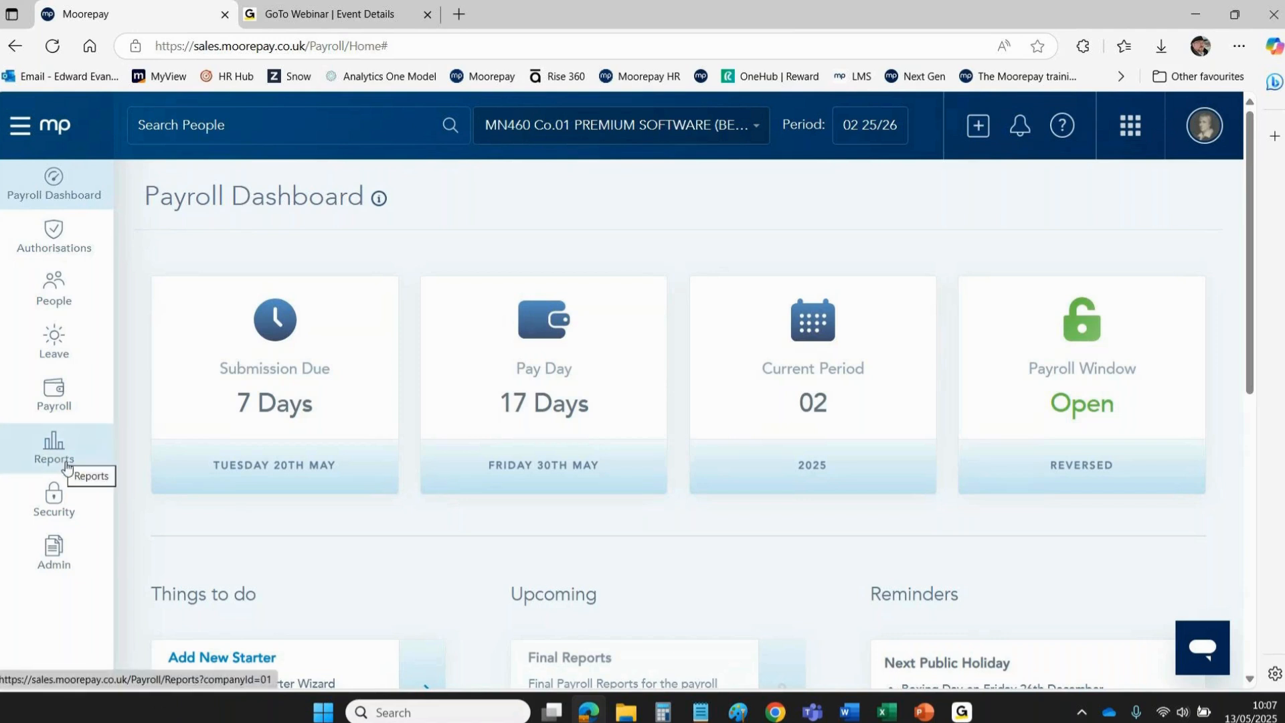
Switch to the Administration area and dismiss the Intune notification.
{"action": "left_click", "coordinate": [55, 564]}
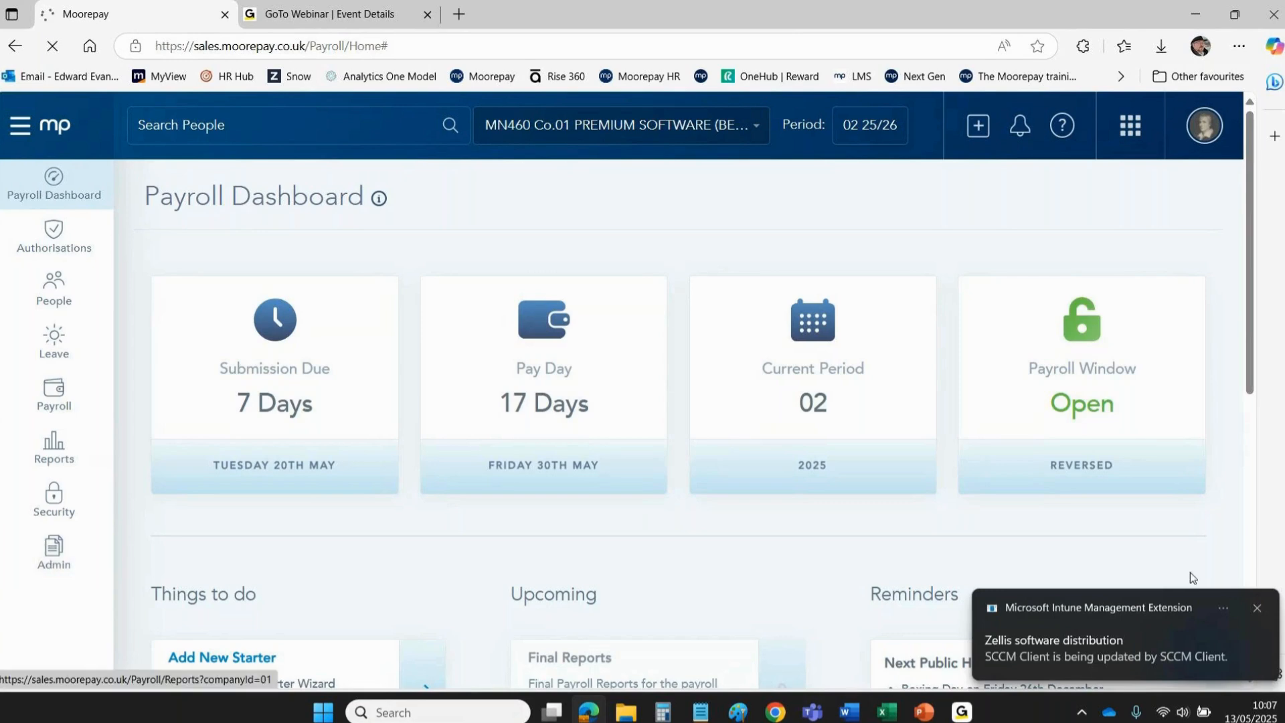
{"action": "left_click", "coordinate": [1256, 607]}
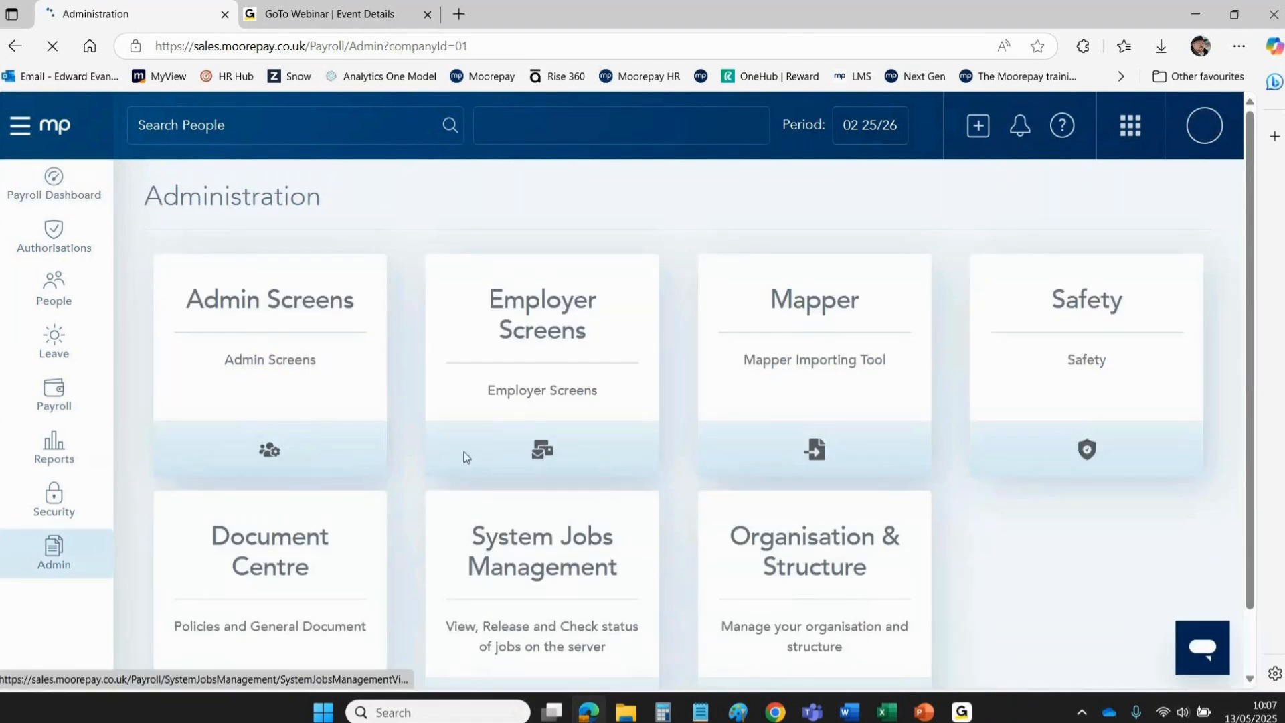
Delete the 07052025 template under Admin Screens > Payroll > Bulk Timesheet Templates.
{"action": "left_click", "coordinate": [225, 311]}
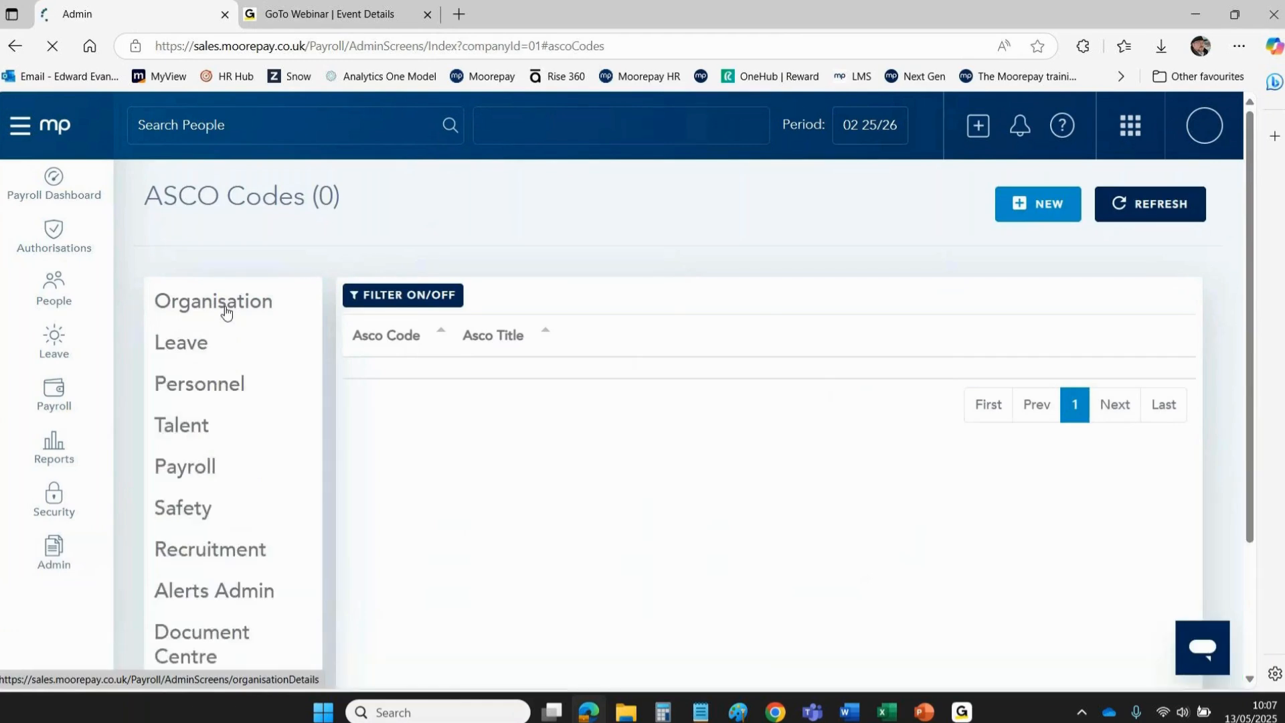
{"action": "left_click", "coordinate": [191, 477]}
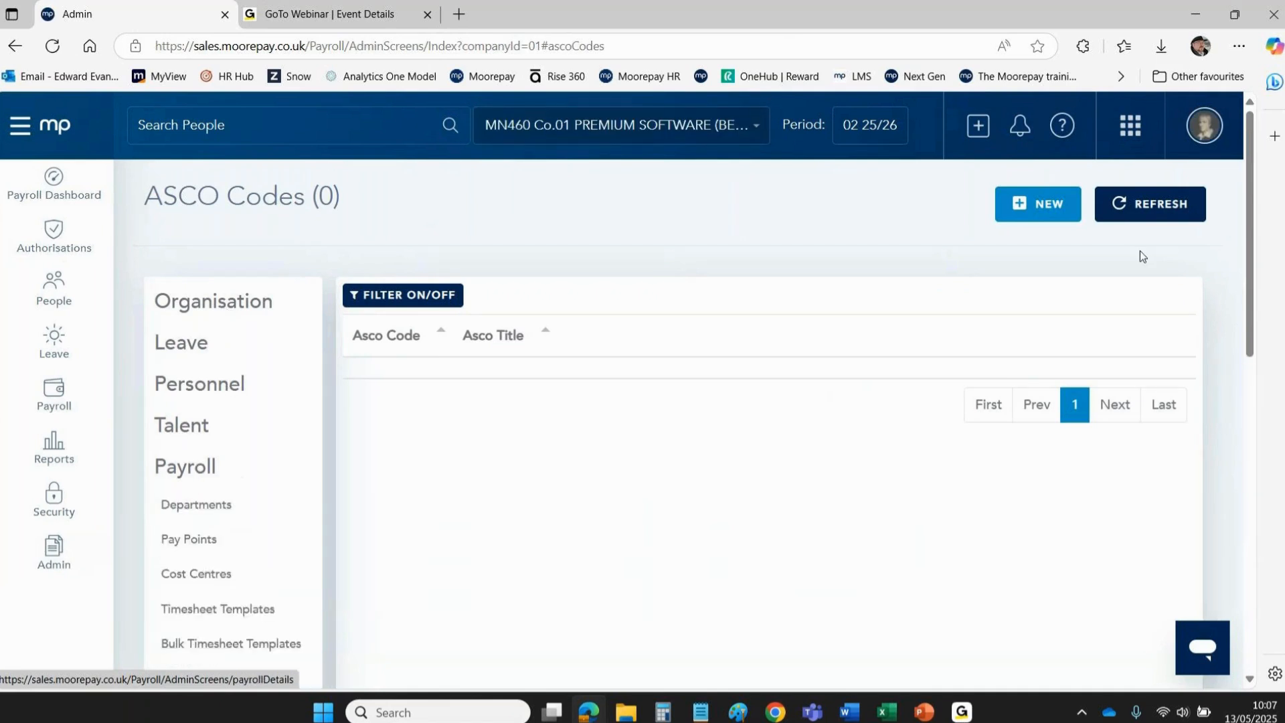
{"action": "scroll", "coordinate": [1251, 196], "scroll_direction": "down", "scroll_amount": 3}
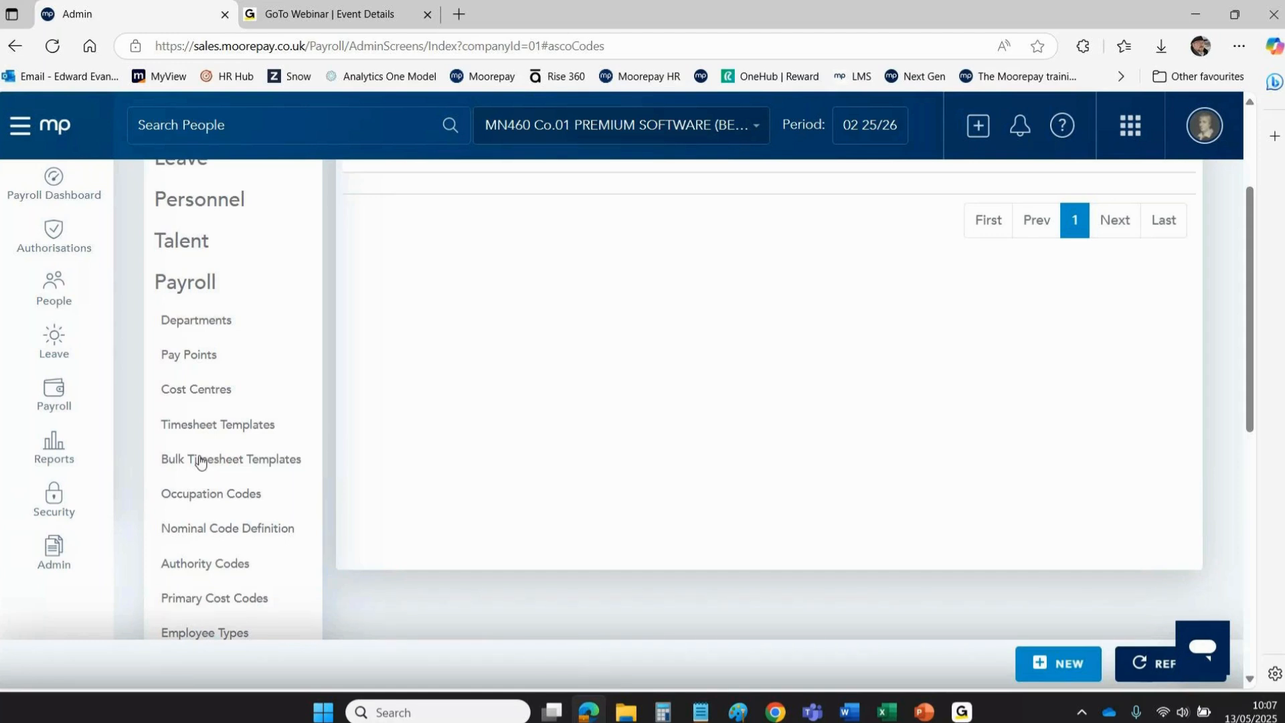
{"action": "left_click", "coordinate": [199, 461]}
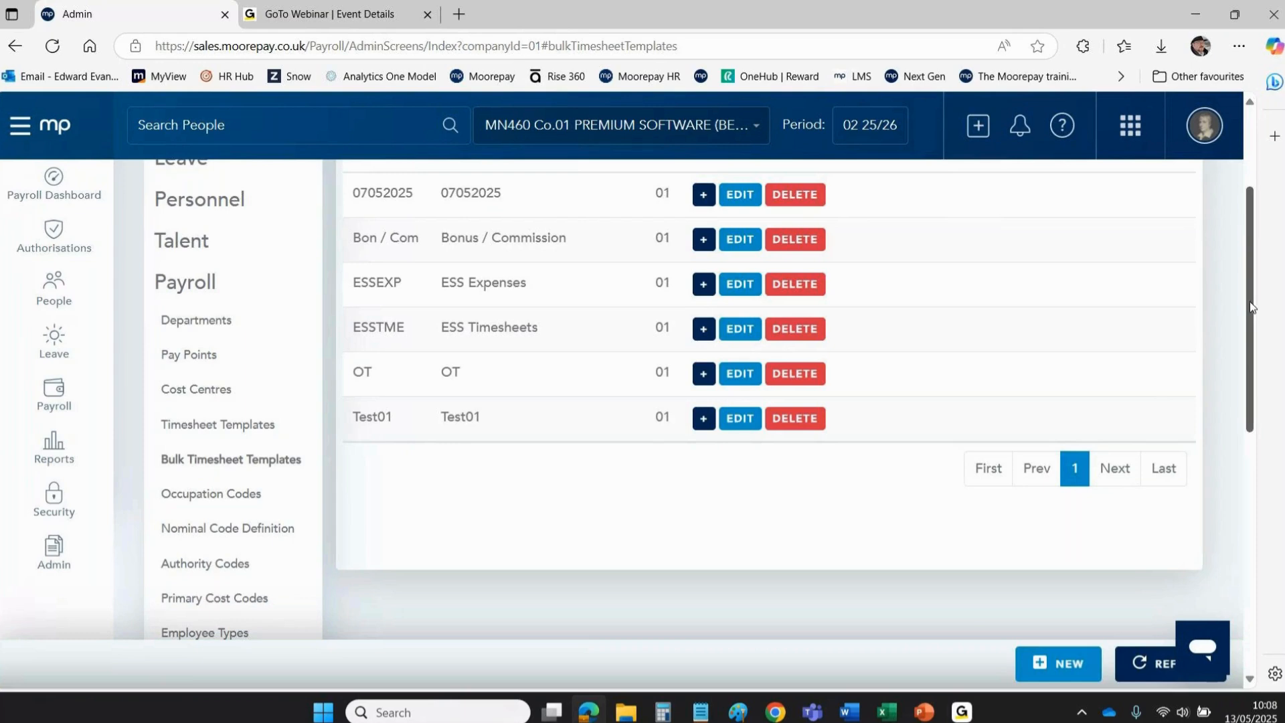
{"action": "left_click_drag", "start_coordinate": [1250, 302], "coordinate": [1251, 223]}
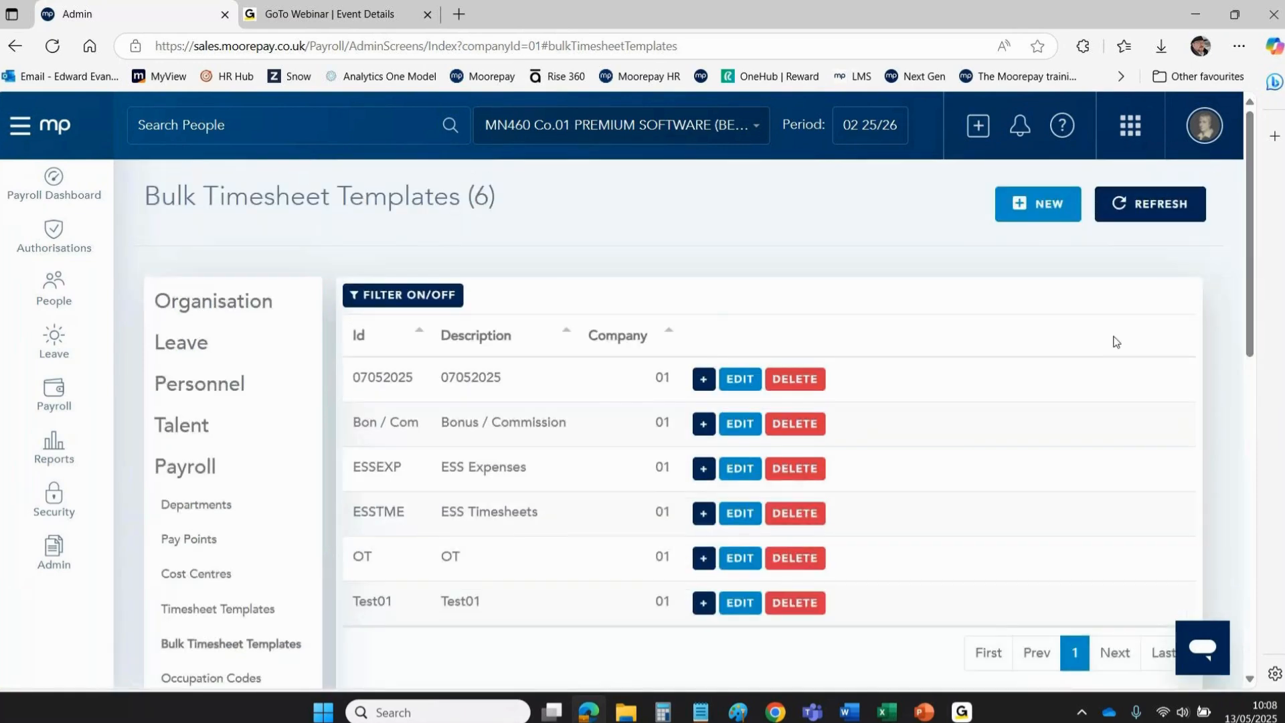
{"action": "left_click", "coordinate": [817, 379]}
{"action": "key", "text": "Return"}
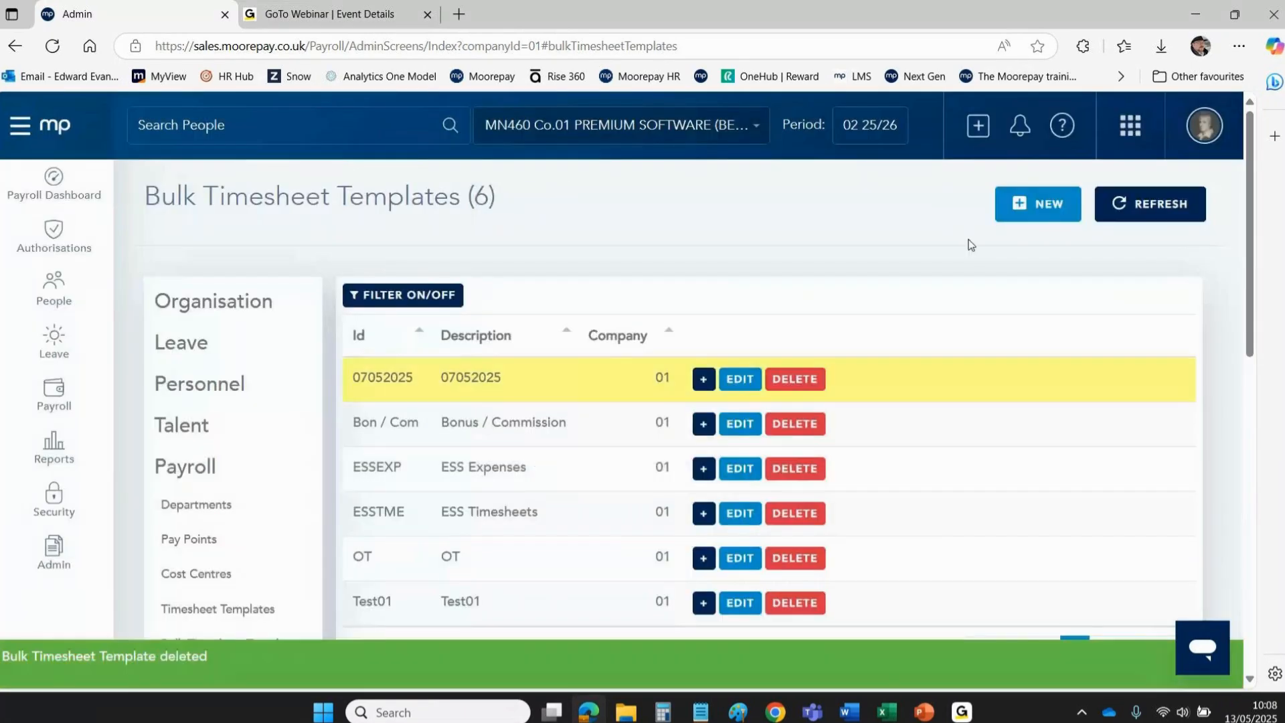
Create a bulk template with ID and description Expenses01 for company PREMIUM SOFTWARE (BEN & CORE A).
{"action": "left_click", "coordinate": [1036, 208]}
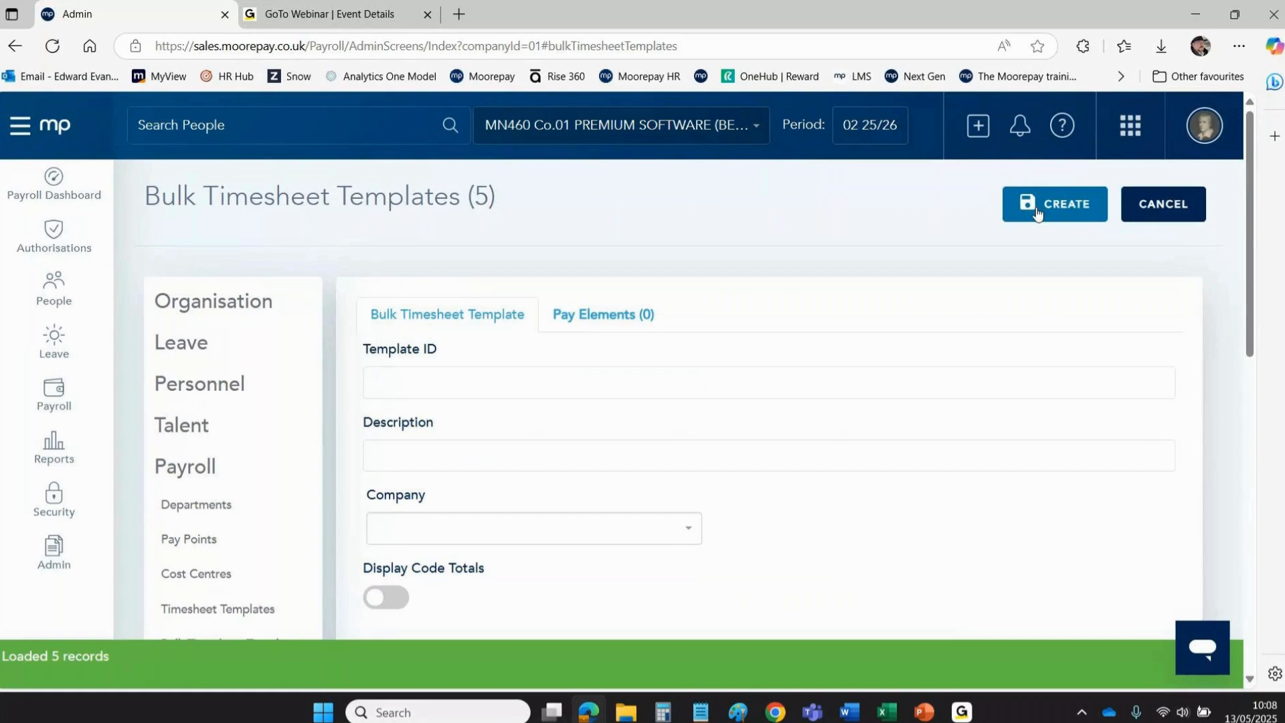
{"action": "left_click", "coordinate": [416, 383]}
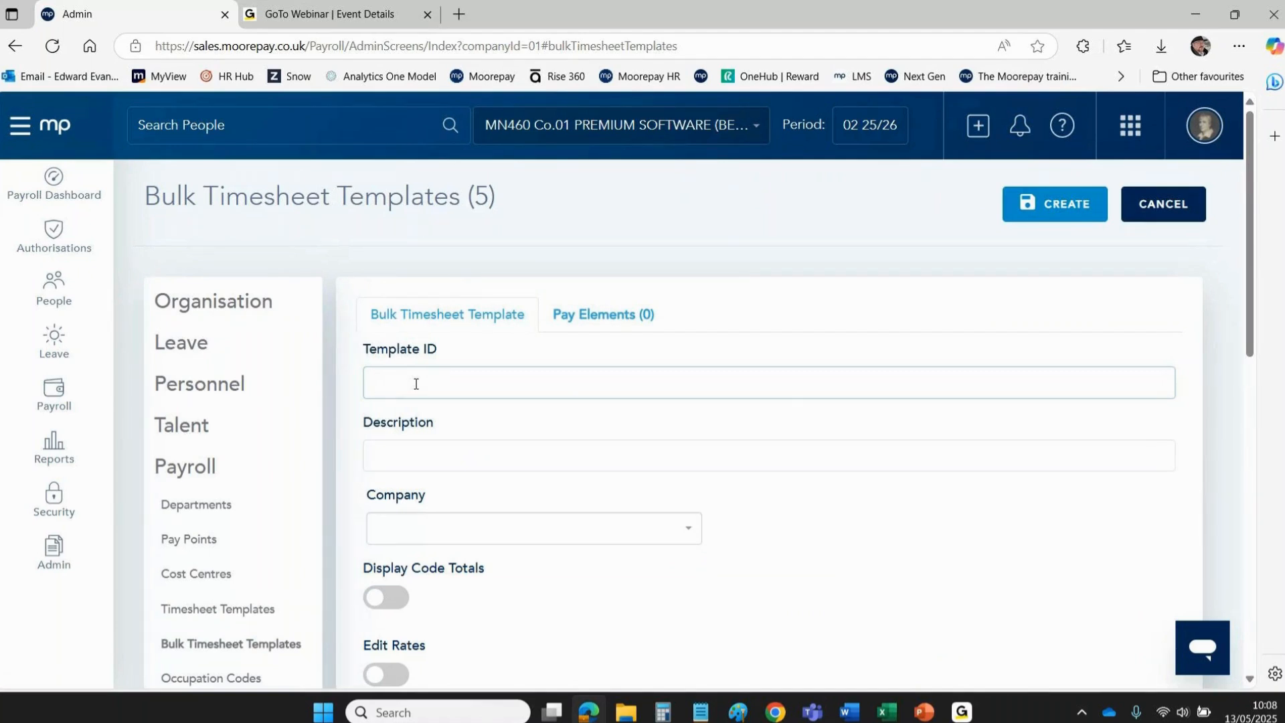
{"action": "type", "text": "Expenses01"}
{"action": "left_click_drag", "start_coordinate": [525, 385], "coordinate": [242, 358]}
{"action": "key", "text": "ctrl+c"}
{"action": "left_click", "coordinate": [384, 453]}
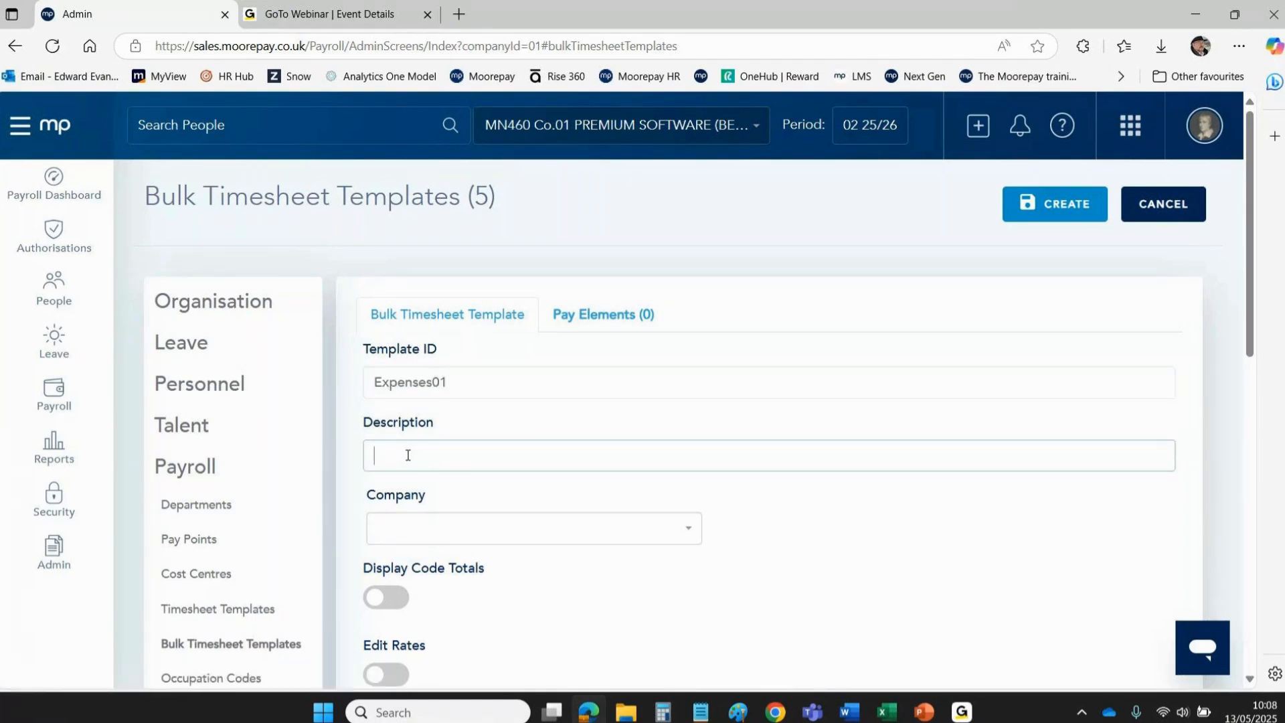
{"action": "key", "text": "ctrl+v"}
{"action": "left_click", "coordinate": [379, 535]}
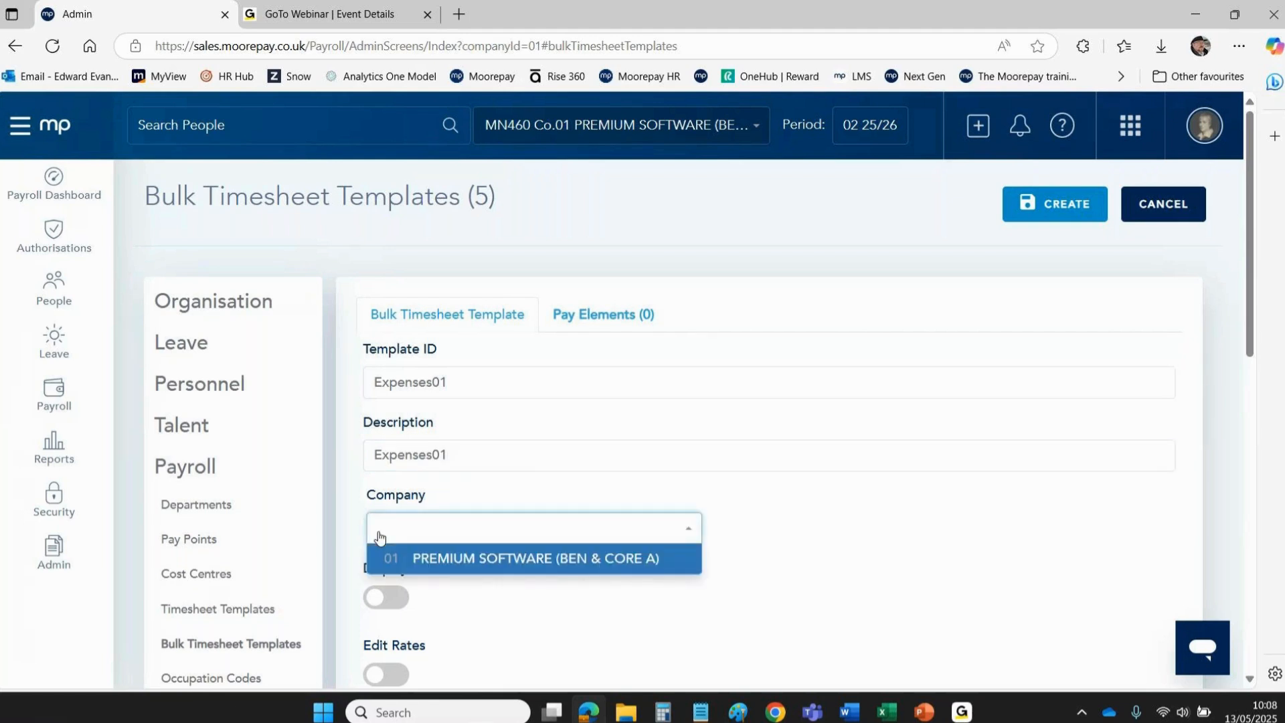
{"action": "left_click", "coordinate": [429, 567]}
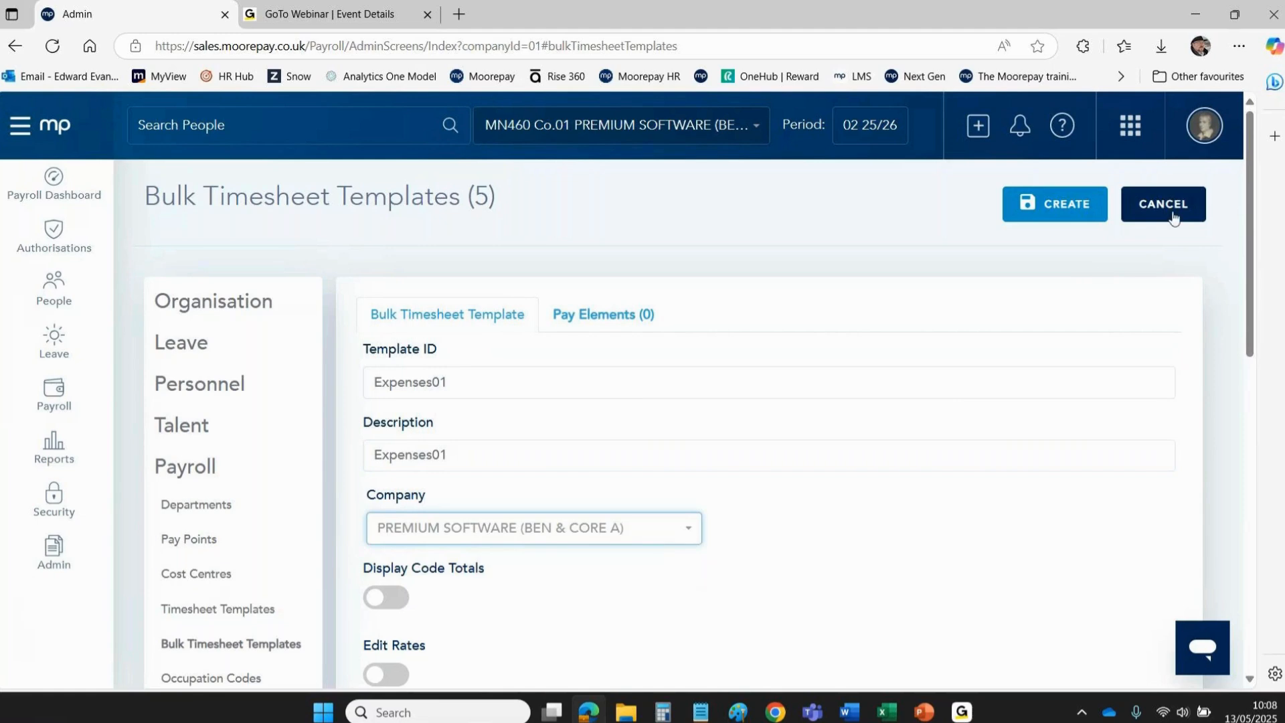
{"action": "left_click_drag", "start_coordinate": [1250, 179], "coordinate": [1248, 218]}
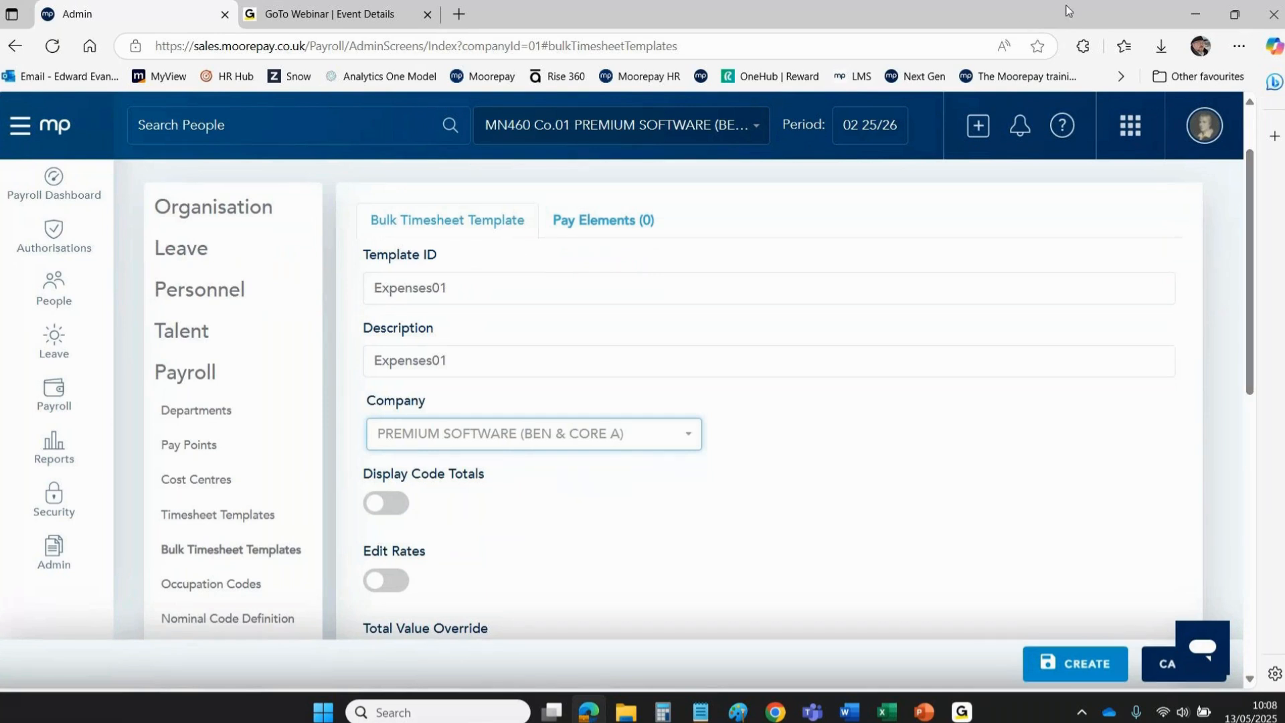
Go over the toggle option labels, then choose Expenses as the Template Type.
{"action": "left_click", "coordinate": [744, 120]}
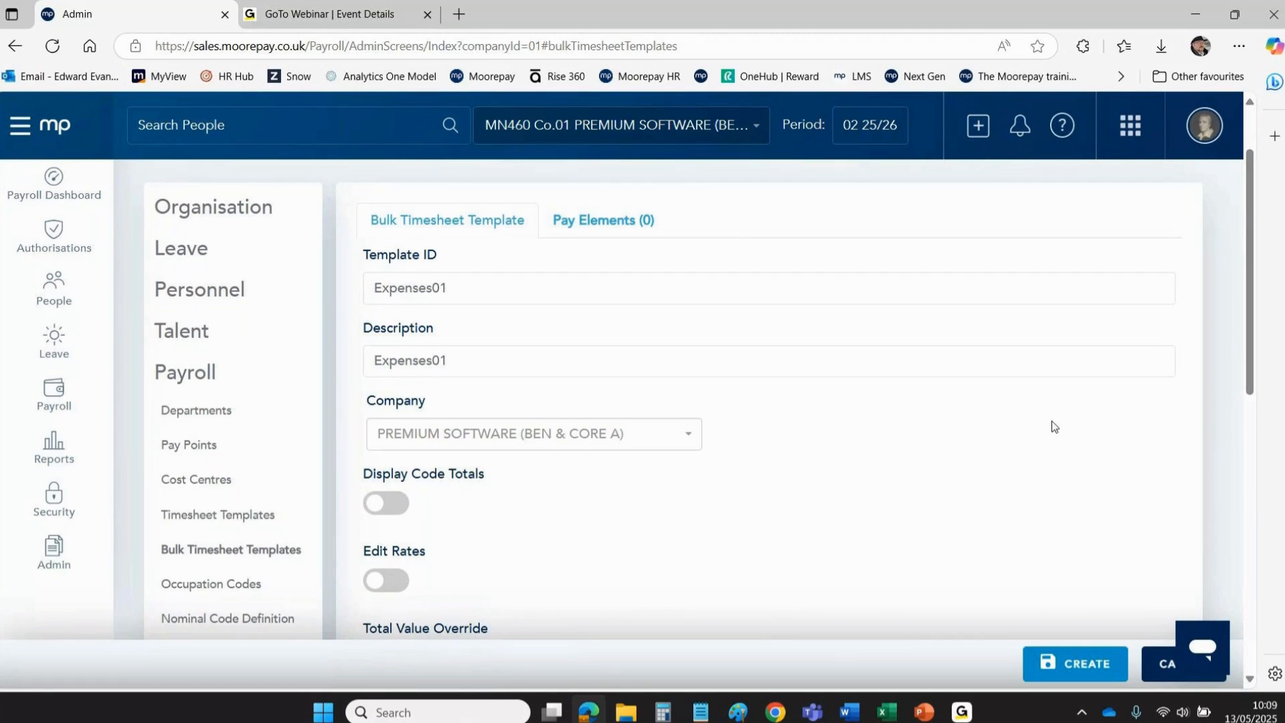
{"action": "left_click_drag", "start_coordinate": [1251, 239], "coordinate": [1242, 335]}
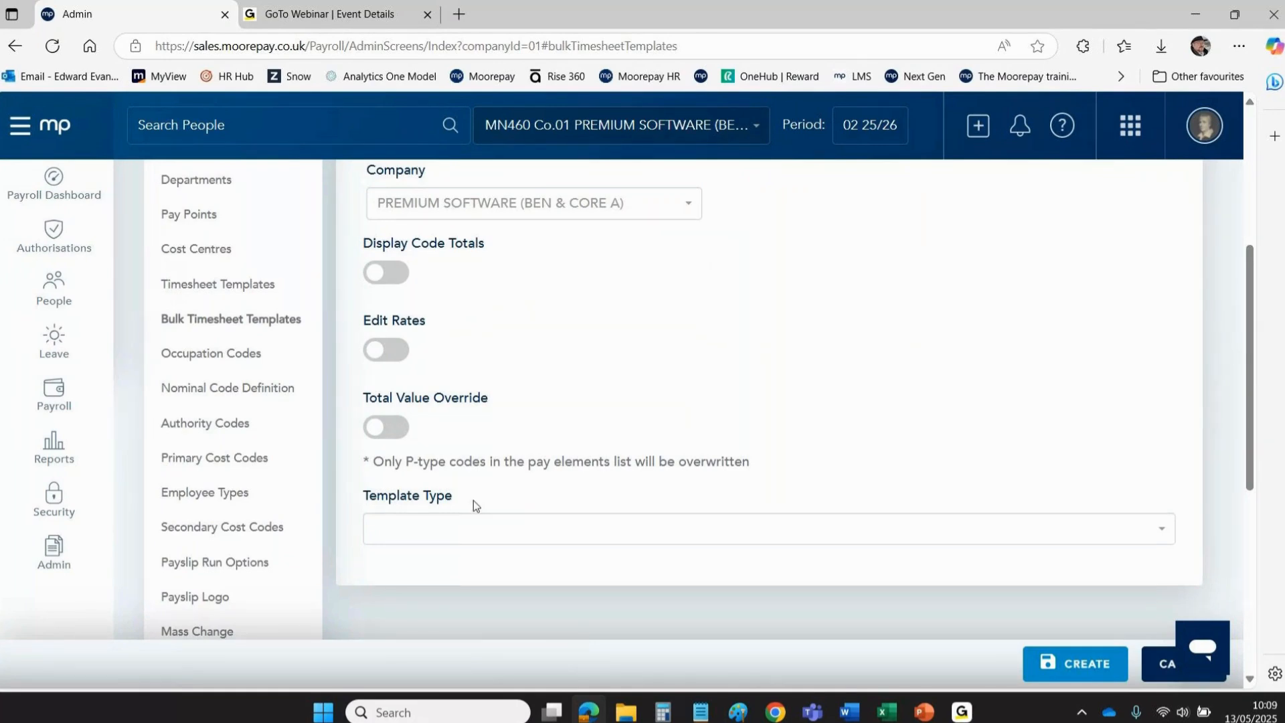
{"action": "left_click_drag", "start_coordinate": [364, 253], "coordinate": [547, 566]}
{"action": "left_click", "coordinate": [933, 297]}
{"action": "left_click_drag", "start_coordinate": [365, 242], "coordinate": [521, 436]}
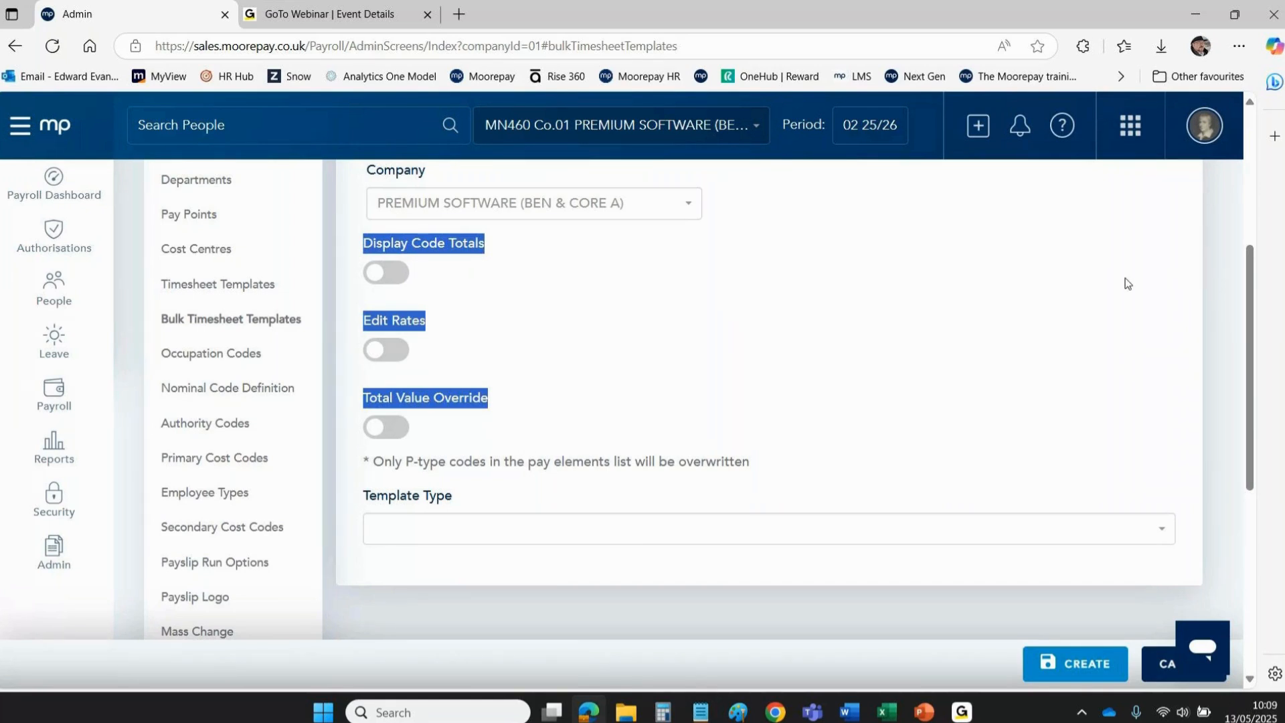
{"action": "left_click", "coordinate": [454, 249]}
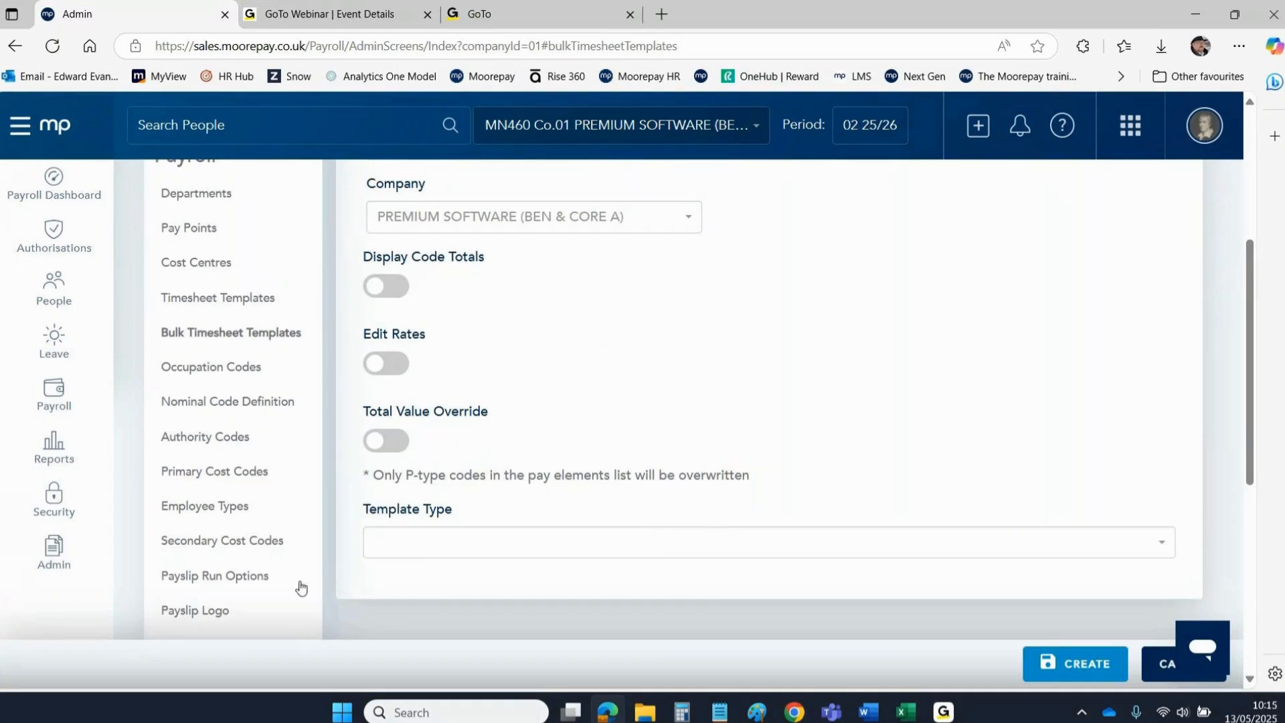
{"action": "left_click", "coordinate": [421, 552]}
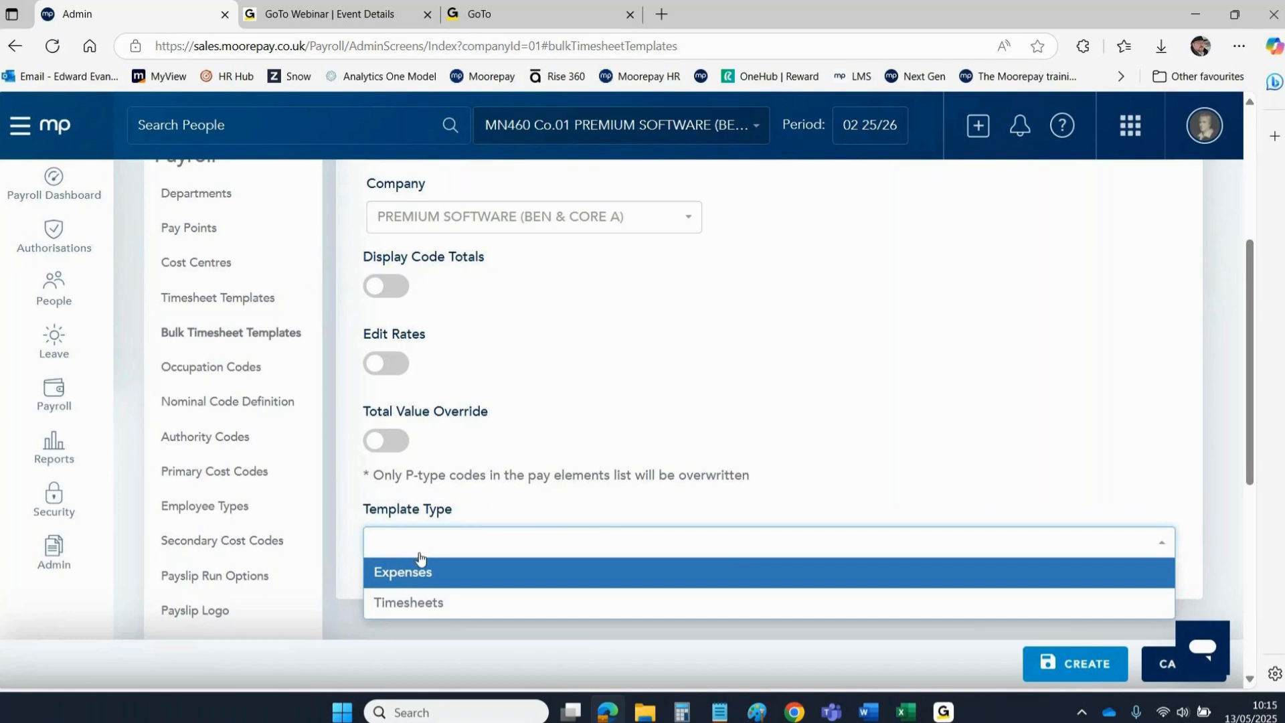
{"action": "left_click", "coordinate": [399, 577]}
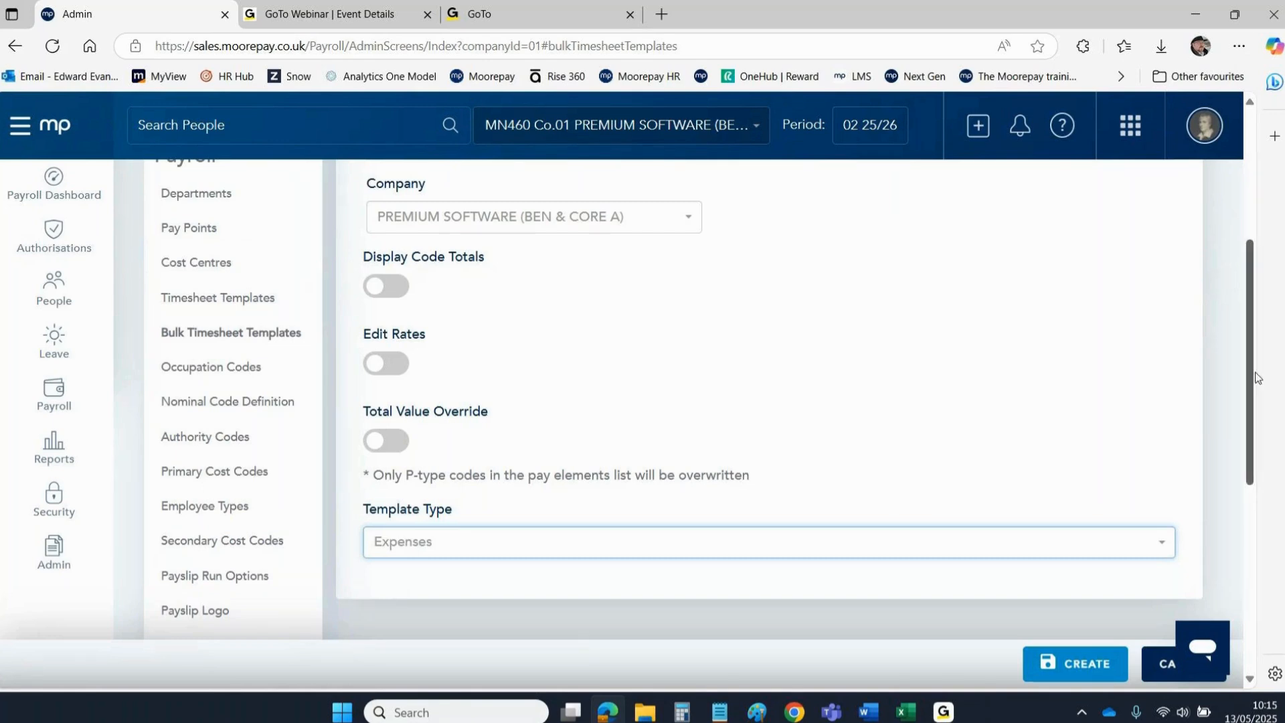
{"action": "left_click_drag", "start_coordinate": [1252, 380], "coordinate": [1234, 196]}
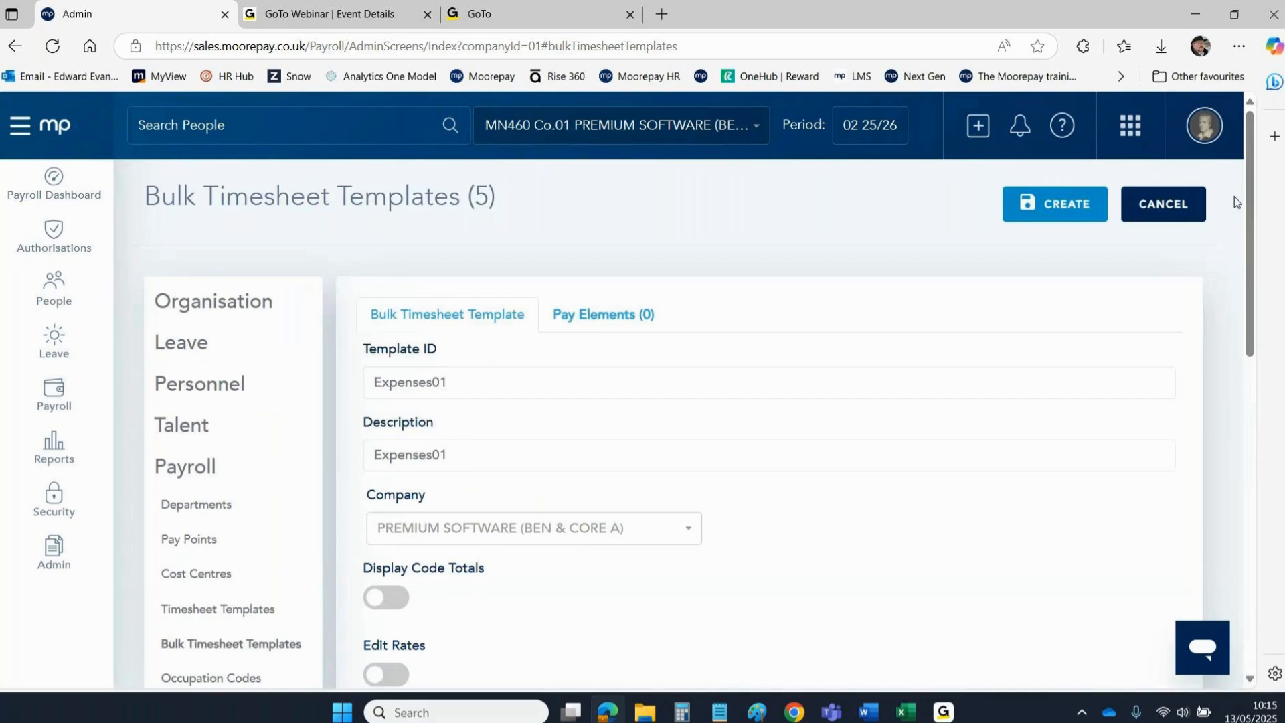
On the Pay Elements tab, tick Air Travel and EXPENSES.
{"action": "left_click", "coordinate": [589, 320]}
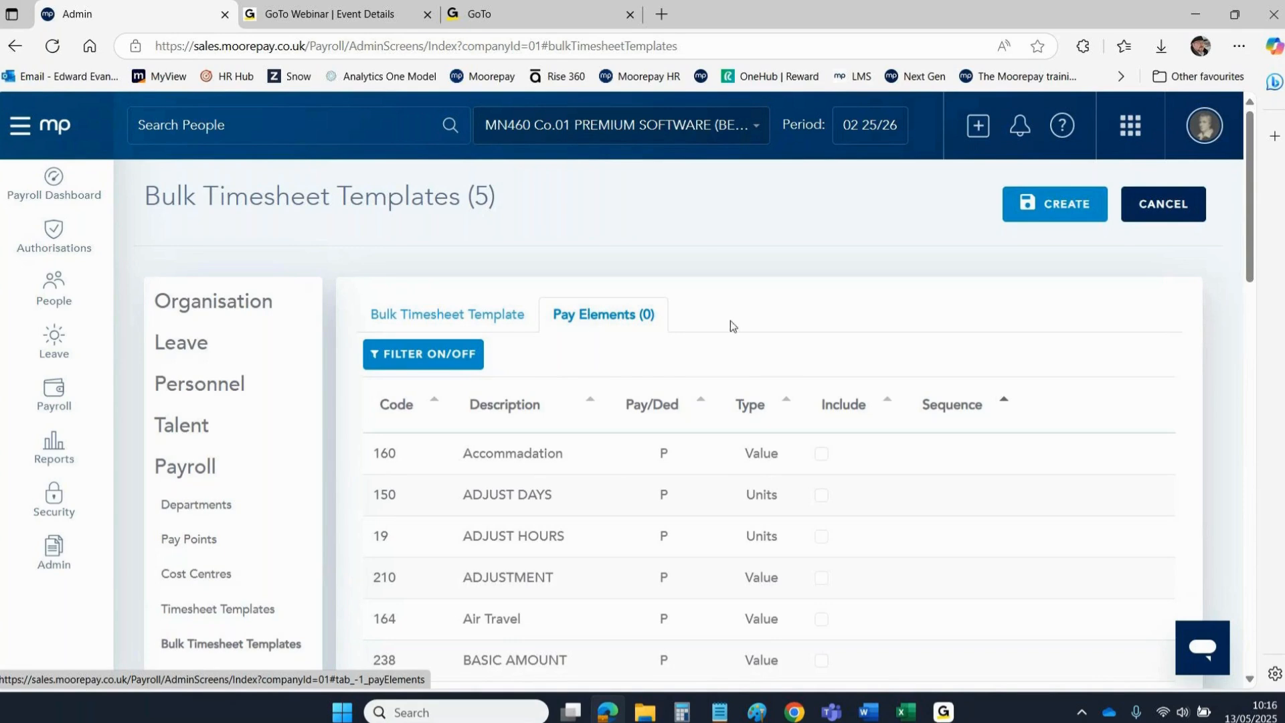
{"action": "left_click_drag", "start_coordinate": [1244, 154], "coordinate": [1246, 218]}
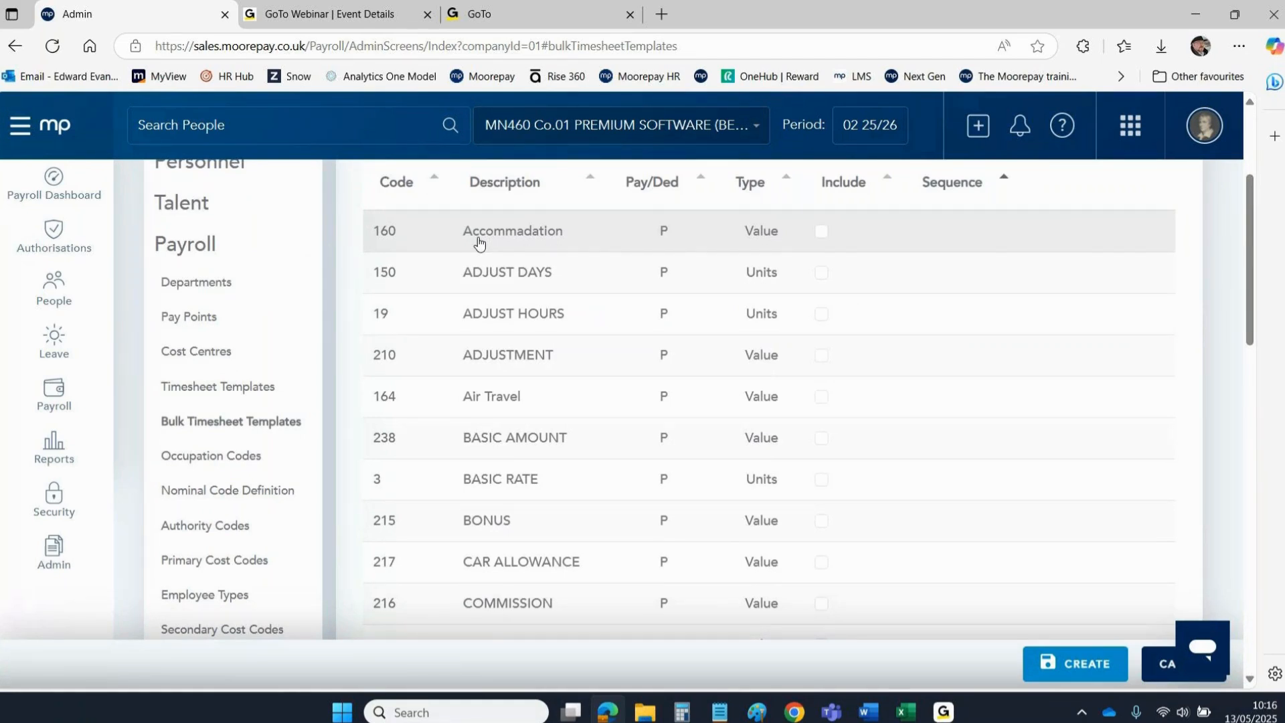
{"action": "left_click", "coordinate": [820, 233]}
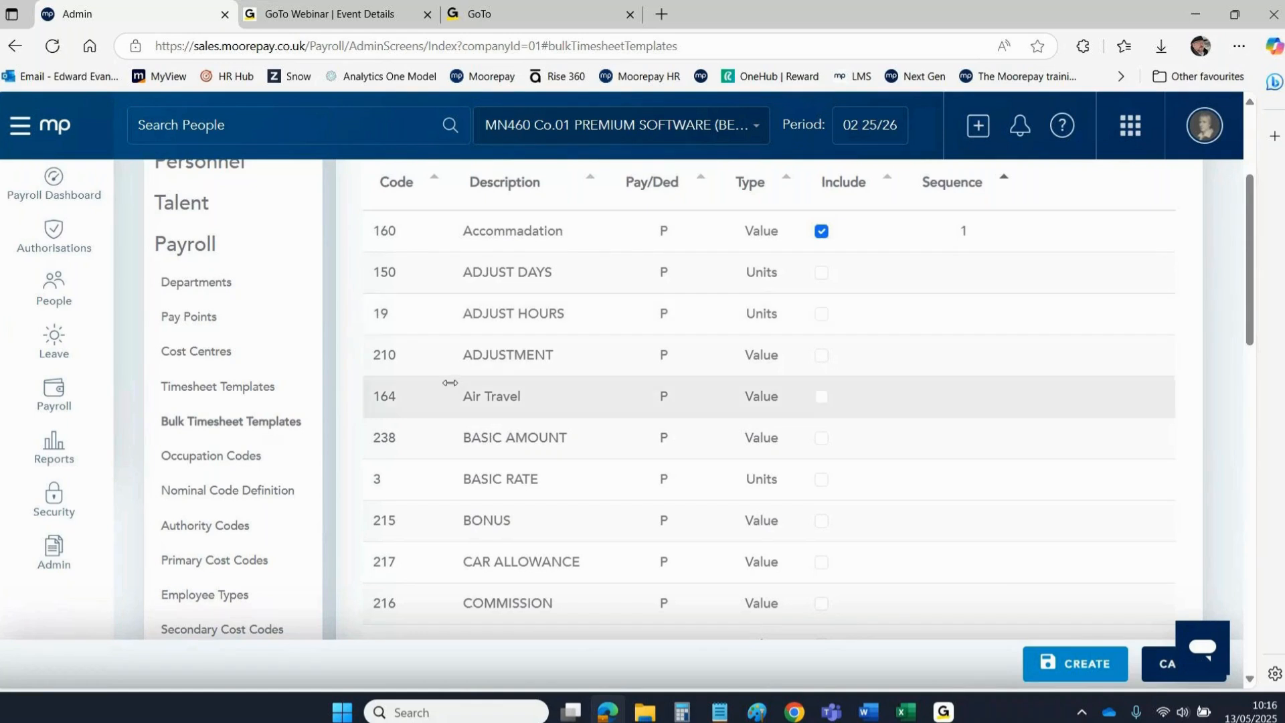
{"action": "left_click", "coordinate": [821, 396]}
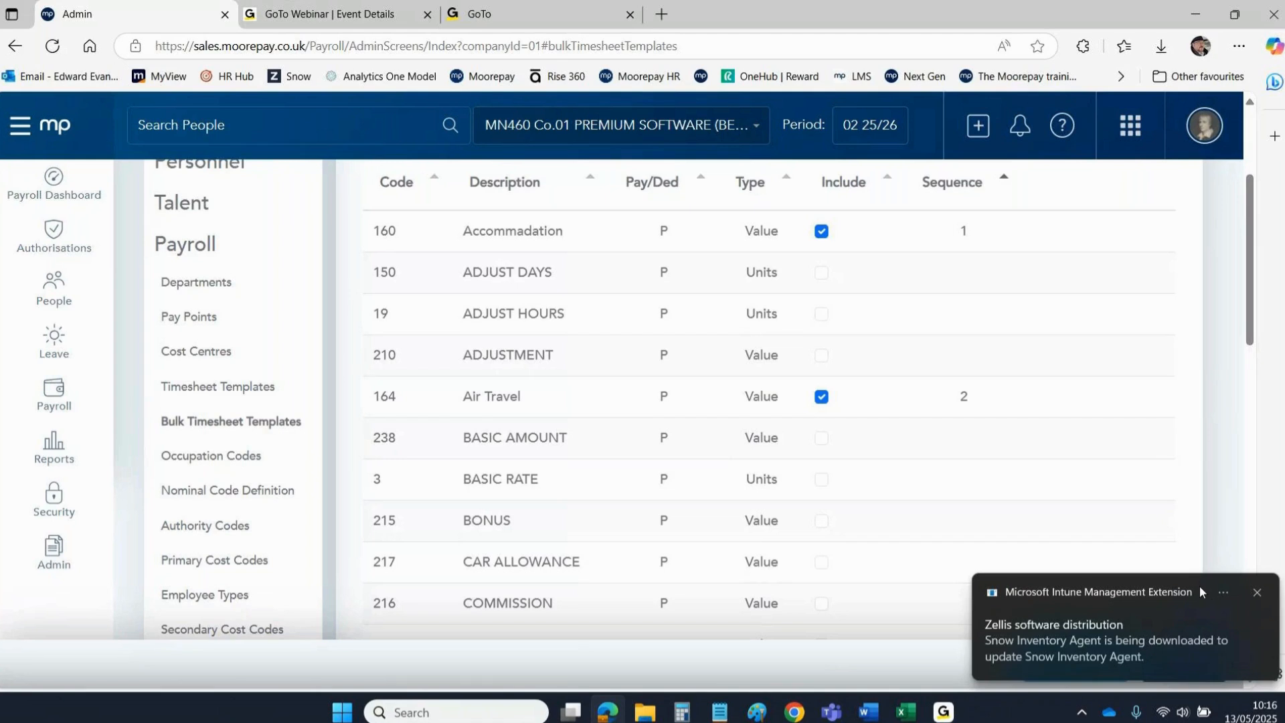
{"action": "left_click", "coordinate": [1257, 592]}
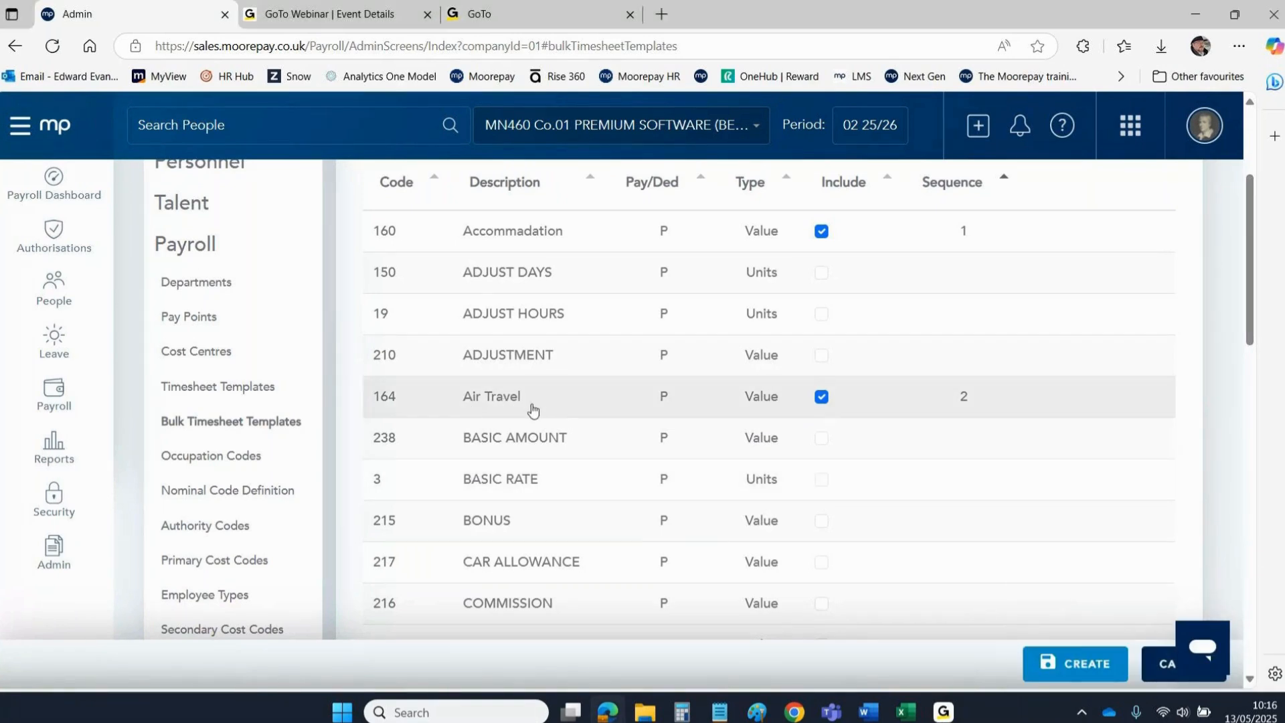
{"action": "left_click_drag", "start_coordinate": [1249, 265], "coordinate": [1254, 349]}
{"action": "left_click", "coordinate": [821, 477]}
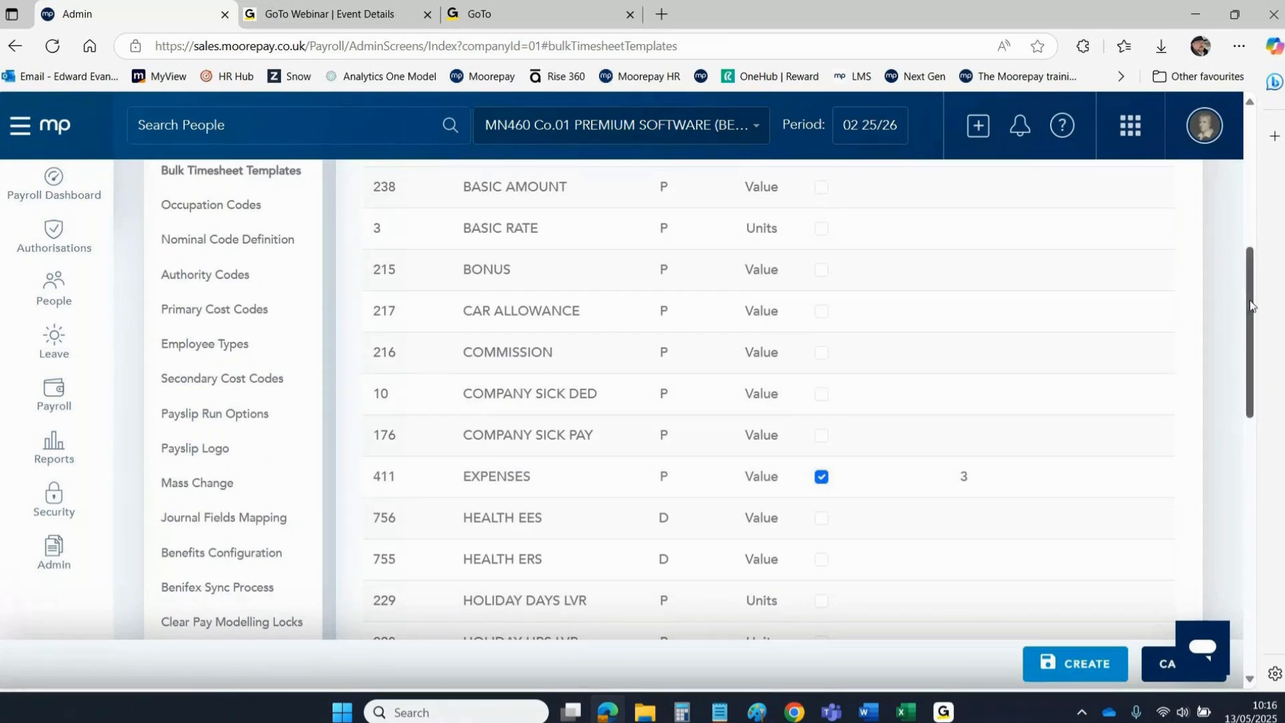
{"action": "left_click_drag", "start_coordinate": [1250, 302], "coordinate": [1251, 191]}
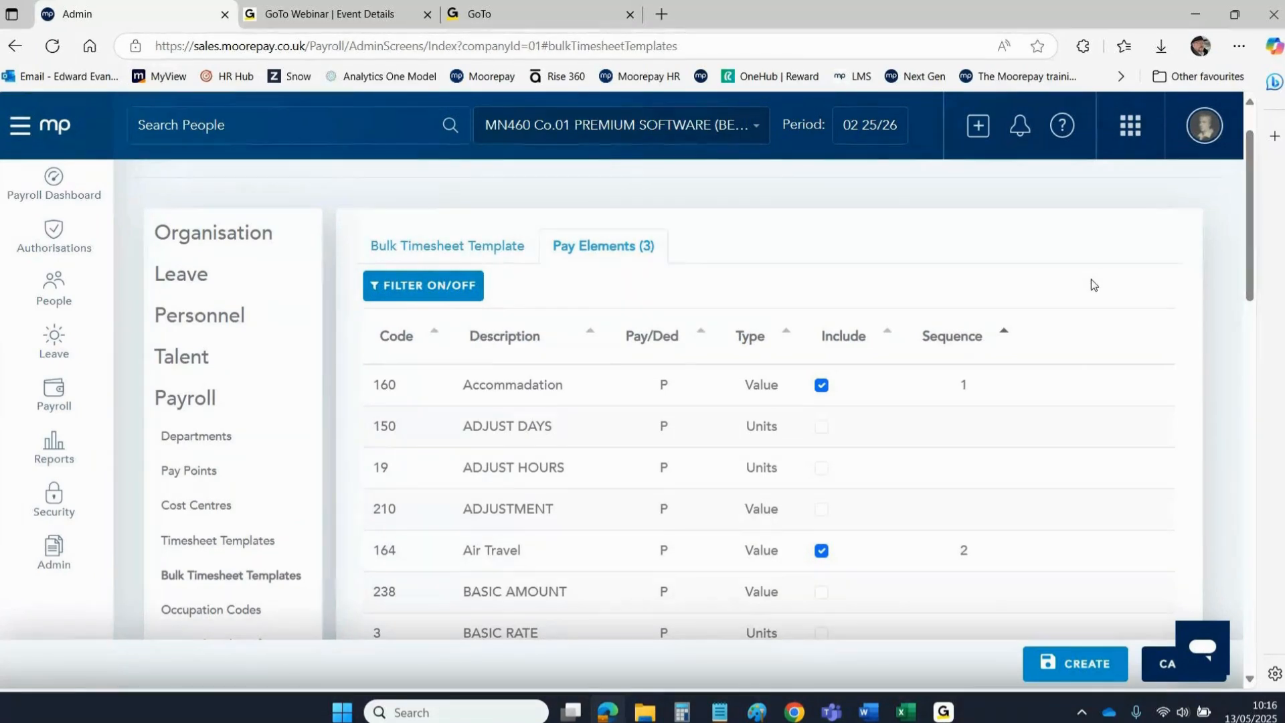
Tick the Parking, Rail Travel, Subsistence and Travel pay elements.
{"action": "left_click_drag", "start_coordinate": [1249, 186], "coordinate": [1247, 519]}
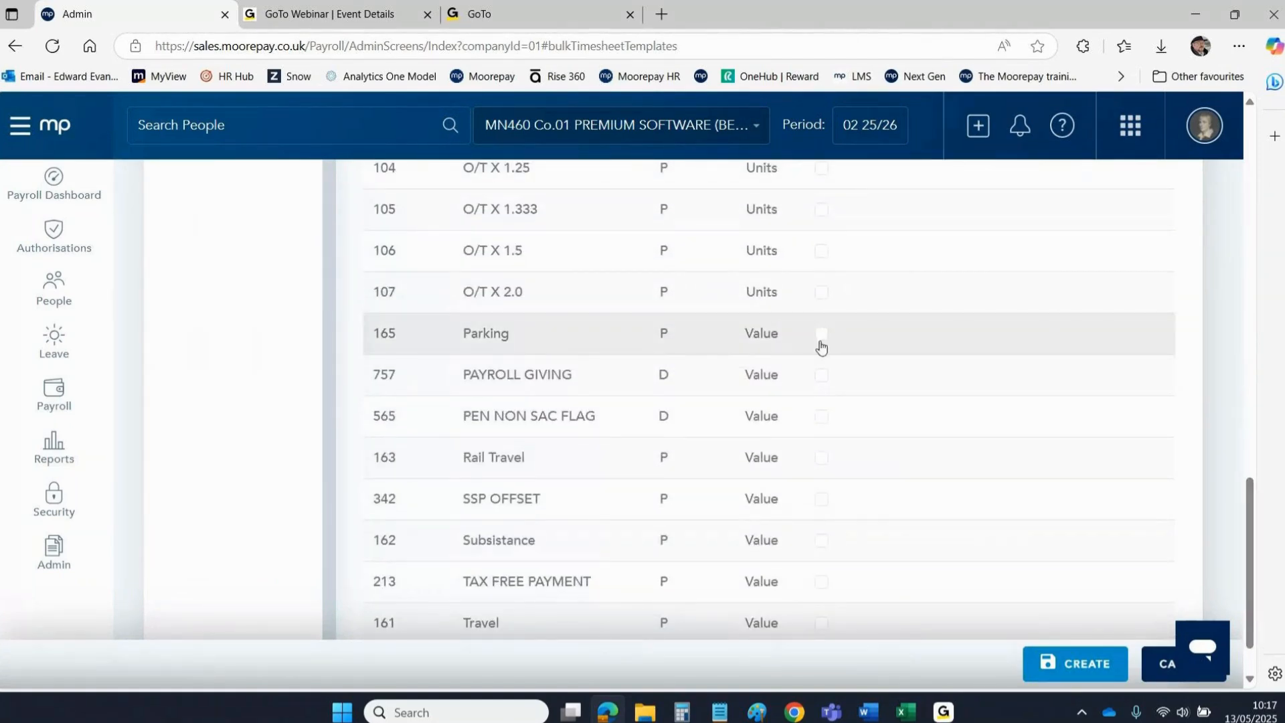
{"action": "left_click", "coordinate": [821, 333]}
{"action": "left_click", "coordinate": [821, 458]}
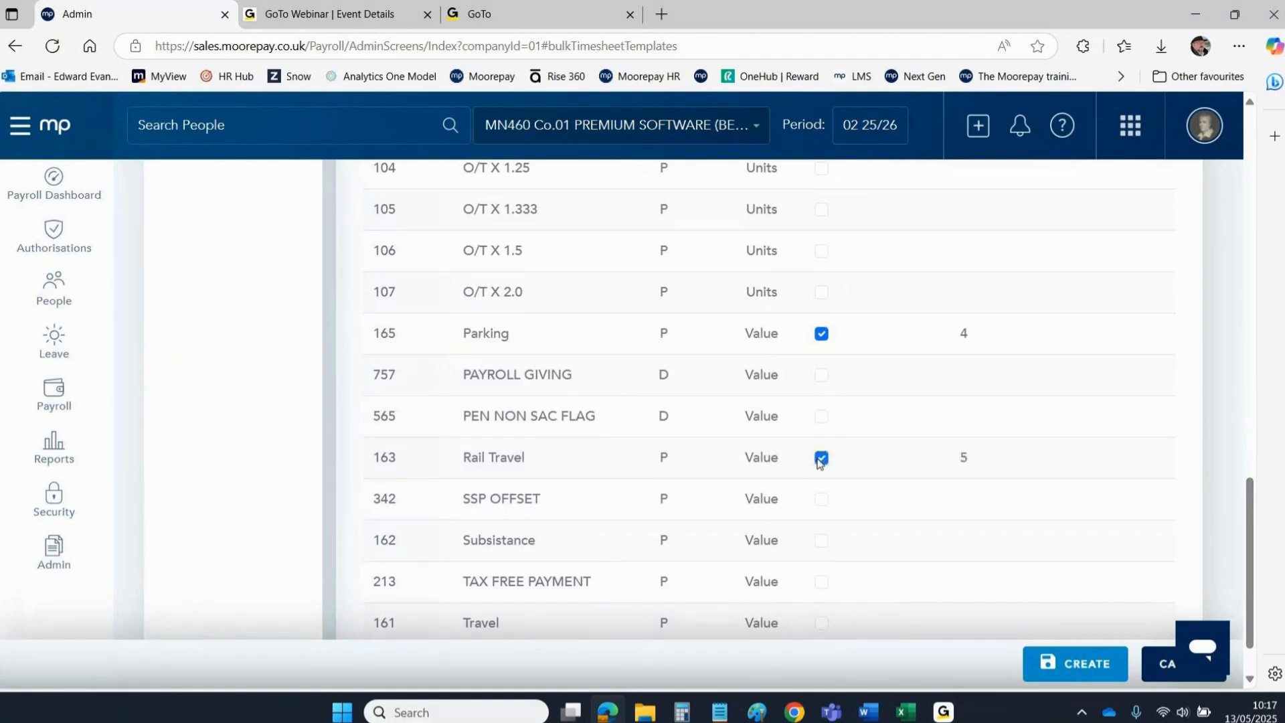
{"action": "left_click", "coordinate": [822, 542]}
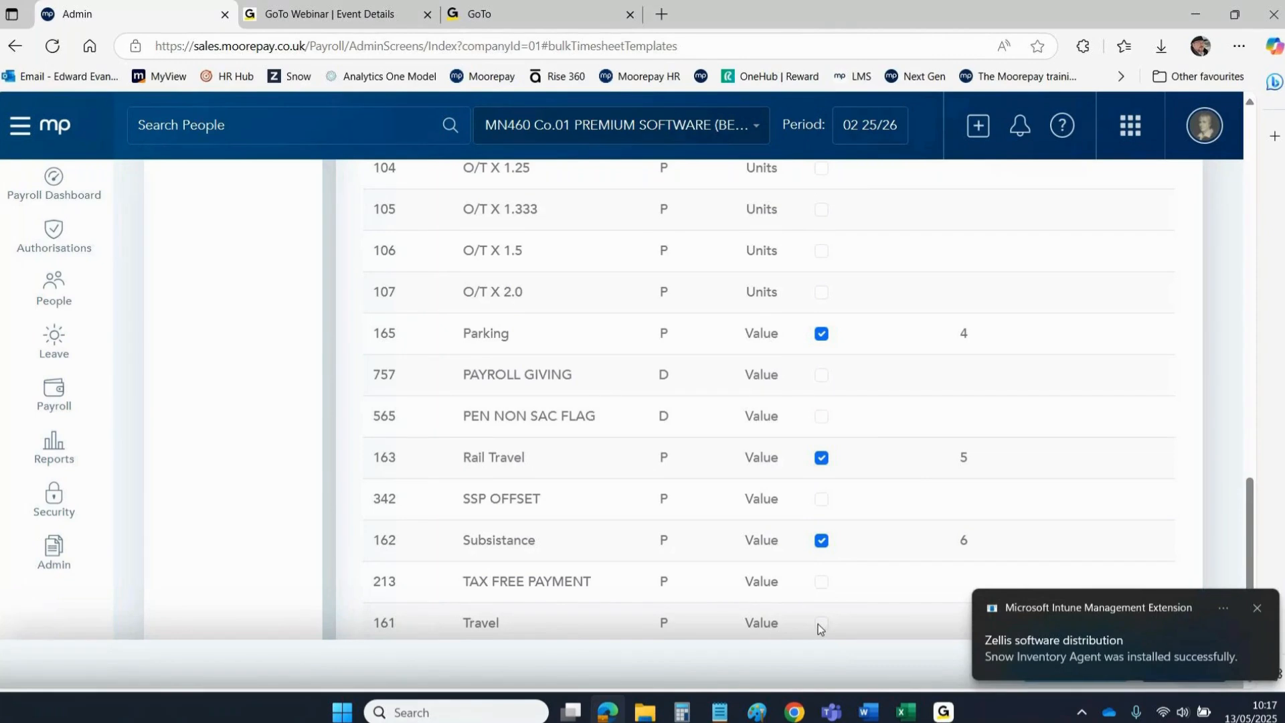
{"action": "left_click", "coordinate": [821, 623]}
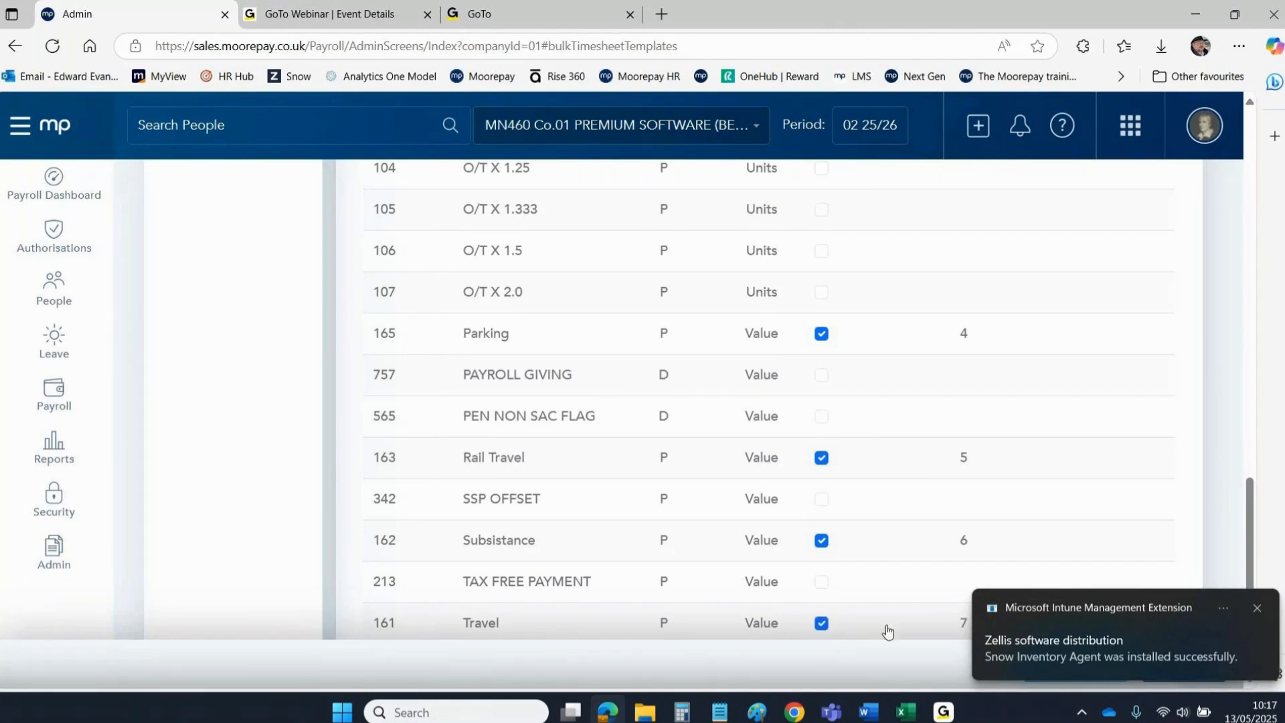
{"action": "left_click", "coordinate": [1258, 608]}
{"action": "left_click_drag", "start_coordinate": [1248, 498], "coordinate": [1248, 548]}
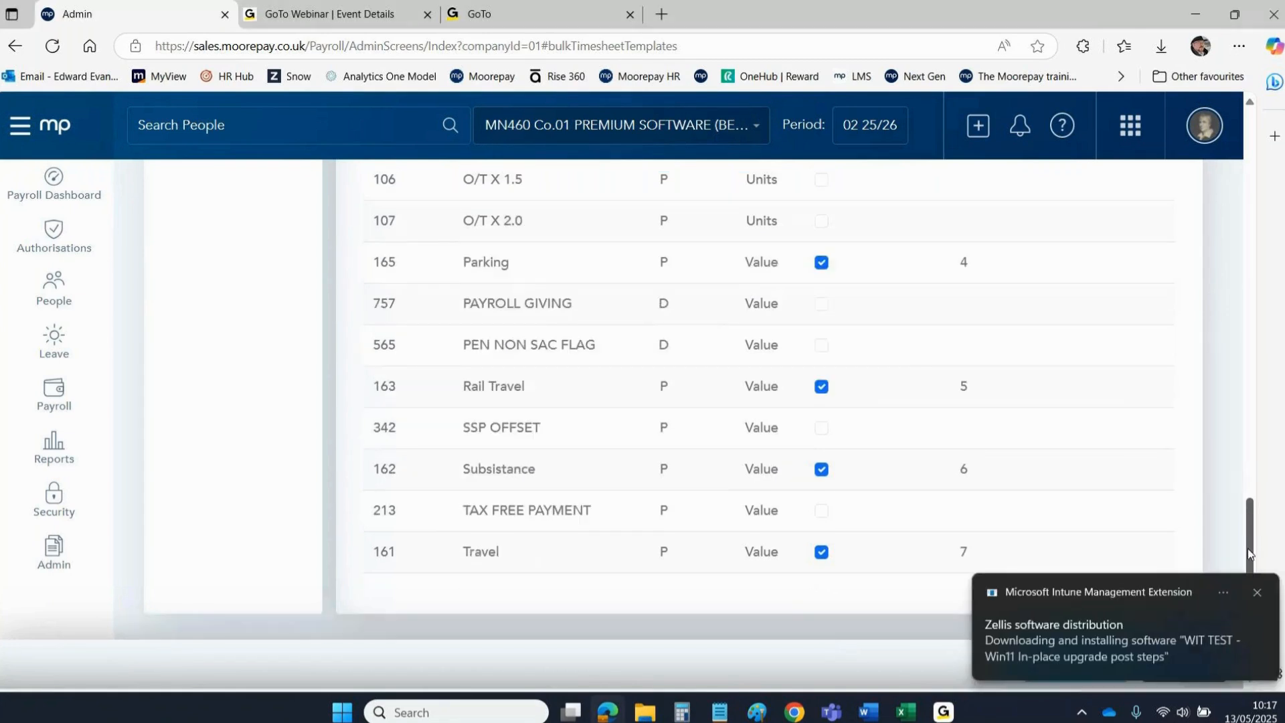
{"action": "left_click", "coordinate": [1257, 589]}
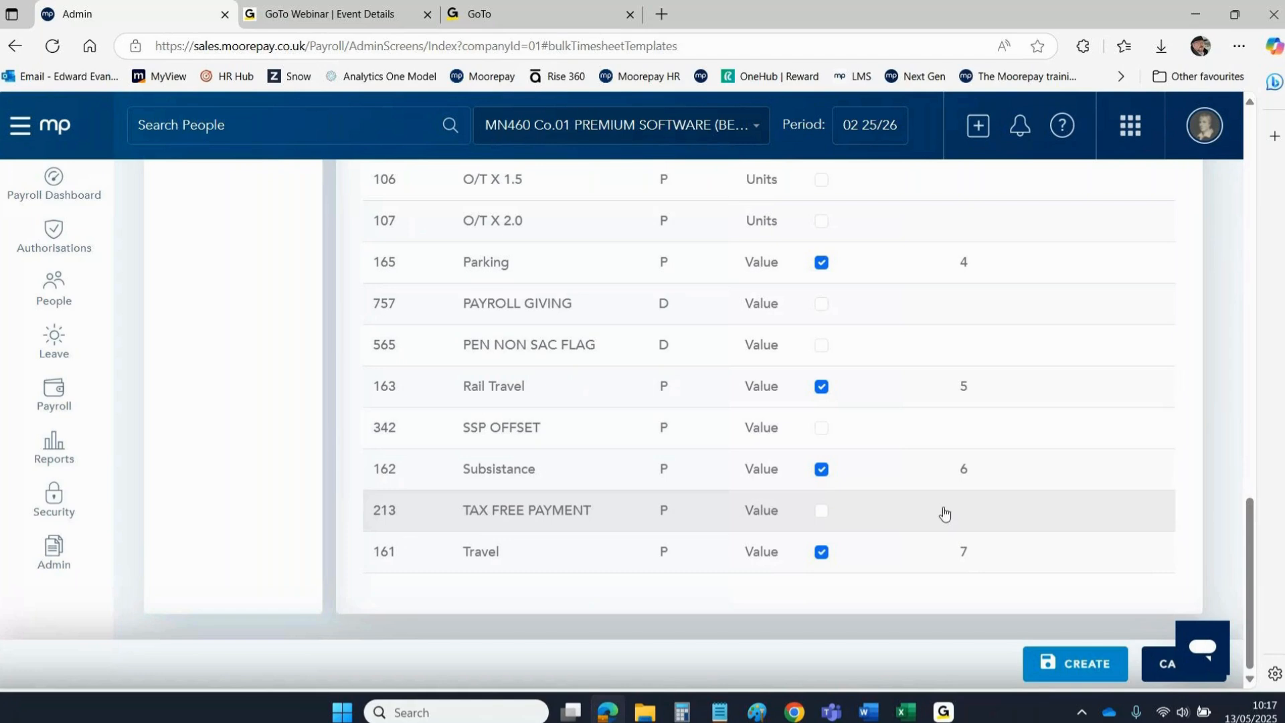
{"action": "left_click_drag", "start_coordinate": [1247, 569], "coordinate": [1264, 187]}
Create the Expenses01 bulk template and confirm it is listed for company 01.
{"action": "left_click", "coordinate": [1062, 204]}
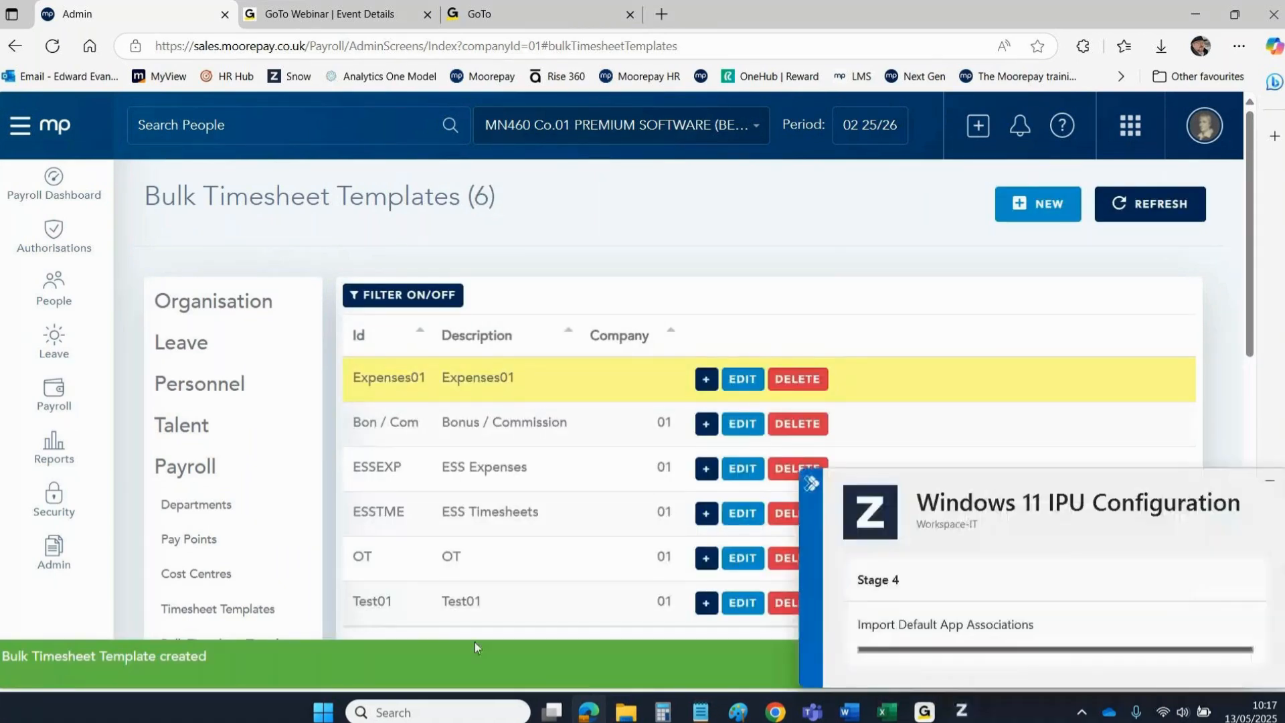
{"action": "left_click", "coordinate": [1269, 481]}
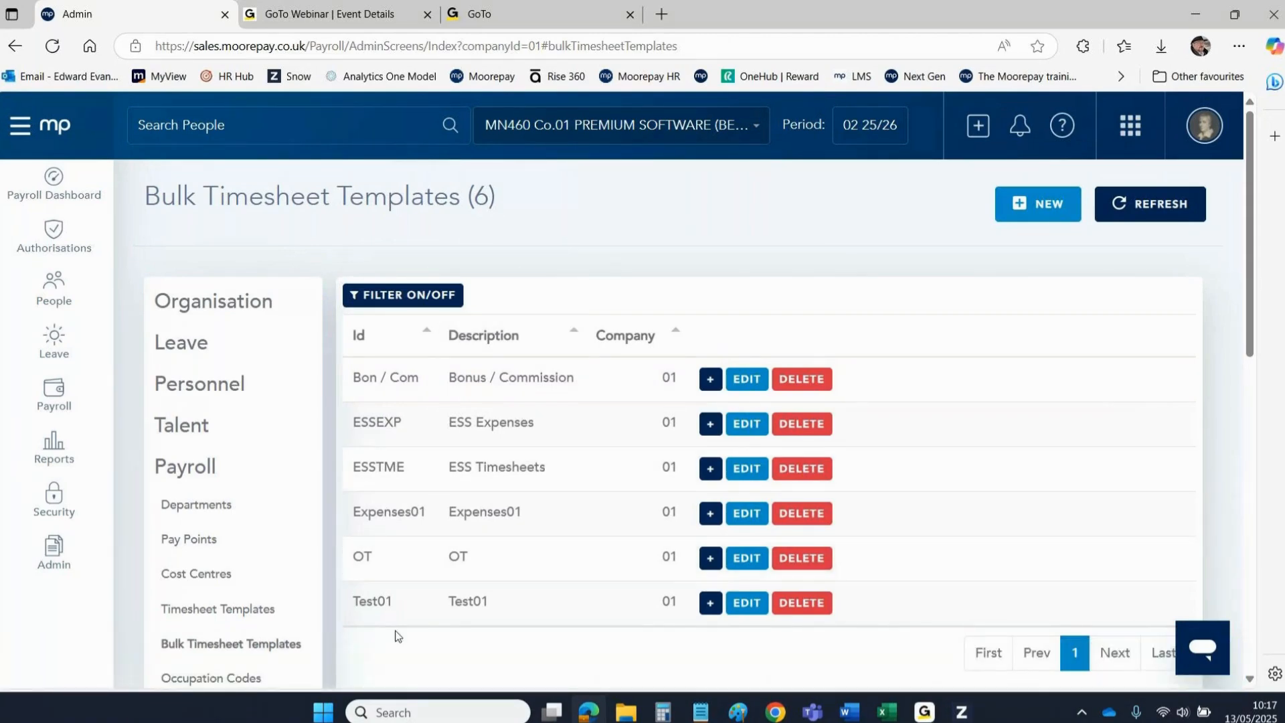
{"action": "left_click_drag", "start_coordinate": [361, 512], "coordinate": [605, 518]}
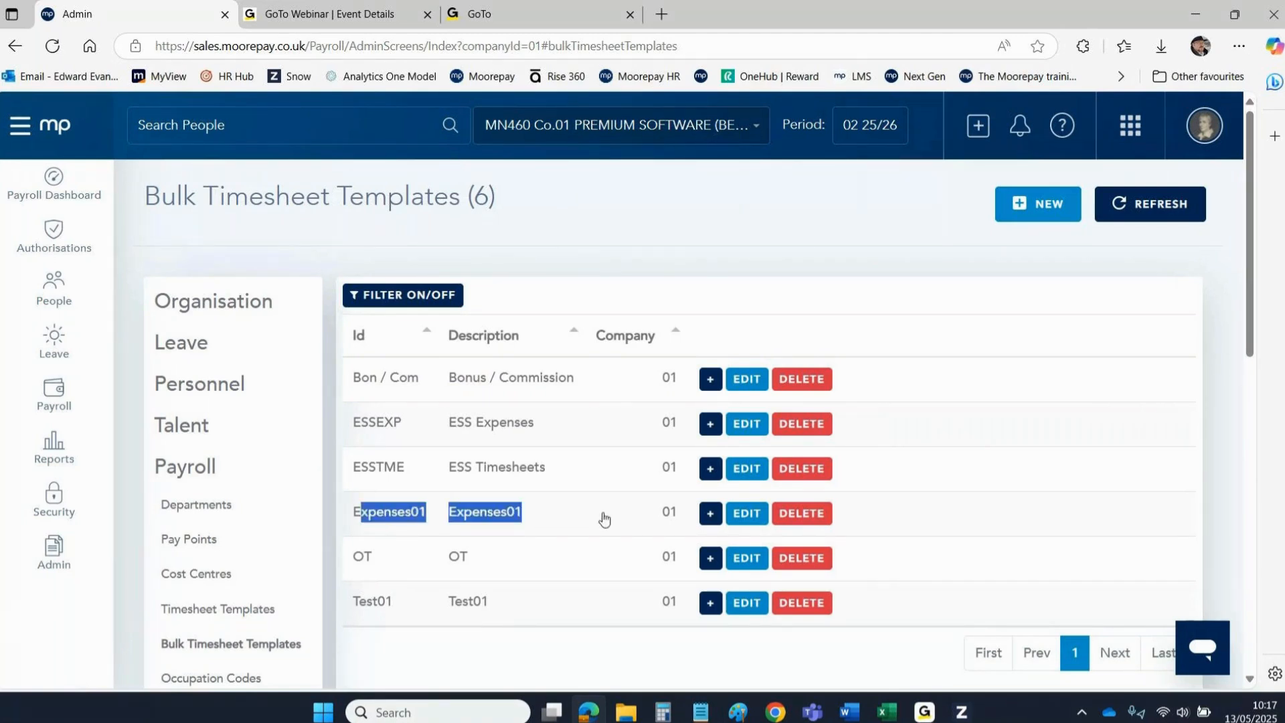
{"action": "left_click", "coordinate": [711, 514]}
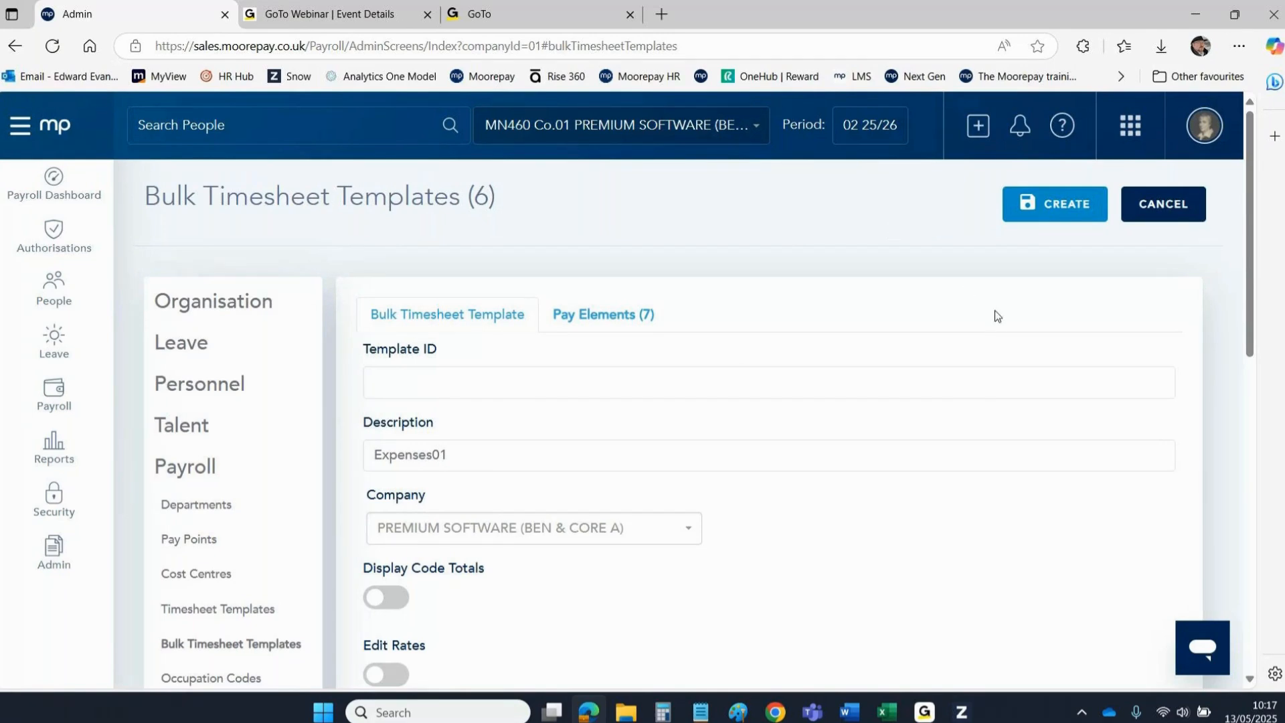
{"action": "left_click", "coordinate": [1167, 219]}
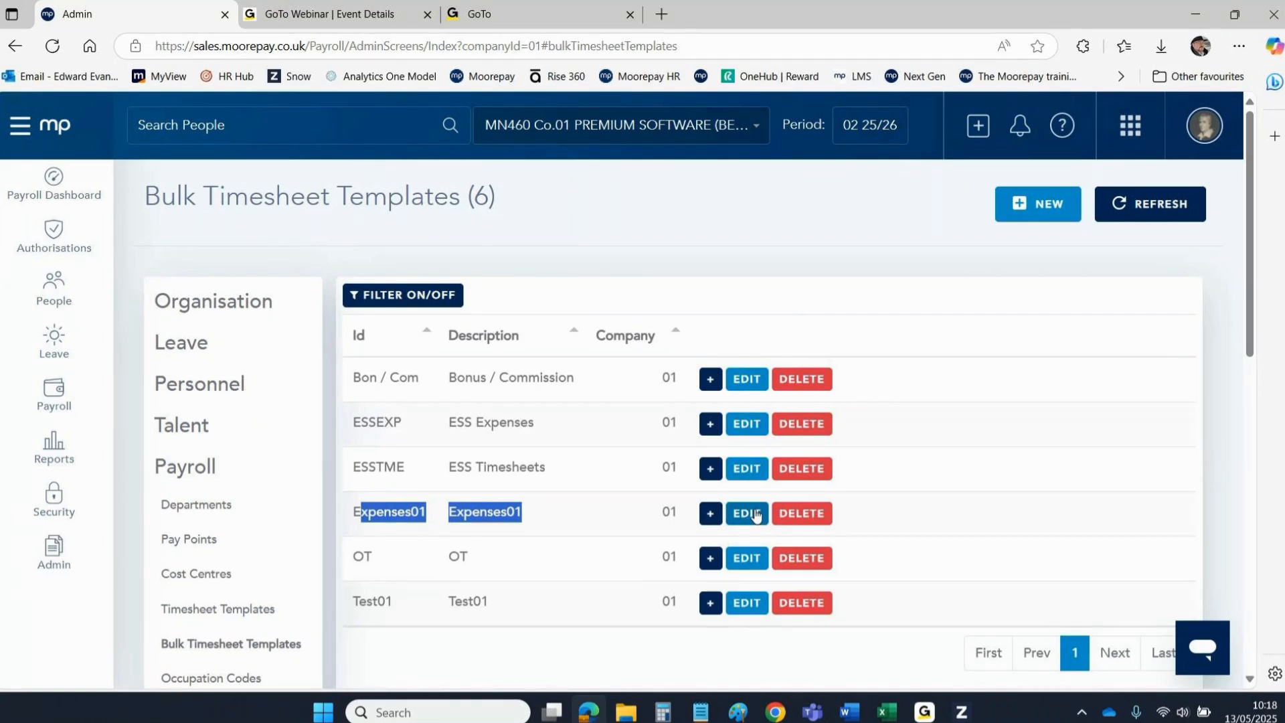
{"action": "left_click", "coordinate": [781, 195]}
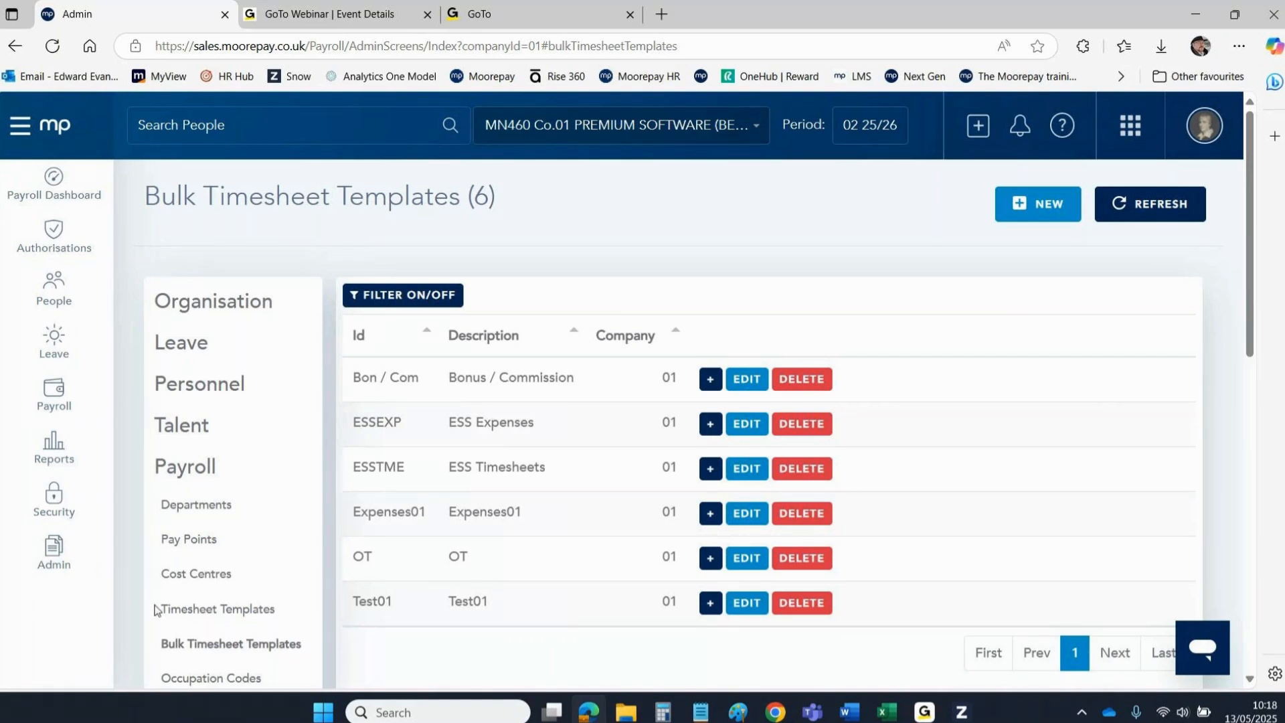
{"action": "left_click_drag", "start_coordinate": [146, 611], "coordinate": [279, 626]}
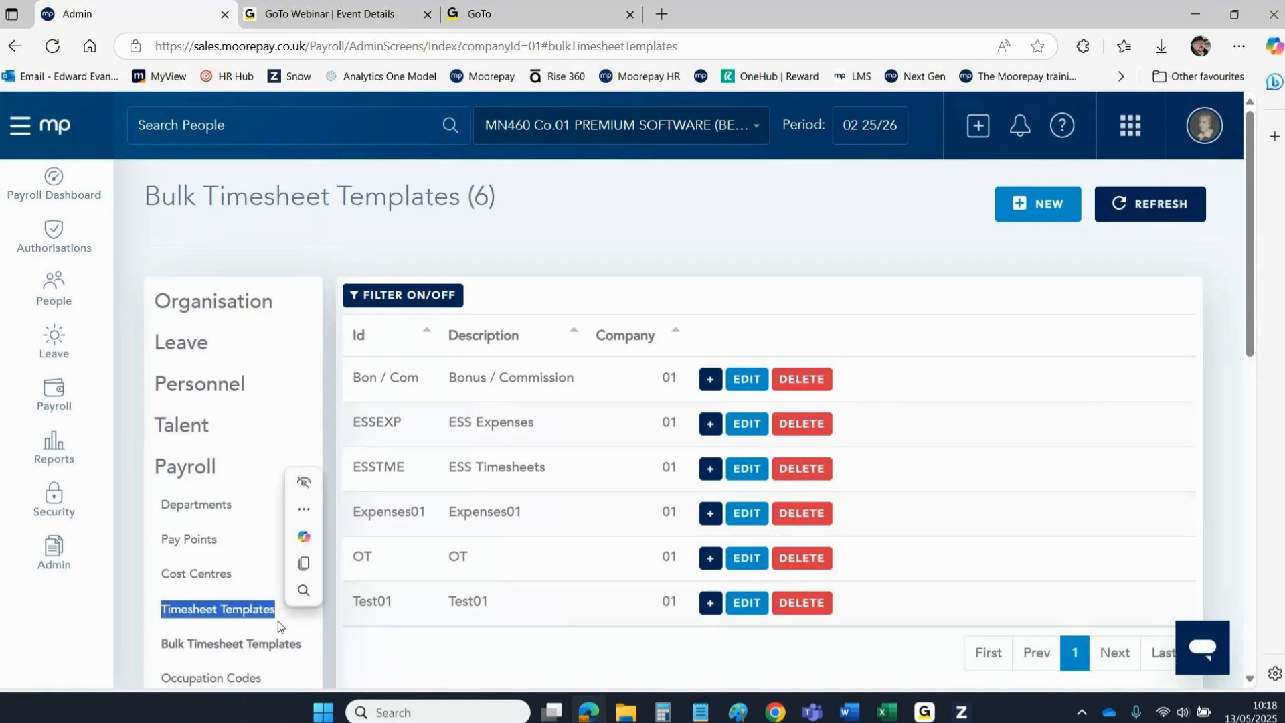
Start a new timesheet template with Id and Description Expenses01.
{"action": "left_click", "coordinate": [177, 617]}
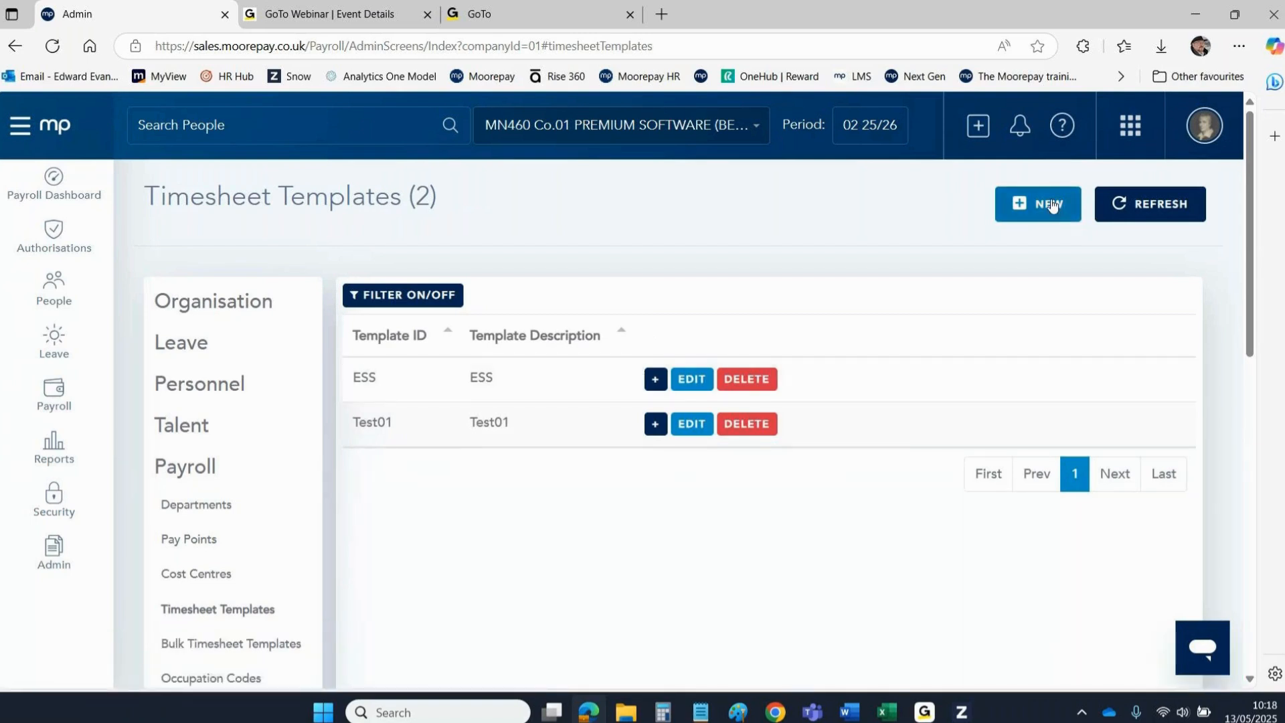
{"action": "left_click", "coordinate": [1050, 203]}
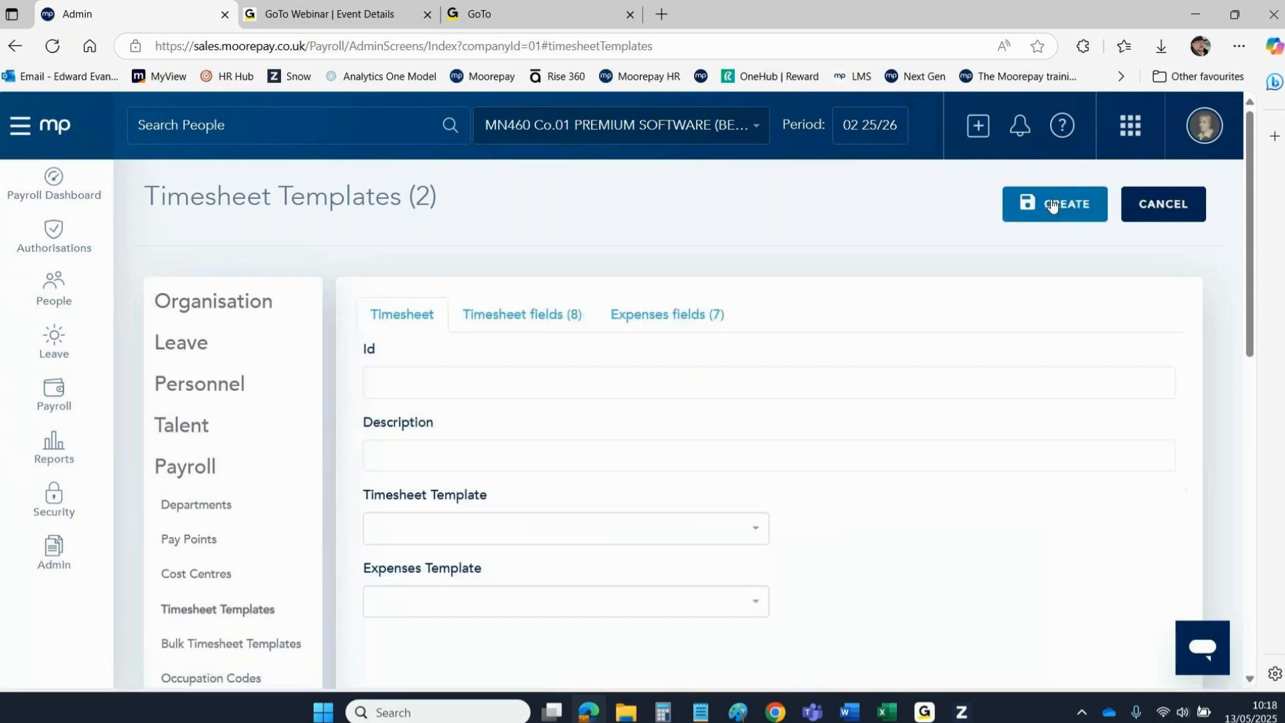
{"action": "left_click", "coordinate": [381, 382]}
{"action": "type", "text": "Expenses01"}
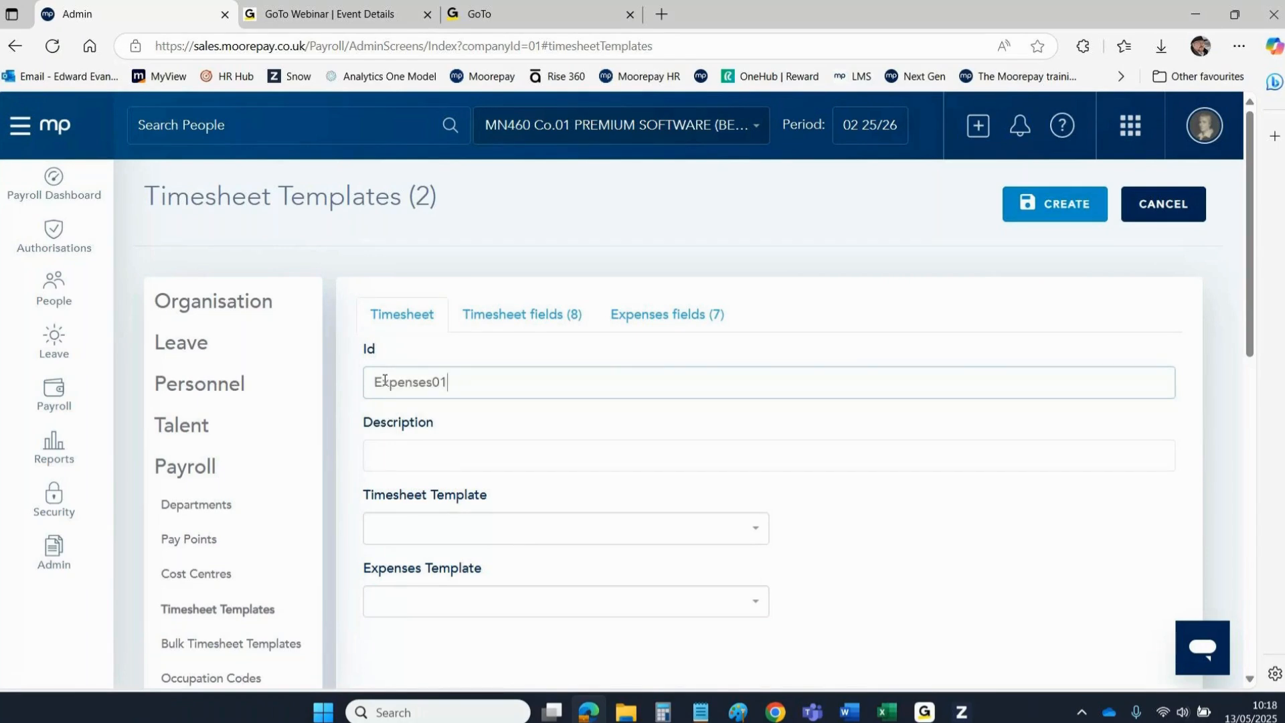
{"action": "left_click", "coordinate": [393, 454]}
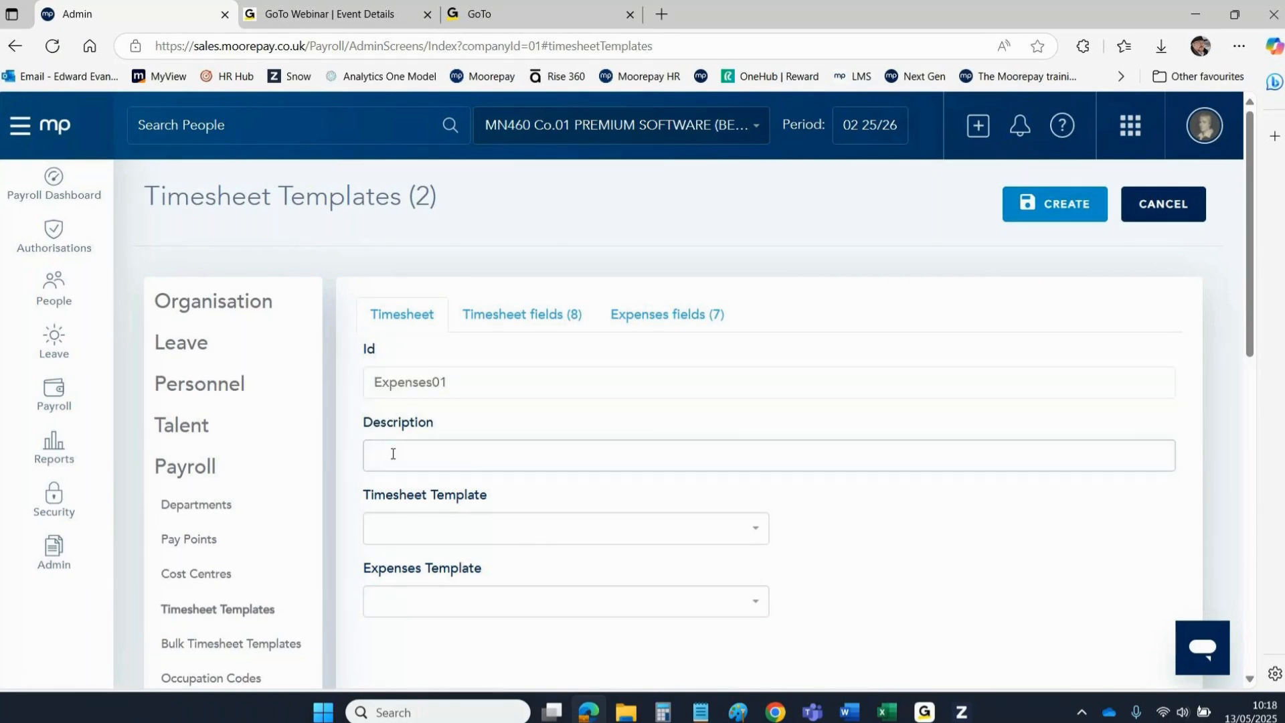
{"action": "type", "text": "Expenses01"}
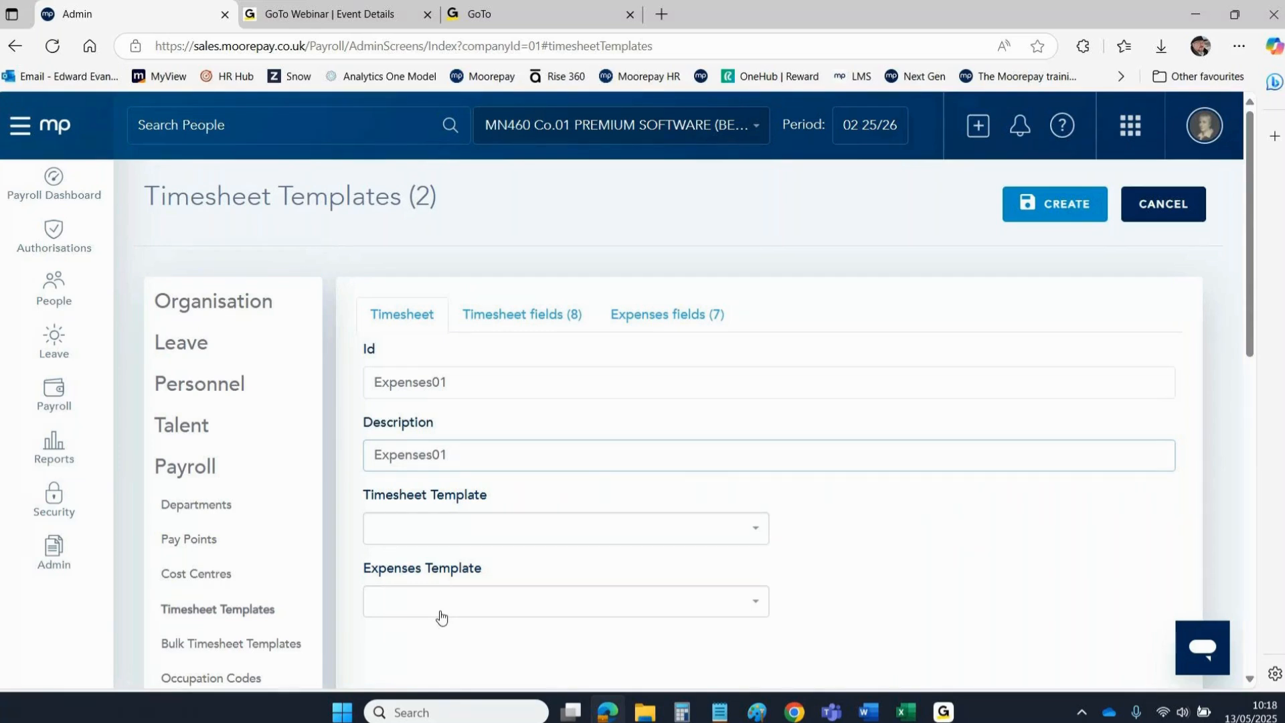
Link the Expenses01 expenses template to the new timesheet template.
{"action": "left_click", "coordinate": [387, 533]}
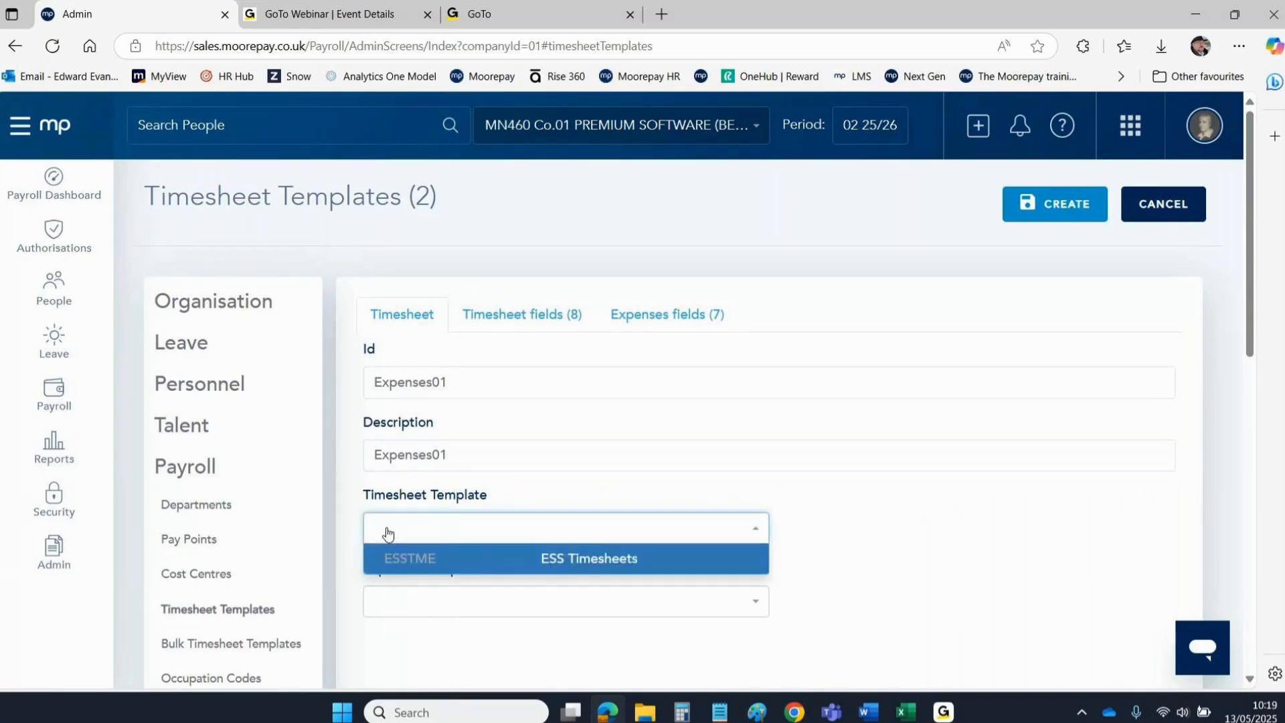
{"action": "left_click", "coordinate": [840, 519]}
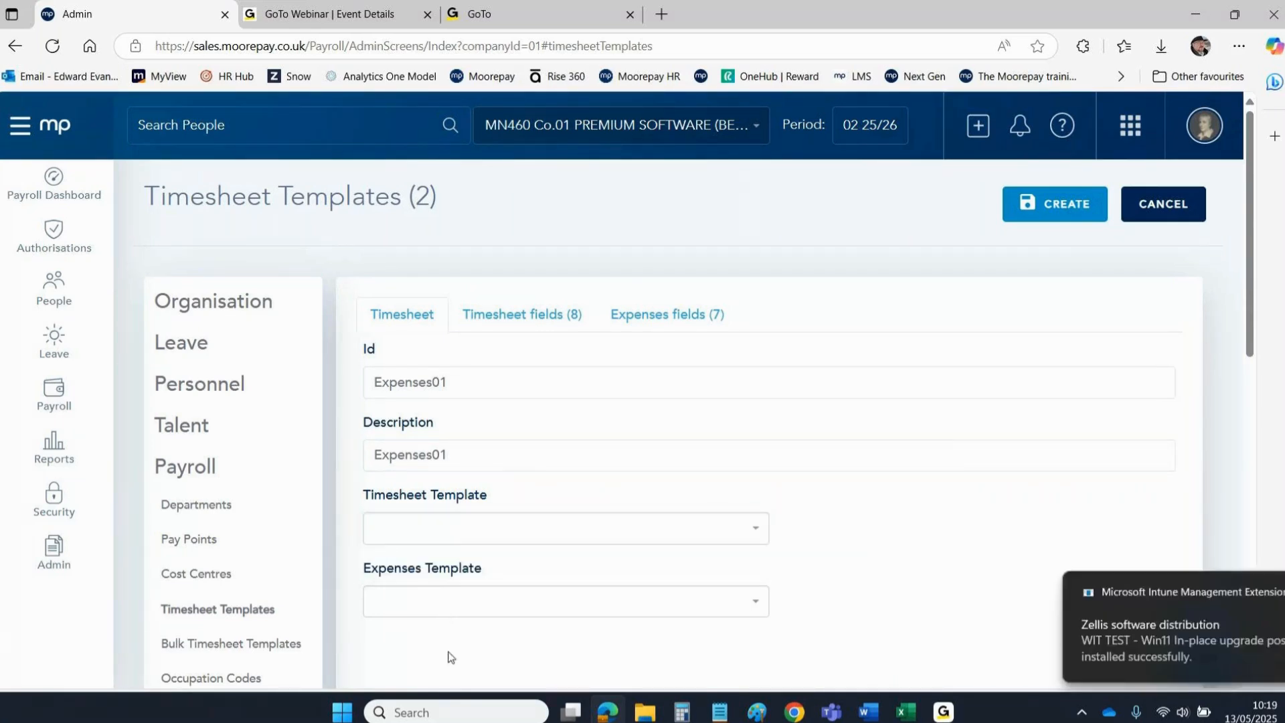
{"action": "left_click", "coordinate": [406, 614]}
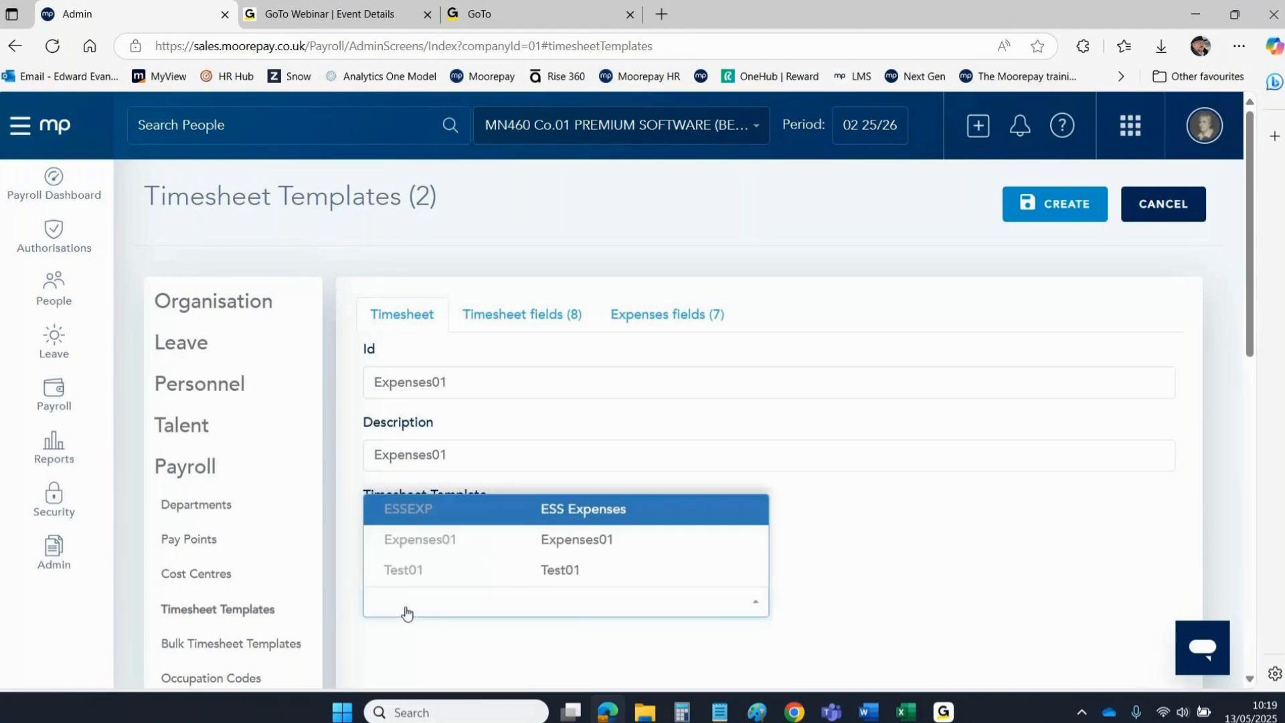
{"action": "left_click", "coordinate": [562, 540]}
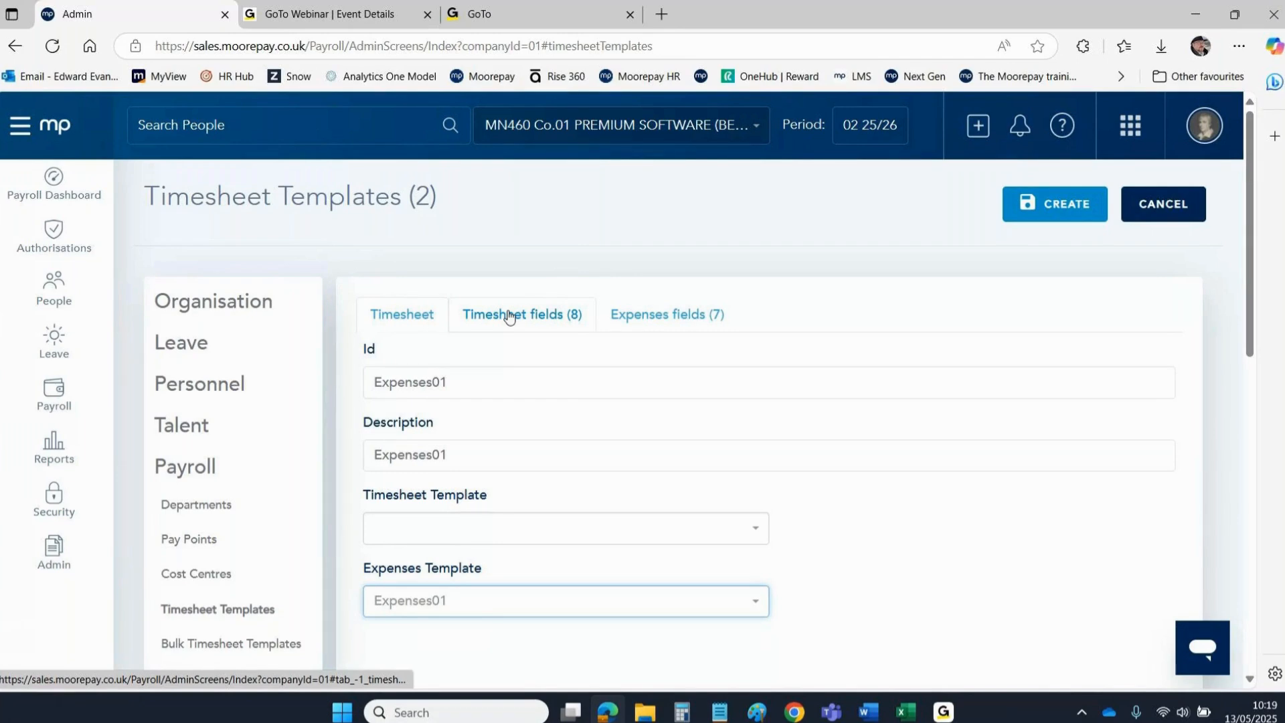
In the Expenses fields, rename the Hours Code description to Expense Code.
{"action": "left_click", "coordinate": [640, 316]}
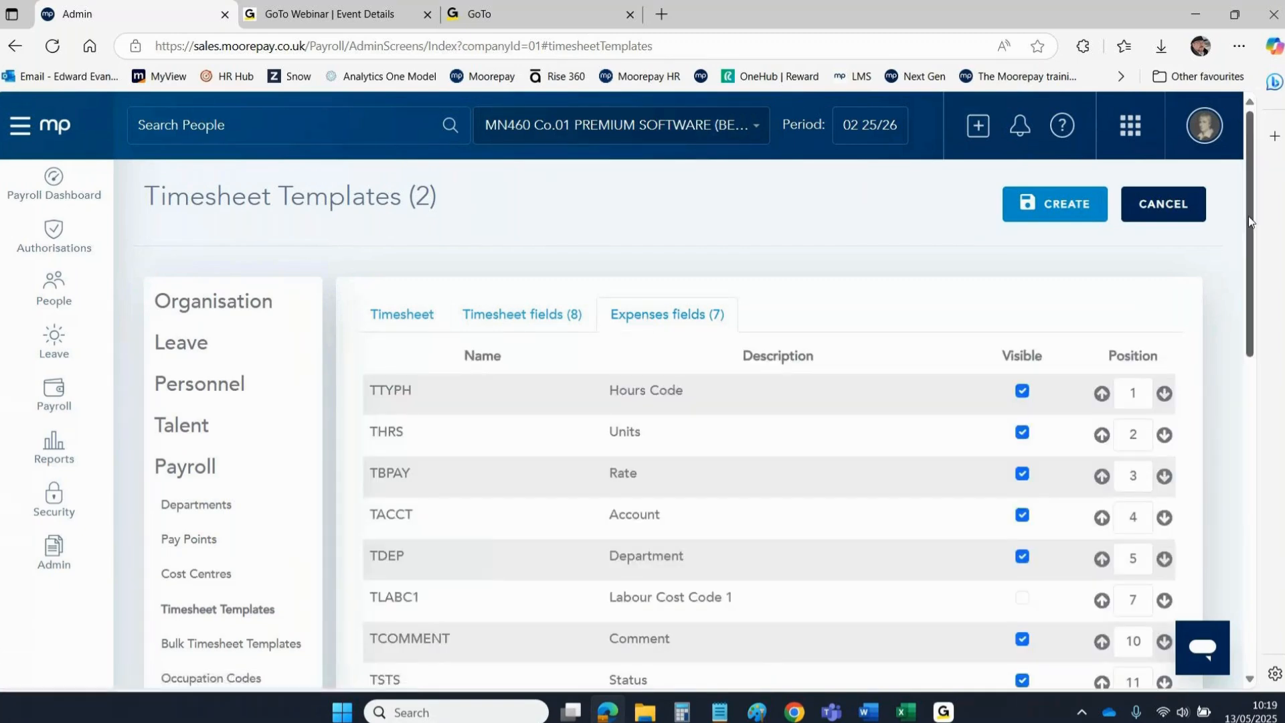
{"action": "left_click_drag", "start_coordinate": [1248, 214], "coordinate": [1247, 267]}
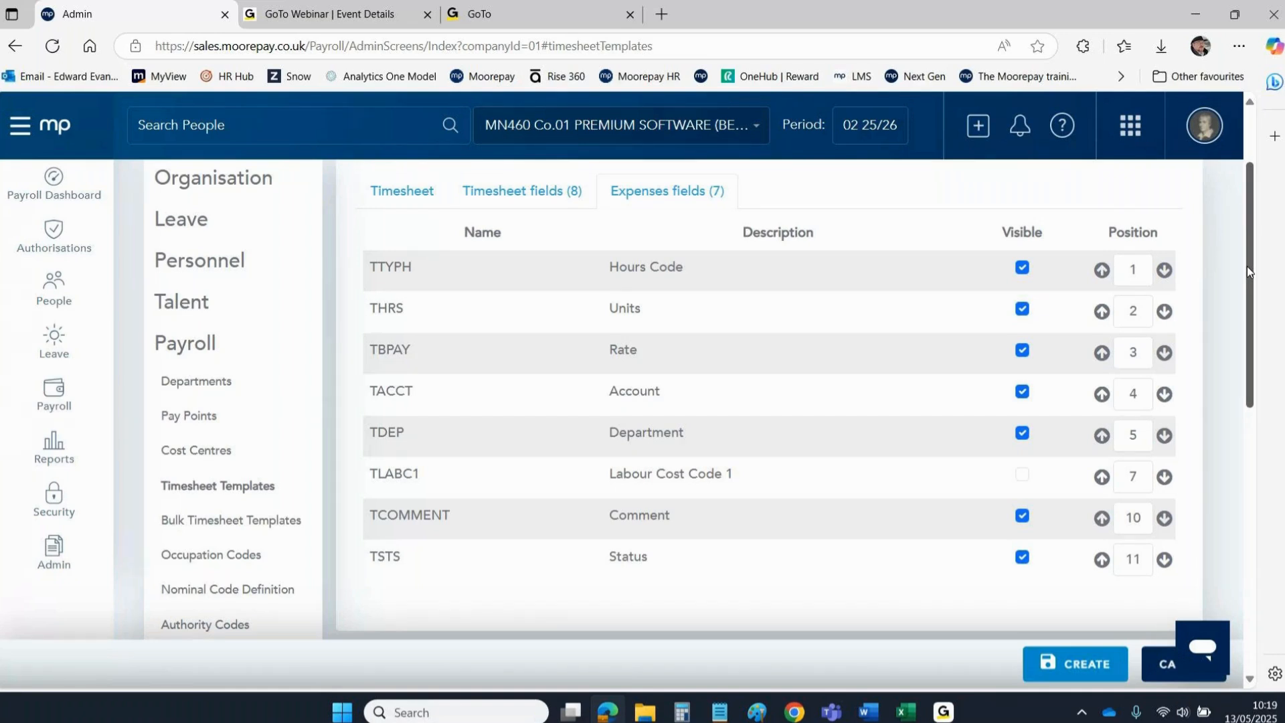
{"action": "left_click", "coordinate": [646, 268]}
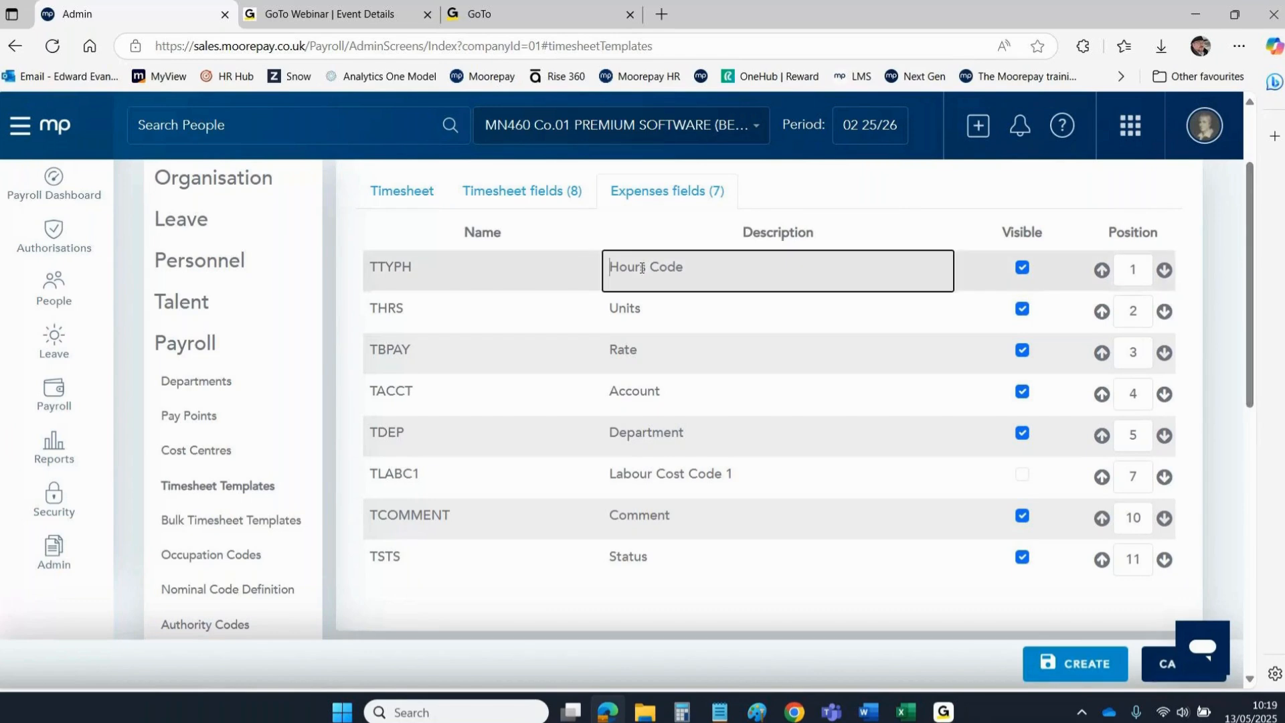
{"action": "left_click_drag", "start_coordinate": [647, 268], "coordinate": [608, 267]}
{"action": "type", "text": "Expense"}
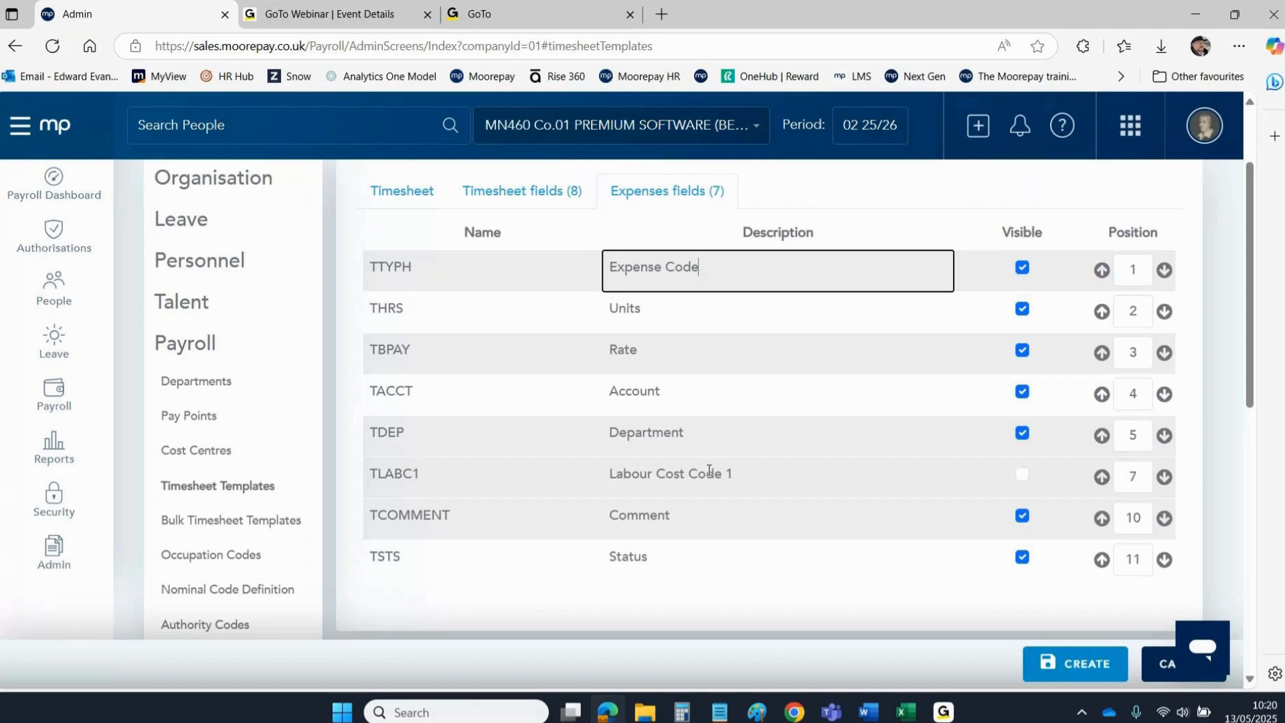
{"action": "left_click", "coordinate": [661, 319]}
{"action": "double_click", "coordinate": [692, 321]}
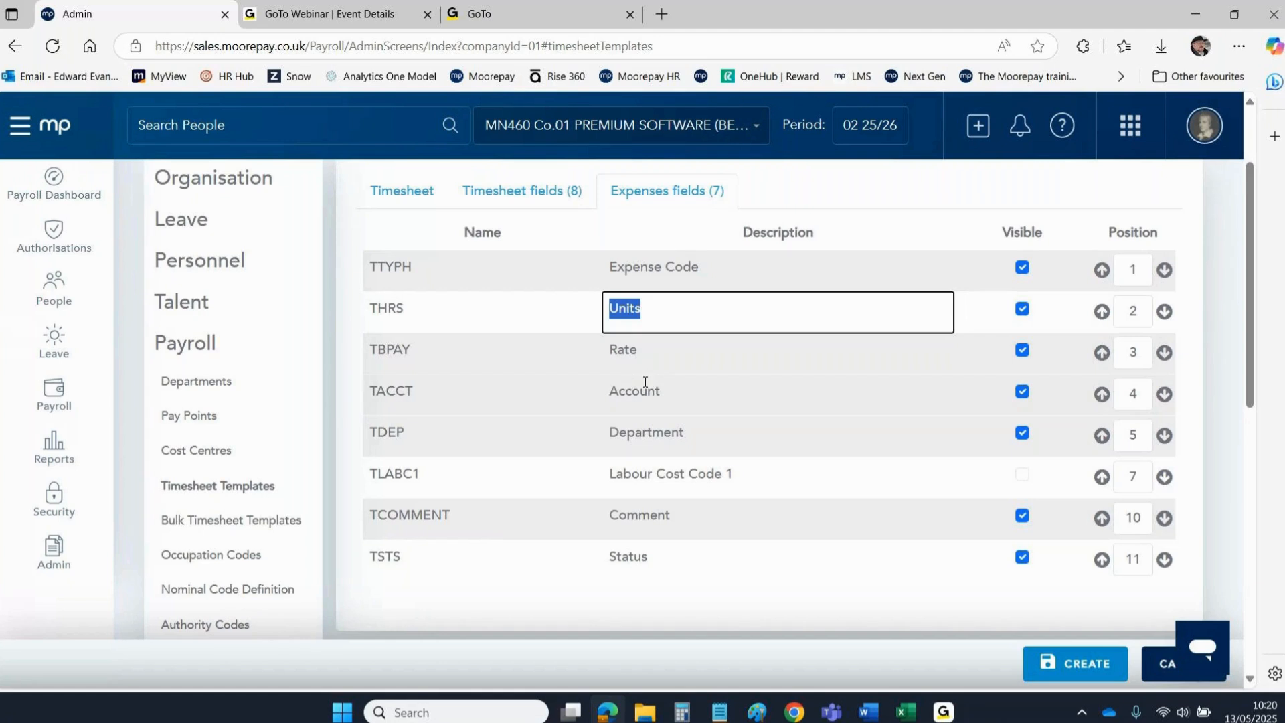
Hide the Rate, Account and Department fields and move Rate above Units.
{"action": "left_click", "coordinate": [1024, 354]}
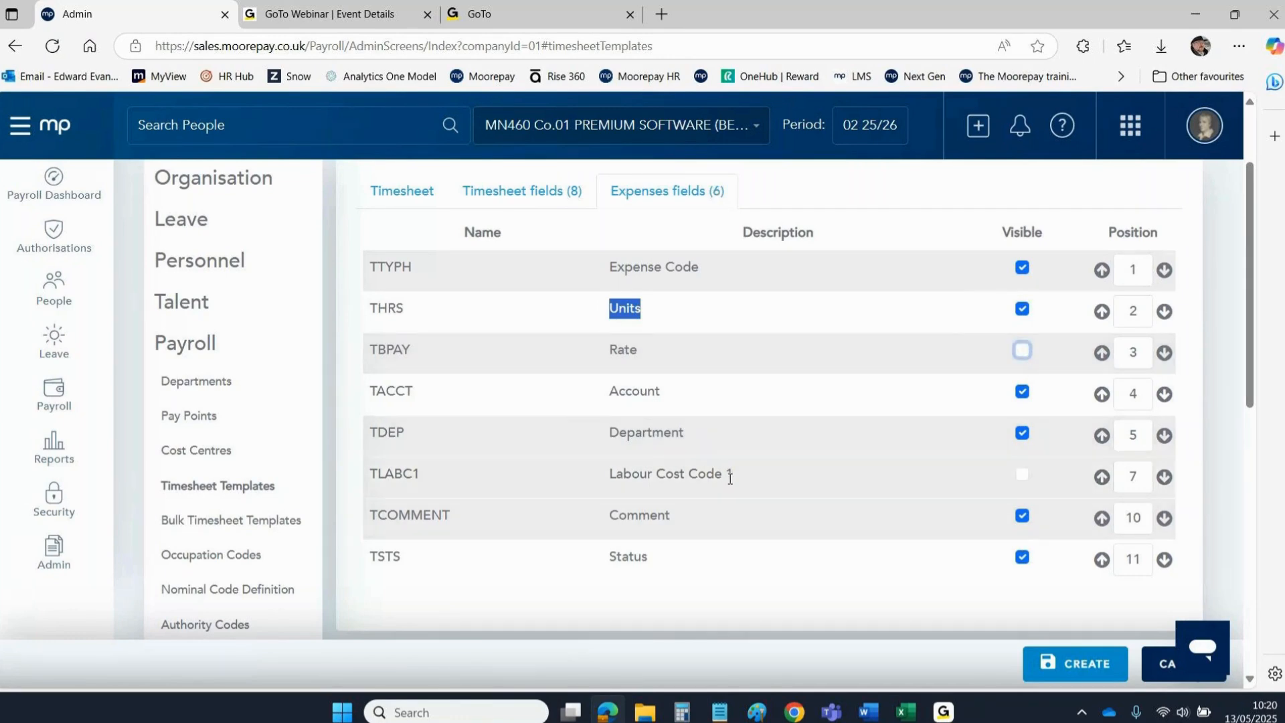
{"action": "left_click", "coordinate": [1022, 394]}
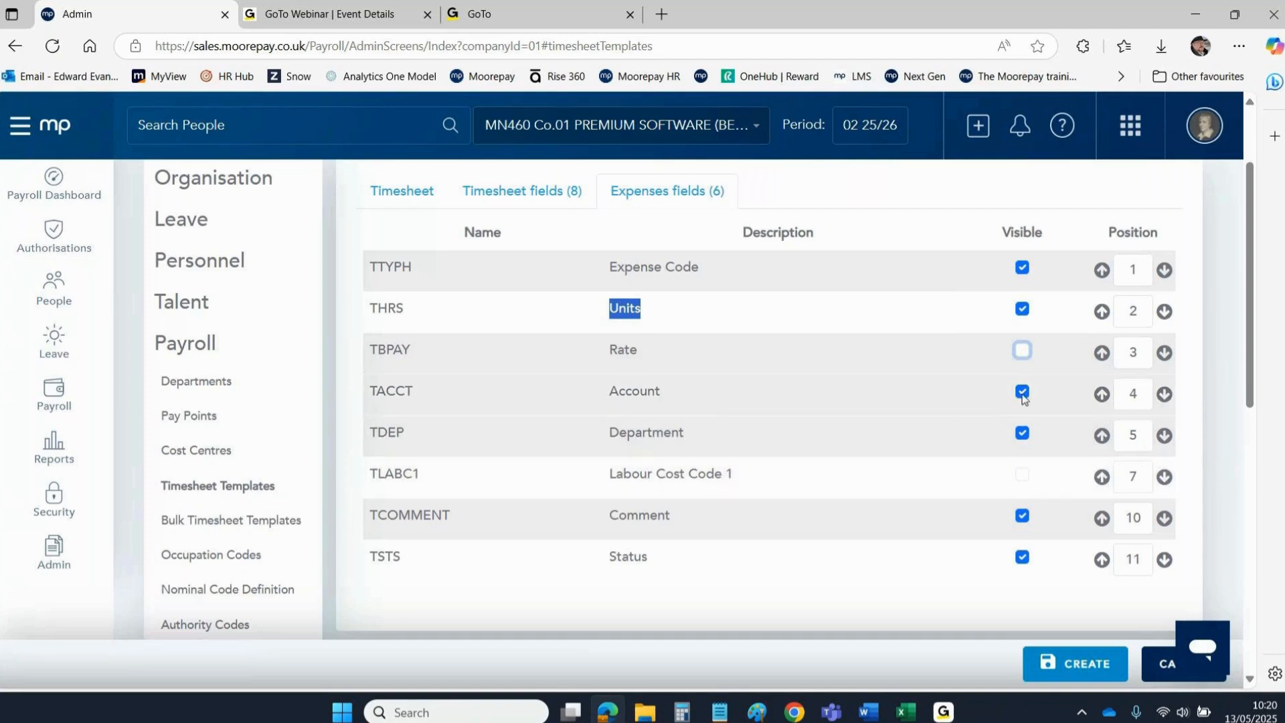
{"action": "left_click", "coordinate": [1022, 435]}
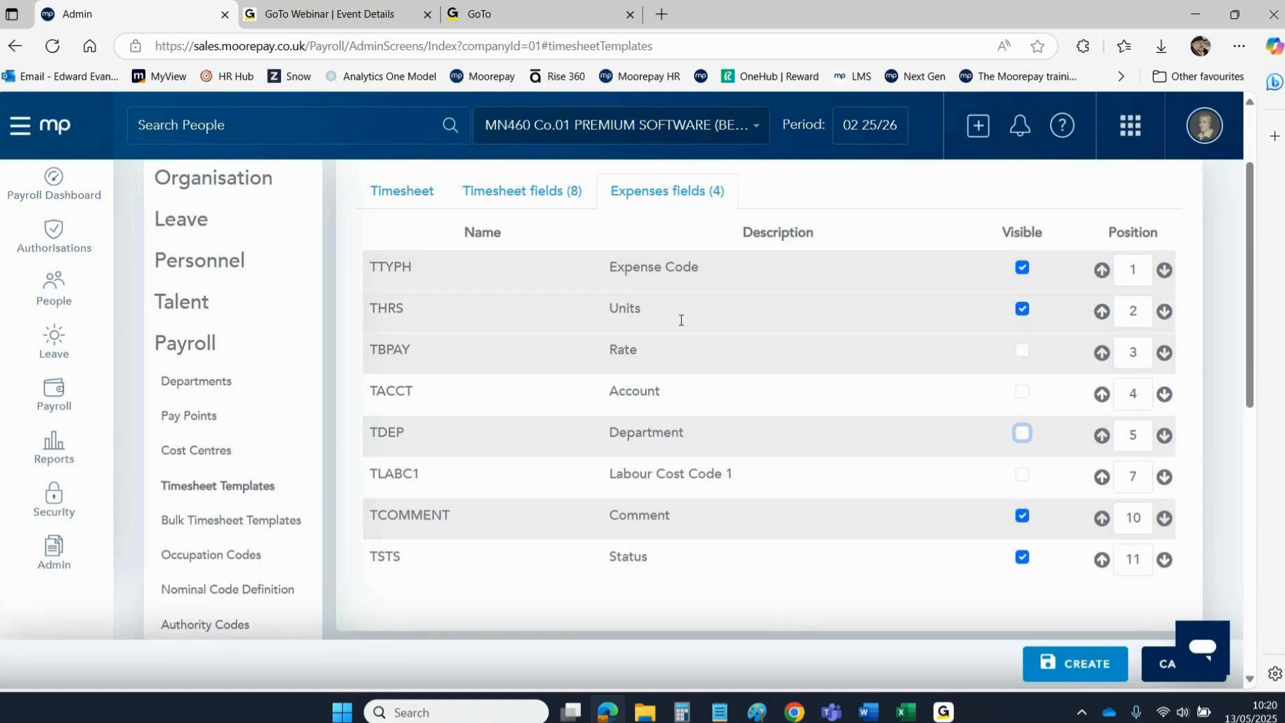
{"action": "left_click", "coordinate": [1103, 354]}
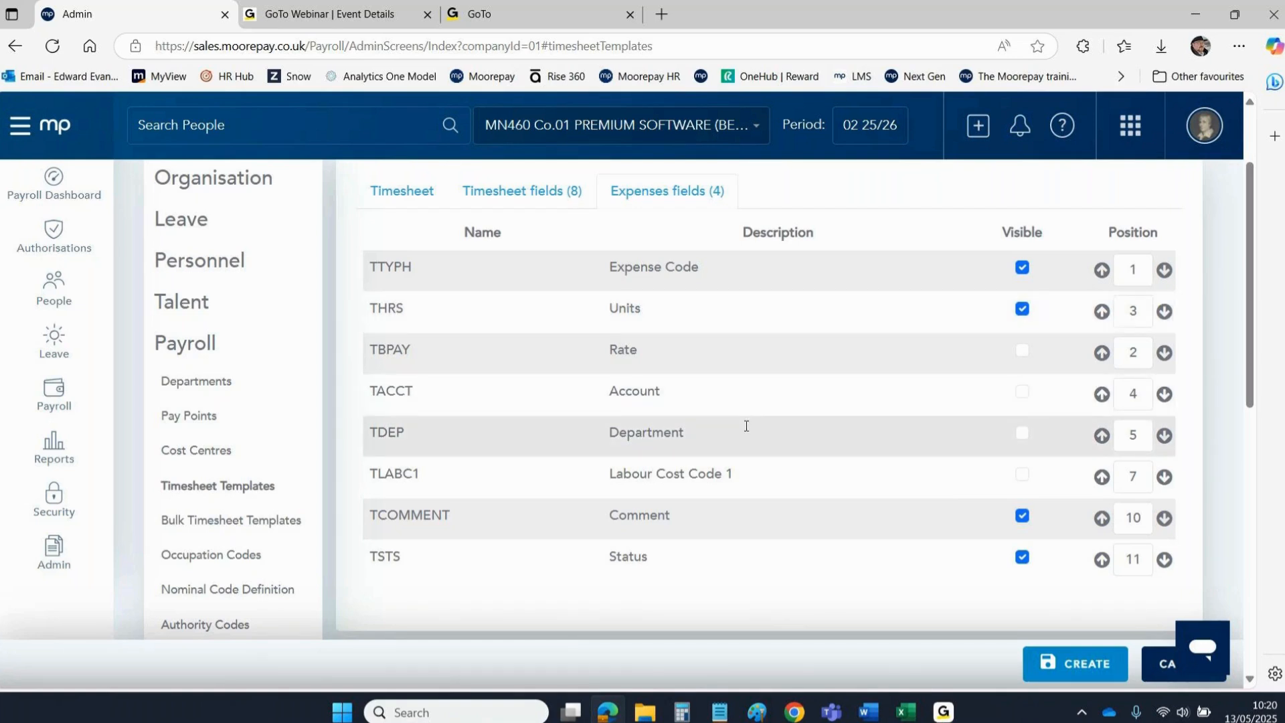
Save the Expenses01 timesheet template, recheck its expenses link and fields, then go to Security.
{"action": "left_click", "coordinate": [1072, 665]}
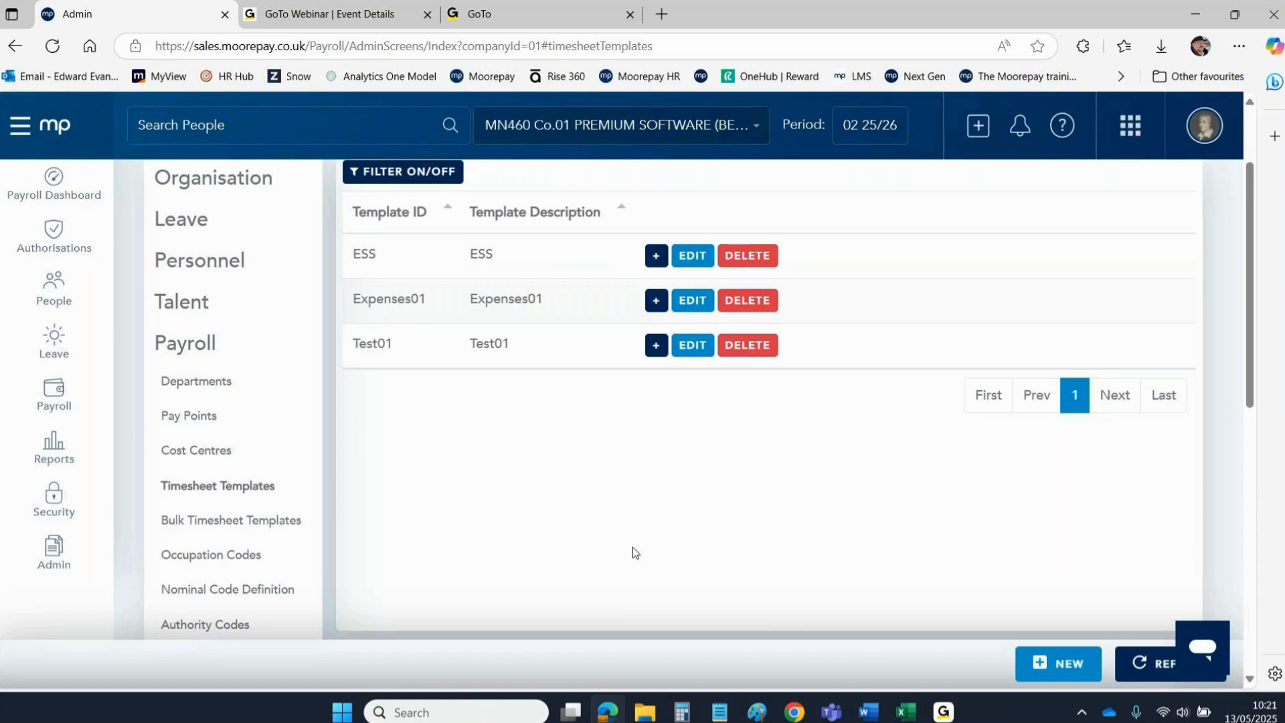
{"action": "left_click", "coordinate": [676, 305]}
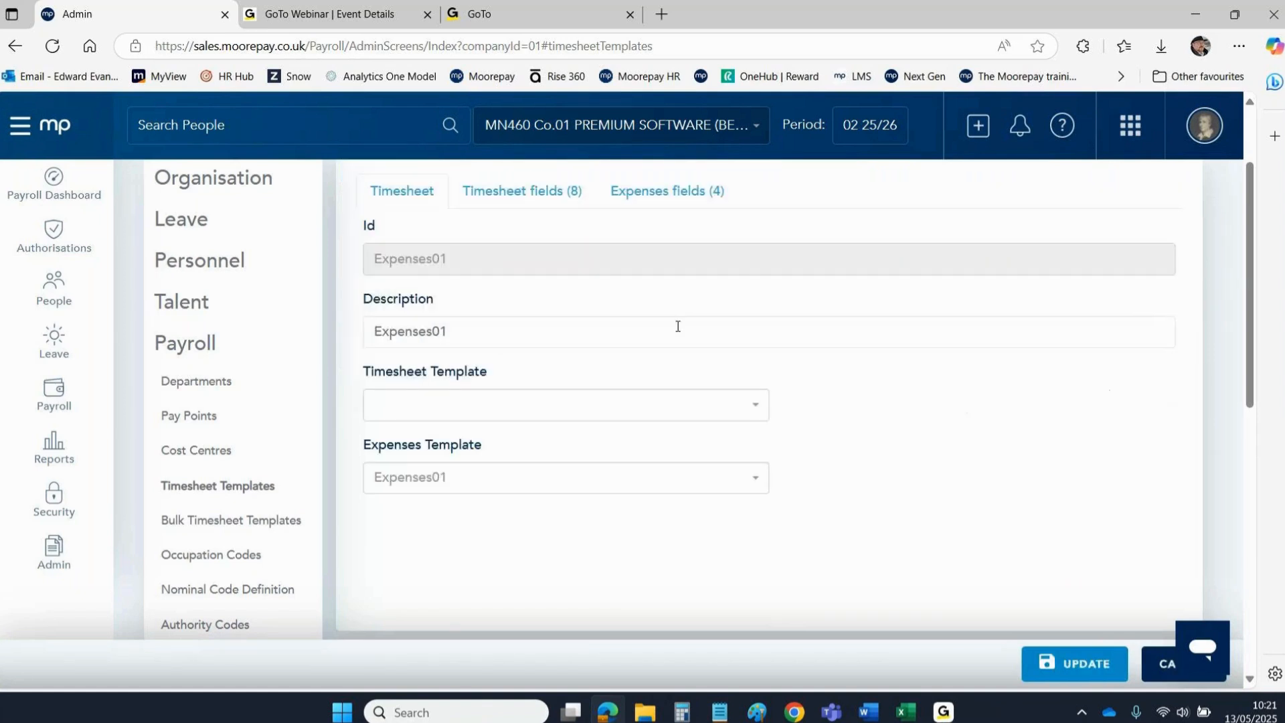
{"action": "left_click", "coordinate": [394, 487]}
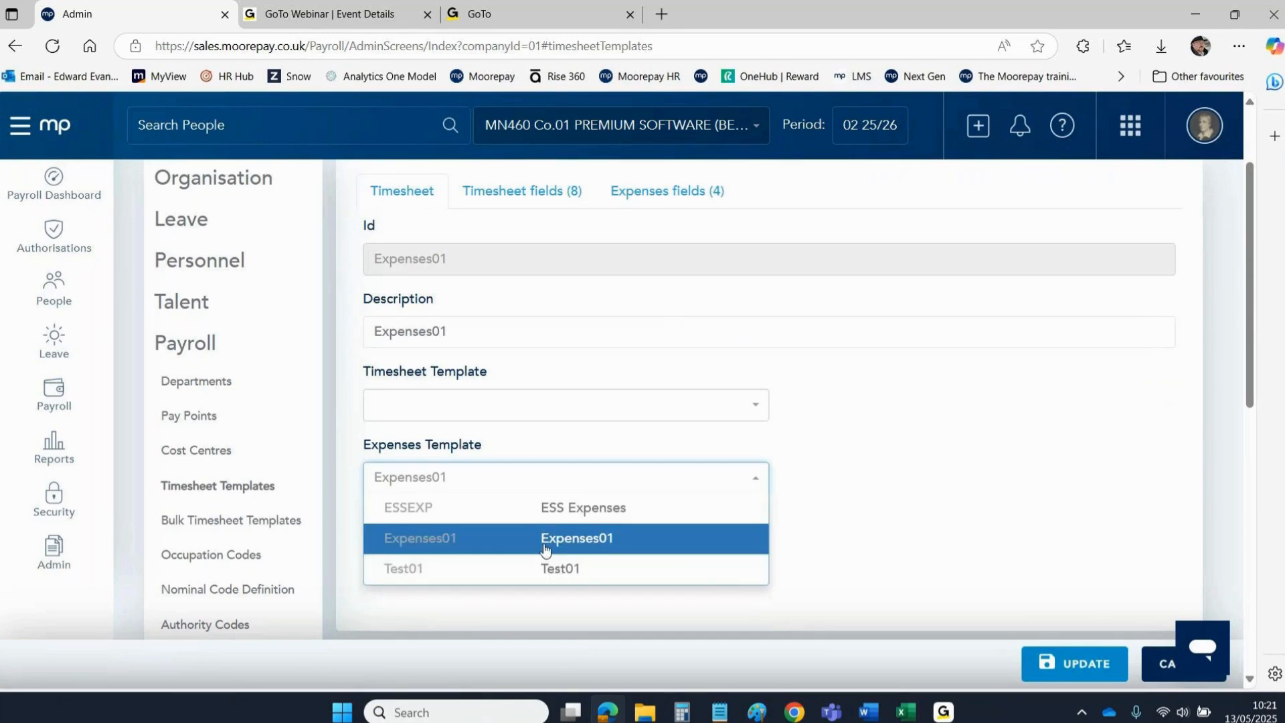
{"action": "left_click", "coordinate": [1128, 412]}
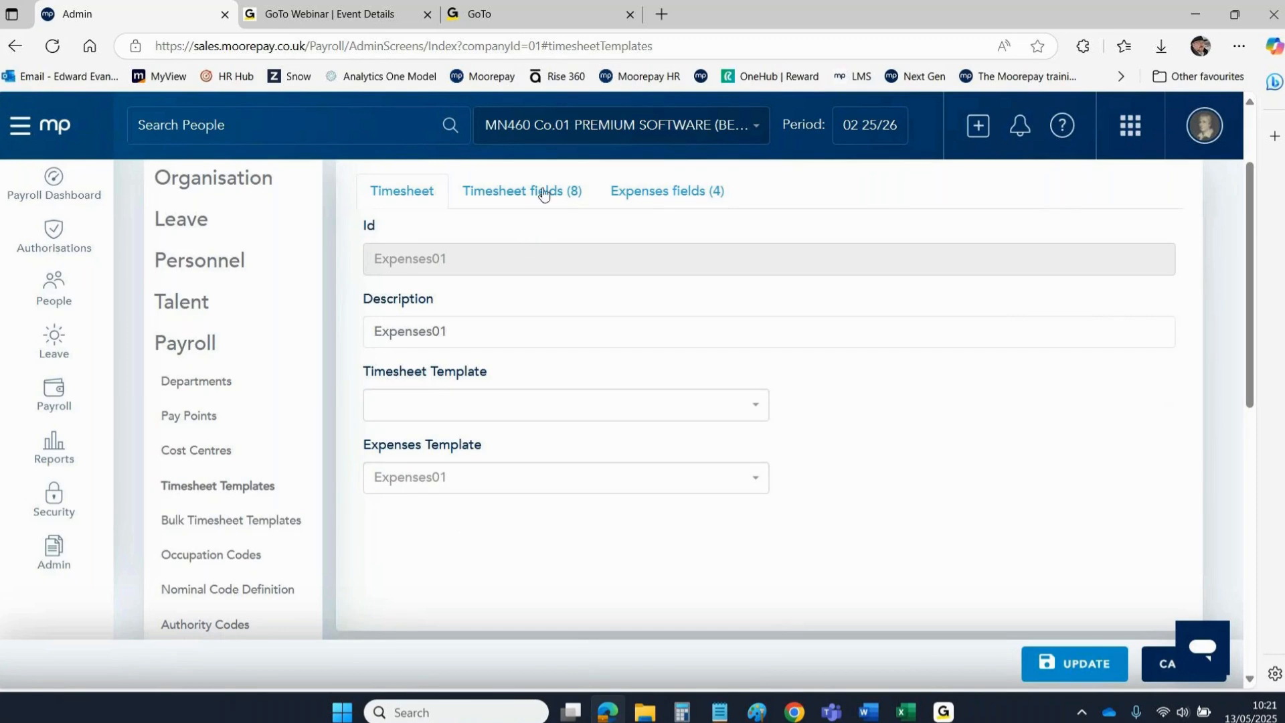
{"action": "left_click", "coordinate": [625, 194]}
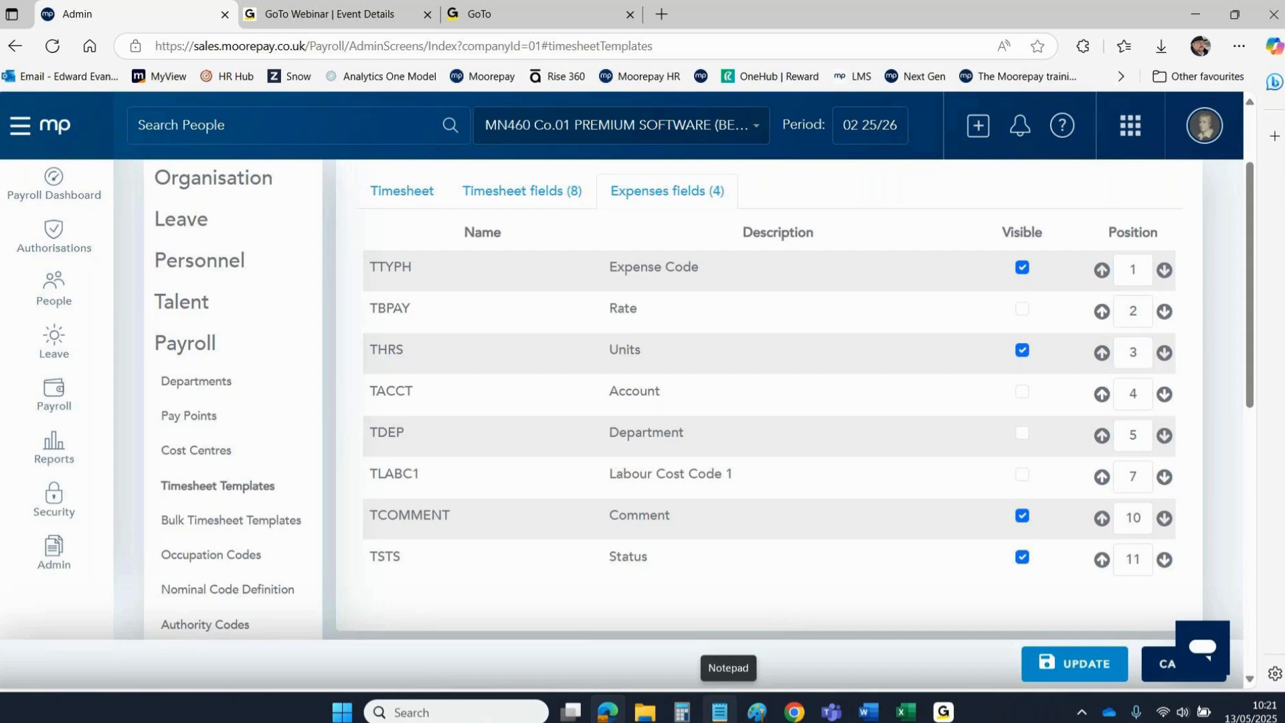
{"action": "left_click", "coordinate": [52, 494]}
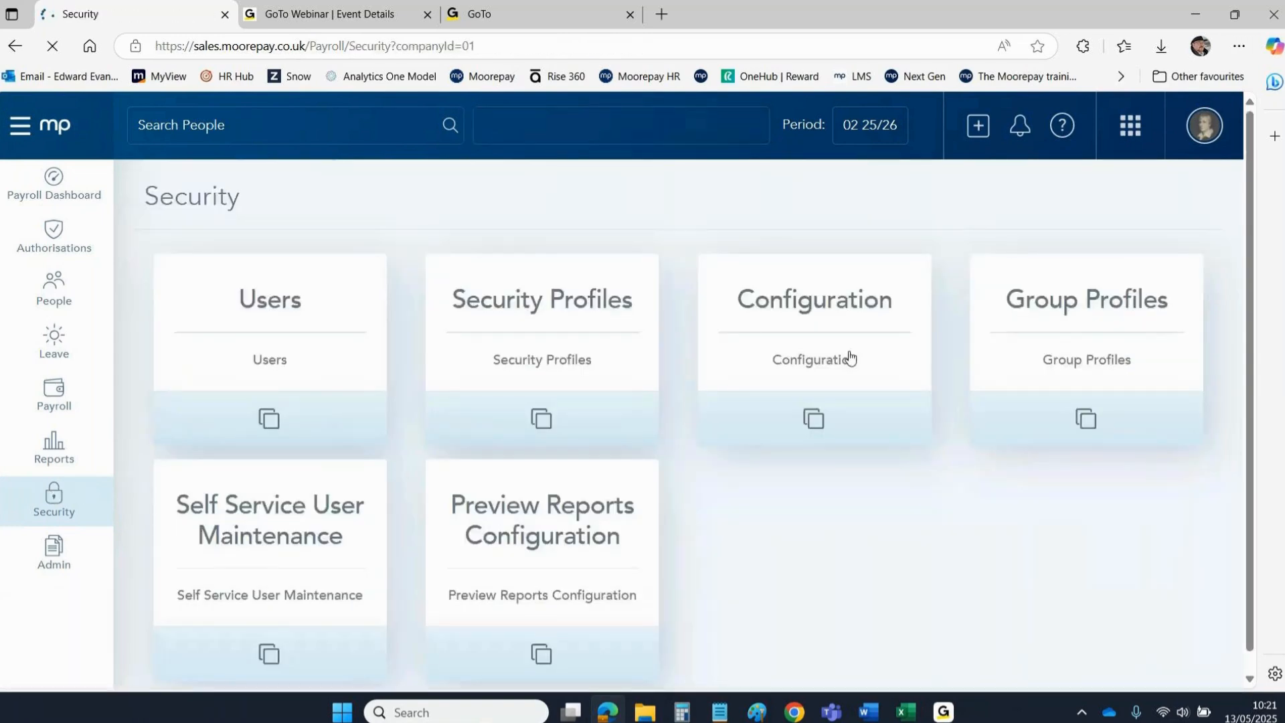
Open Group Profiles and scroll through the ADMIN to RBSADMIN profiles.
{"action": "left_click", "coordinate": [1025, 307]}
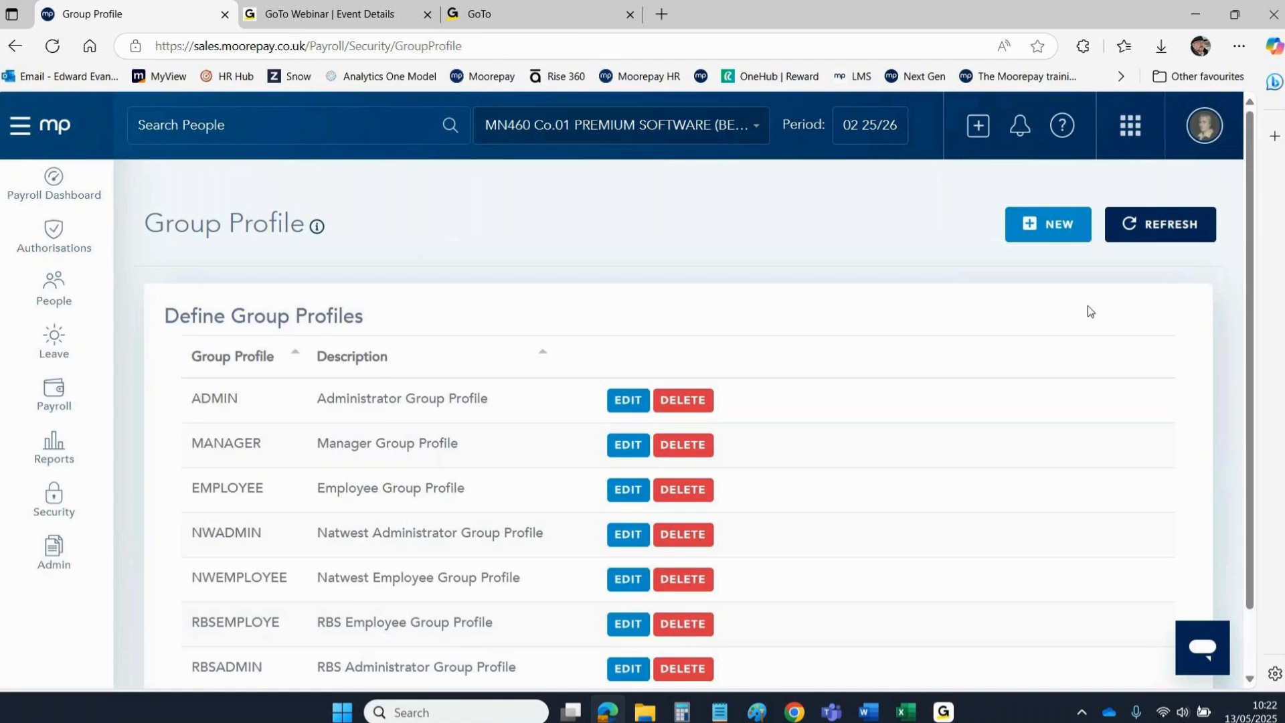
{"action": "left_click_drag", "start_coordinate": [1248, 238], "coordinate": [1256, 384]}
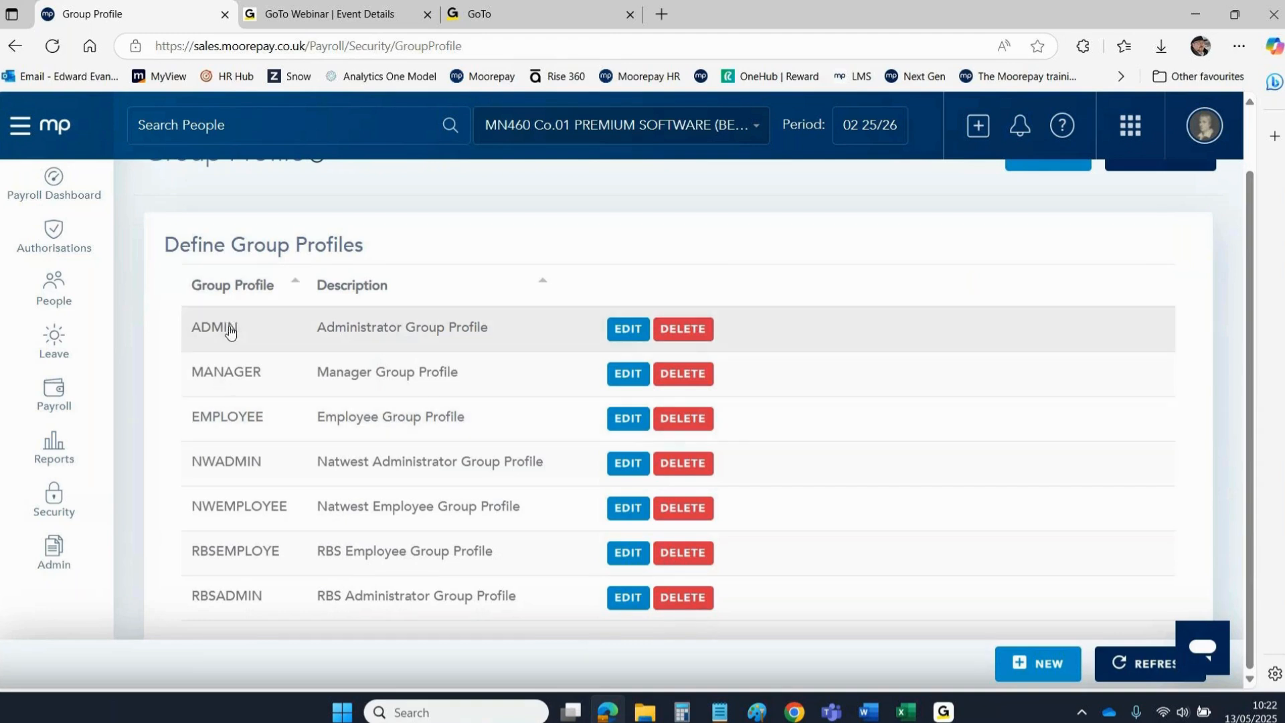
Edit the EMPLOYEE group profile, choose Expenses01 as its Payroll template, and update it.
{"action": "left_click", "coordinate": [628, 419]}
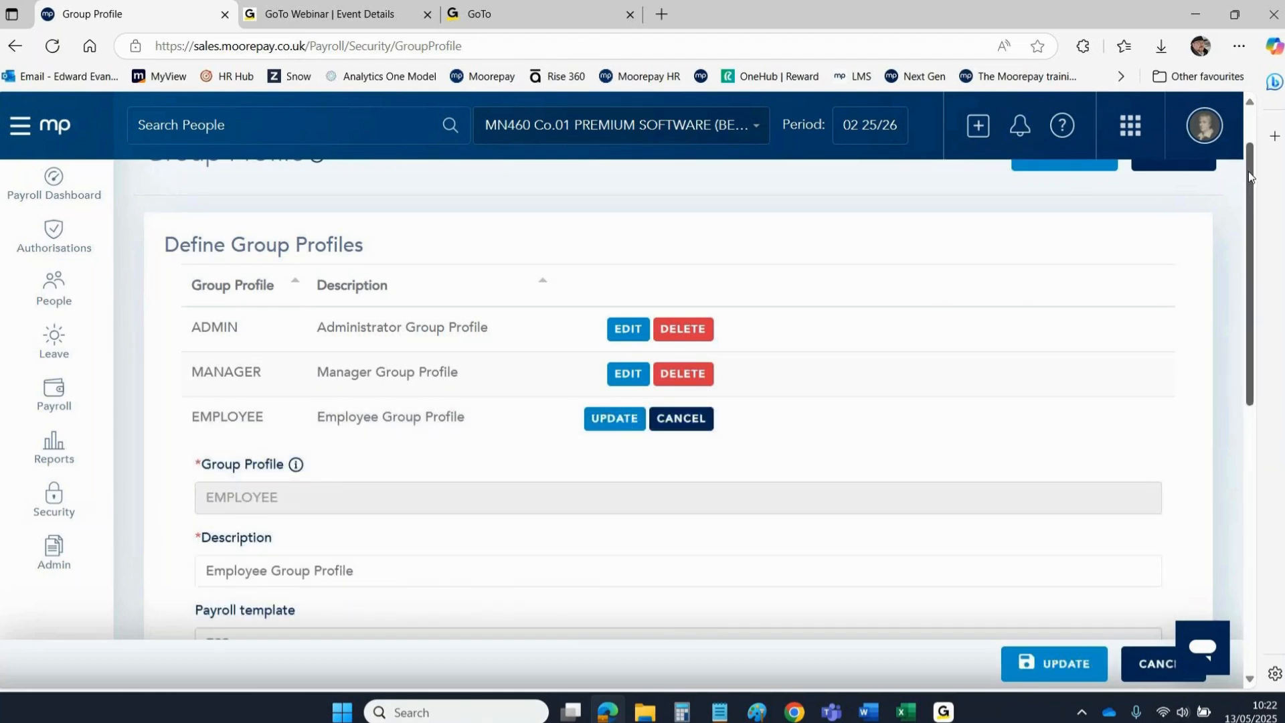
{"action": "left_click_drag", "start_coordinate": [1248, 171], "coordinate": [1246, 269]}
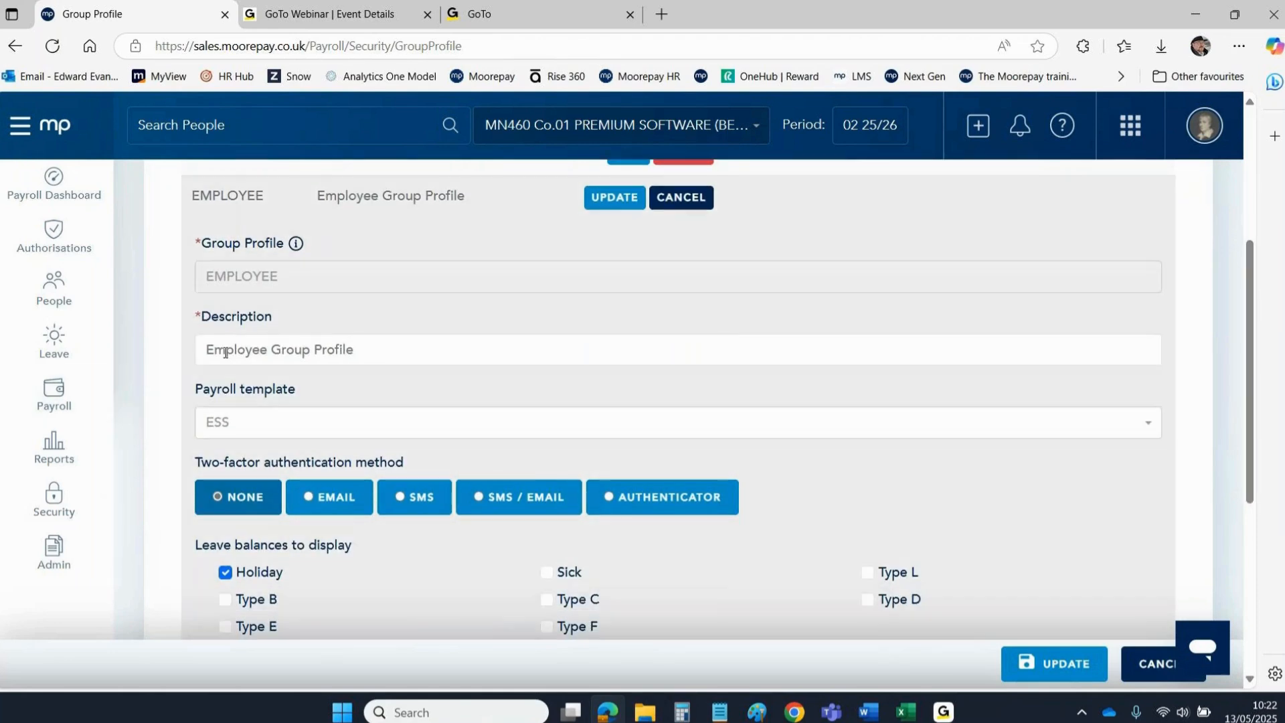
{"action": "left_click_drag", "start_coordinate": [364, 349], "coordinate": [178, 365]}
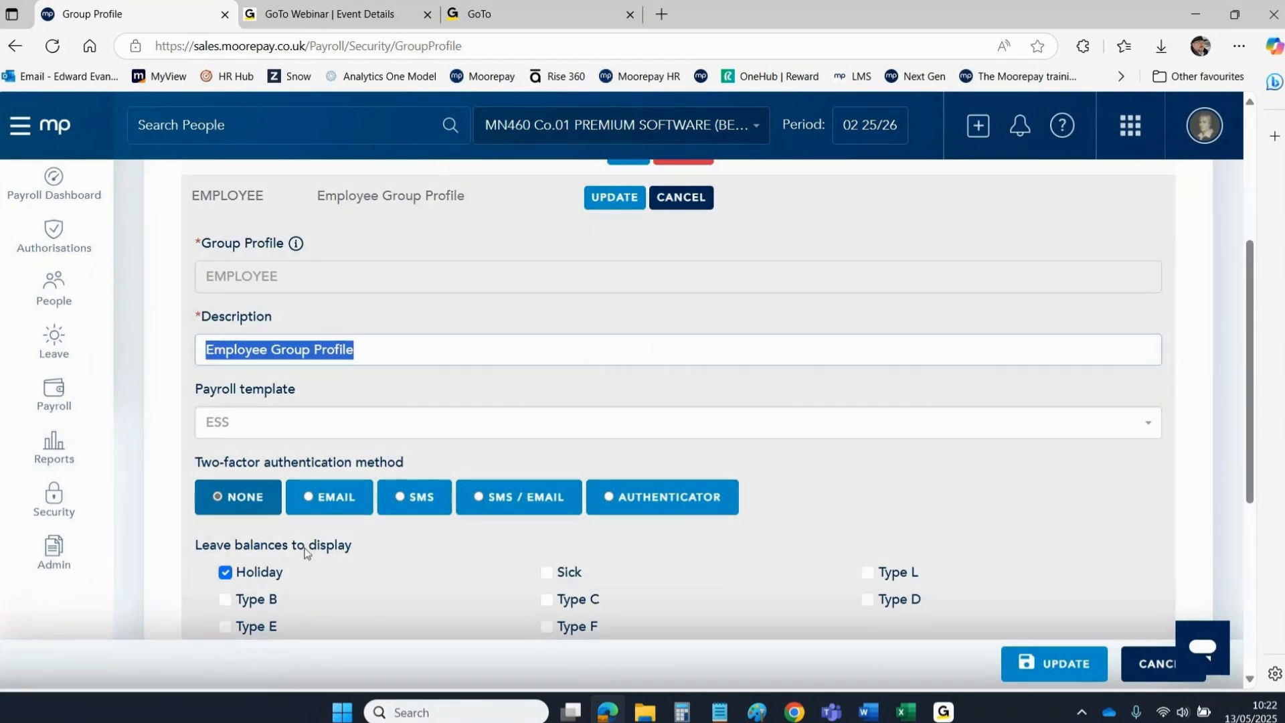
{"action": "left_click_drag", "start_coordinate": [1247, 299], "coordinate": [1253, 355]}
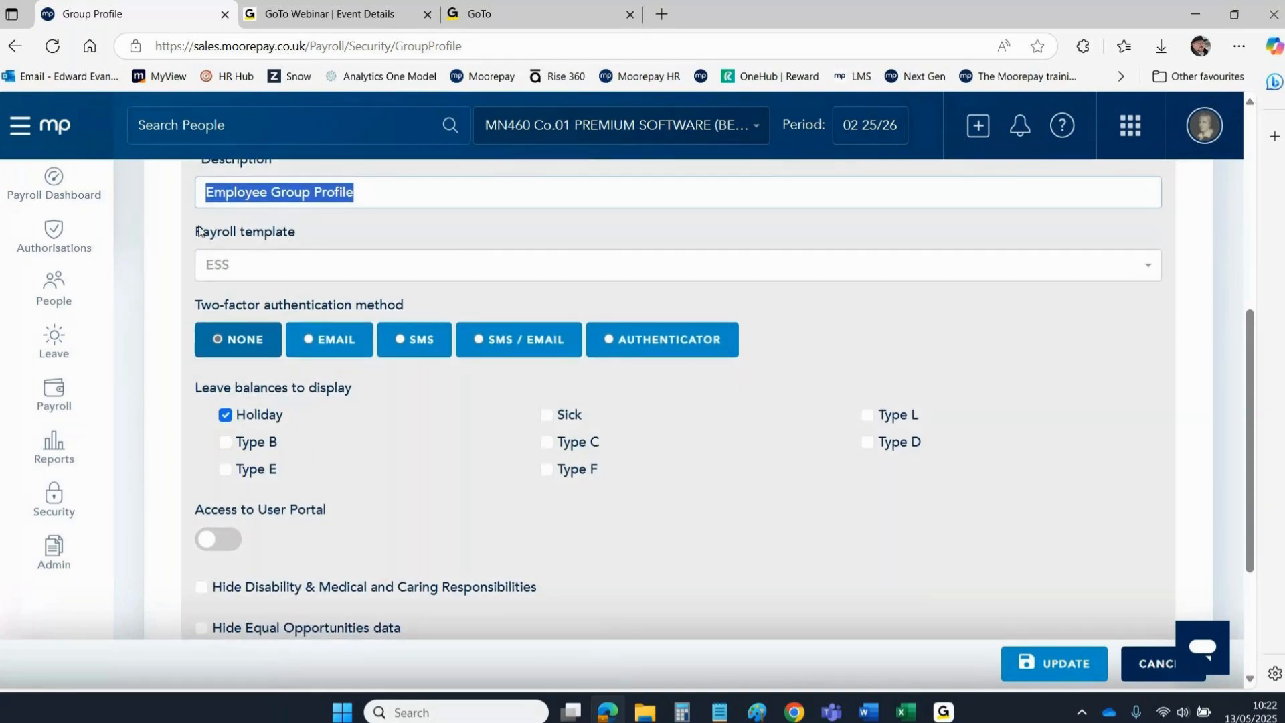
{"action": "left_click_drag", "start_coordinate": [197, 232], "coordinate": [296, 234]}
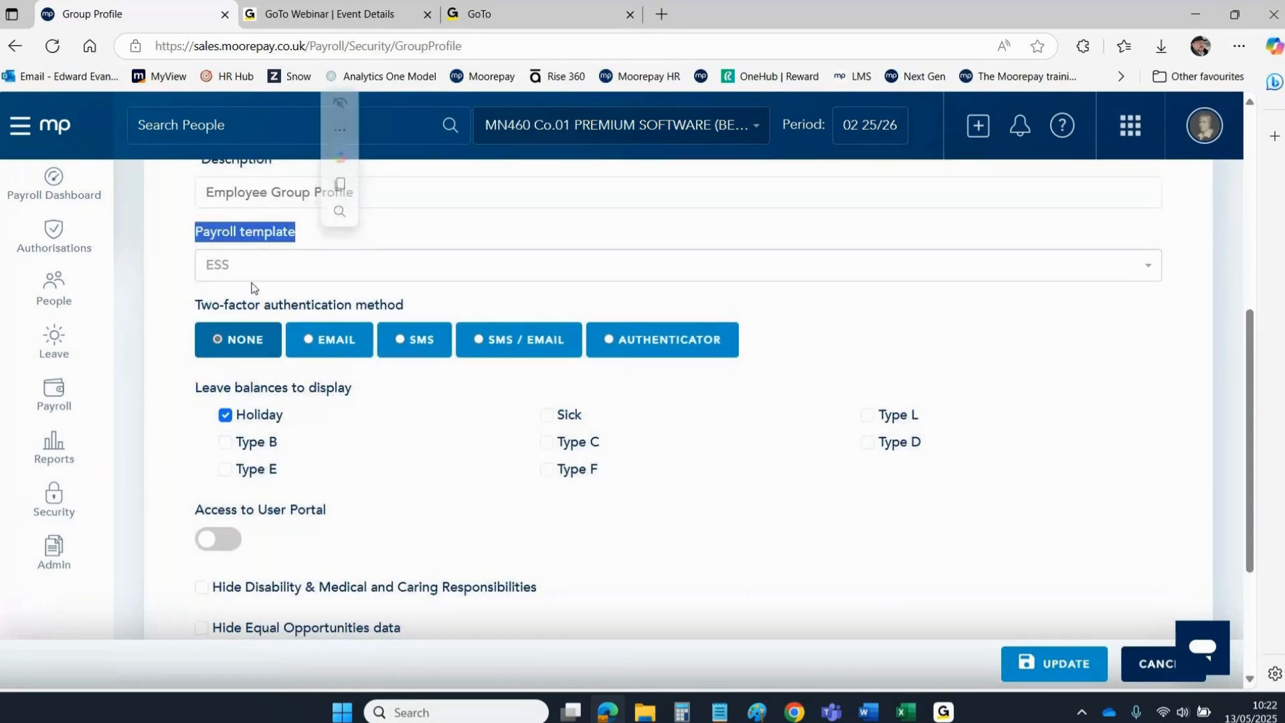
{"action": "left_click", "coordinate": [224, 264]}
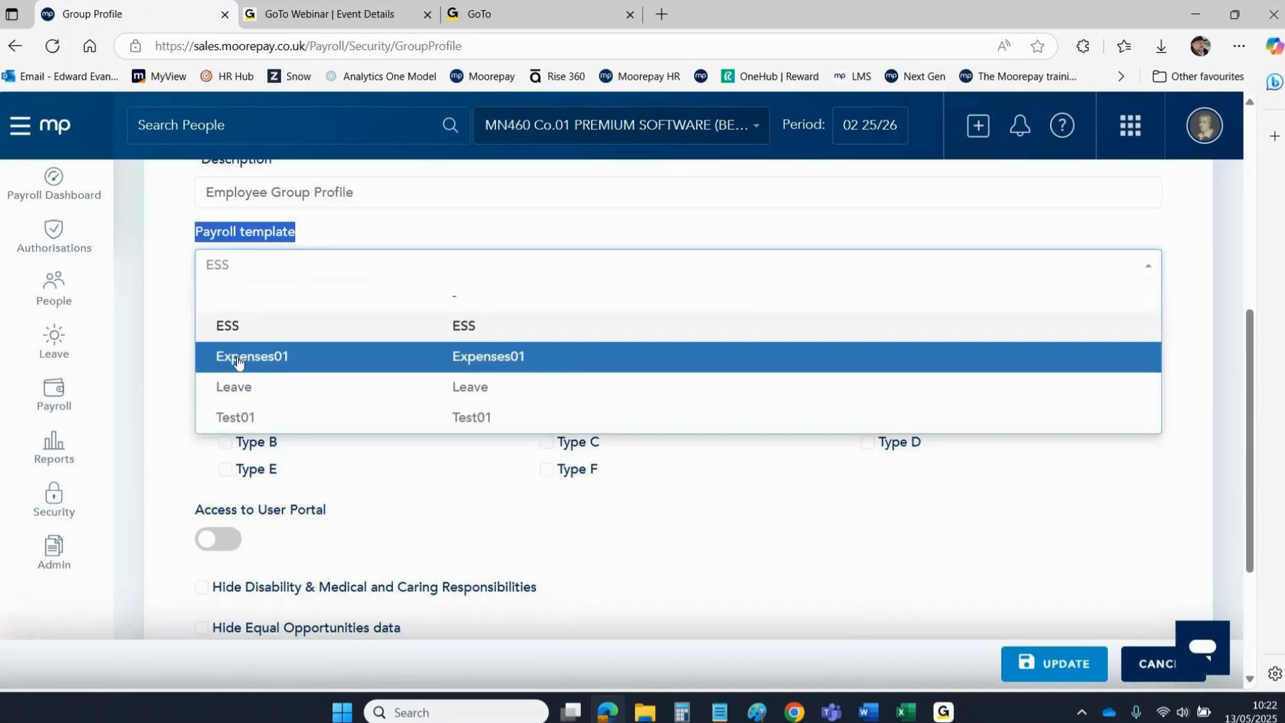
{"action": "left_click", "coordinate": [242, 354]}
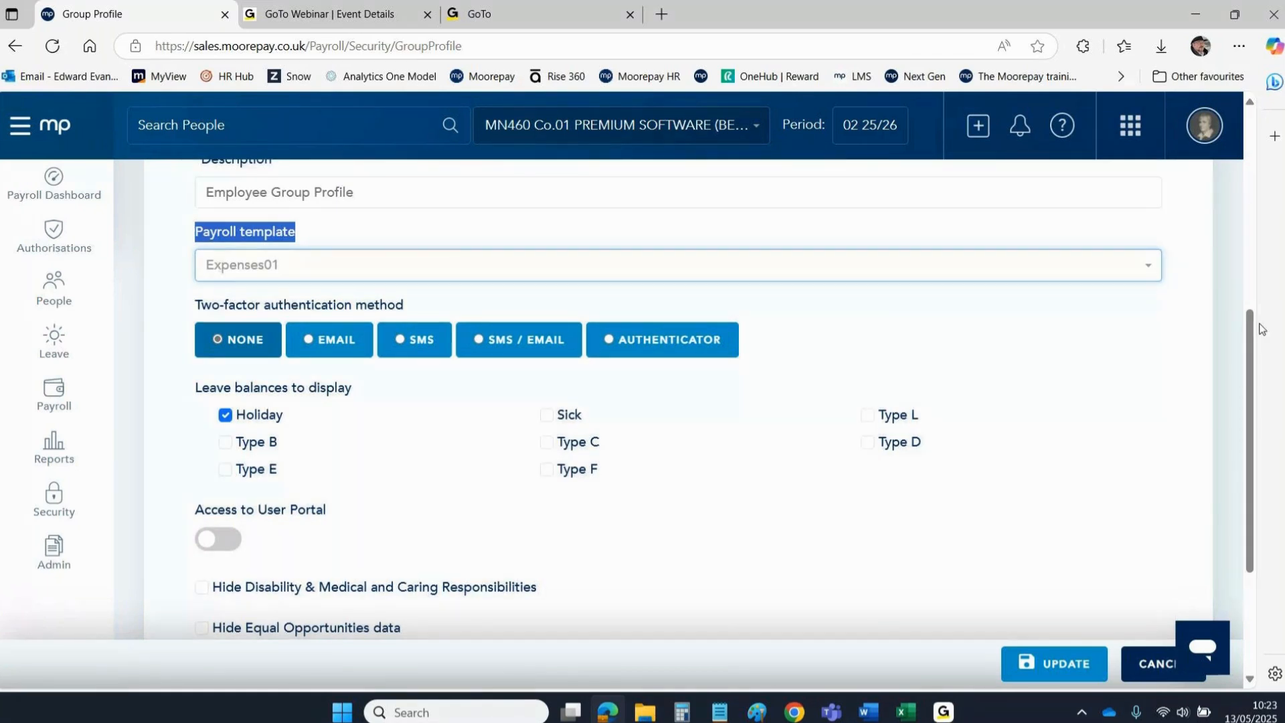
{"action": "scroll", "coordinate": [1259, 335], "scroll_direction": "up", "scroll_amount": 3}
{"action": "left_click", "coordinate": [229, 436]}
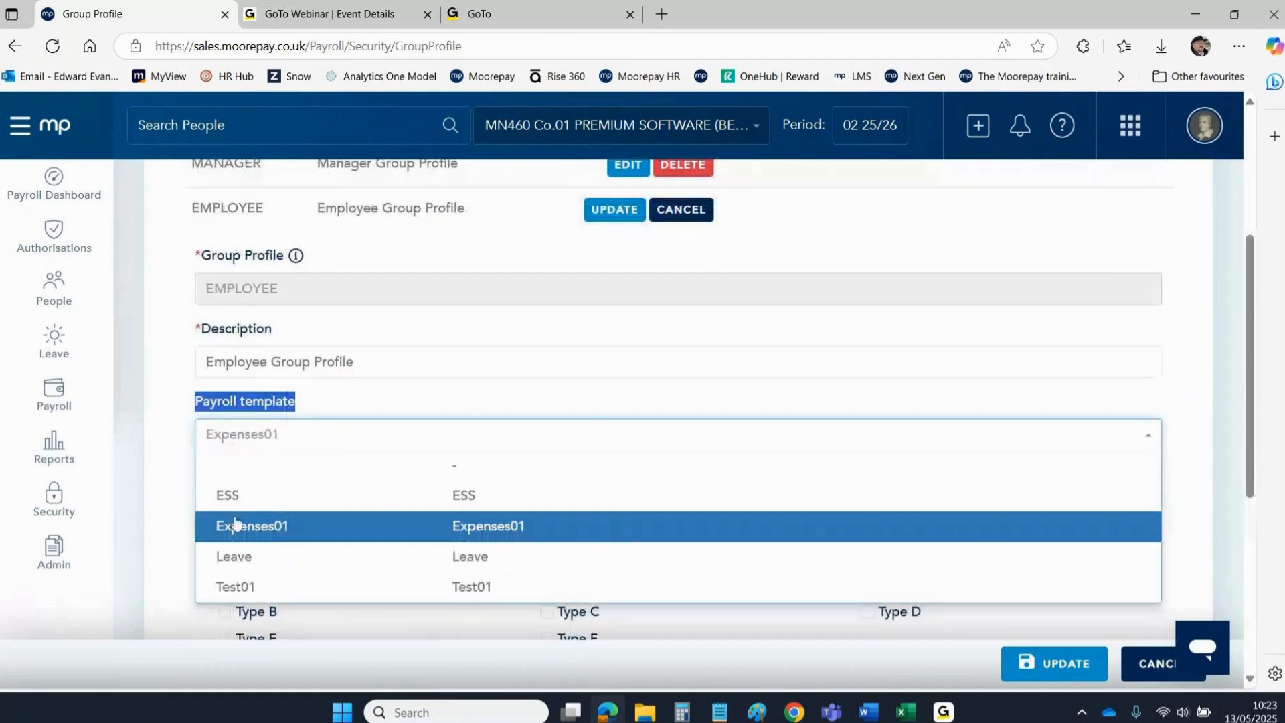
{"action": "left_click", "coordinate": [231, 525]}
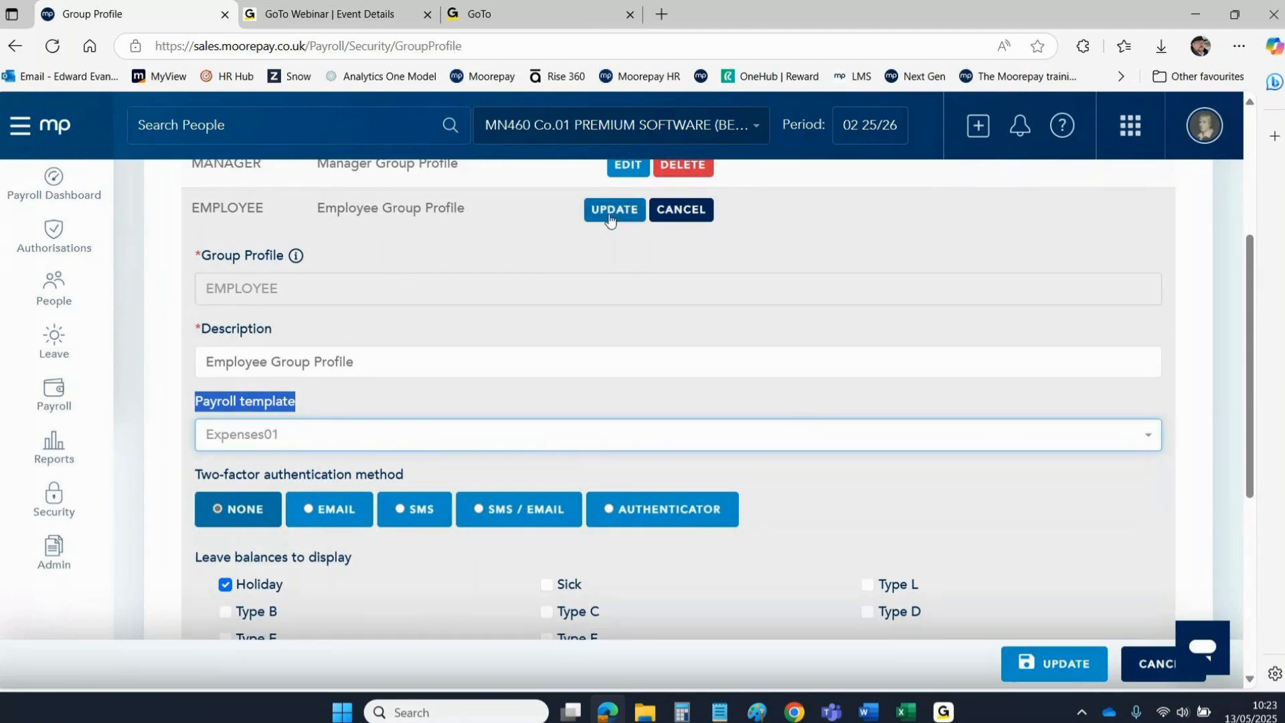
{"action": "left_click", "coordinate": [609, 218]}
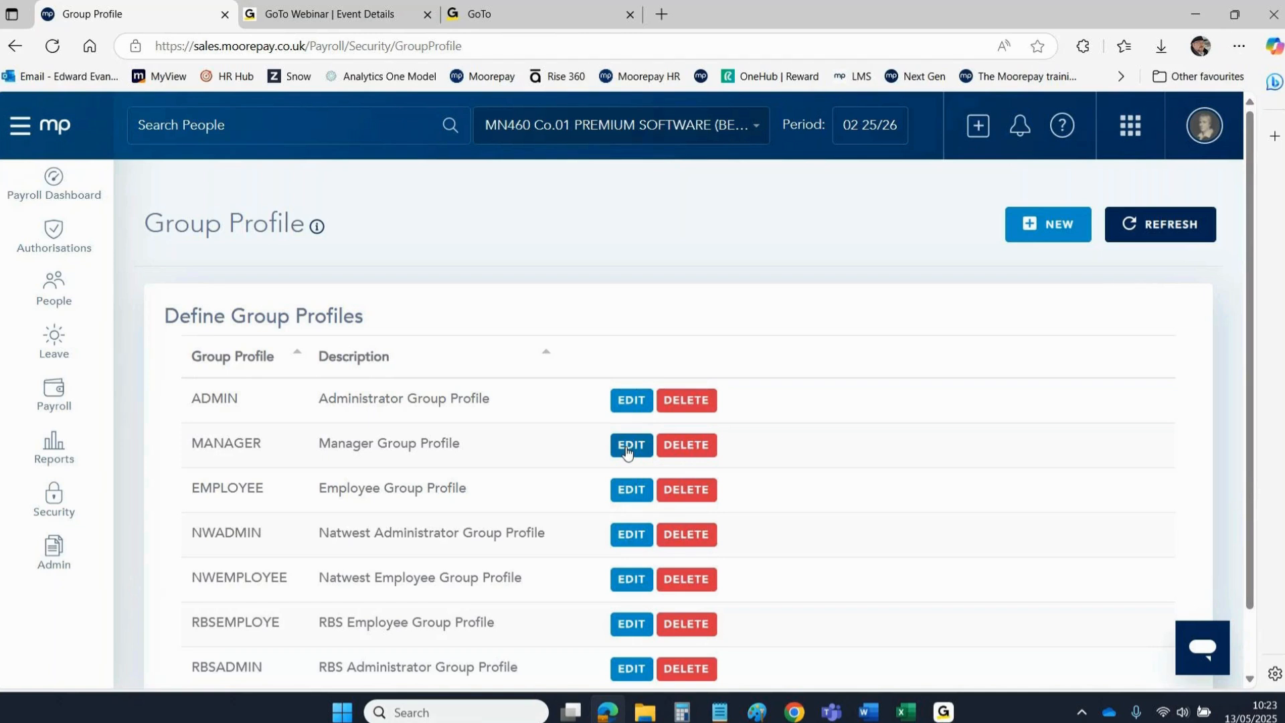
Return to the payroll home page and log out from the avatar's account menu.
{"action": "left_click", "coordinate": [48, 139]}
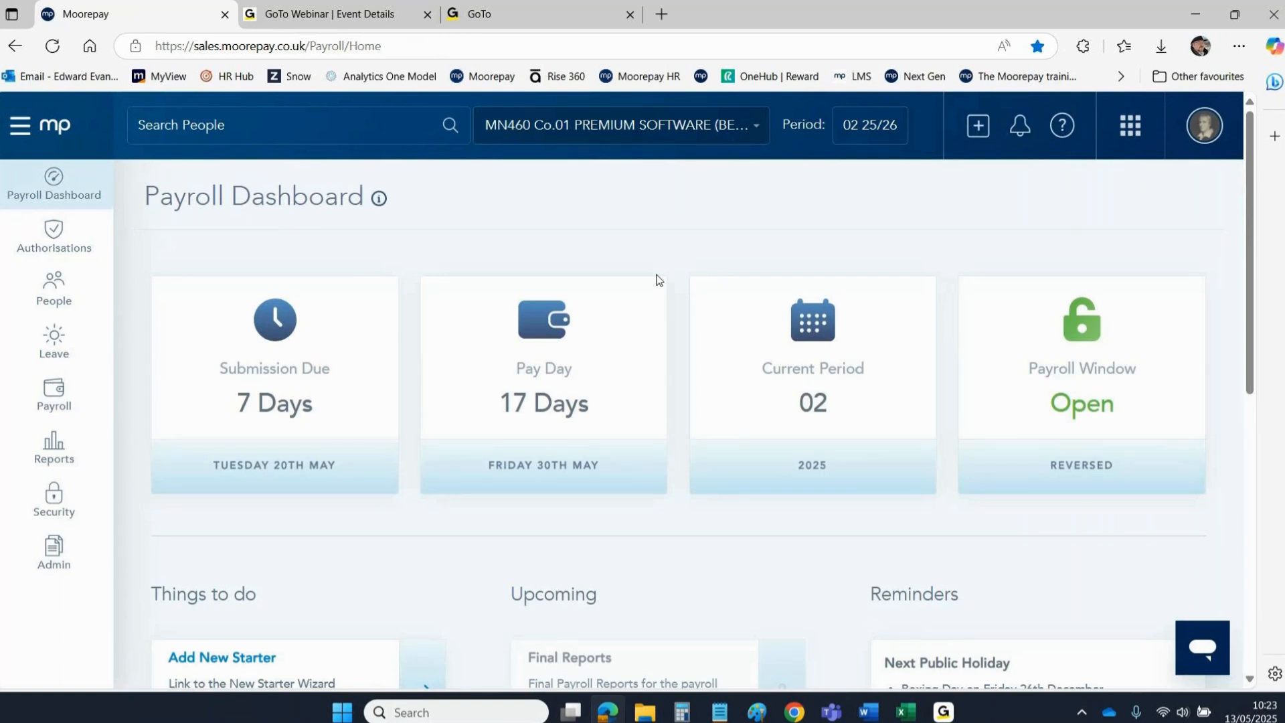
{"action": "left_click", "coordinate": [1202, 124]}
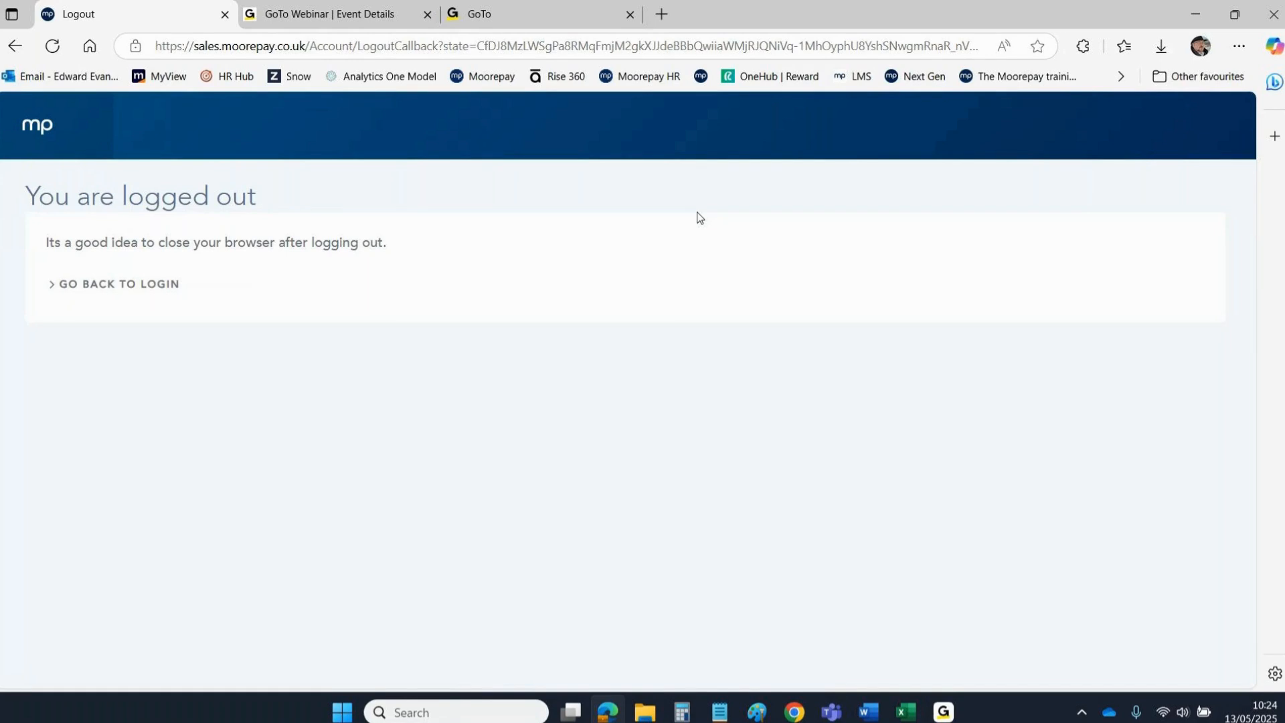
Sign in again, changing the username's admin part to 'employee' and entering the account password.
{"action": "left_click", "coordinate": [67, 282]}
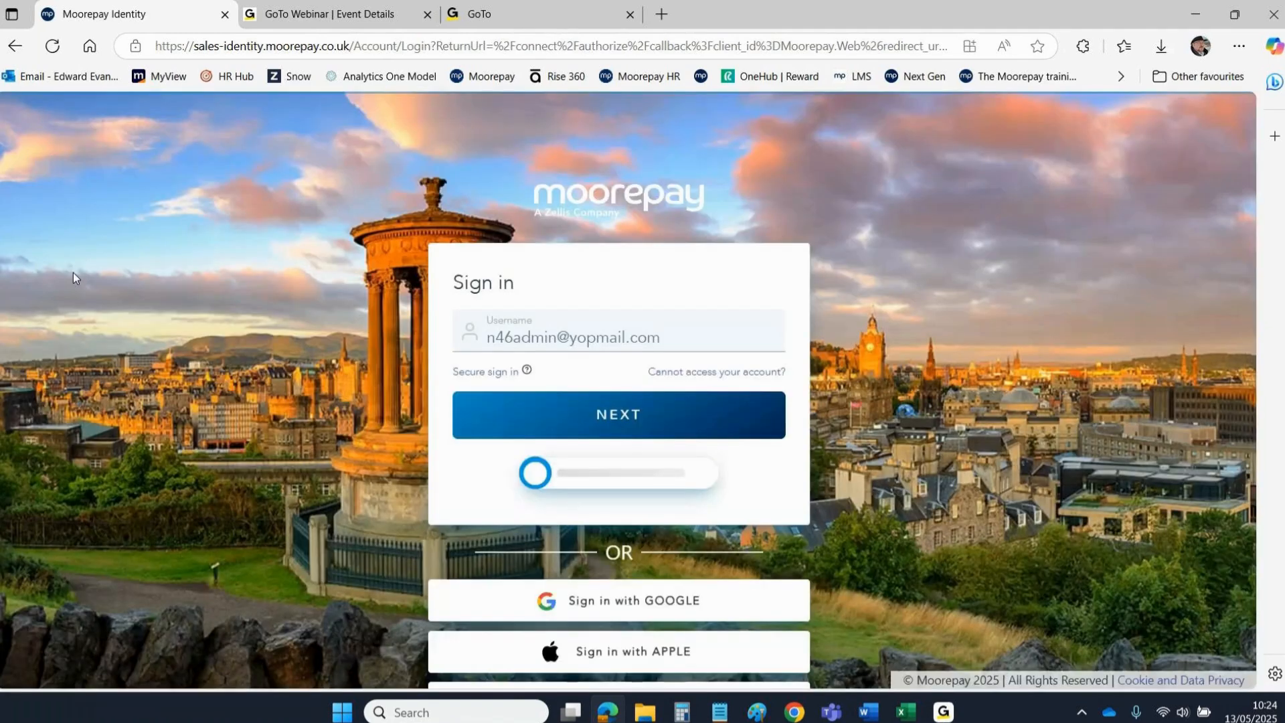
{"action": "left_click", "coordinate": [557, 338]}
{"action": "key", "text": "BackSpace"}
{"action": "key", "text": "BackSpace"}
{"action": "key", "text": "BackSpace"}
{"action": "key", "text": "BackSpace"}
{"action": "key", "text": "BackSpace"}
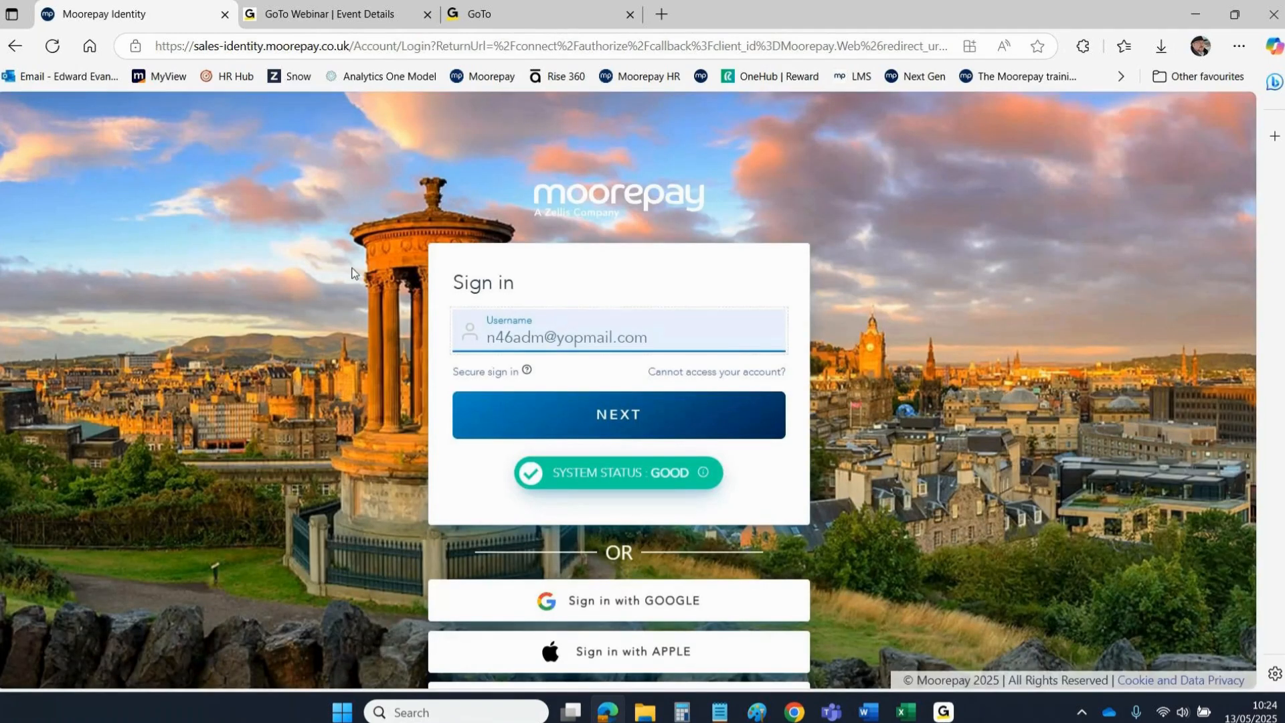
{"action": "type", "text": "employee"}
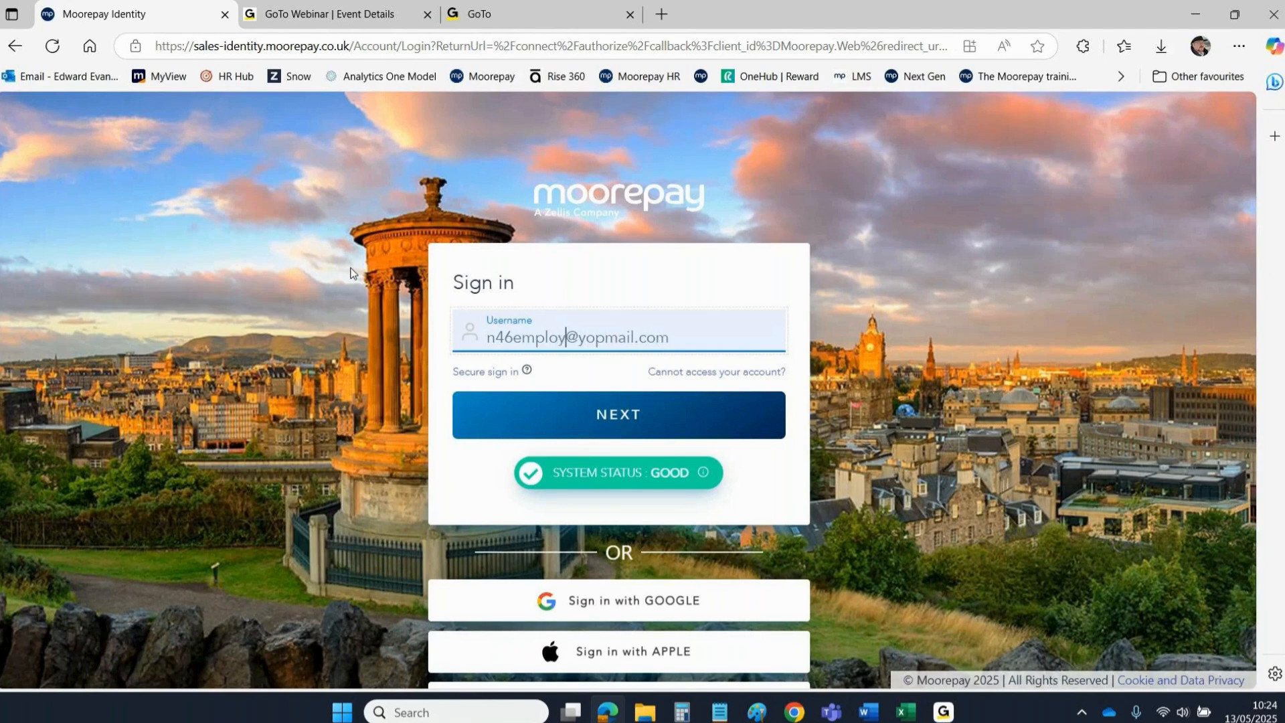
{"action": "left_click", "coordinate": [610, 429]}
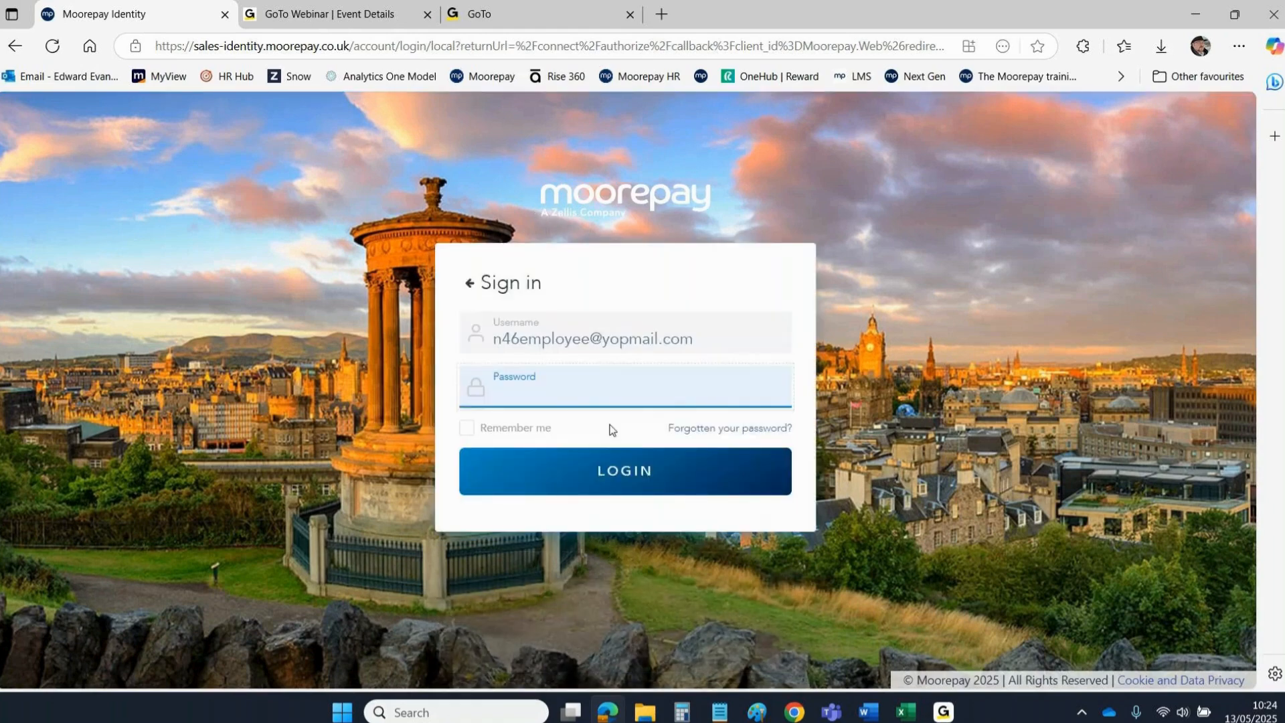
{"action": "left_click", "coordinate": [541, 392]}
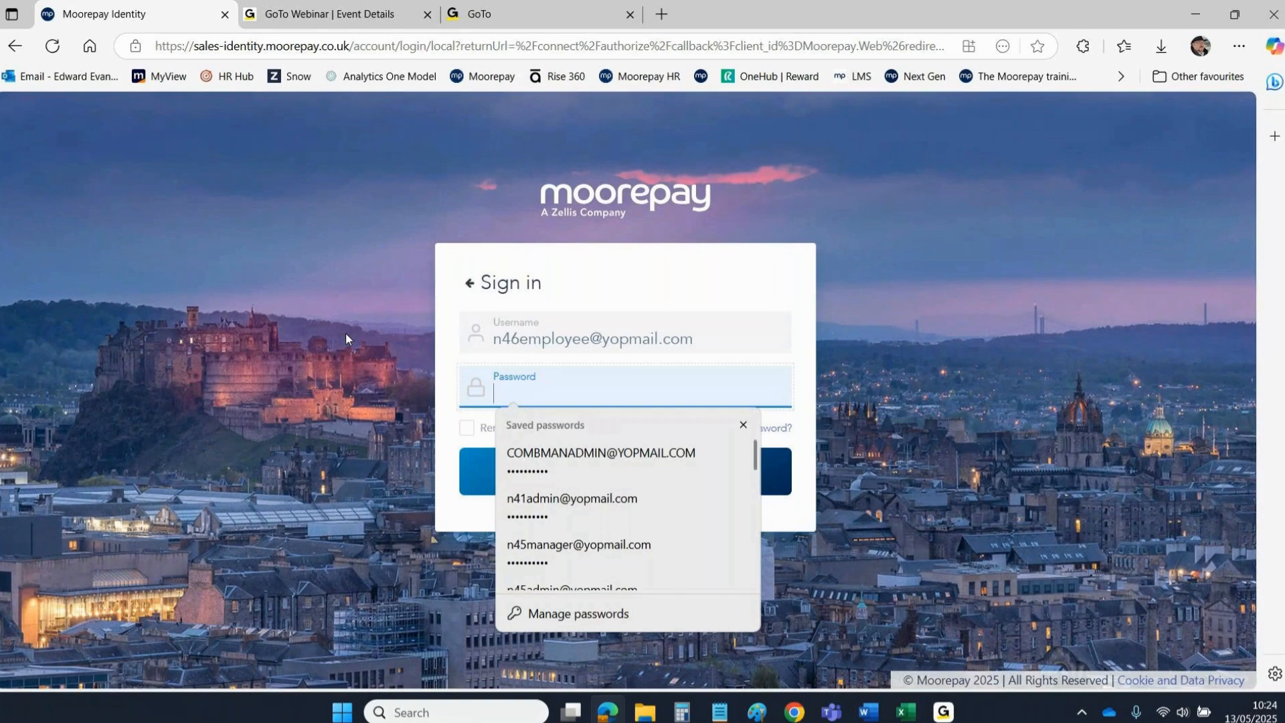
{"action": "type", "text": "********"}
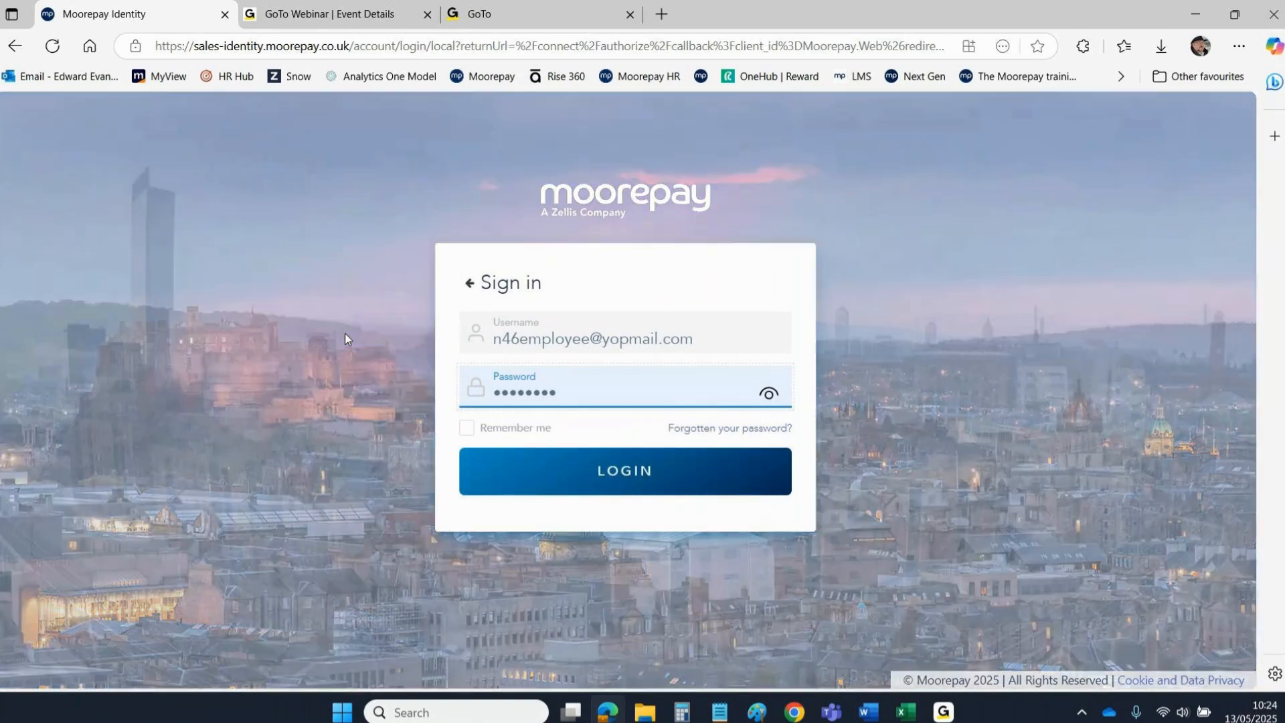
{"action": "type", "text": "**"}
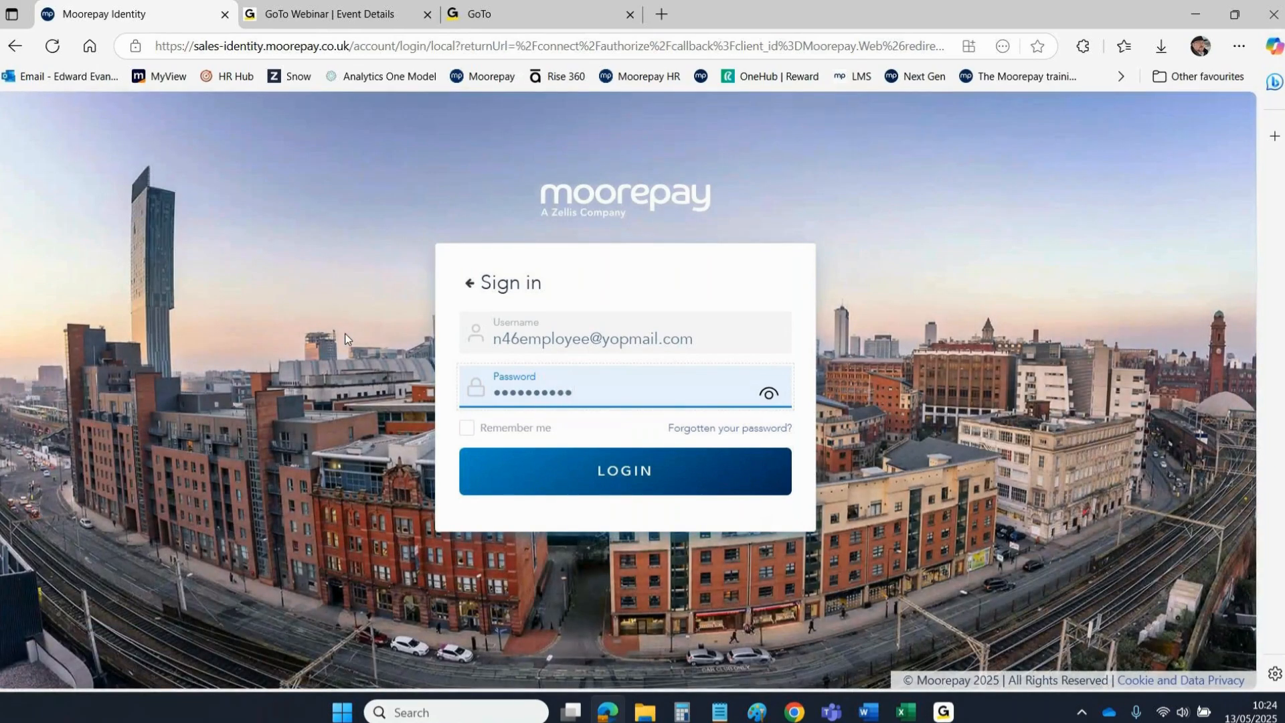
{"action": "left_click", "coordinate": [633, 466]}
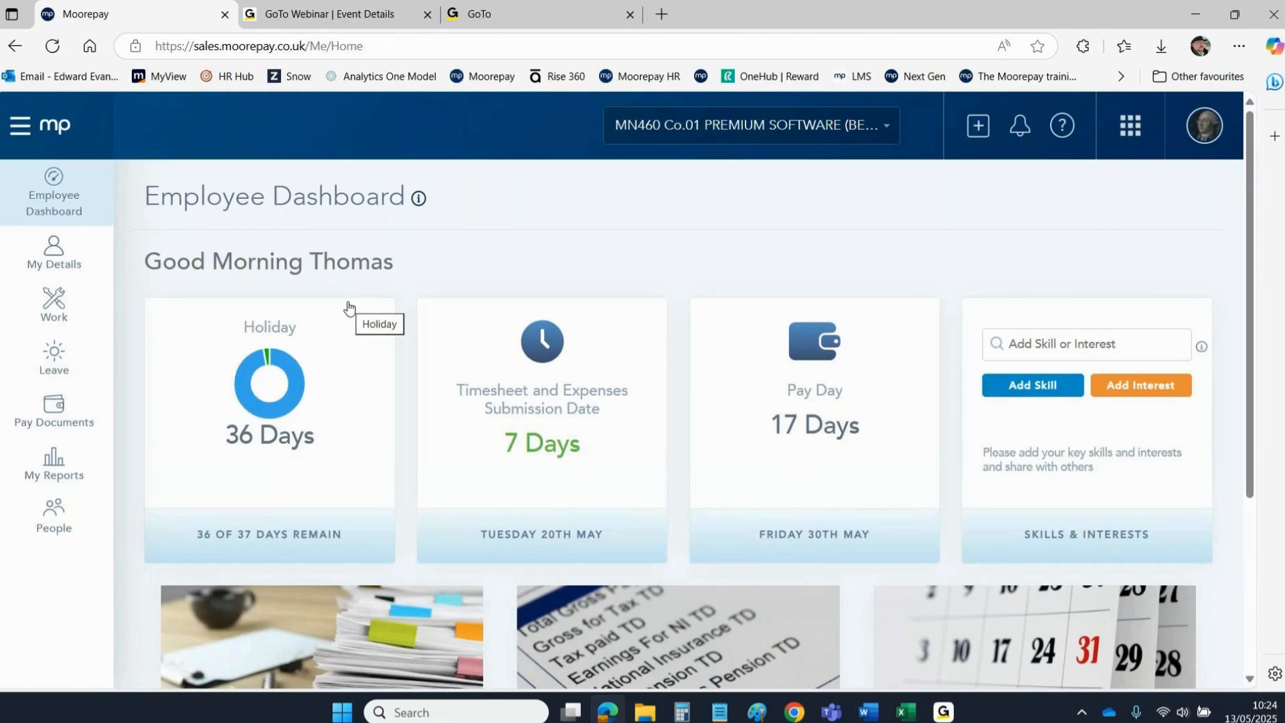
Visit the Timesheet page, return to the dashboard, then open Work > Expenses.
{"action": "left_click", "coordinate": [512, 409]}
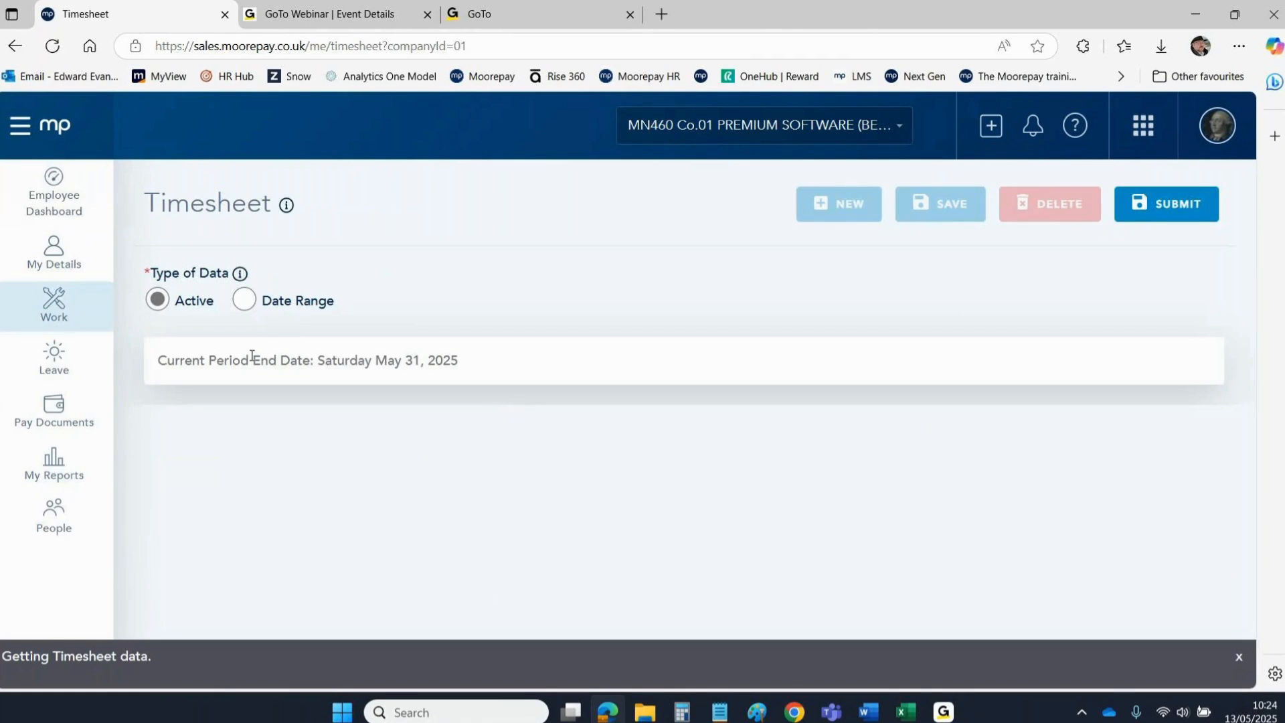
{"action": "left_click", "coordinate": [56, 133]}
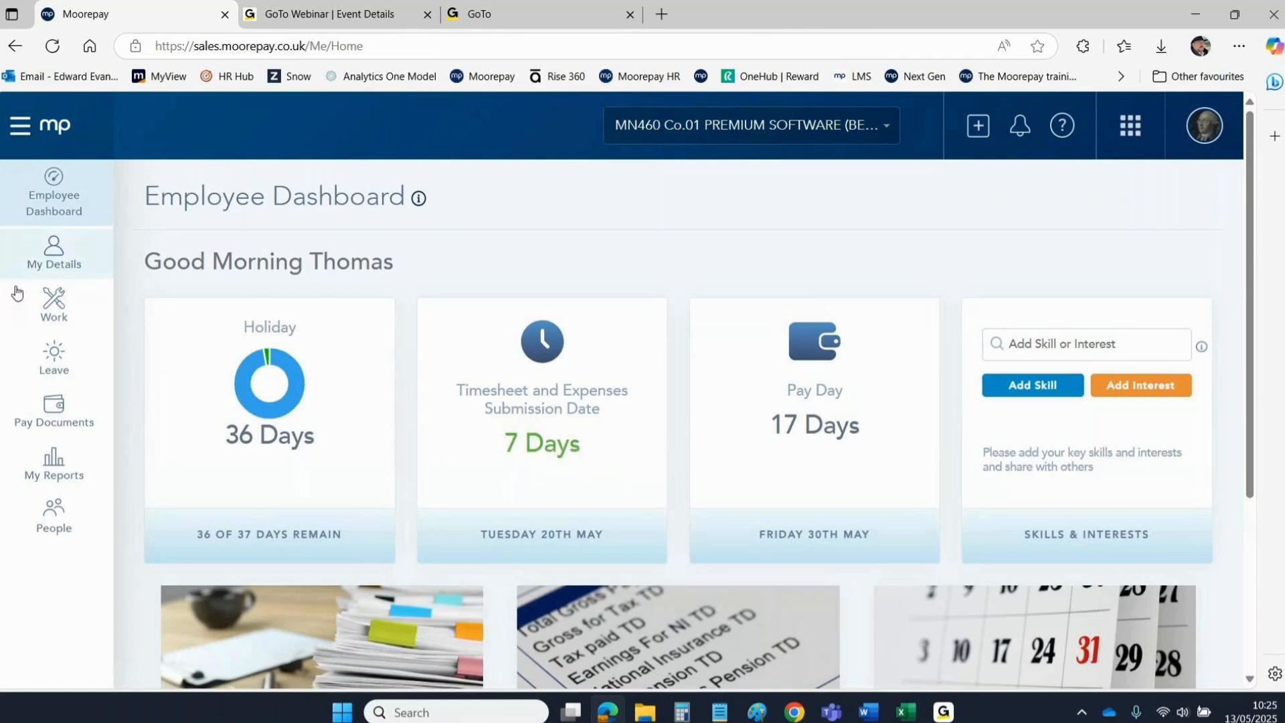
{"action": "left_click", "coordinate": [56, 311]}
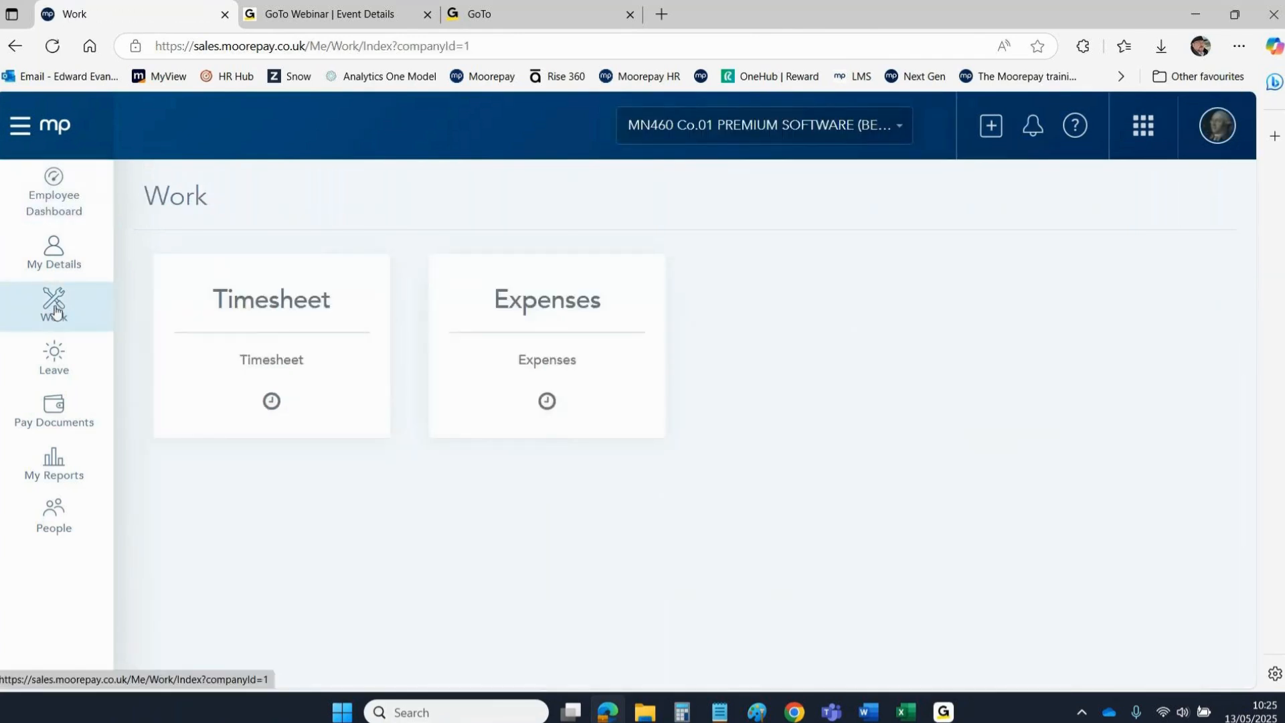
{"action": "left_click", "coordinate": [534, 302]}
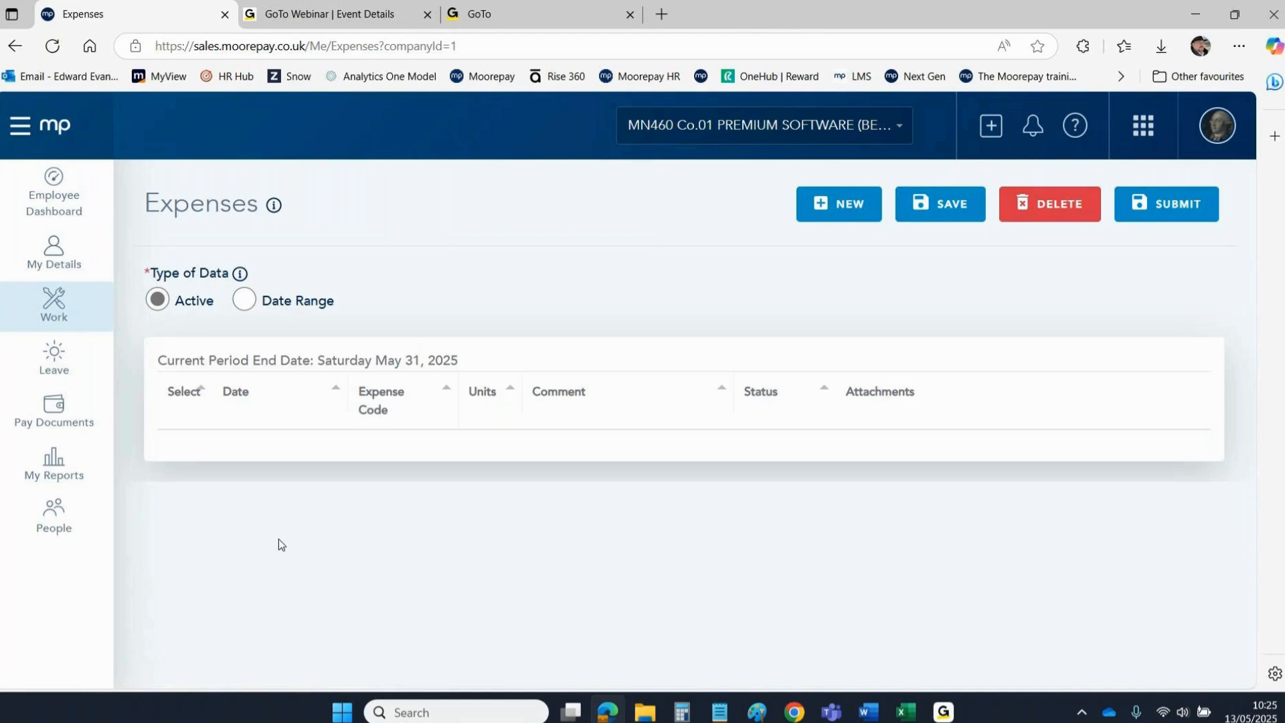
Add a new expense line dated 05/05/2025 with expense code 165 Parking.
{"action": "left_click", "coordinate": [846, 216]}
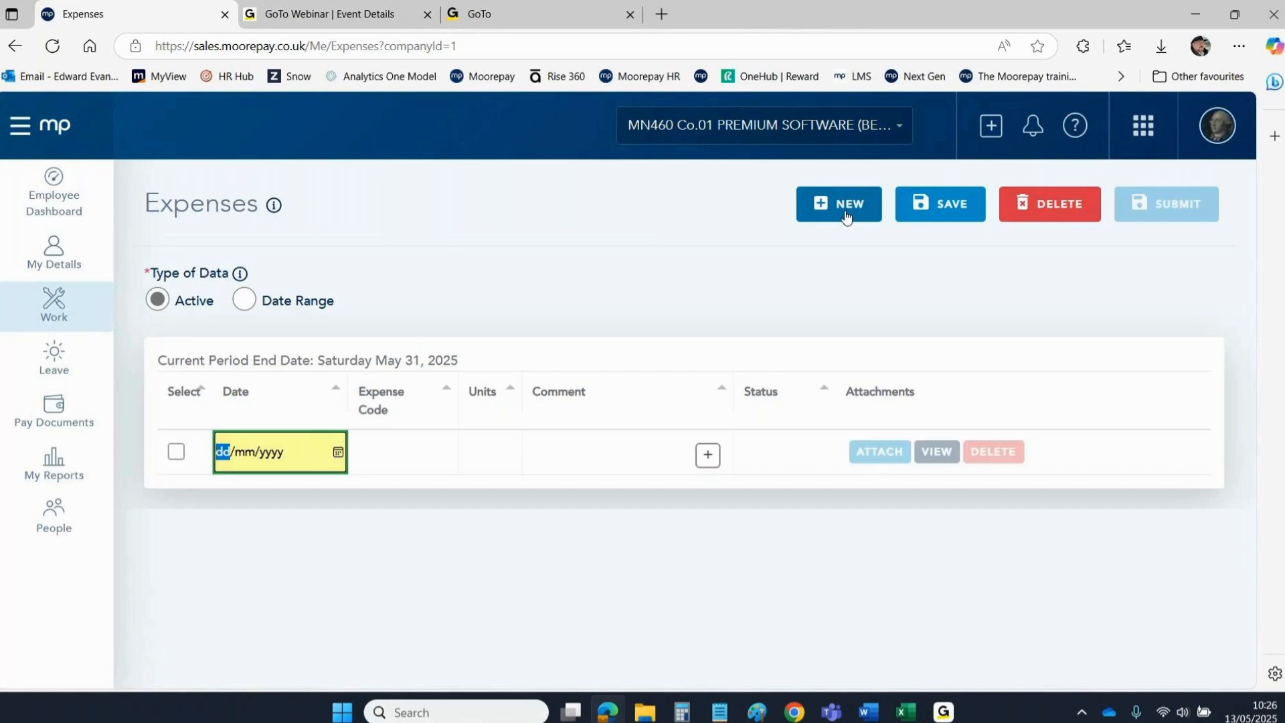
{"action": "left_click", "coordinate": [337, 453]}
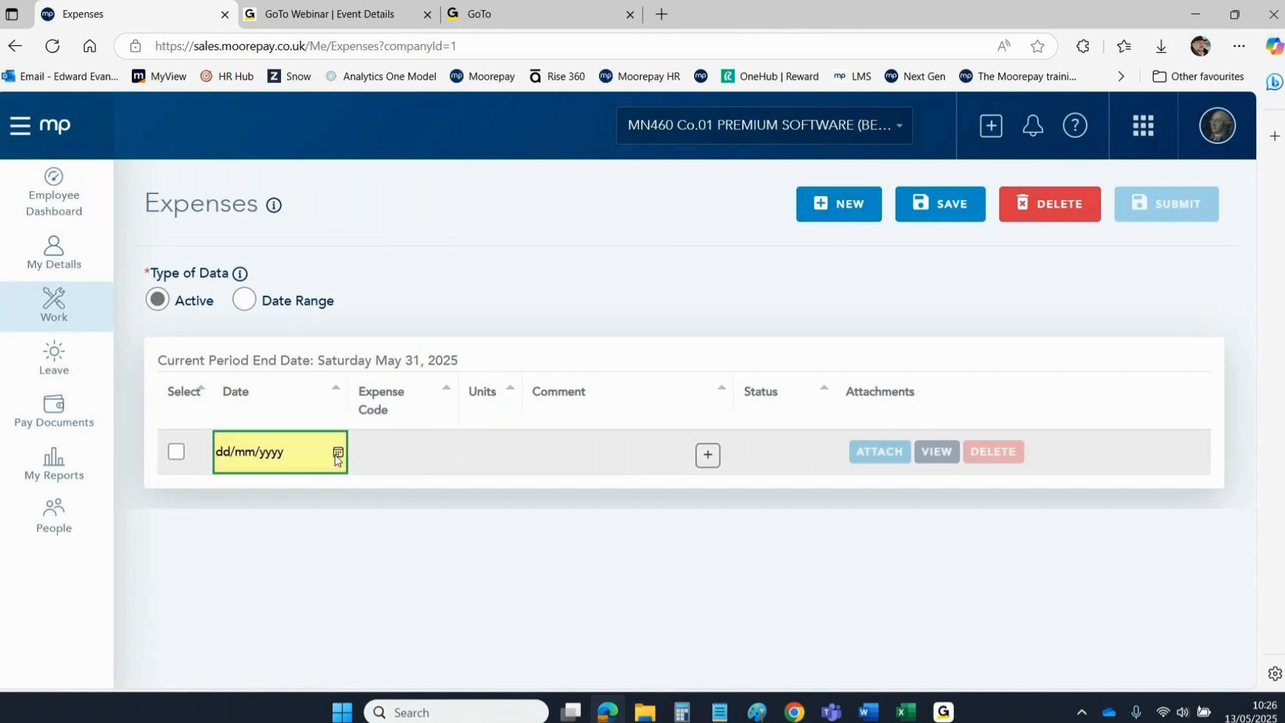
{"action": "left_click", "coordinate": [338, 452]}
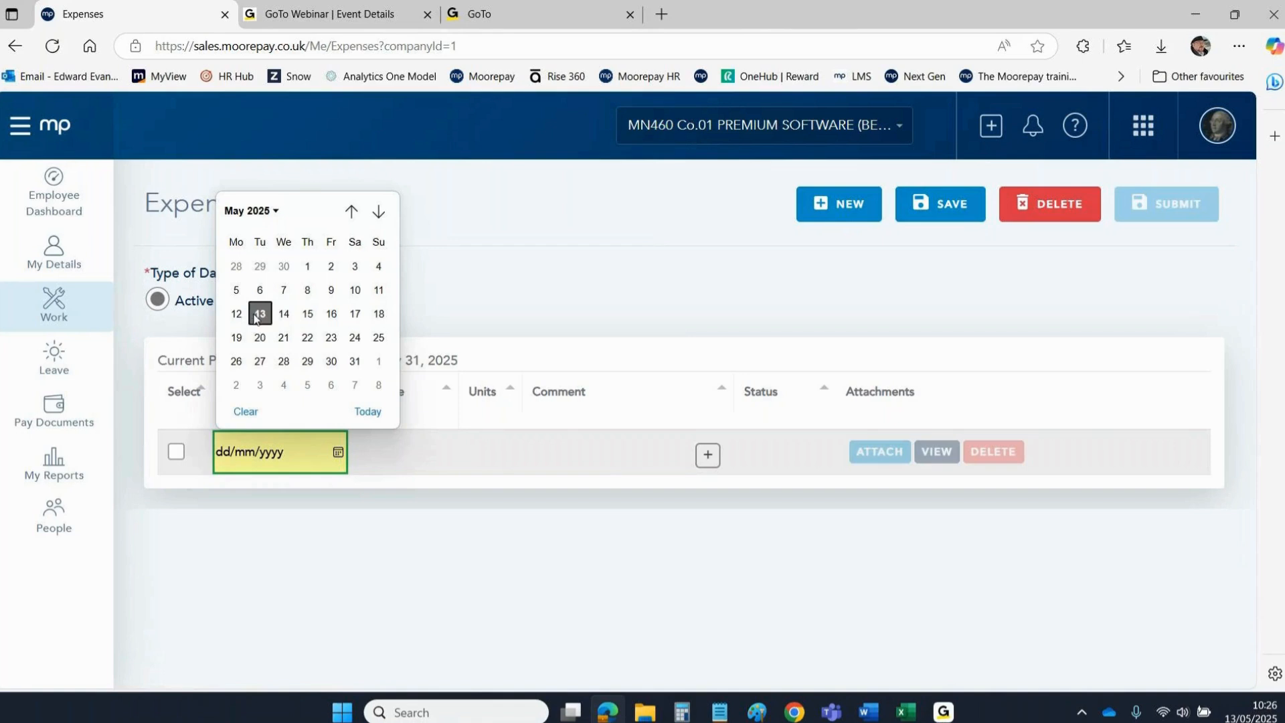
{"action": "left_click", "coordinate": [236, 290]}
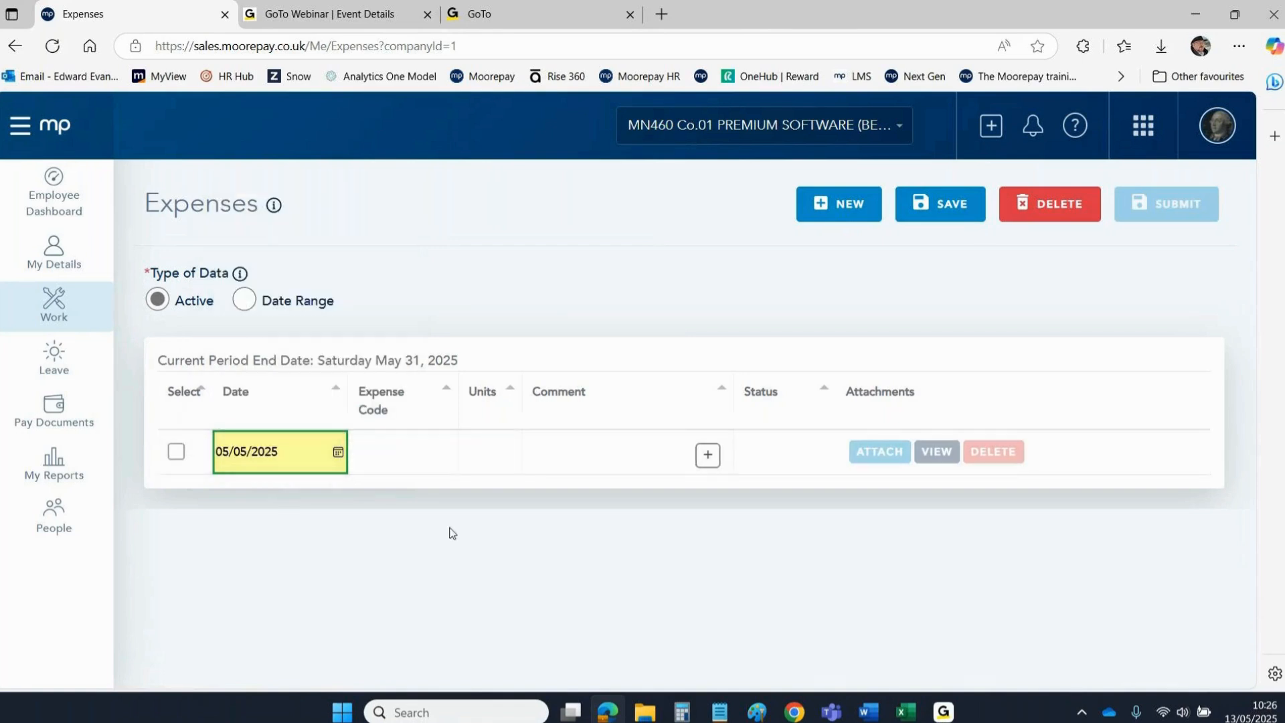
{"action": "left_click", "coordinate": [393, 451]}
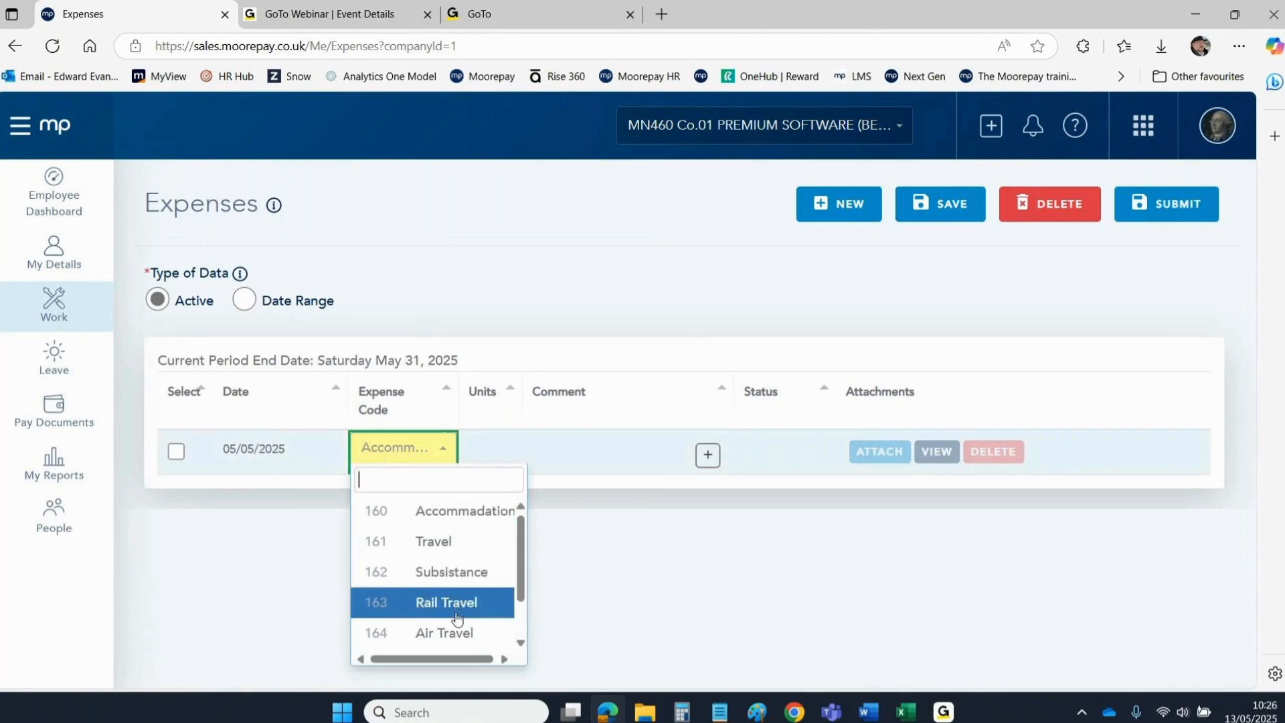
{"action": "left_click_drag", "start_coordinate": [520, 547], "coordinate": [523, 612]}
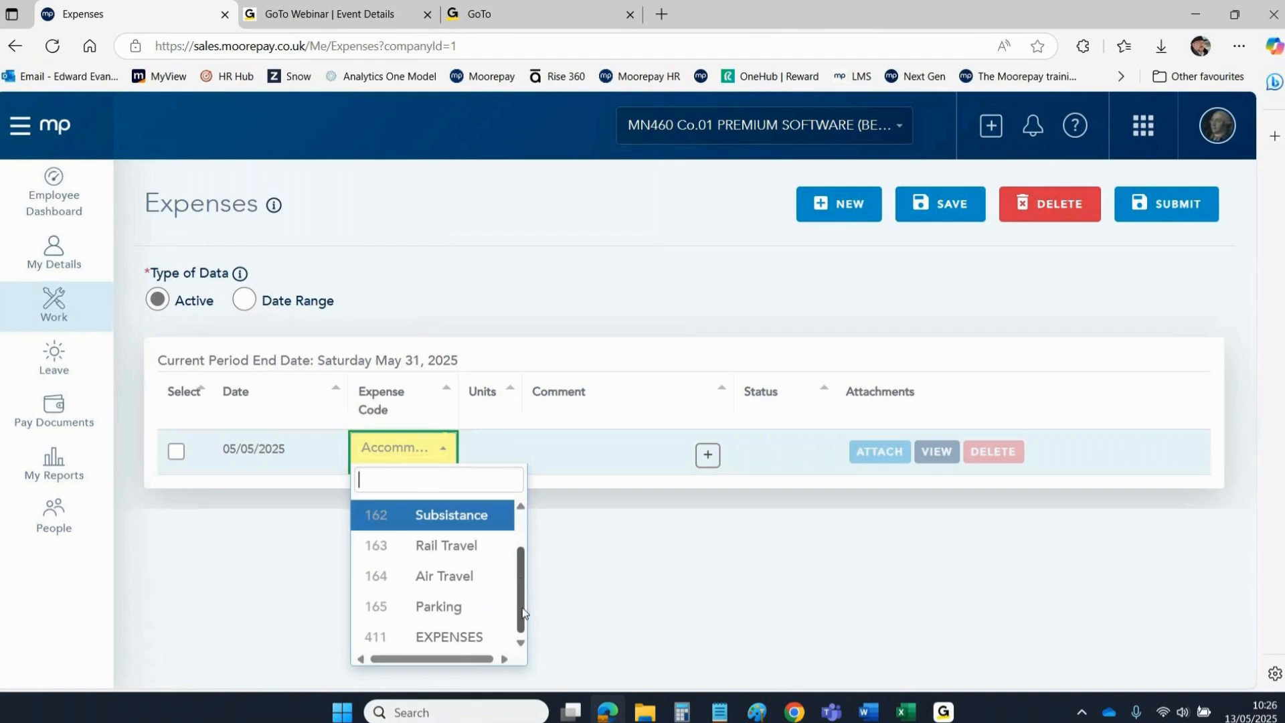
{"action": "left_click", "coordinate": [453, 614]}
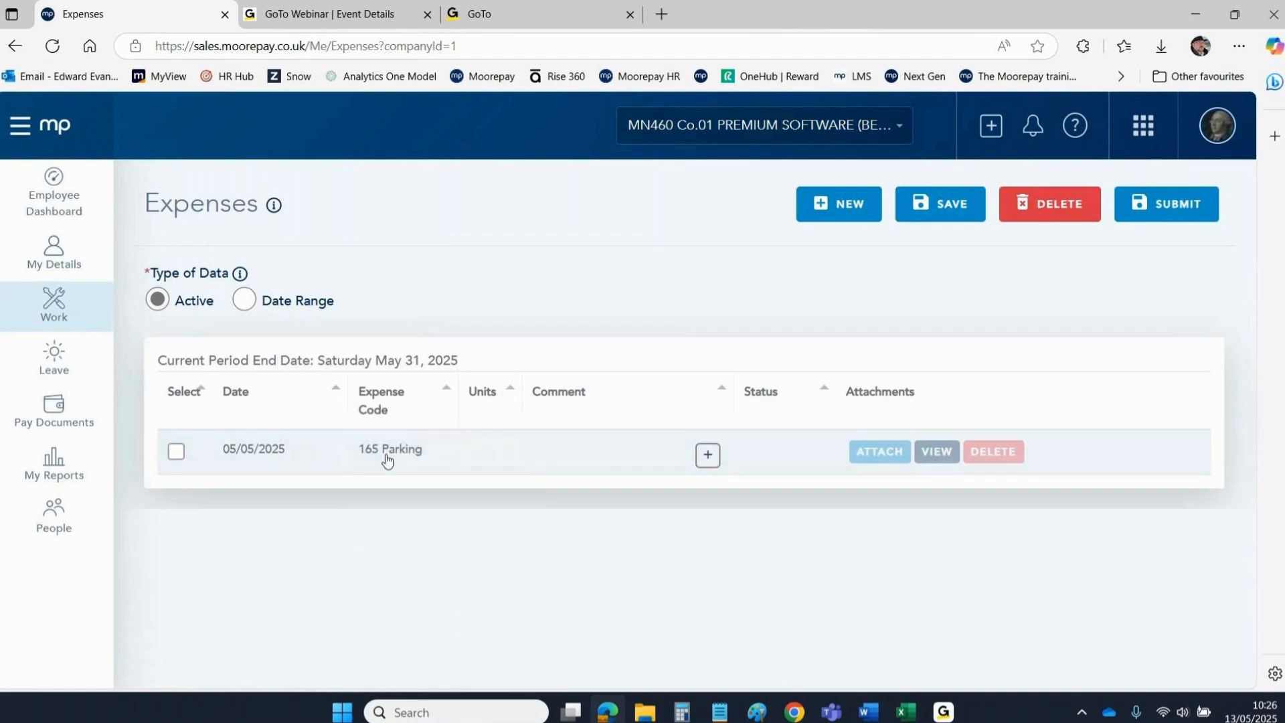
Enter 20 units, leave the comment empty, save the line, and log out.
{"action": "left_click", "coordinate": [495, 462]}
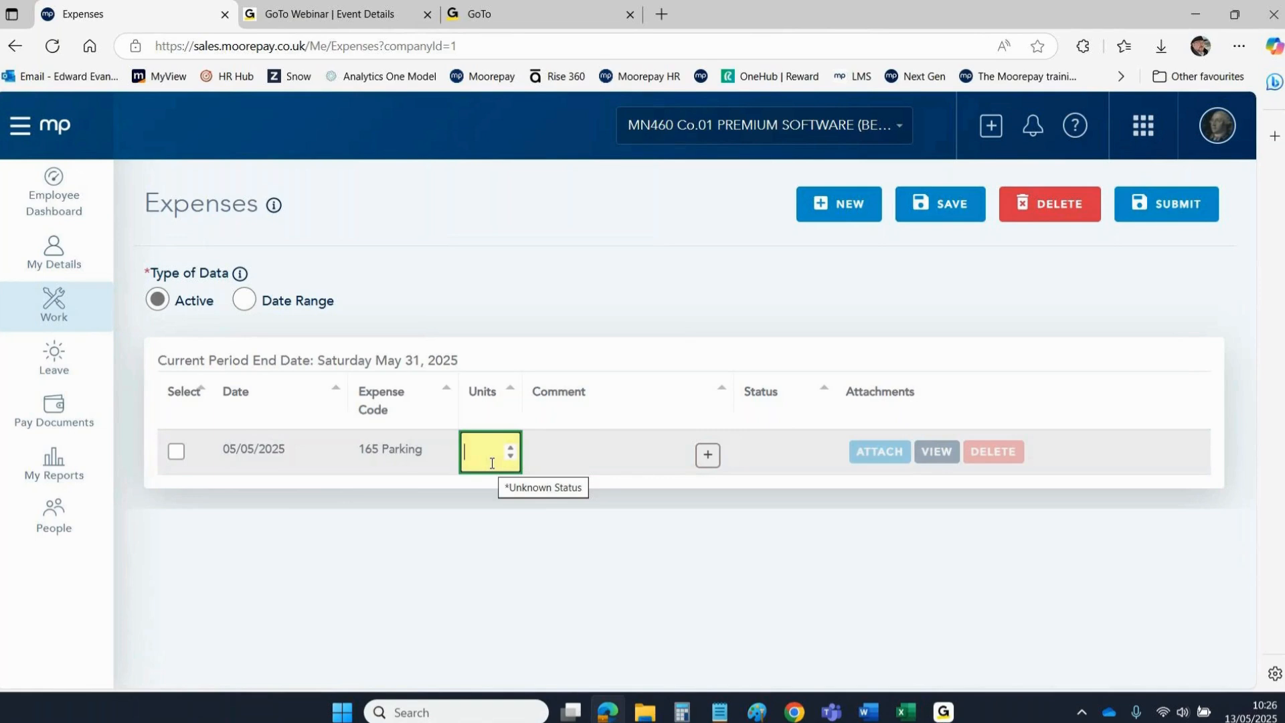
{"action": "type", "text": "20"}
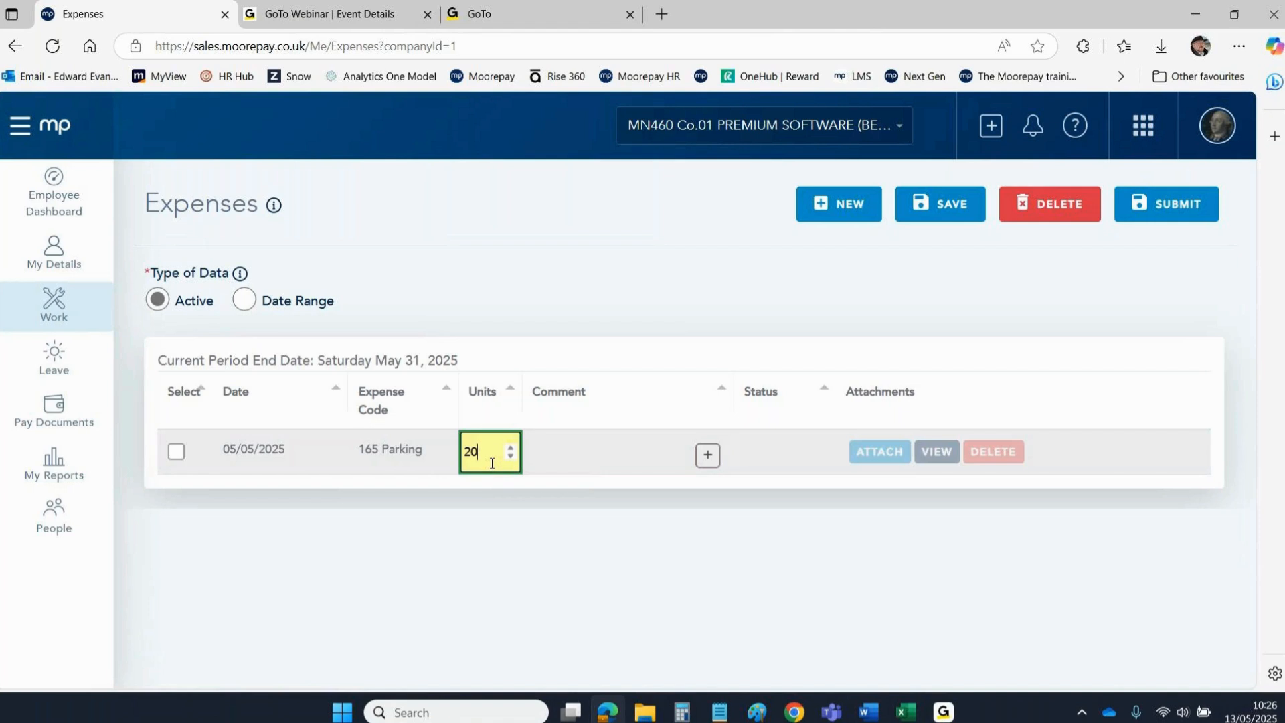
{"action": "left_click", "coordinate": [461, 595]}
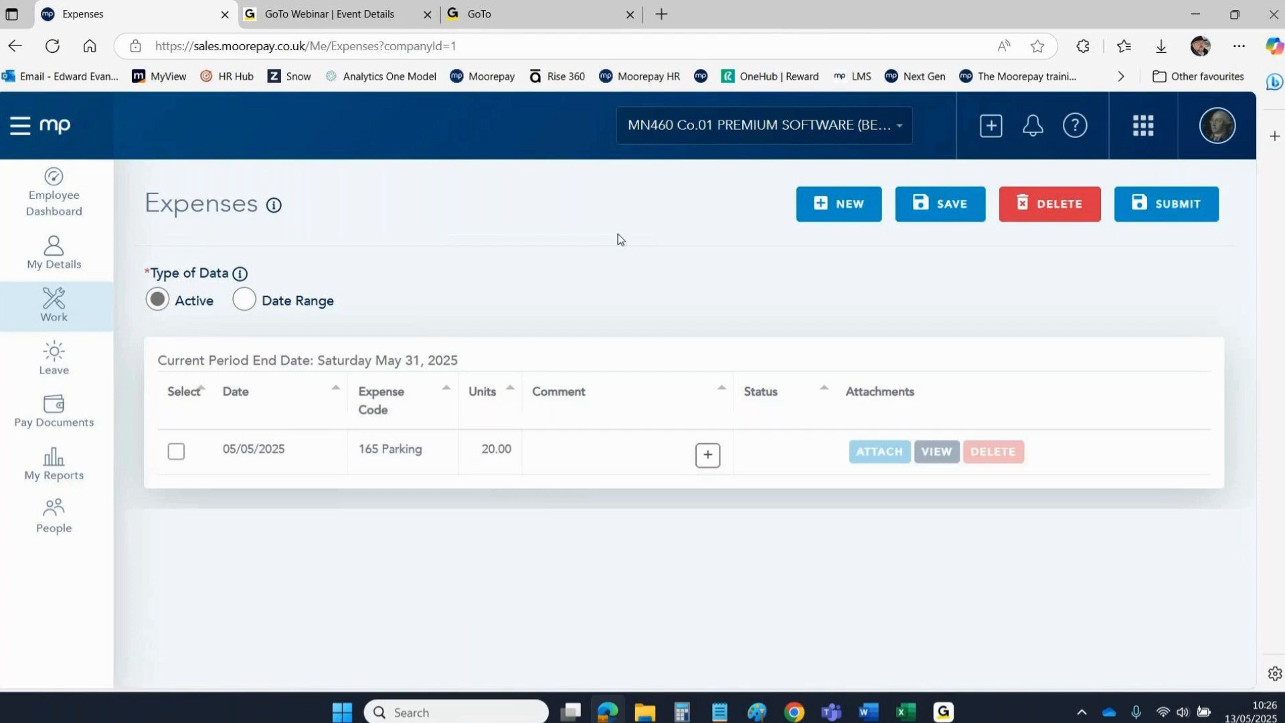
{"action": "left_click", "coordinate": [606, 452]}
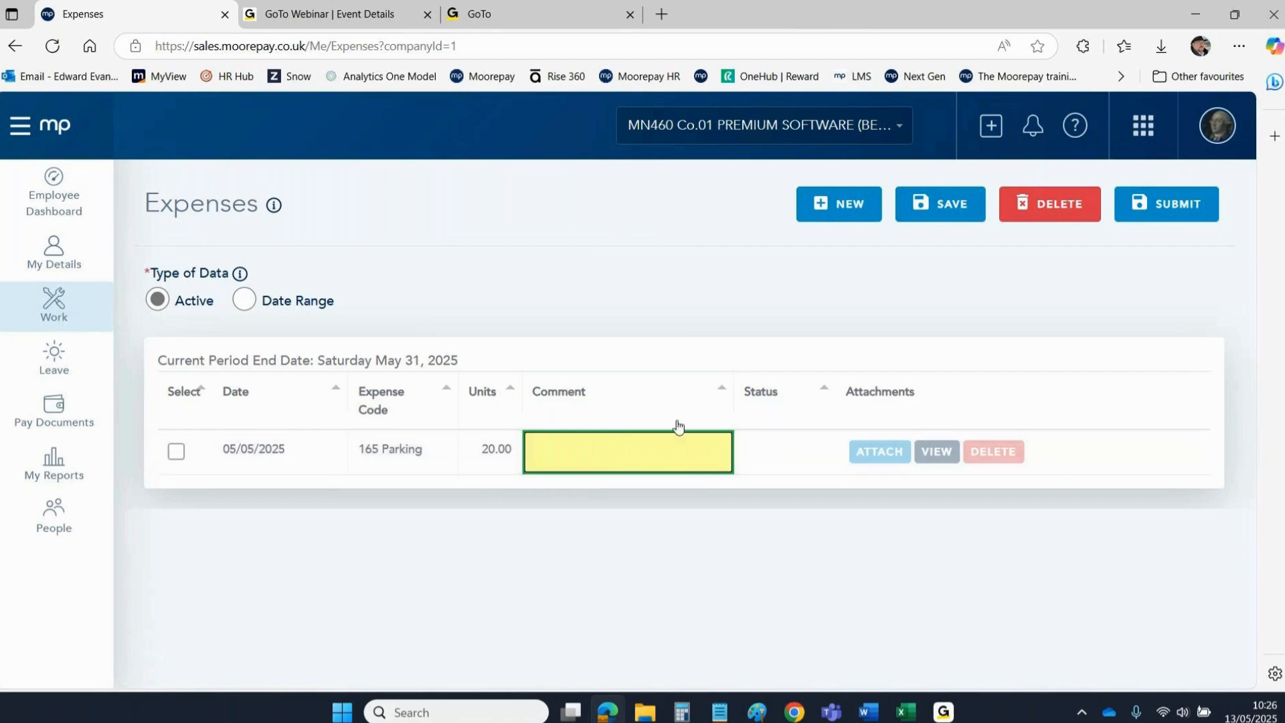
{"action": "left_click", "coordinate": [756, 292]}
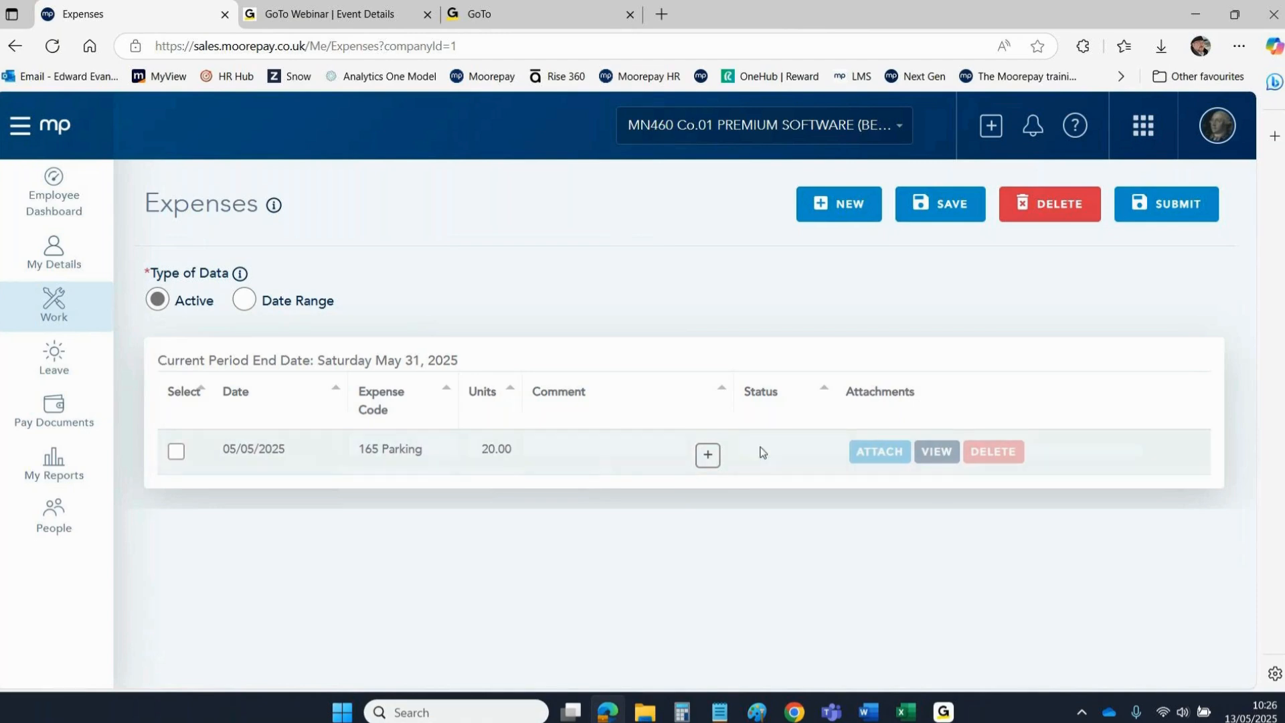
{"action": "left_click", "coordinate": [944, 202]}
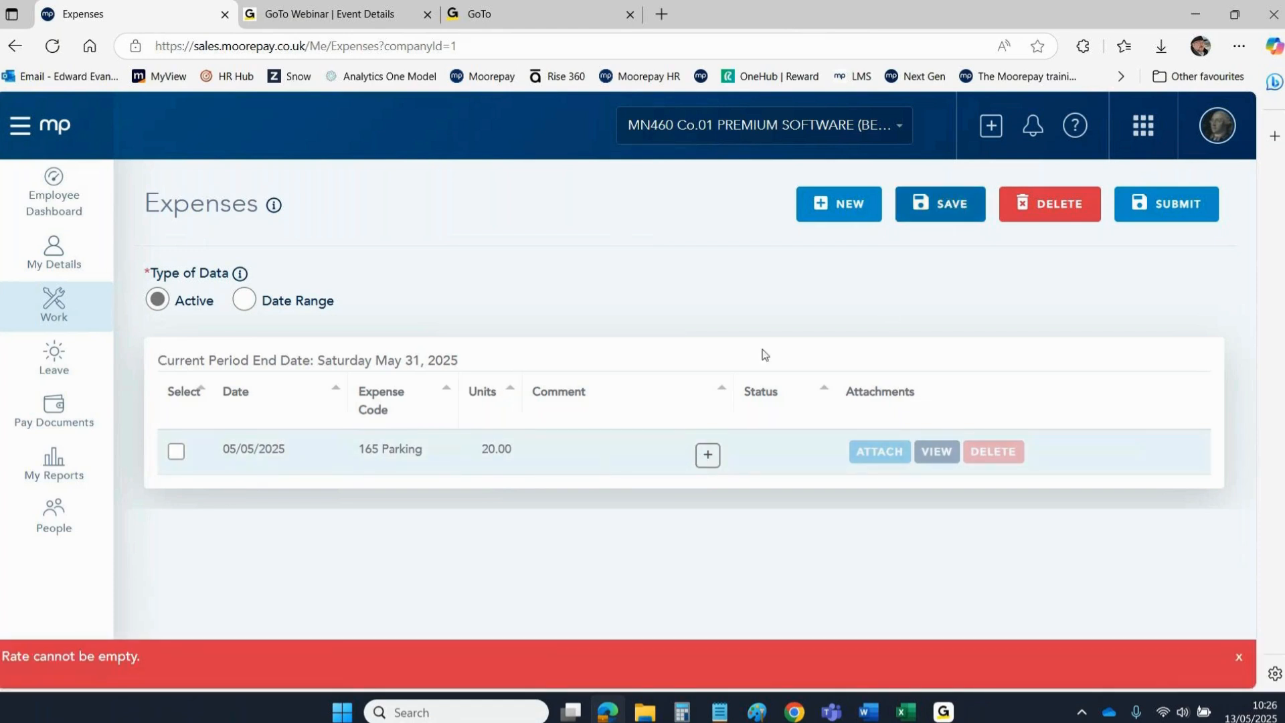
{"action": "left_click", "coordinate": [610, 462]}
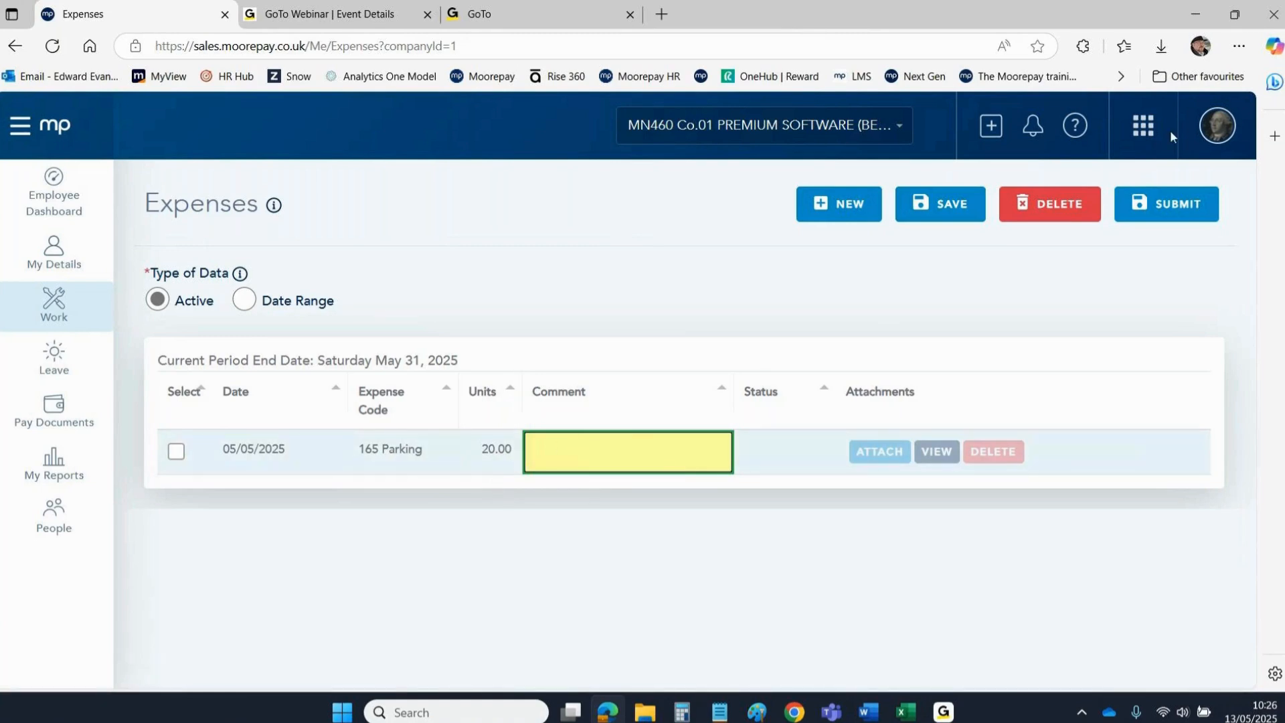
{"action": "left_click", "coordinate": [1217, 125]}
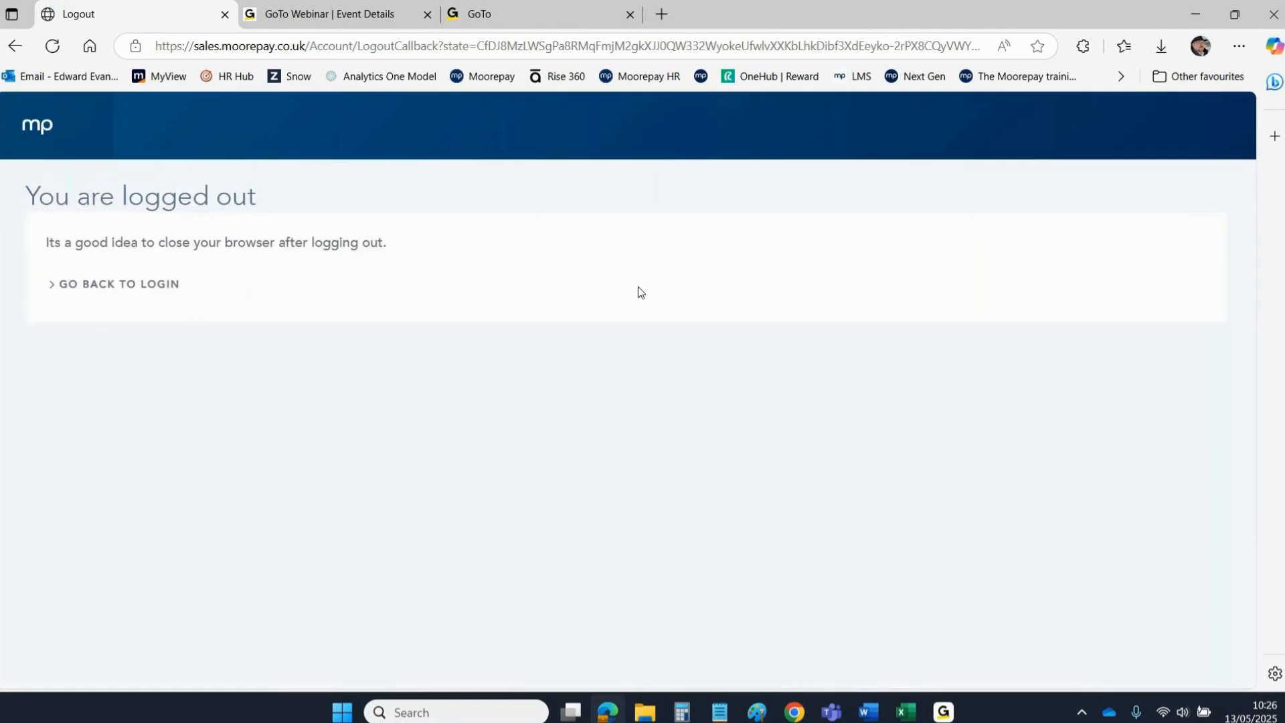
Sign in with the admin username and pasted password, then dismiss the VPN uninstall warning.
{"action": "left_click", "coordinate": [81, 284]}
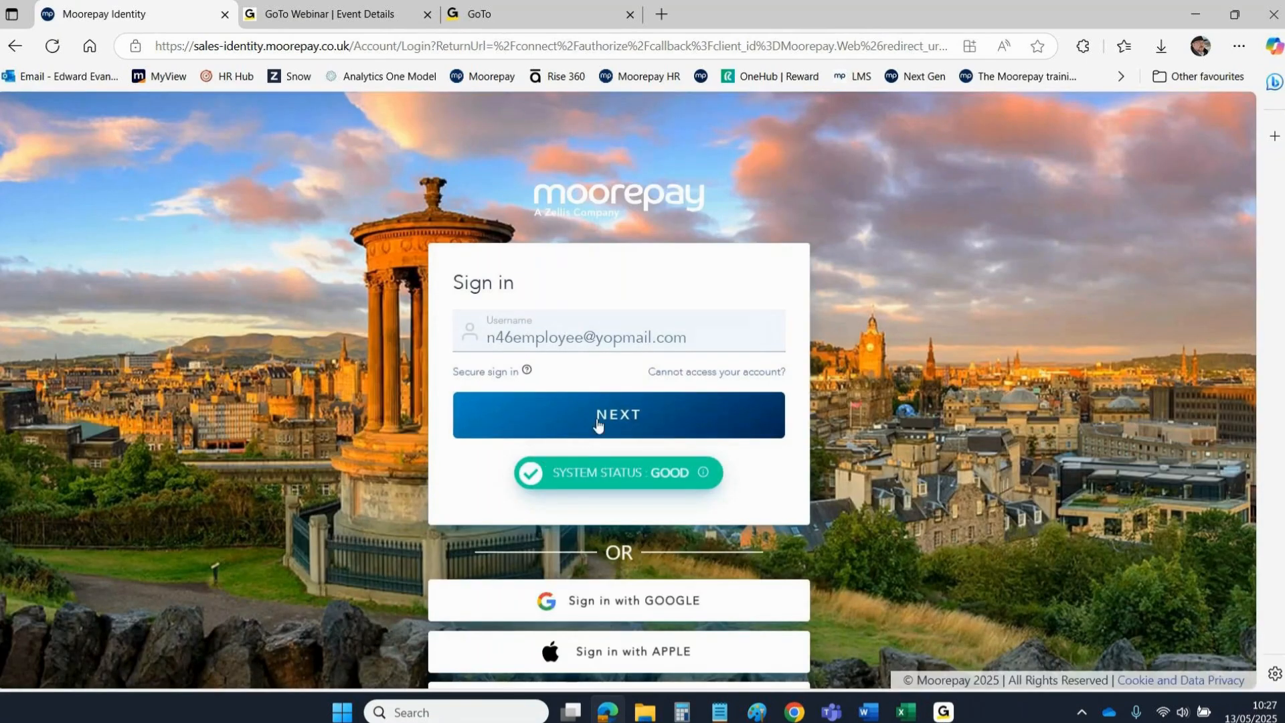
{"action": "left_click", "coordinate": [588, 336]}
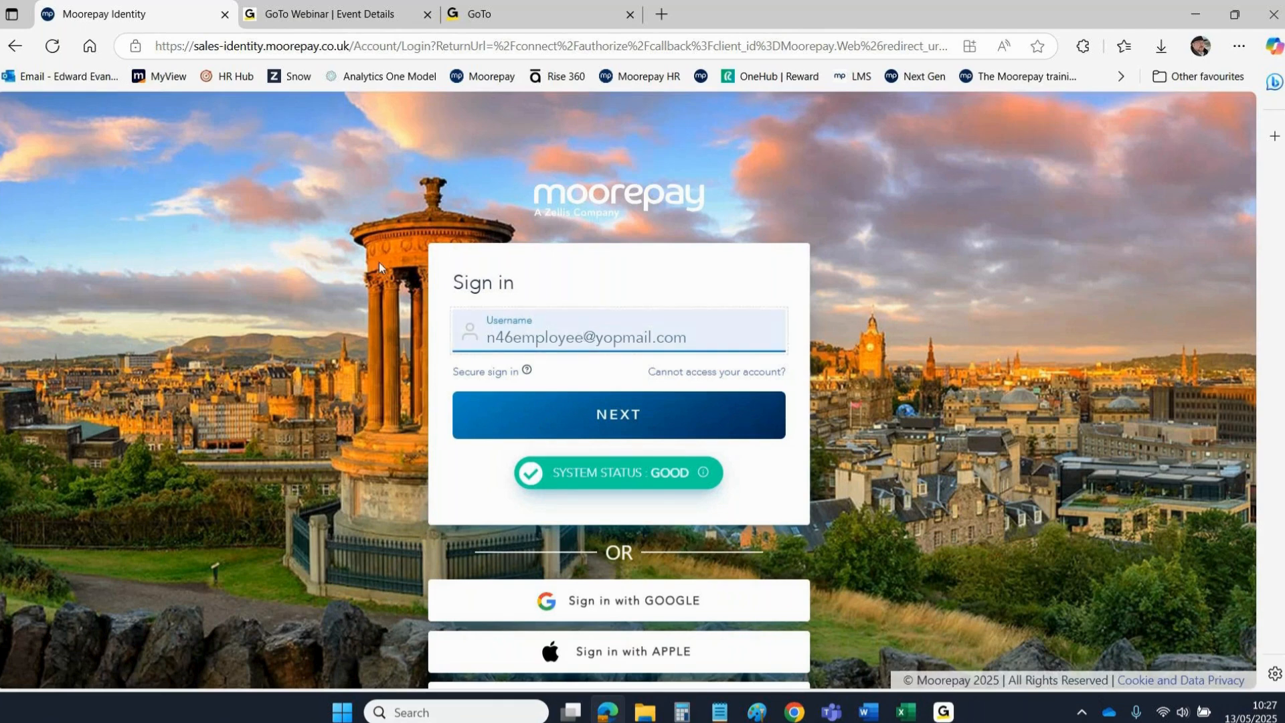
{"action": "key", "text": "BackSpace"}
{"action": "key", "text": "BackSpace"}
{"action": "key", "text": "BackSpace"}
{"action": "key", "text": "BackSpace"}
{"action": "key", "text": "BackSpace"}
{"action": "key", "text": "BackSpace"}
{"action": "key", "text": "BackSpace"}
{"action": "key", "text": "BackSpace"}
{"action": "type", "text": "a"}
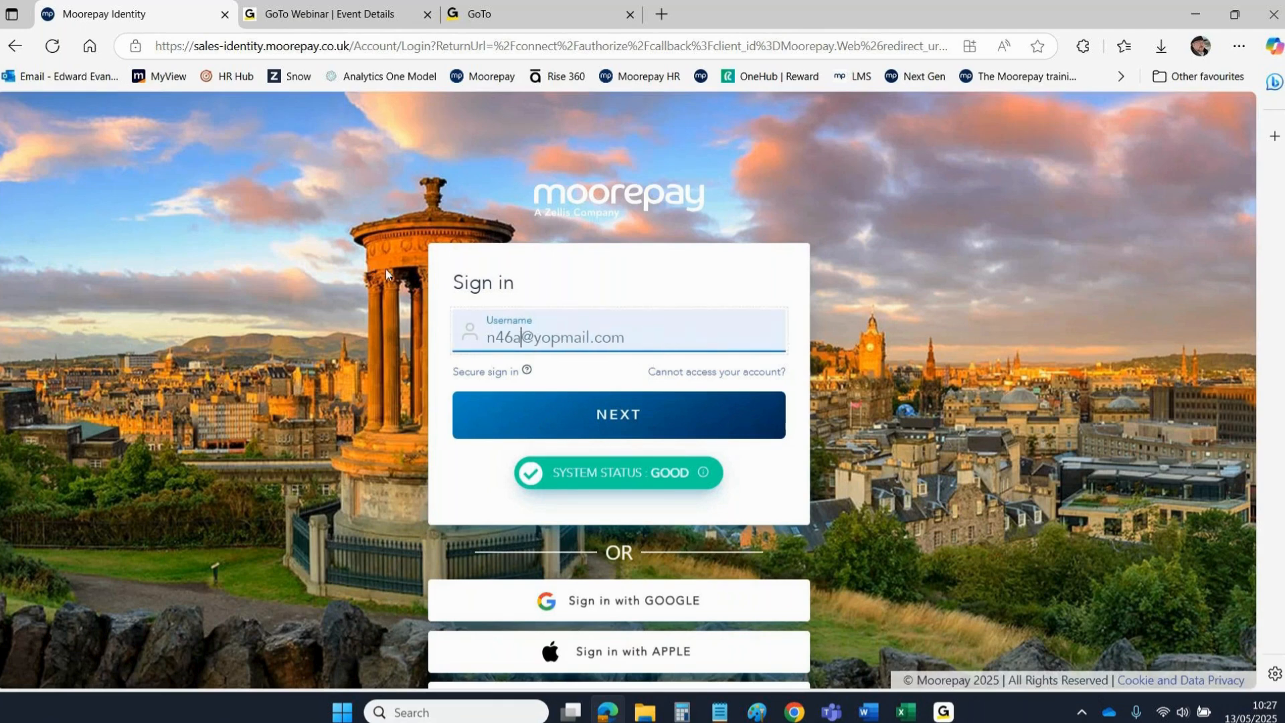
{"action": "type", "text": "dmin"}
{"action": "key", "text": "Return"}
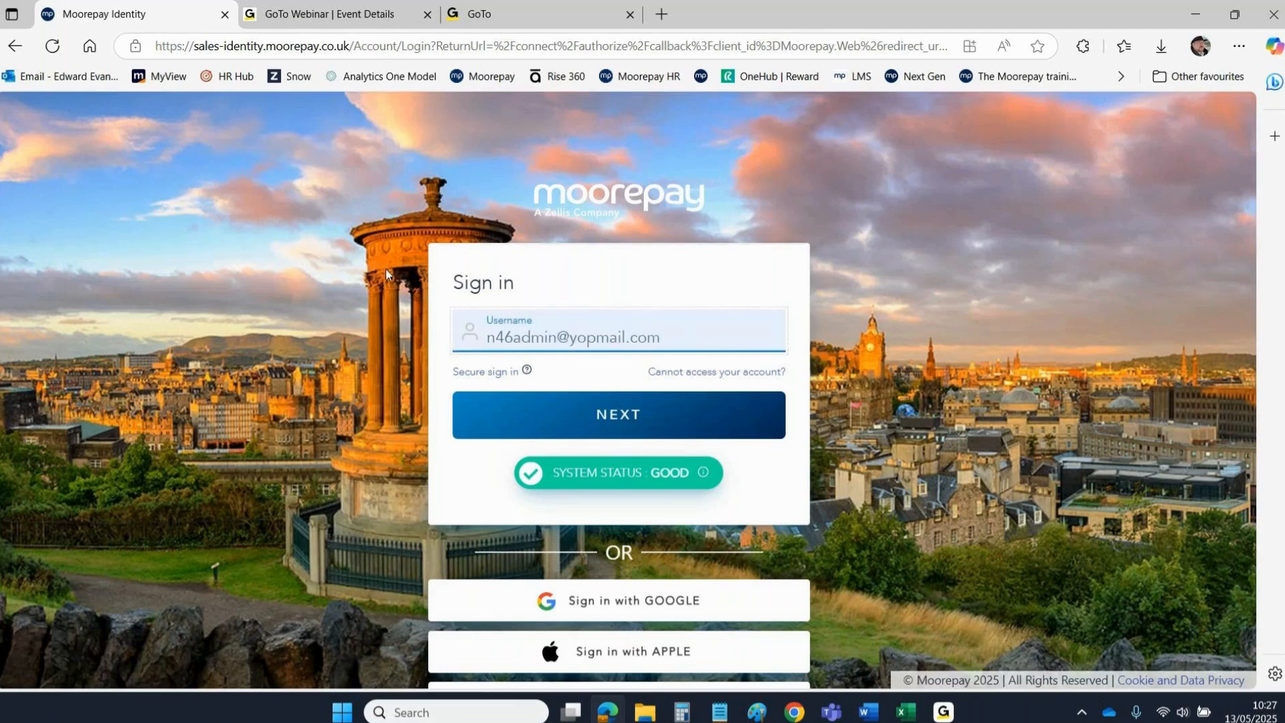
{"action": "key", "text": "ctrl+v"}
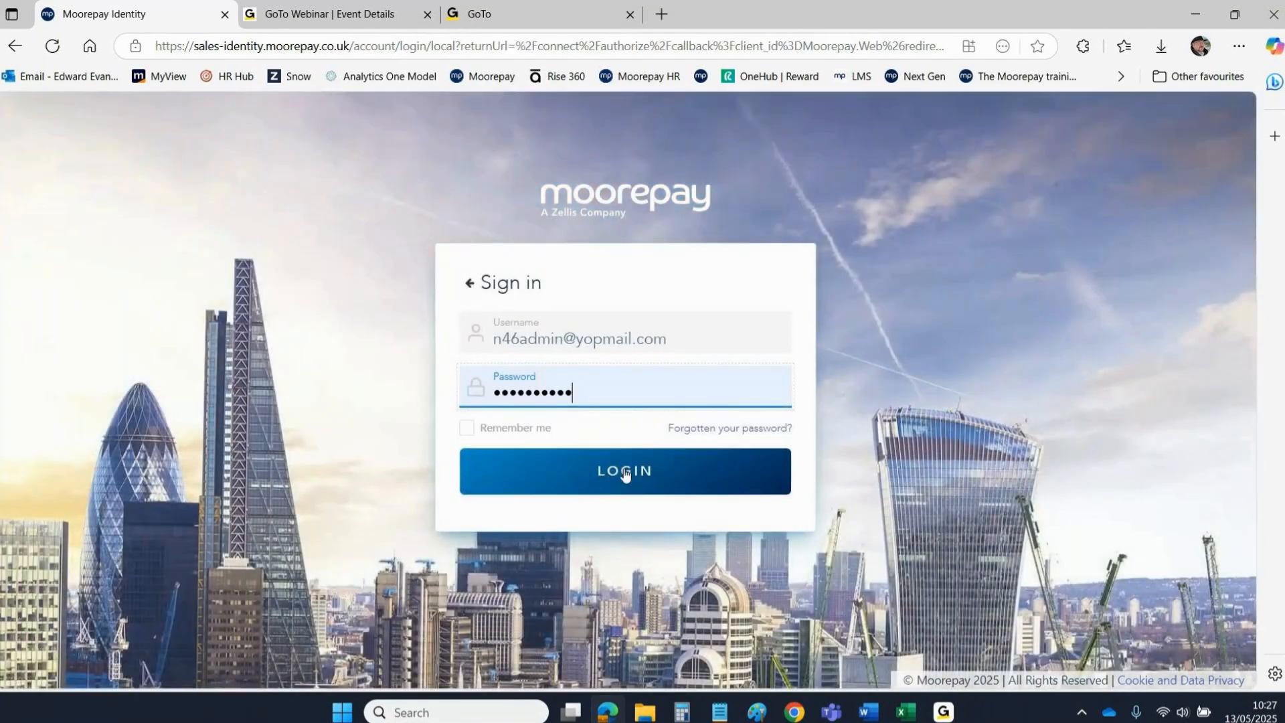
{"action": "left_click", "coordinate": [624, 471]}
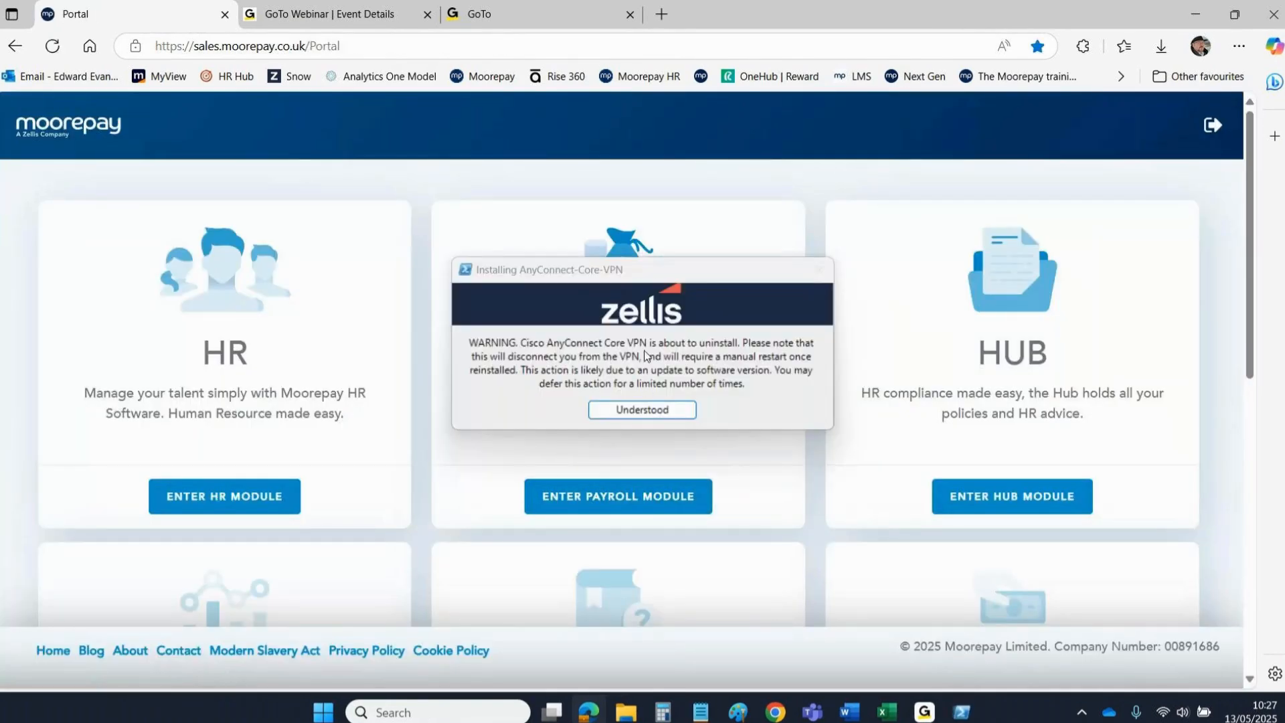
{"action": "left_click", "coordinate": [636, 411]}
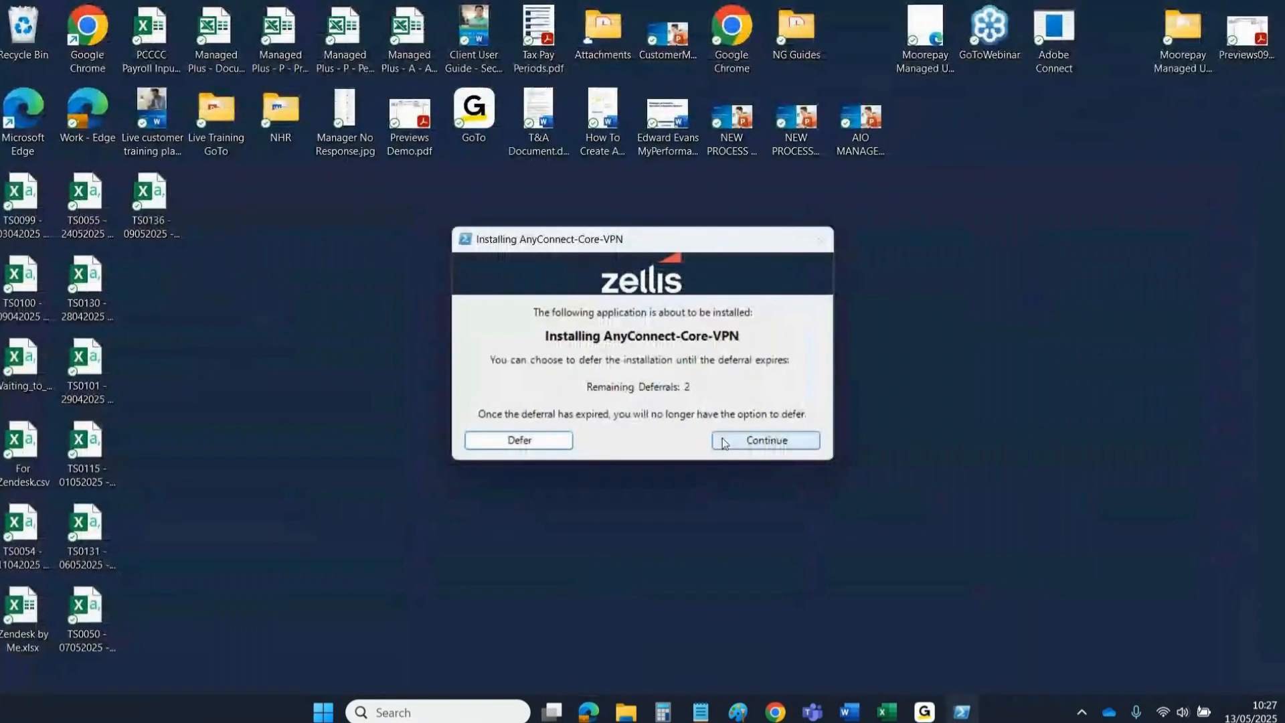
Dismiss the installer prompts and enter the payroll module from the portal.
{"action": "left_click", "coordinate": [723, 443]}
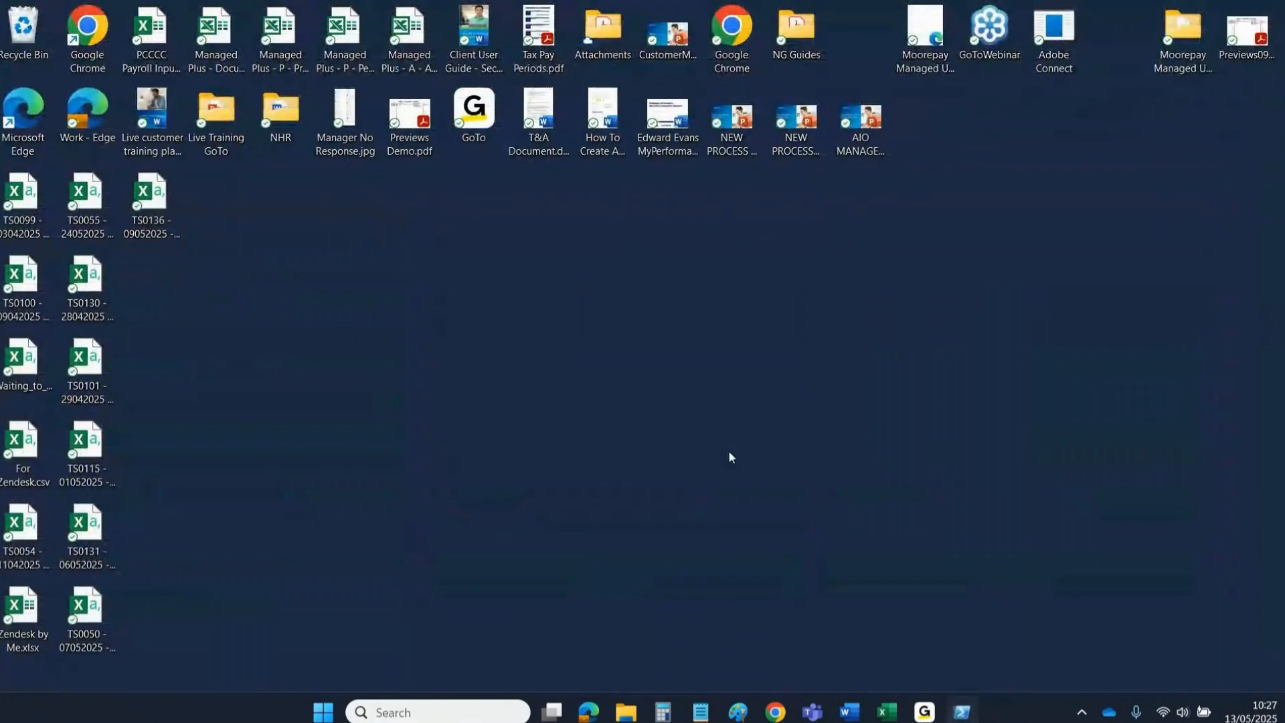
{"action": "left_click", "coordinate": [607, 709]}
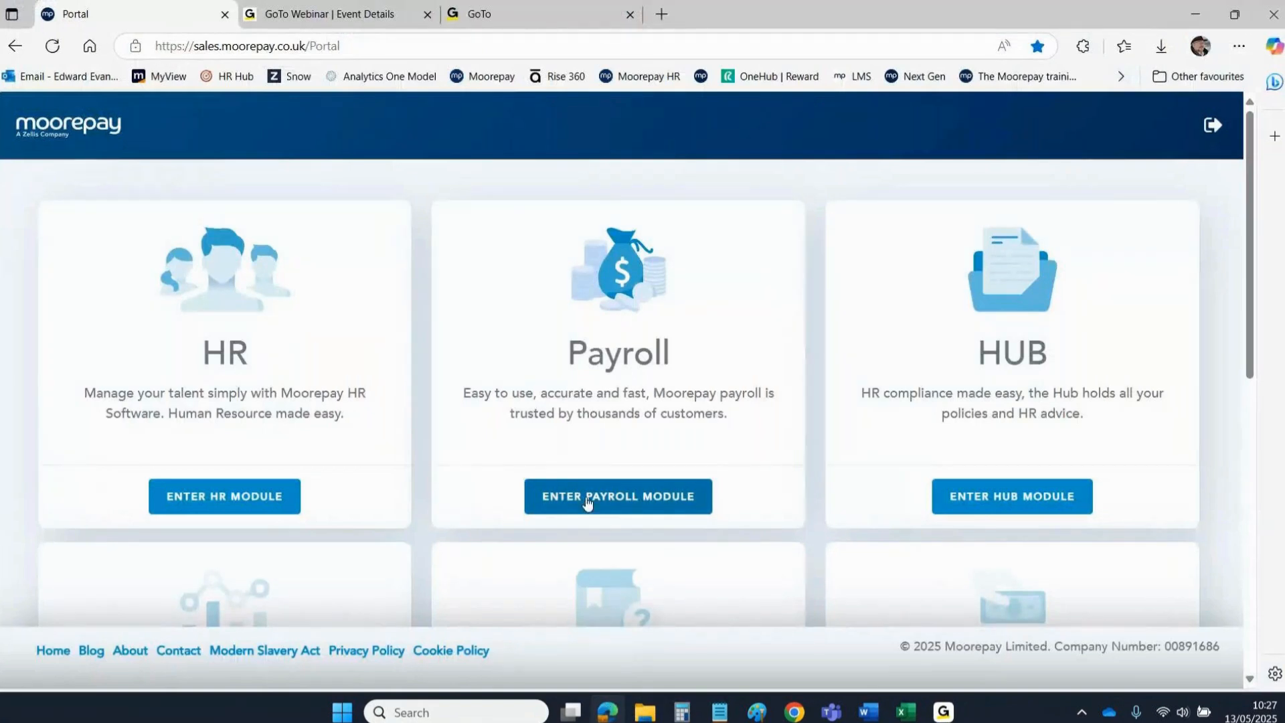
{"action": "left_click", "coordinate": [588, 496]}
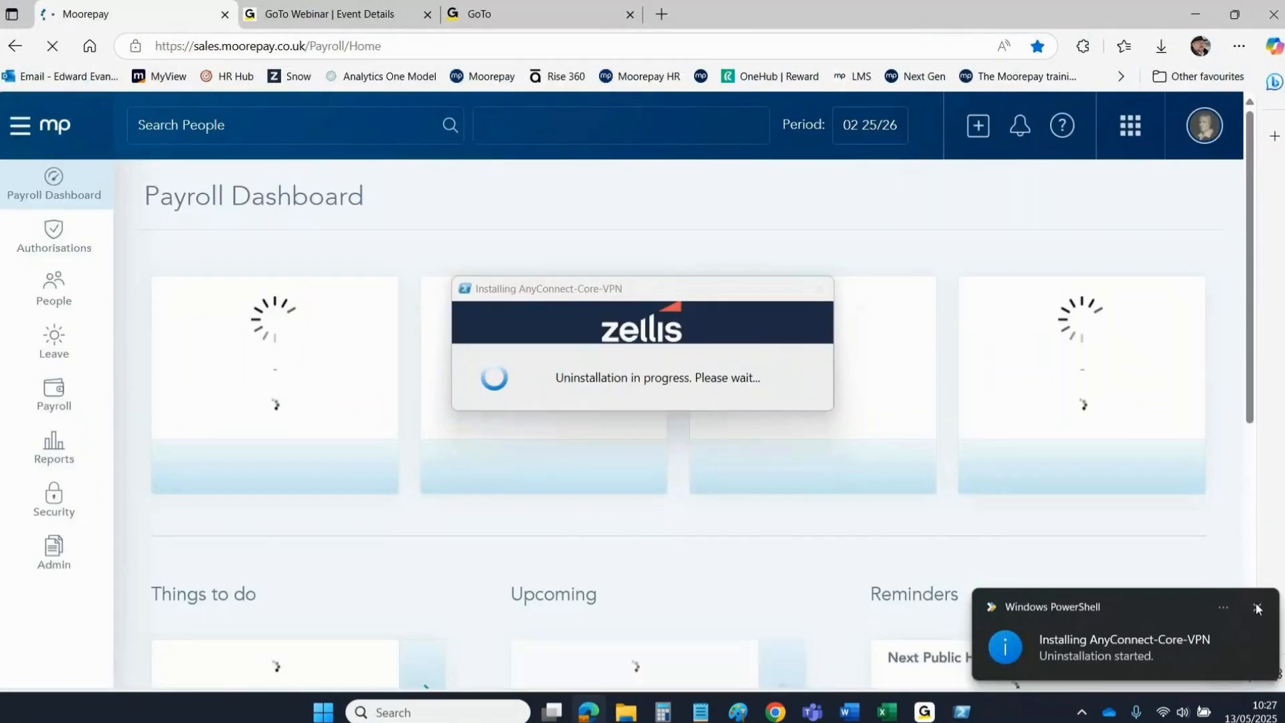
{"action": "left_click", "coordinate": [1257, 607]}
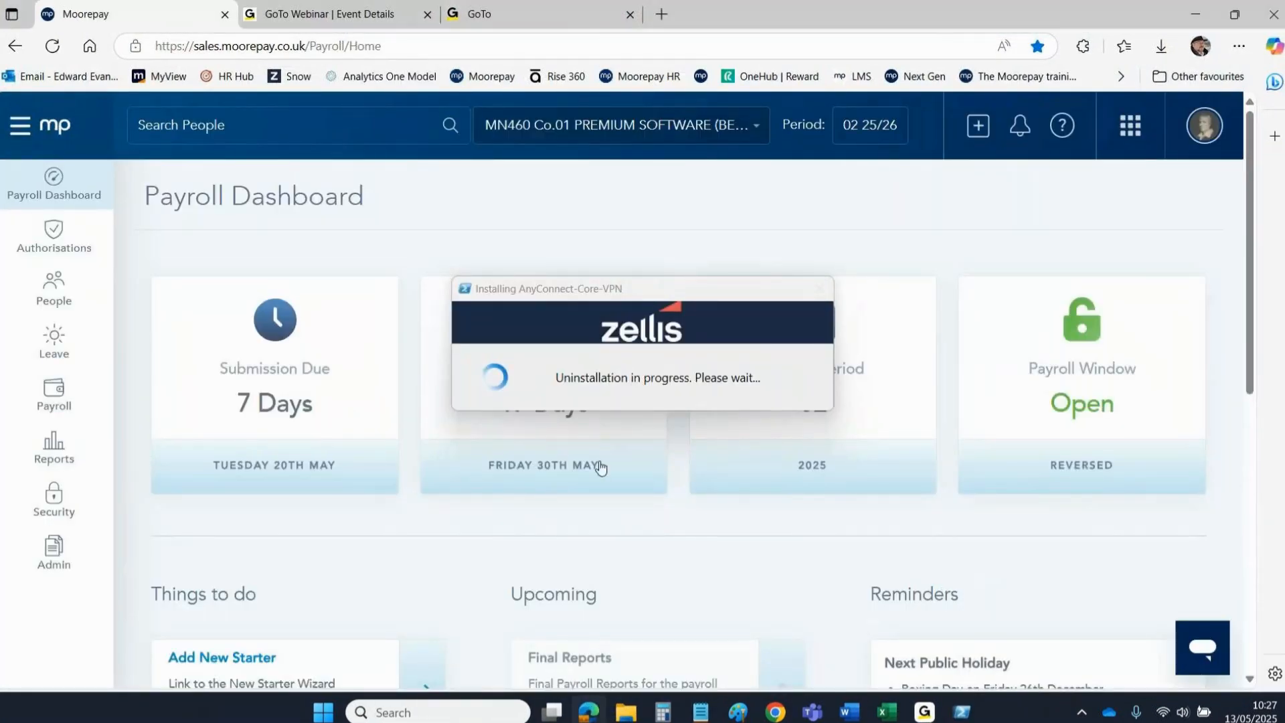
{"action": "left_click_drag", "start_coordinate": [533, 288], "coordinate": [1282, 593]}
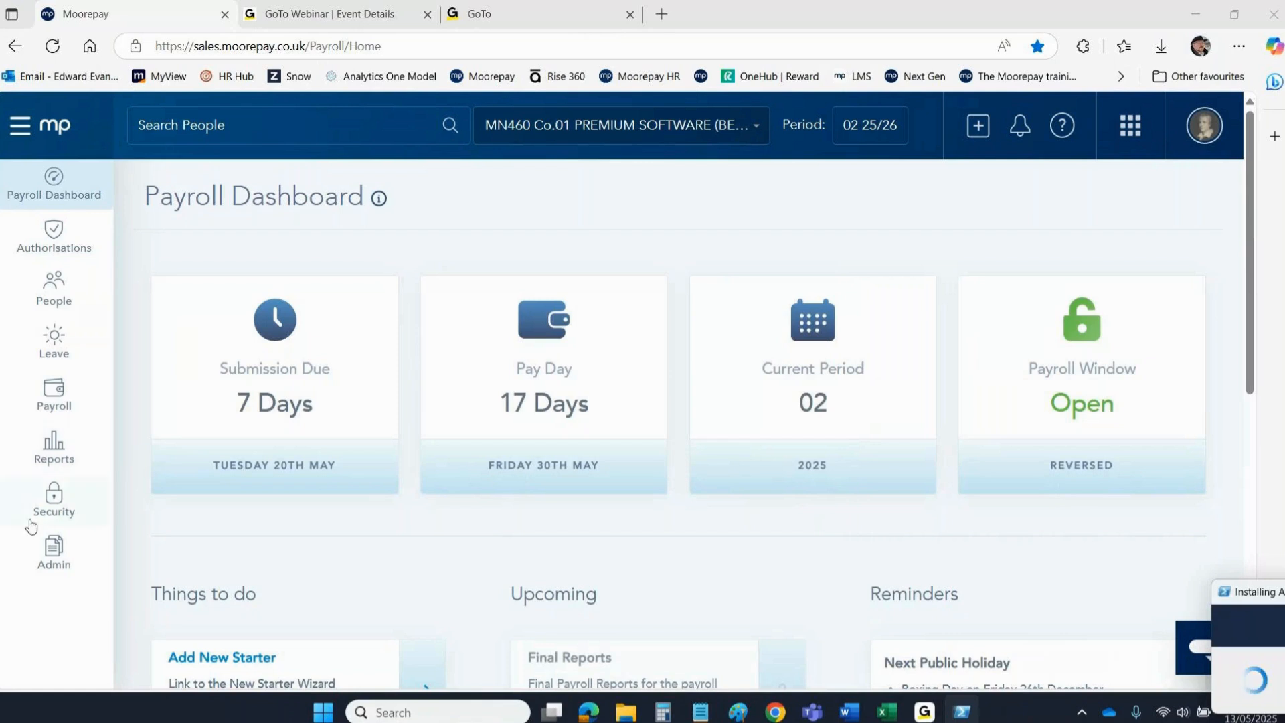
Go to Admin > Admin Screens > Payroll > Bulk Timesheet Templates.
{"action": "left_click", "coordinate": [52, 553]}
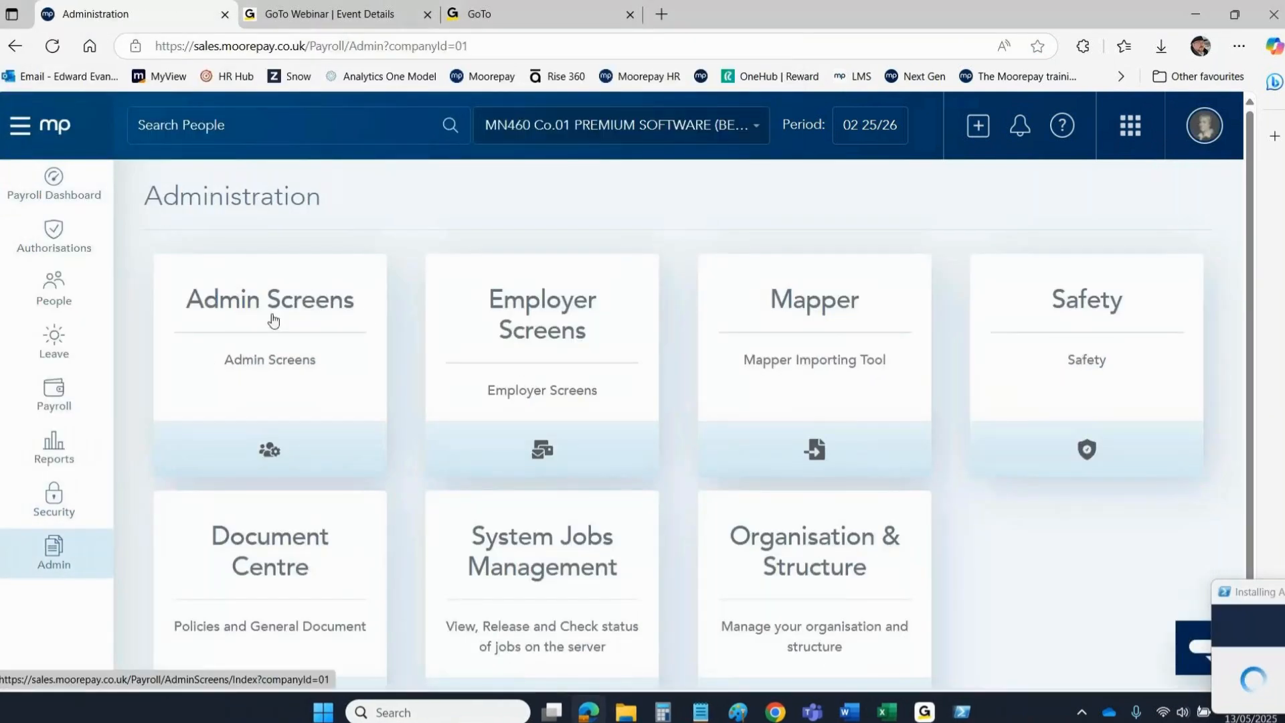
{"action": "left_click", "coordinate": [219, 309]}
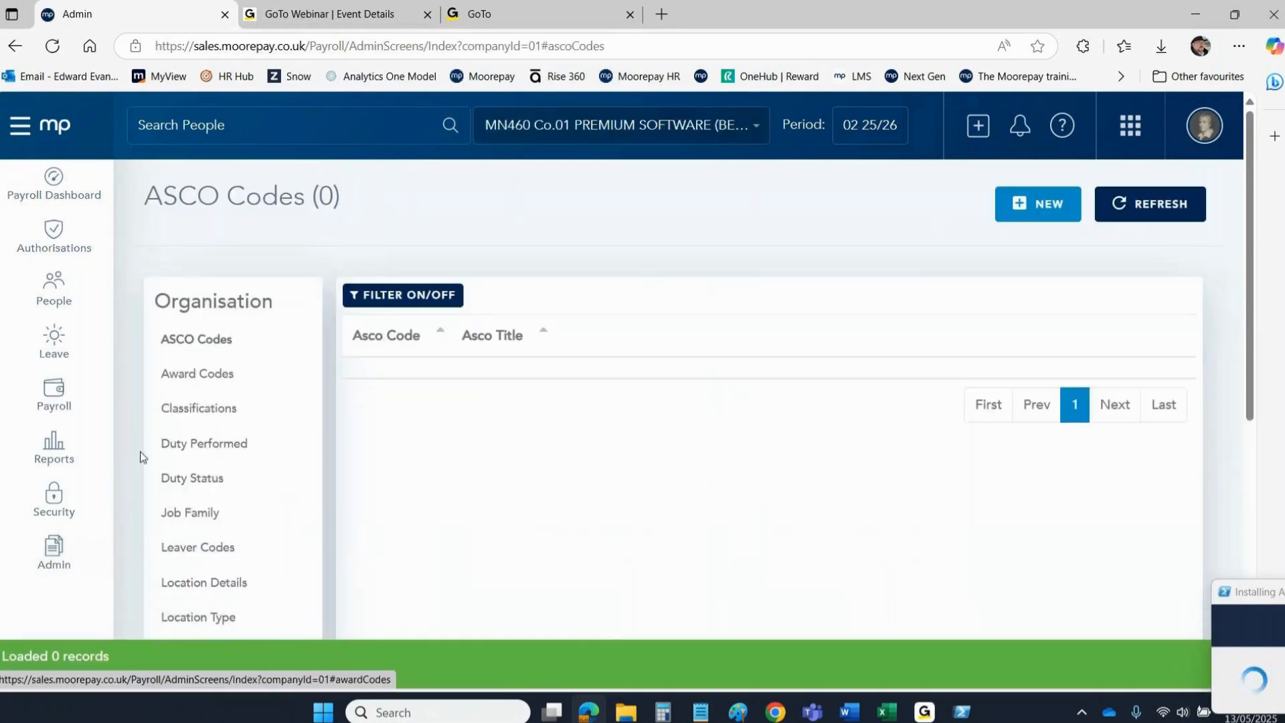
{"action": "left_click", "coordinate": [262, 308]}
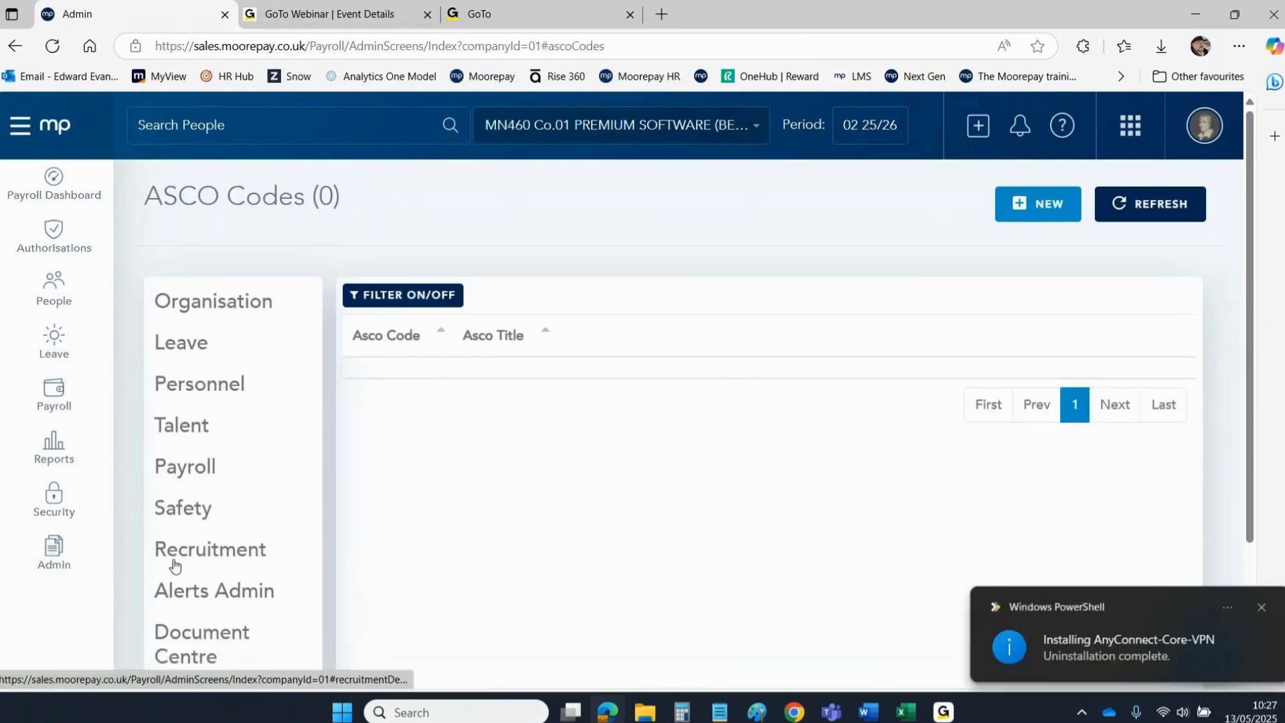
{"action": "left_click", "coordinate": [1257, 609]}
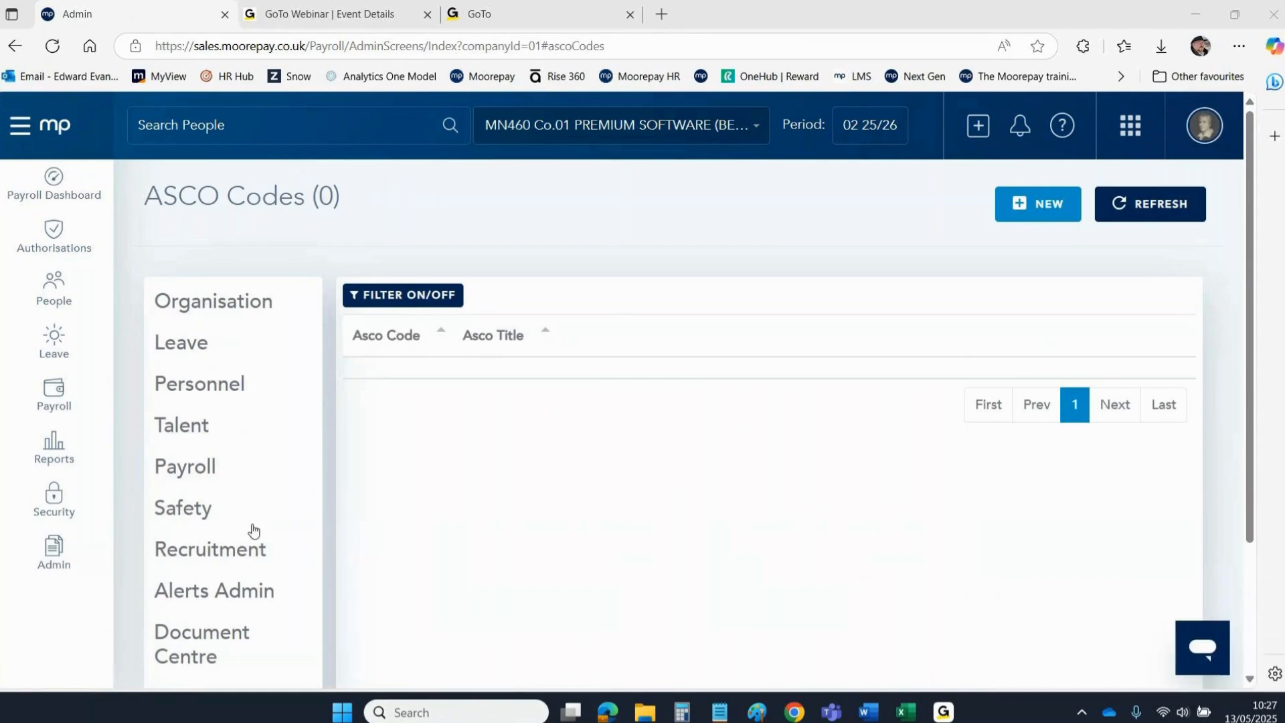
{"action": "left_click", "coordinate": [175, 472]}
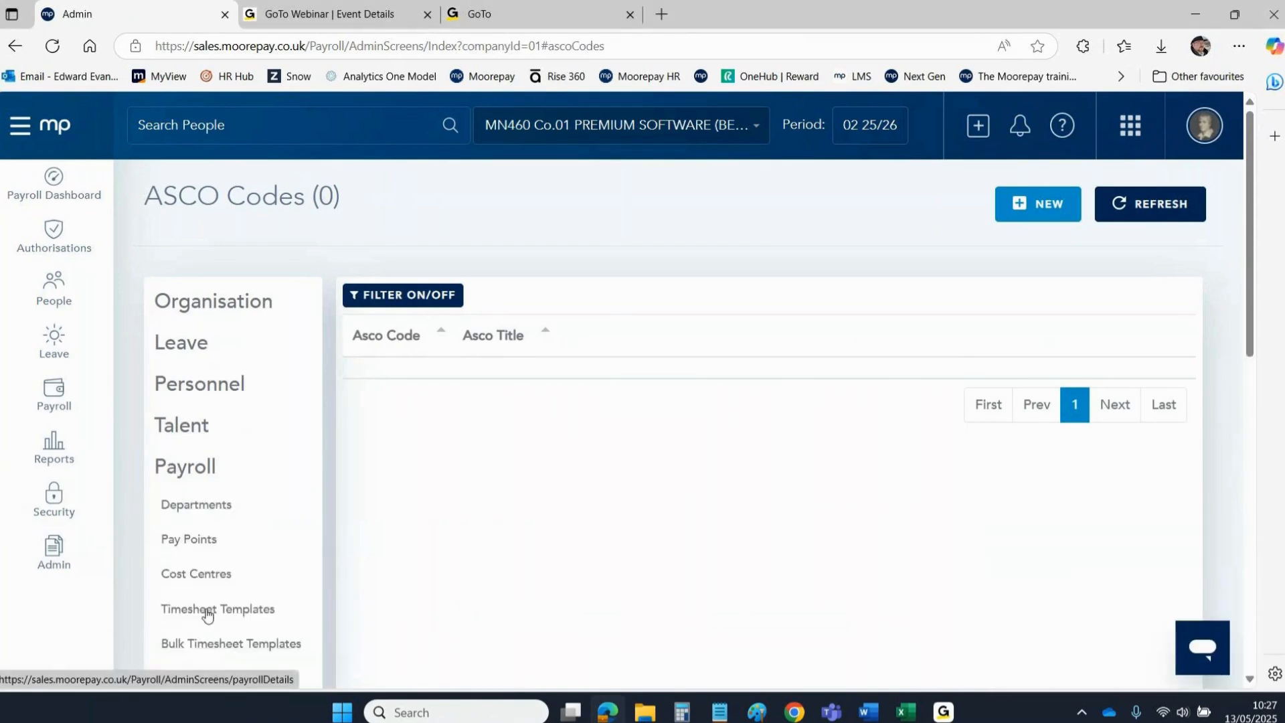
{"action": "left_click", "coordinate": [190, 646]}
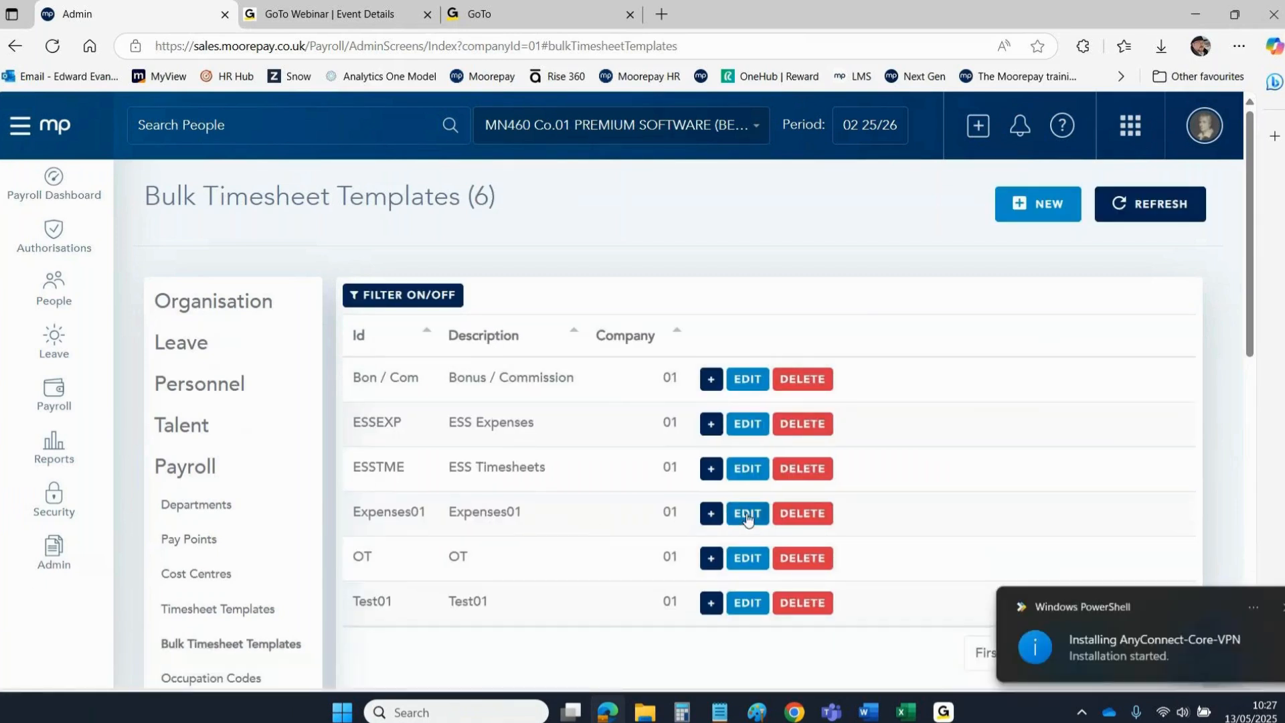
Close the PowerShell notification and move the installer and VPN windows aside.
{"action": "left_click", "coordinate": [747, 513]}
{"action": "left_click", "coordinate": [1258, 609]}
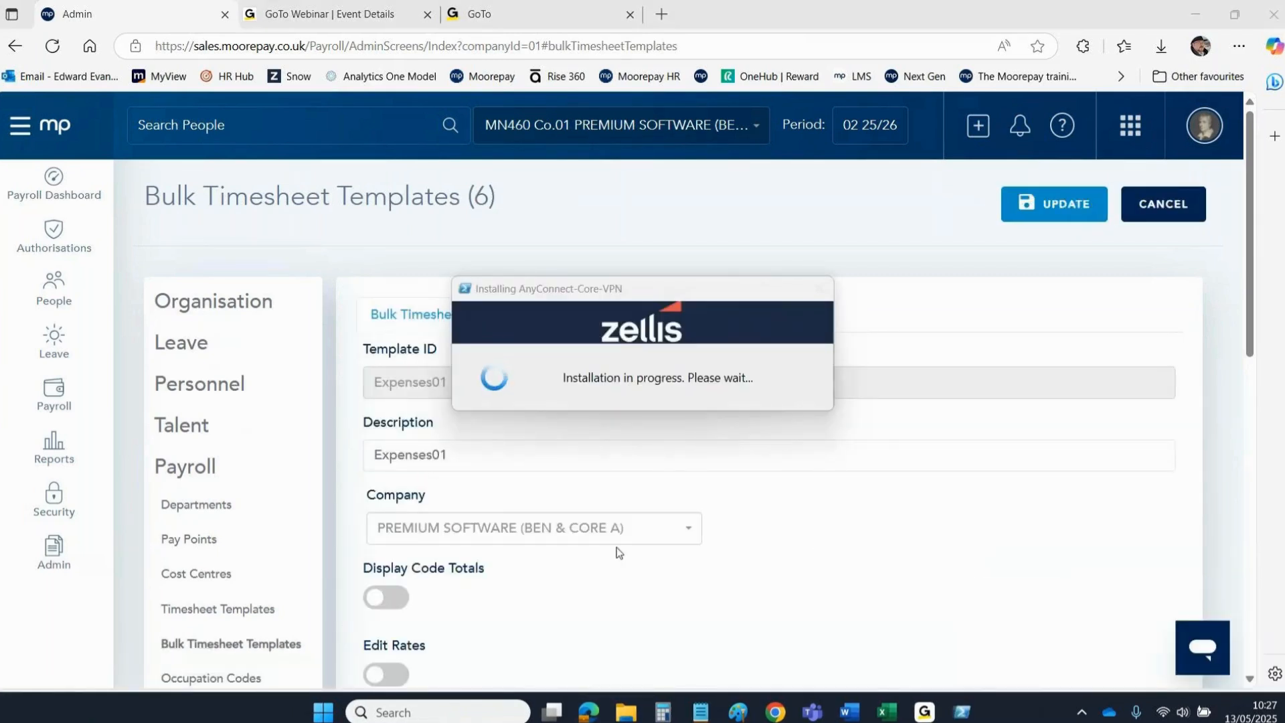
{"action": "left_click", "coordinate": [514, 298]}
{"action": "left_click_drag", "start_coordinate": [514, 298], "coordinate": [1282, 529]}
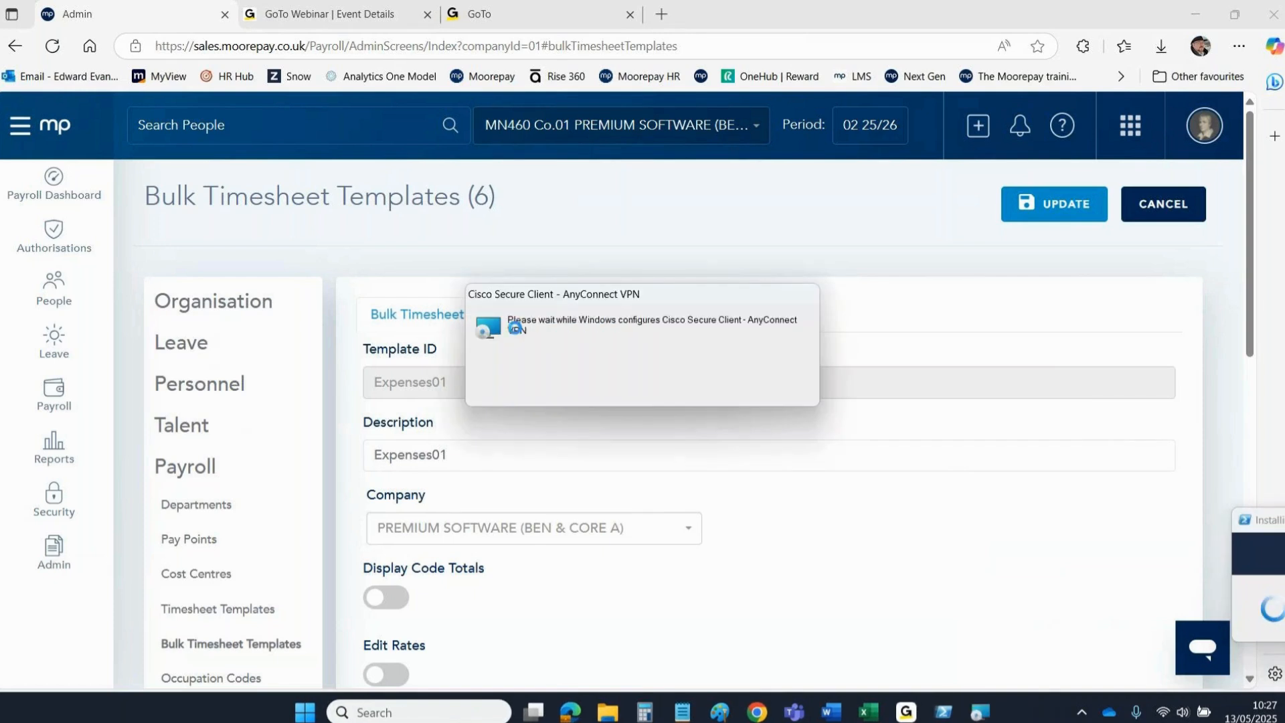
{"action": "left_click_drag", "start_coordinate": [539, 296], "coordinate": [1281, 555]}
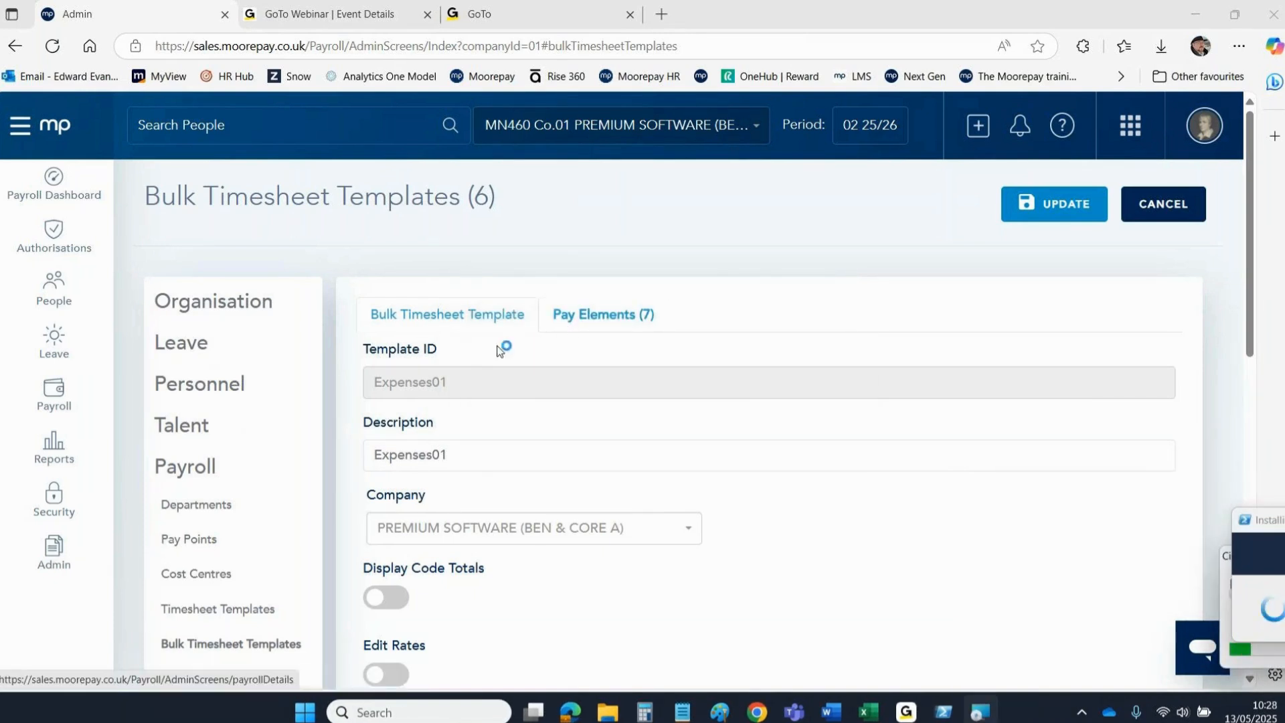
In Timesheet Templates, make Expenses01's Rate expense field visible and save the template.
{"action": "left_click", "coordinate": [196, 610]}
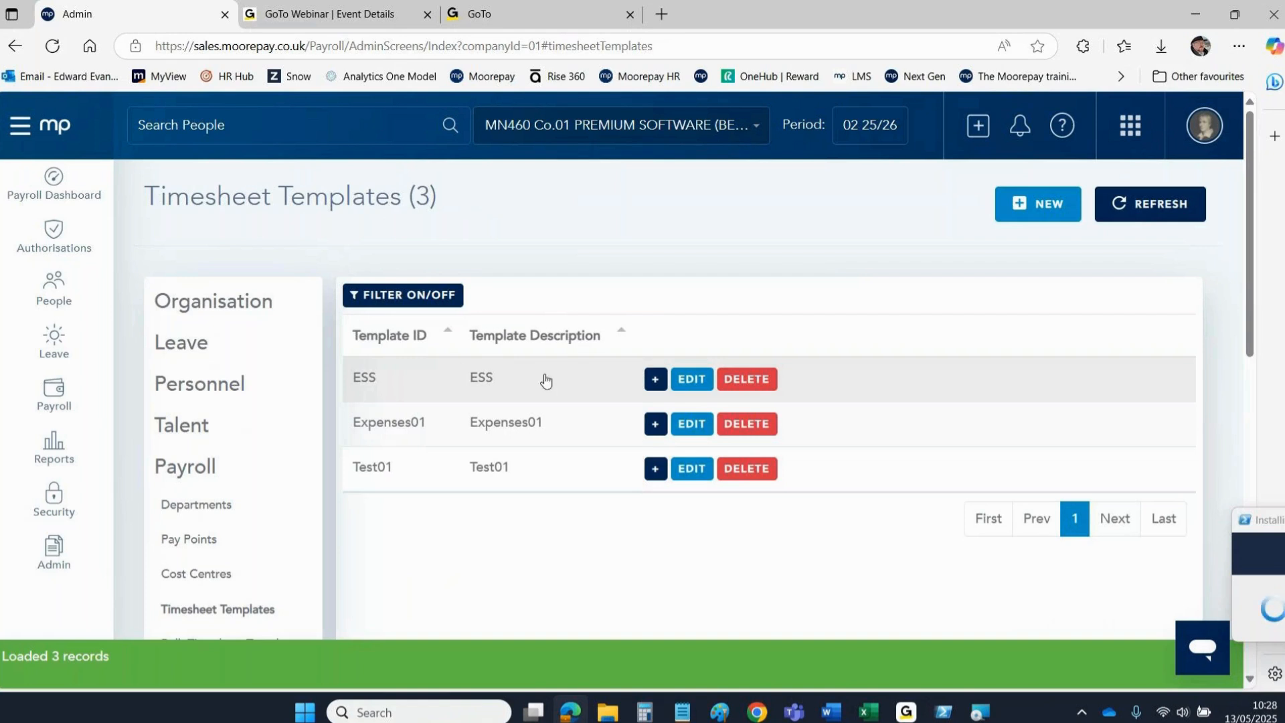
{"action": "left_click", "coordinate": [682, 425]}
{"action": "left_click", "coordinate": [647, 320]}
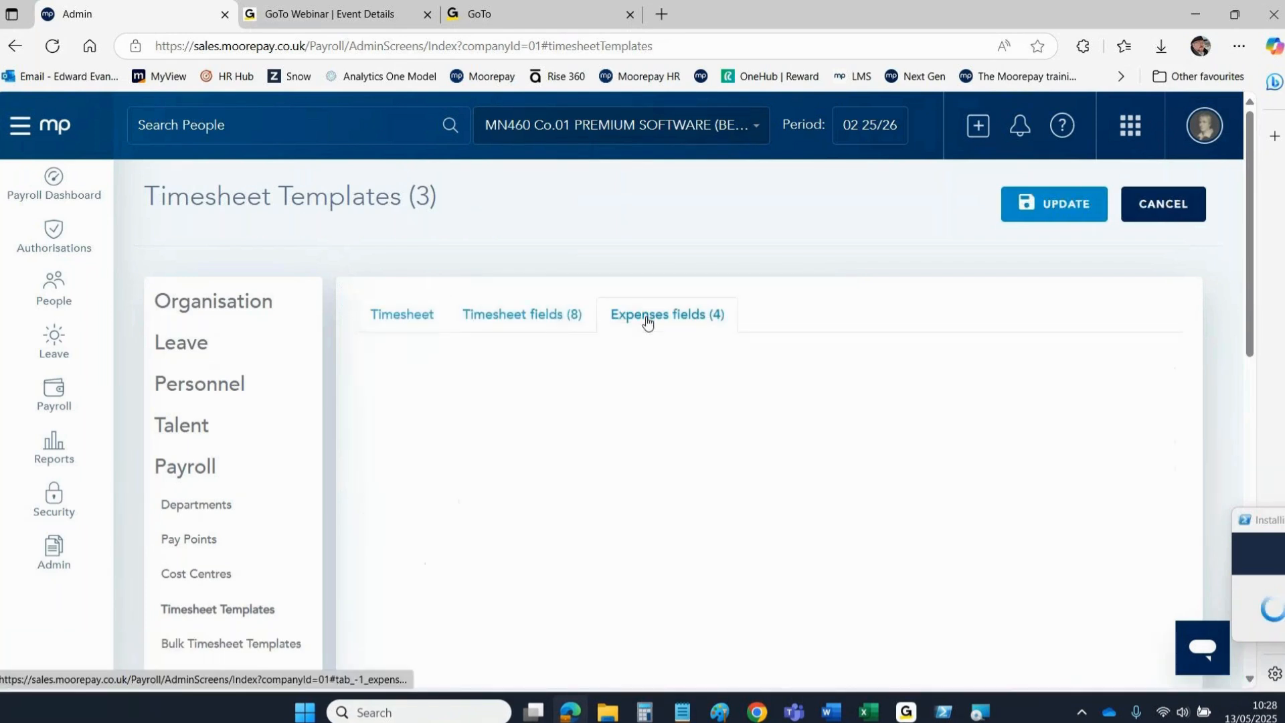
{"action": "left_click", "coordinate": [1023, 433]}
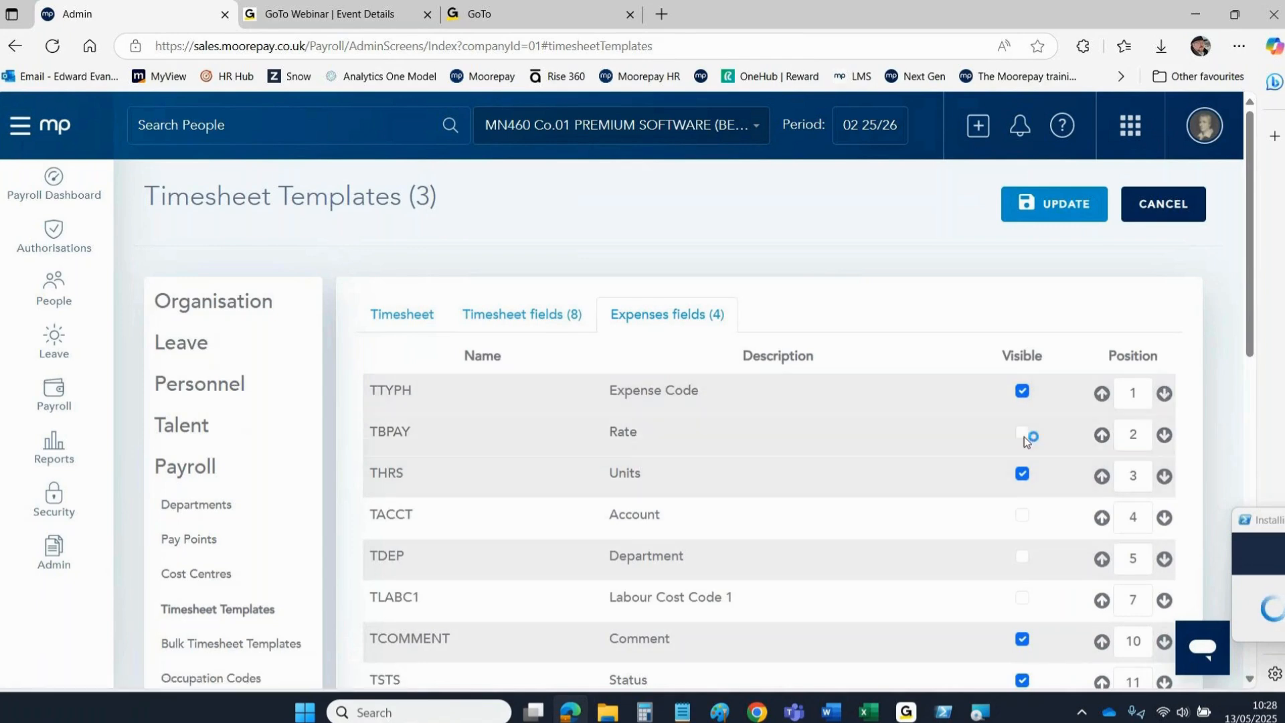
{"action": "mouse_move", "coordinate": [1254, 242]}
{"action": "left_mouse_down"}
{"action": "mouse_move", "coordinate": [1254, 309]}
{"action": "mouse_move", "coordinate": [1255, 245]}
{"action": "left_mouse_up"}
{"action": "left_click", "coordinate": [1054, 172]}
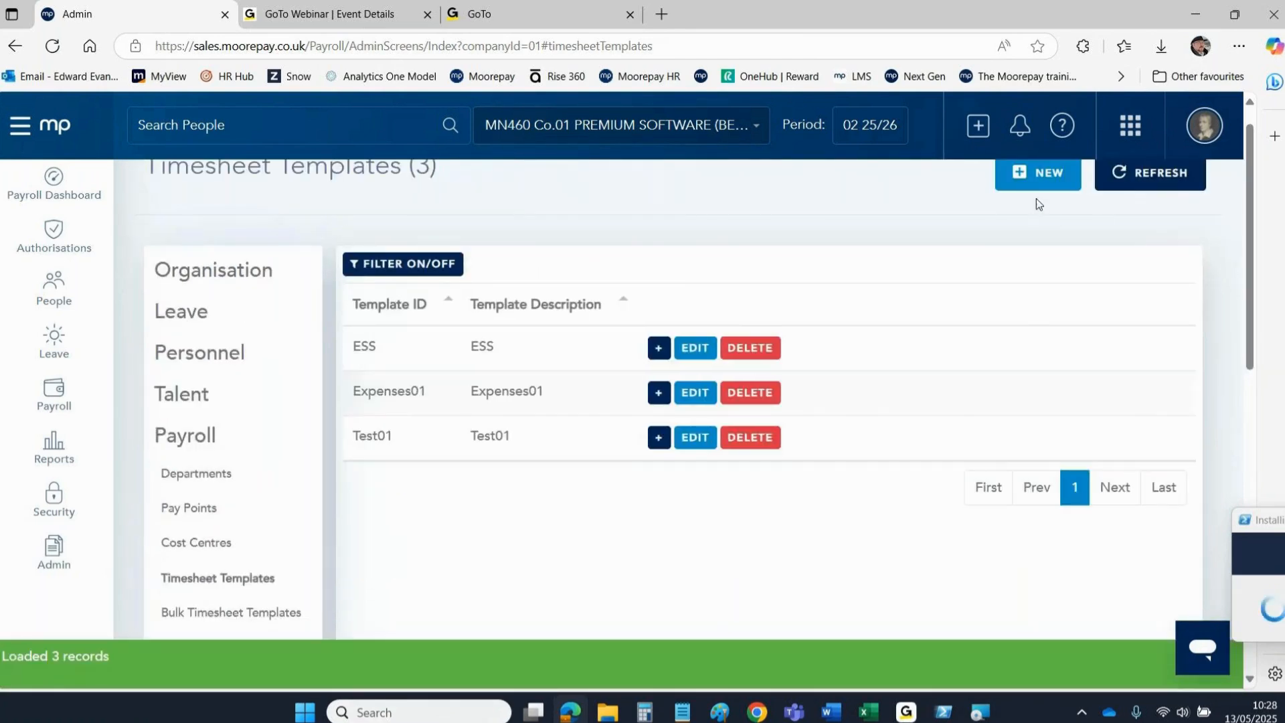
Log out of the admin account and return to the sign-in page.
{"action": "left_click", "coordinate": [48, 127]}
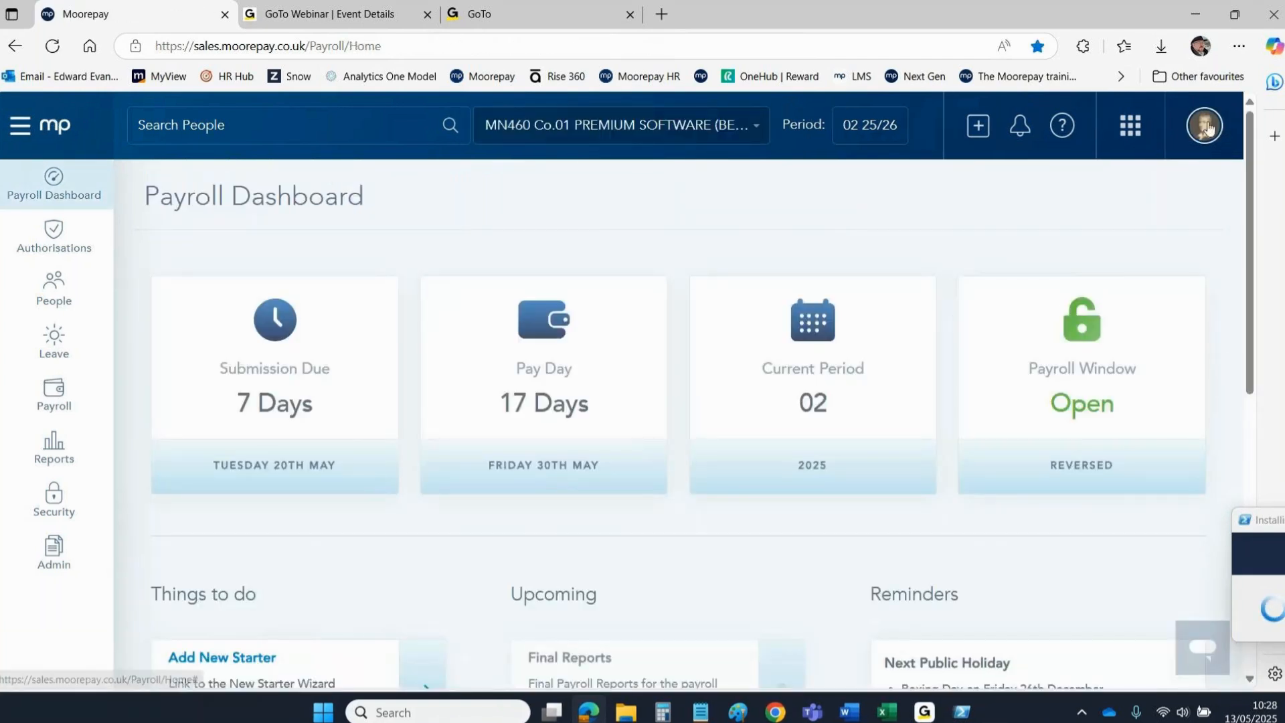
{"action": "left_click", "coordinate": [1205, 125]}
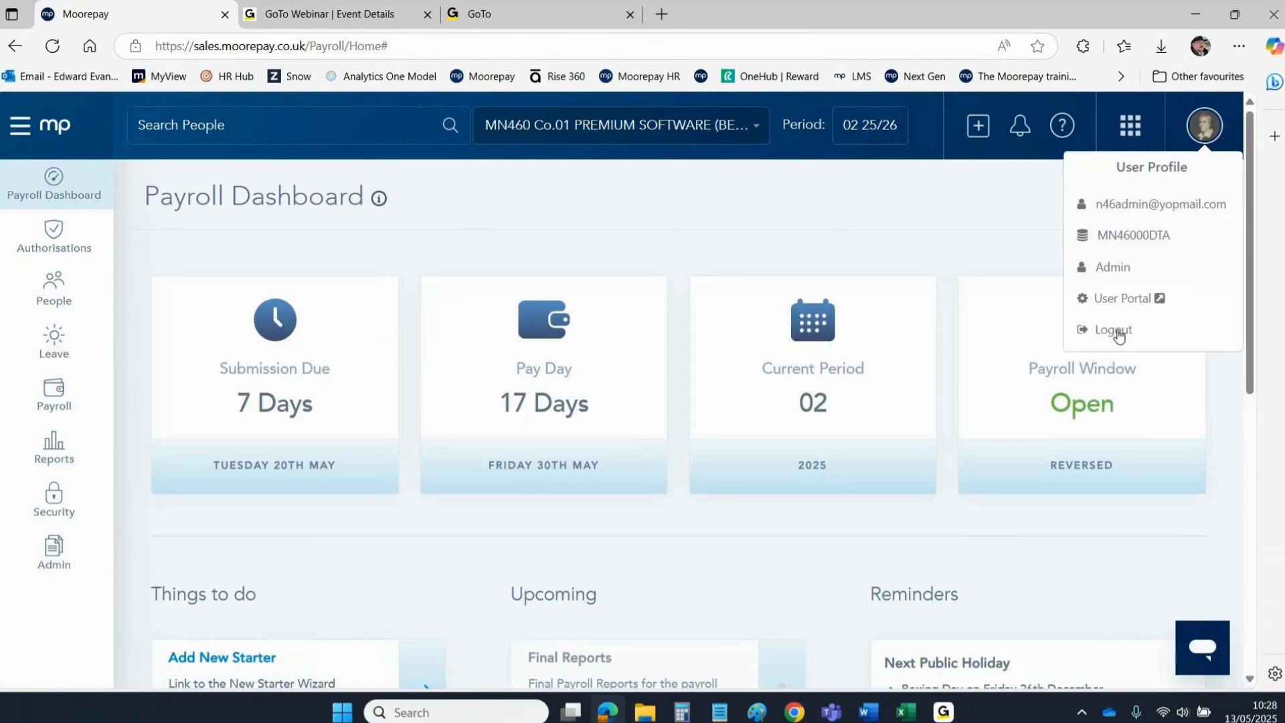
{"action": "left_click_drag", "start_coordinate": [1117, 335], "coordinate": [1126, 420]}
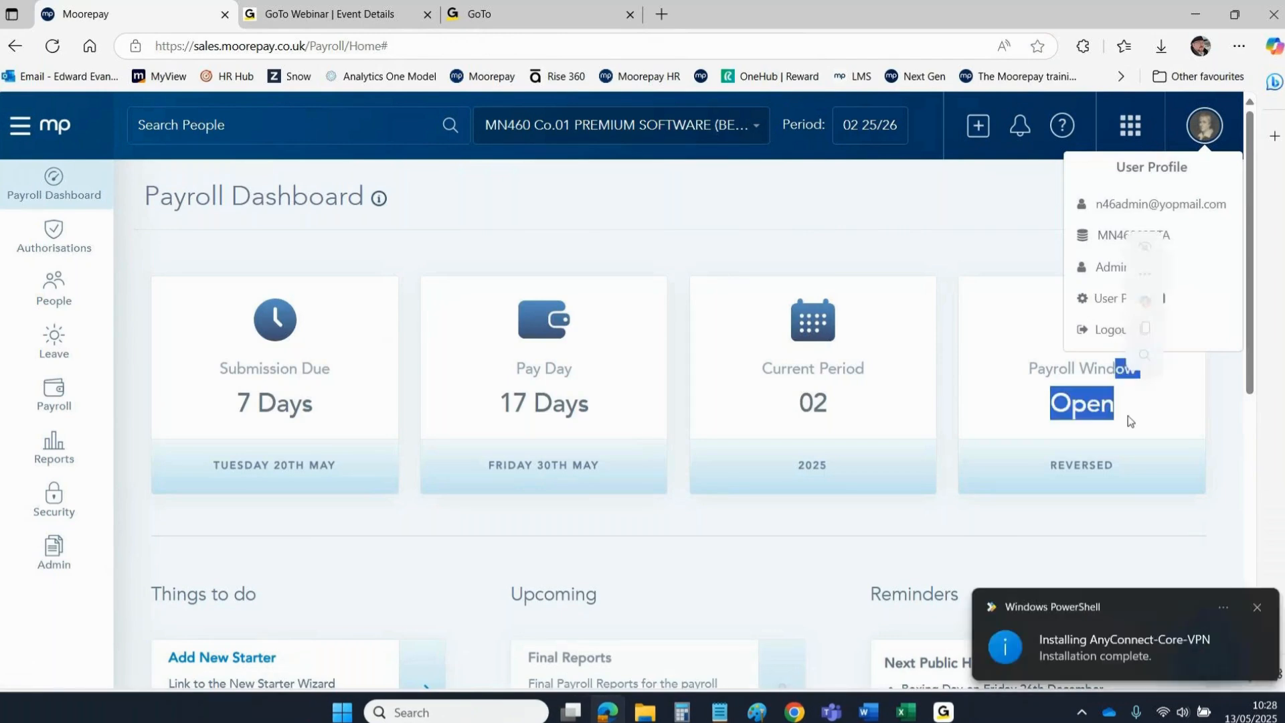
{"action": "left_click", "coordinate": [1257, 606]}
{"action": "left_click", "coordinate": [94, 286]}
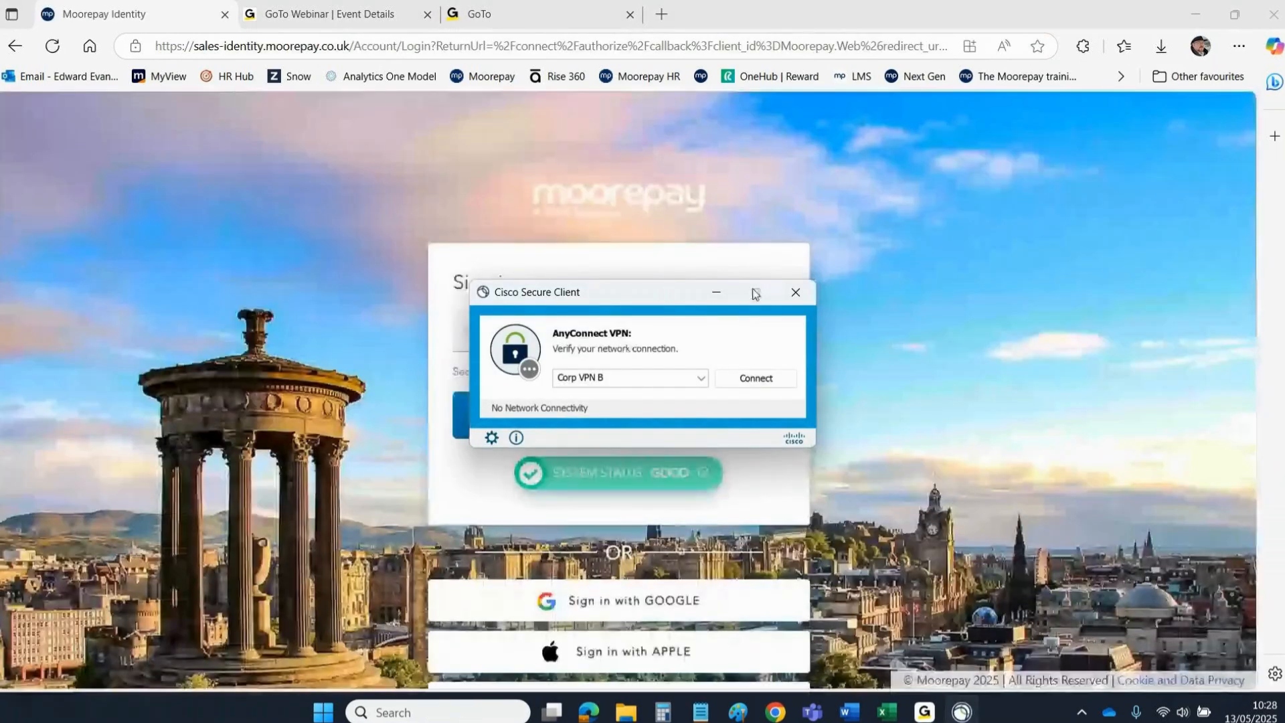
Acknowledge the completed VPN installation and close the installer and VPN client windows.
{"action": "left_click_drag", "start_coordinate": [580, 289], "coordinate": [1220, 544]}
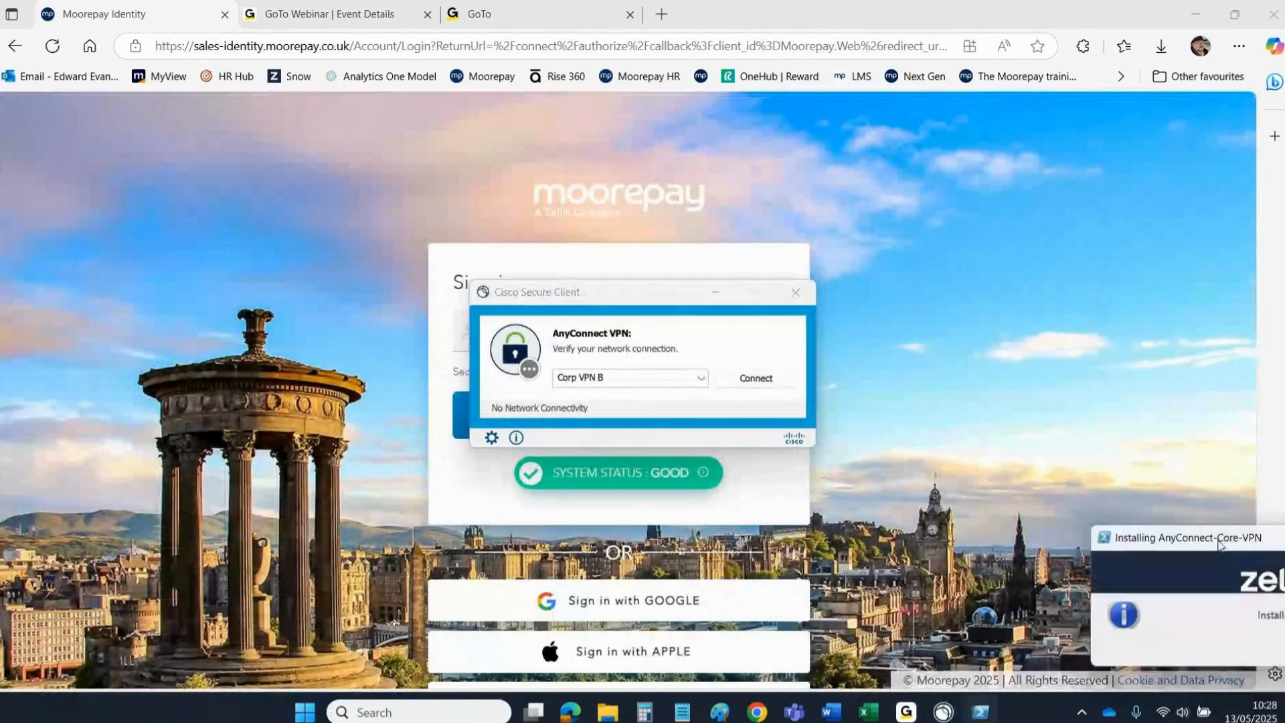
{"action": "left_click_drag", "start_coordinate": [526, 289], "coordinate": [1282, 432]}
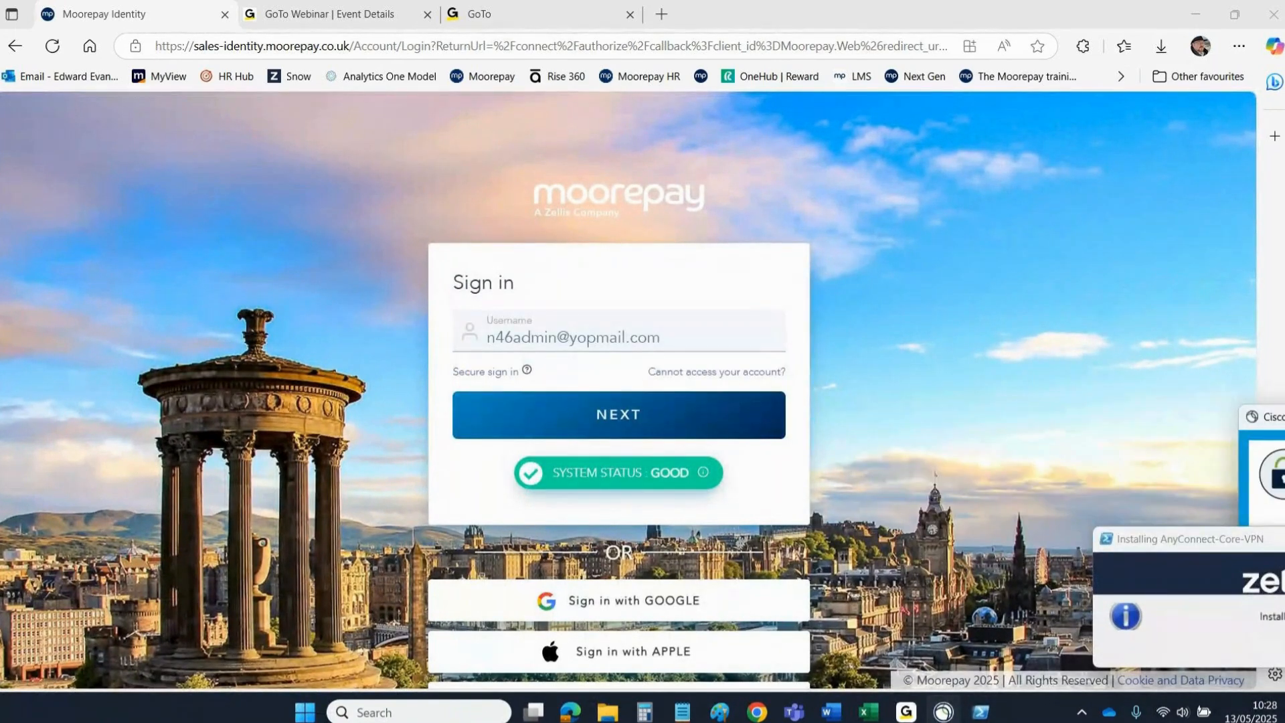
{"action": "left_click_drag", "start_coordinate": [1142, 539], "coordinate": [728, 499]}
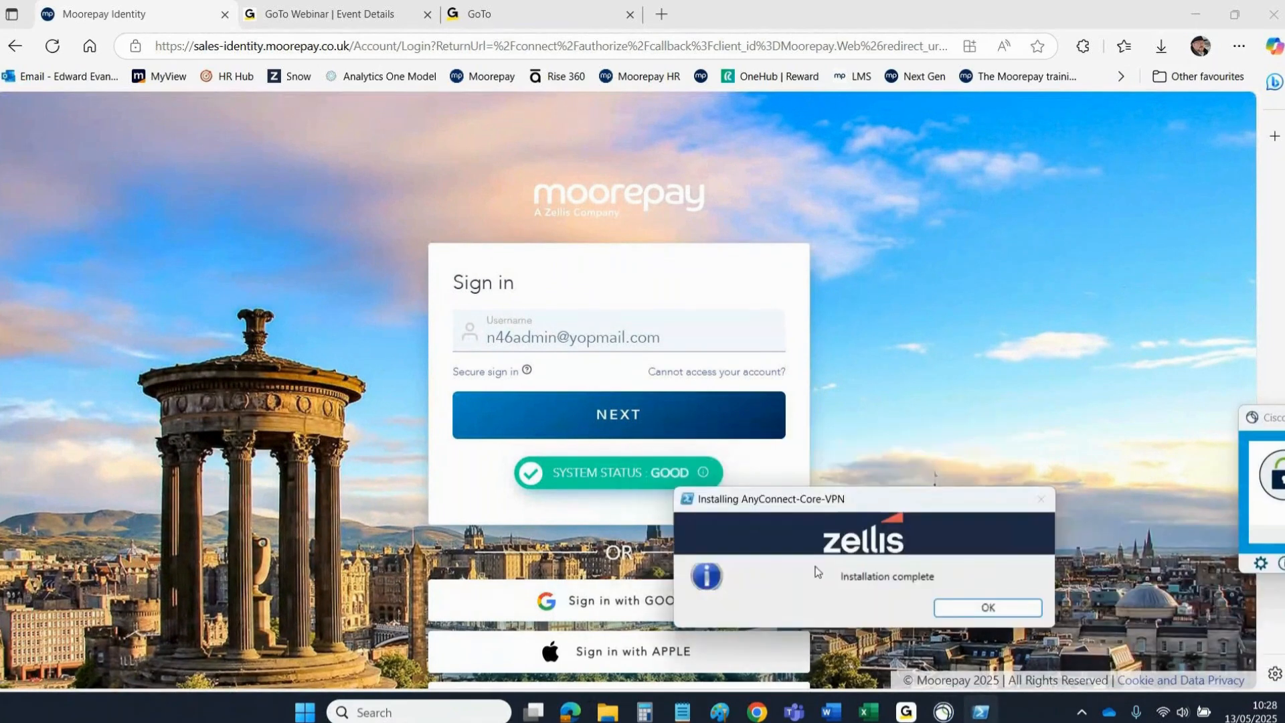
{"action": "left_click", "coordinate": [988, 608]}
{"action": "left_click_drag", "start_coordinate": [1268, 417], "coordinate": [748, 379]}
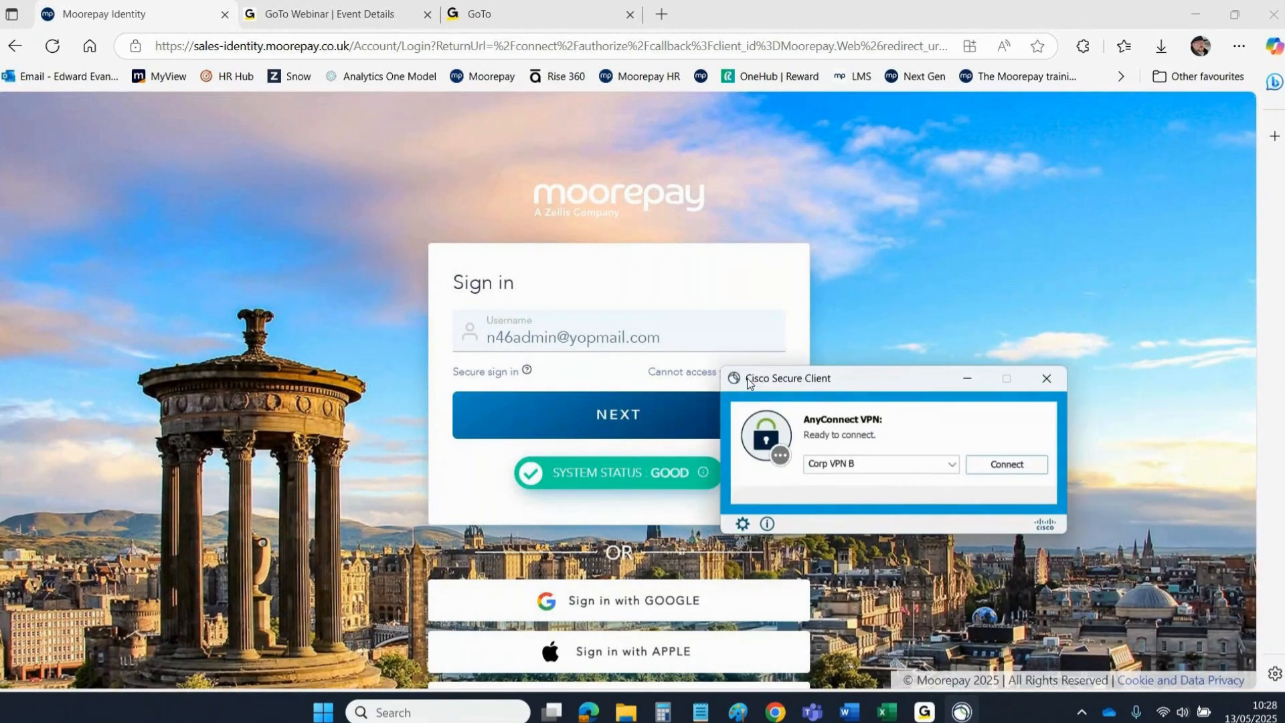
{"action": "left_click", "coordinate": [1047, 378]}
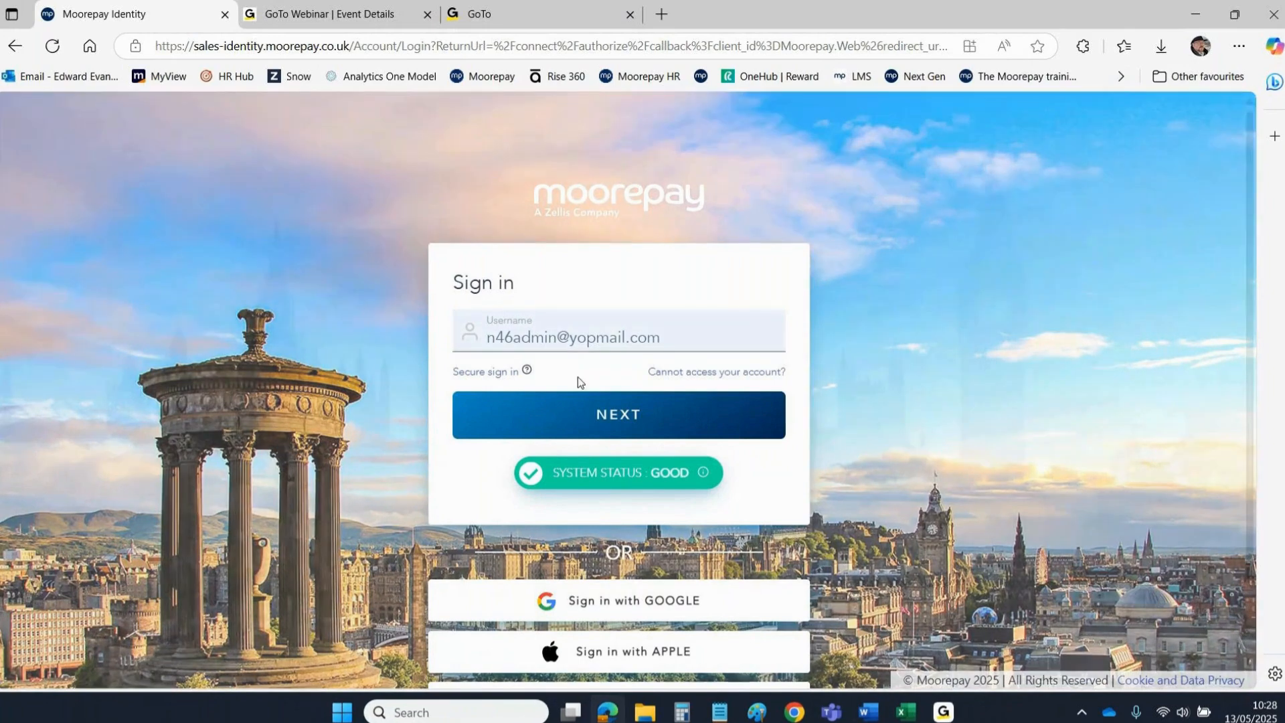
Sign in with the 'employee' username and password, then open Work > Expenses.
{"action": "left_click", "coordinate": [591, 414]}
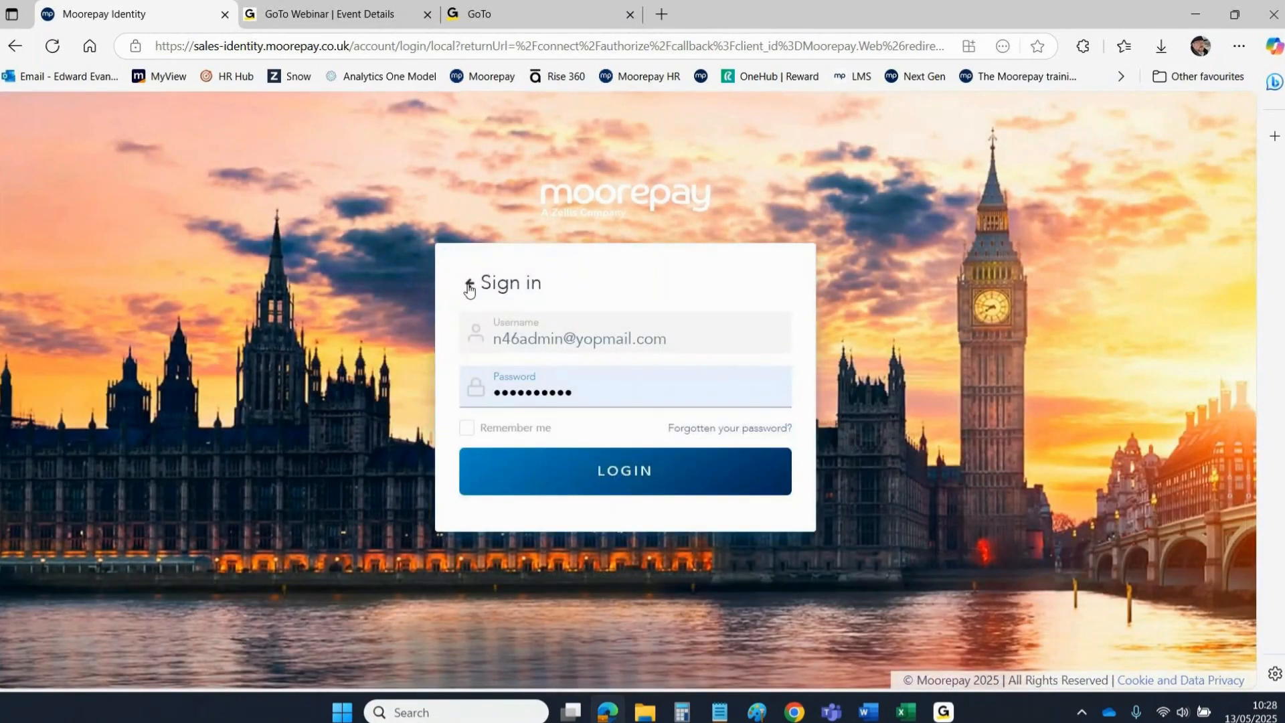
{"action": "left_click", "coordinate": [470, 283]}
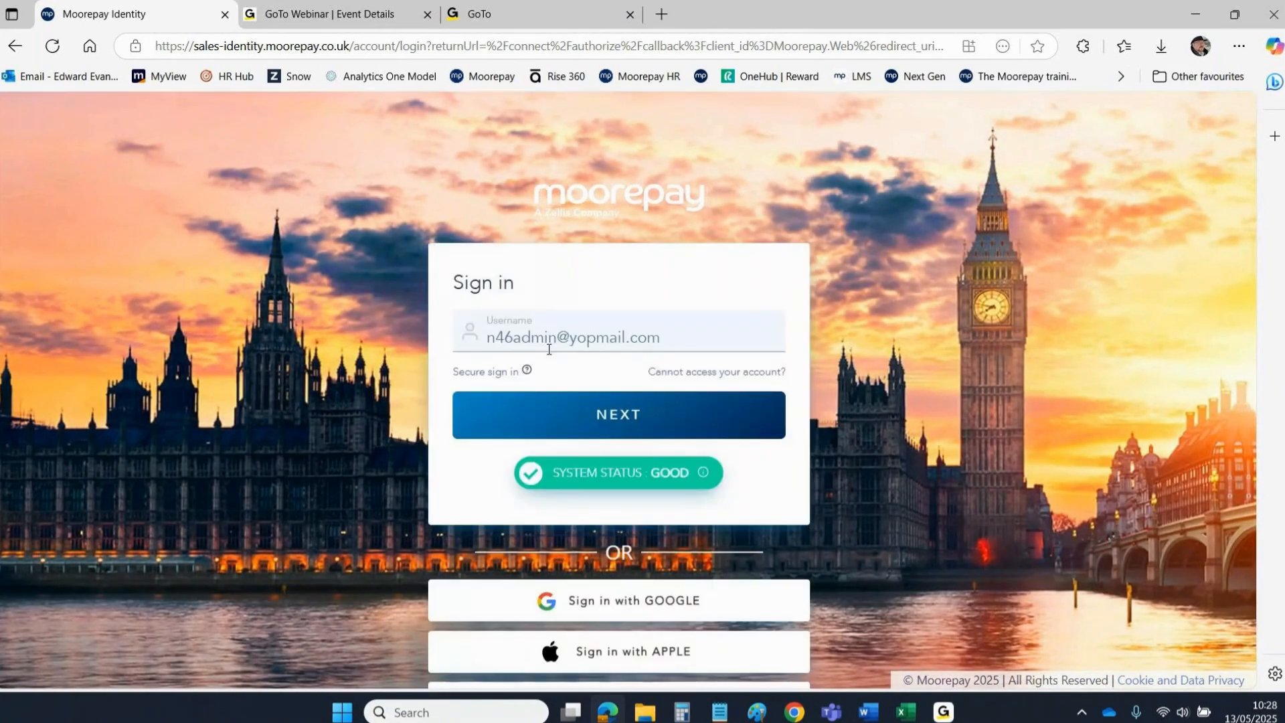
{"action": "left_click", "coordinate": [548, 349]}
{"action": "key", "text": "BackSpace"}
{"action": "key", "text": "BackSpace"}
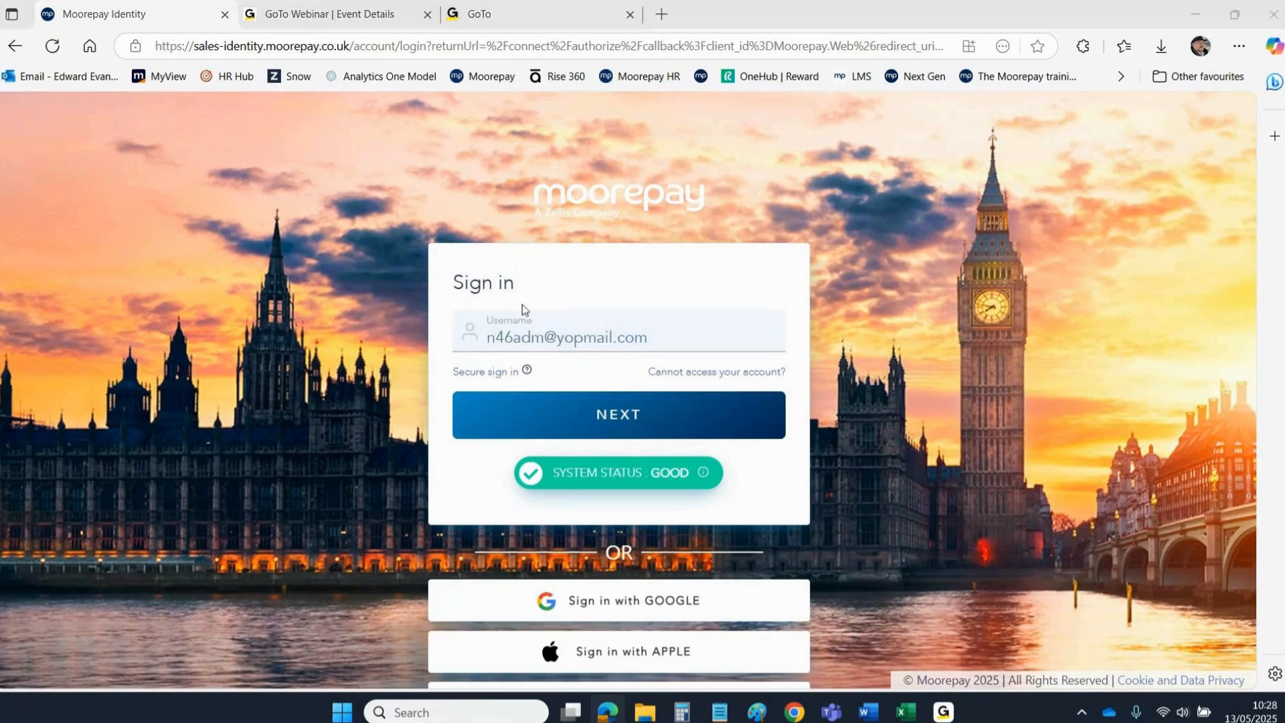
{"action": "left_click", "coordinate": [555, 321]}
{"action": "key", "text": "BackSpace"}
{"action": "key", "text": "BackSpace"}
{"action": "key", "text": "BackSpace"}
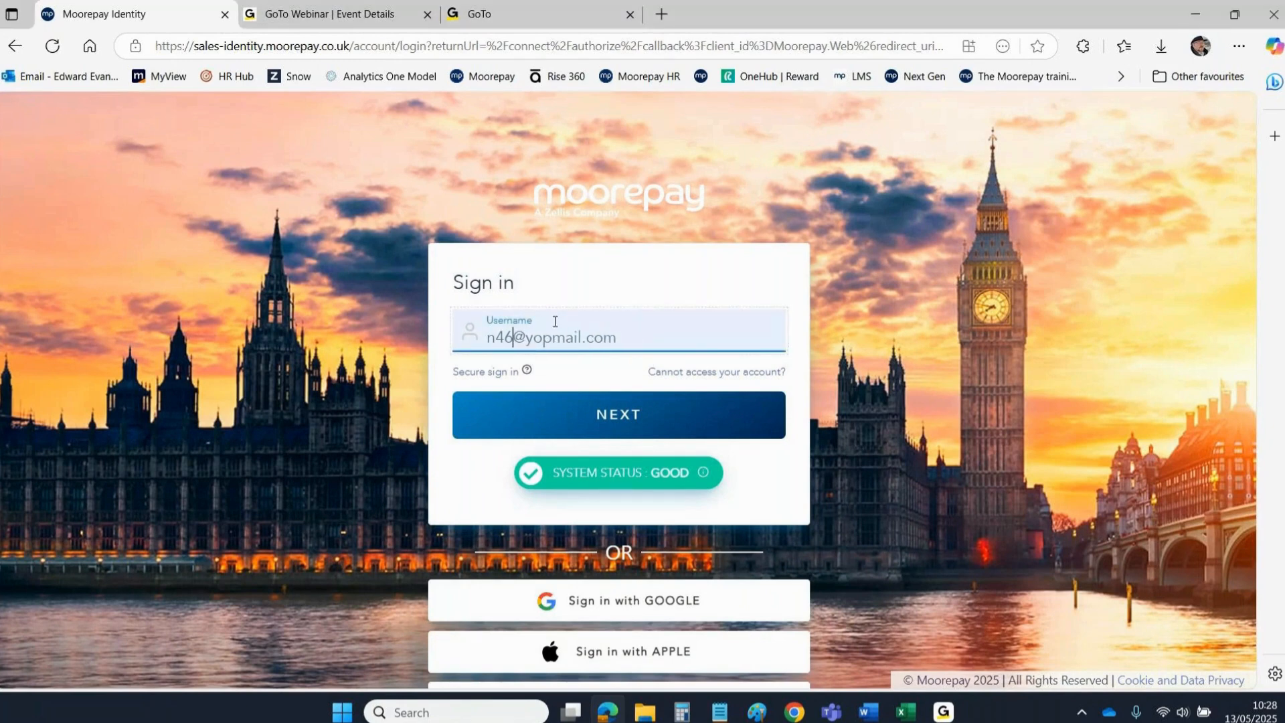
{"action": "type", "text": "employee"}
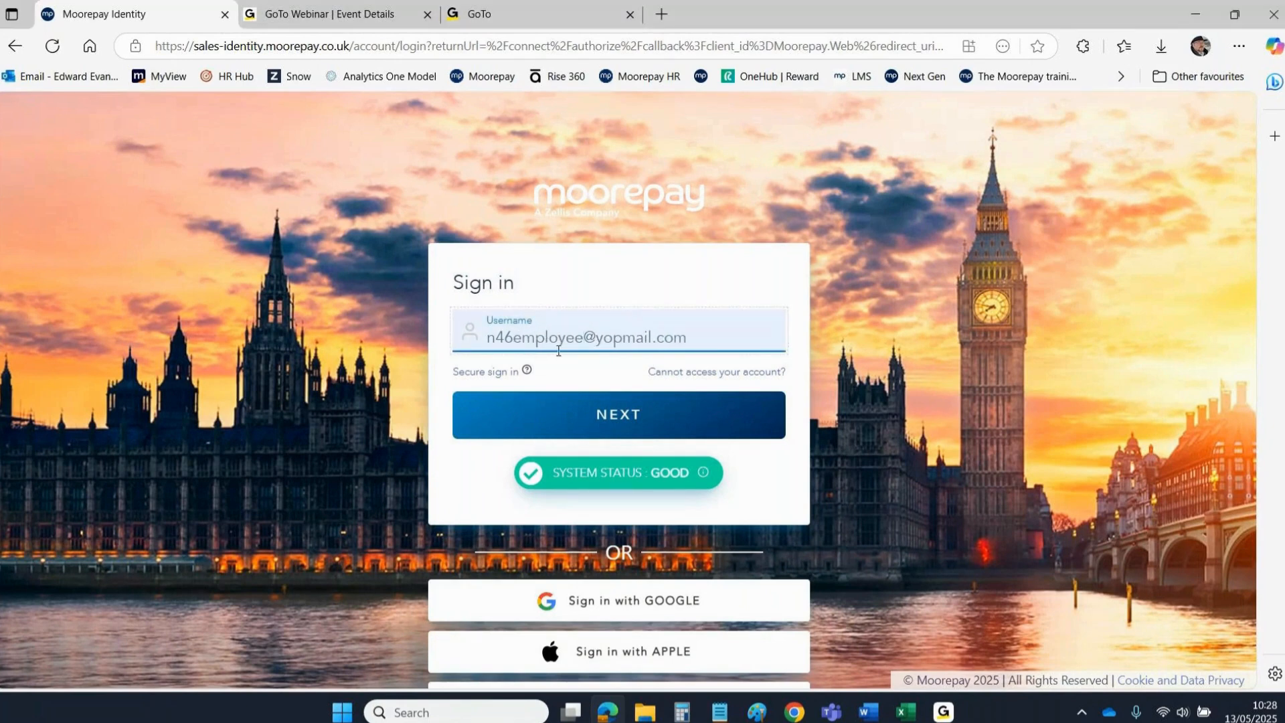
{"action": "left_click", "coordinate": [606, 415]}
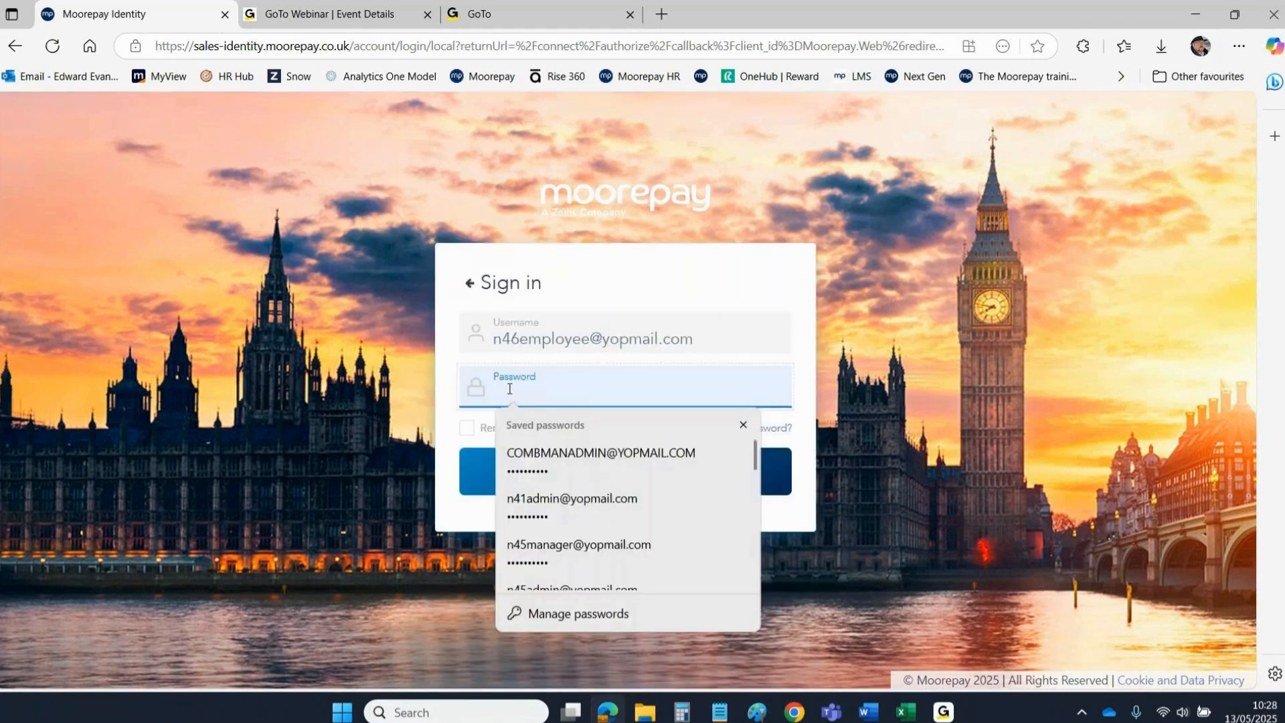
{"action": "type", "text": "******"}
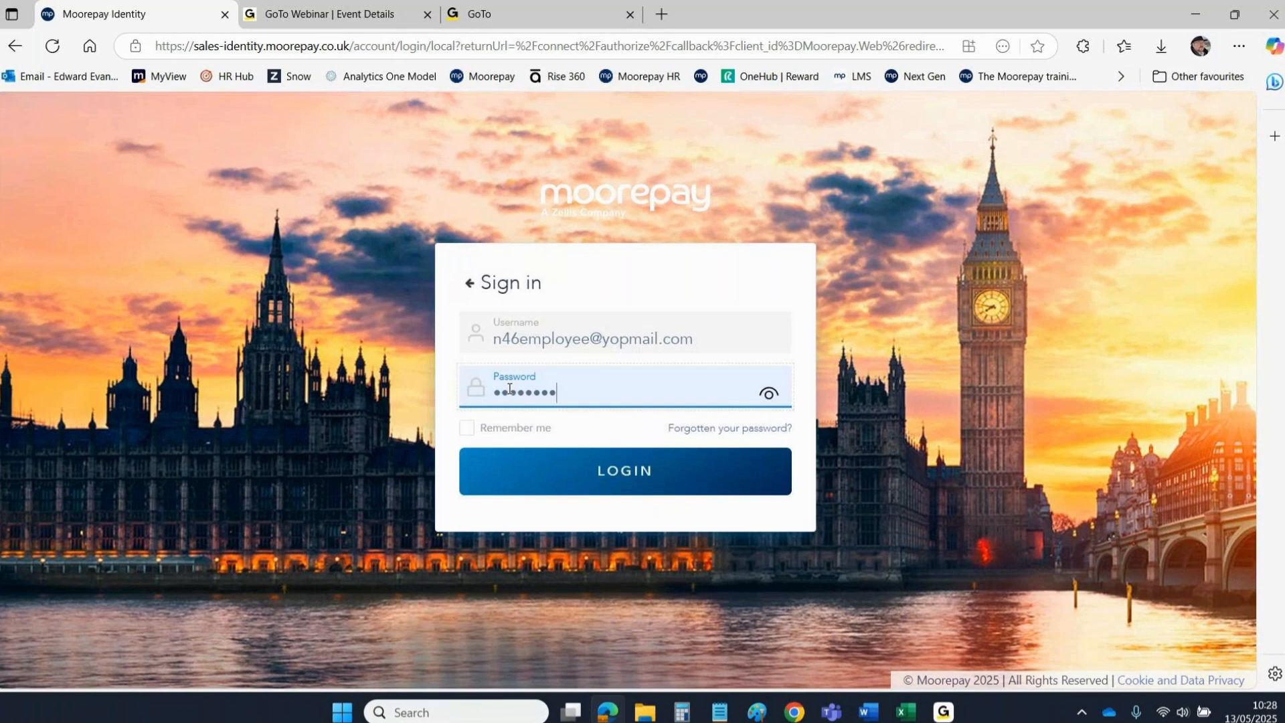
{"action": "left_click", "coordinate": [589, 472]}
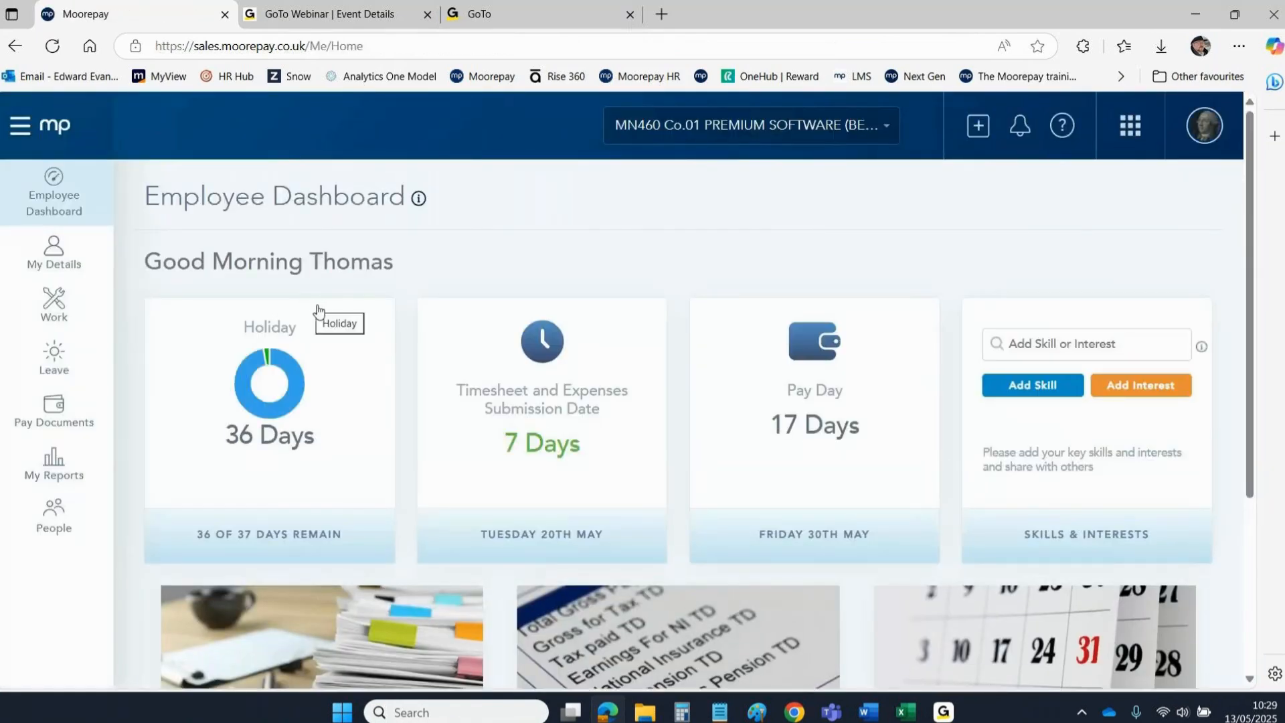
{"action": "left_click", "coordinate": [50, 312]}
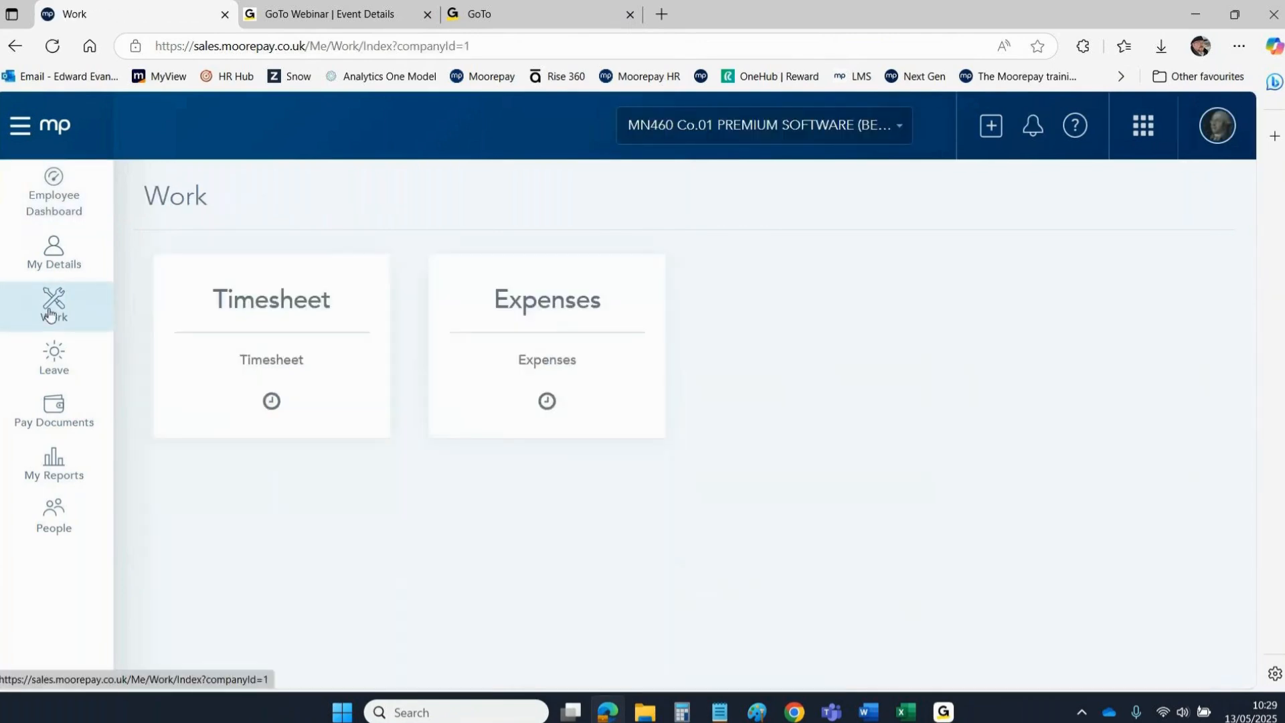
{"action": "left_click", "coordinate": [499, 300]}
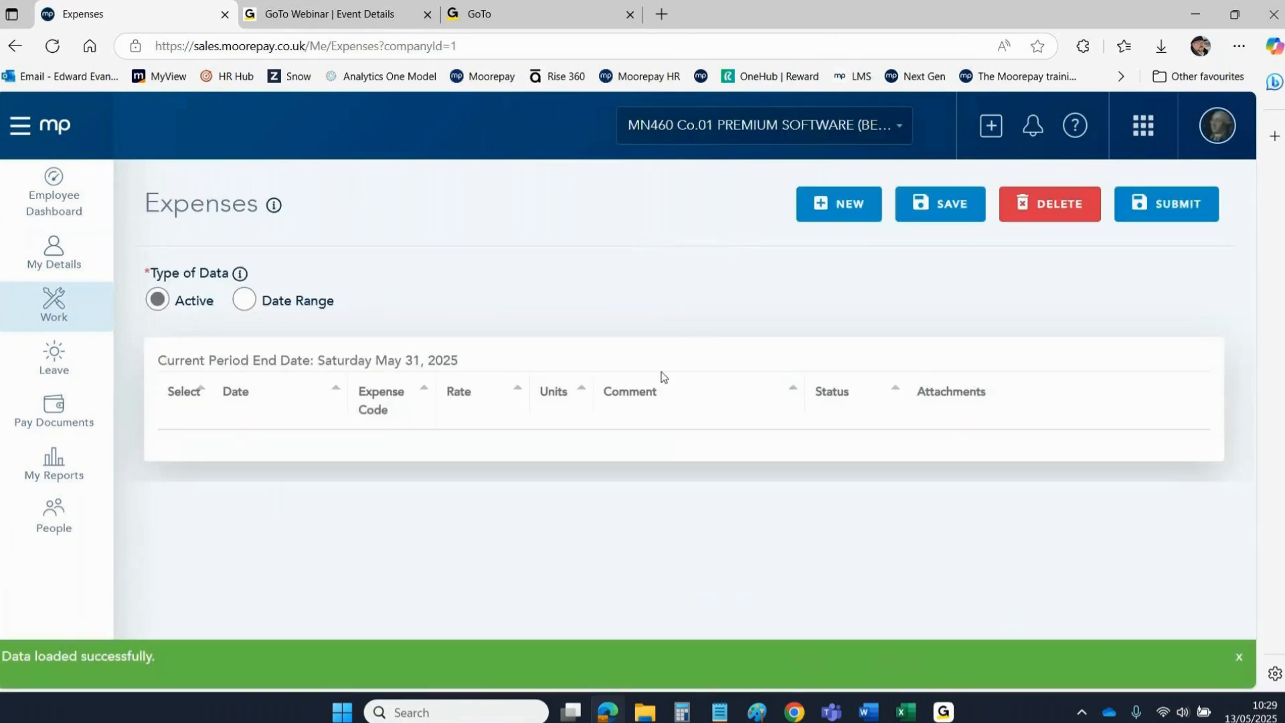
Add a new expense line dated 05/05/2025 with expense code 165 Parking.
{"action": "left_click", "coordinate": [845, 202]}
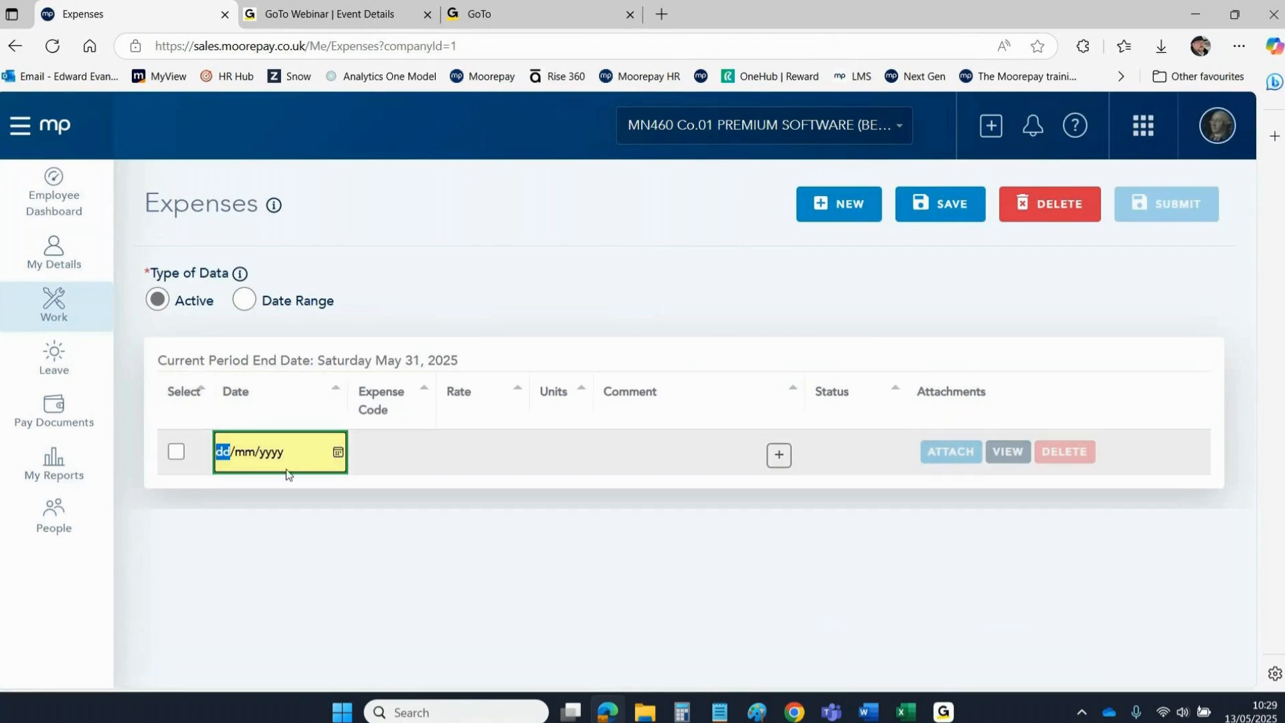
{"action": "left_click", "coordinate": [338, 452]}
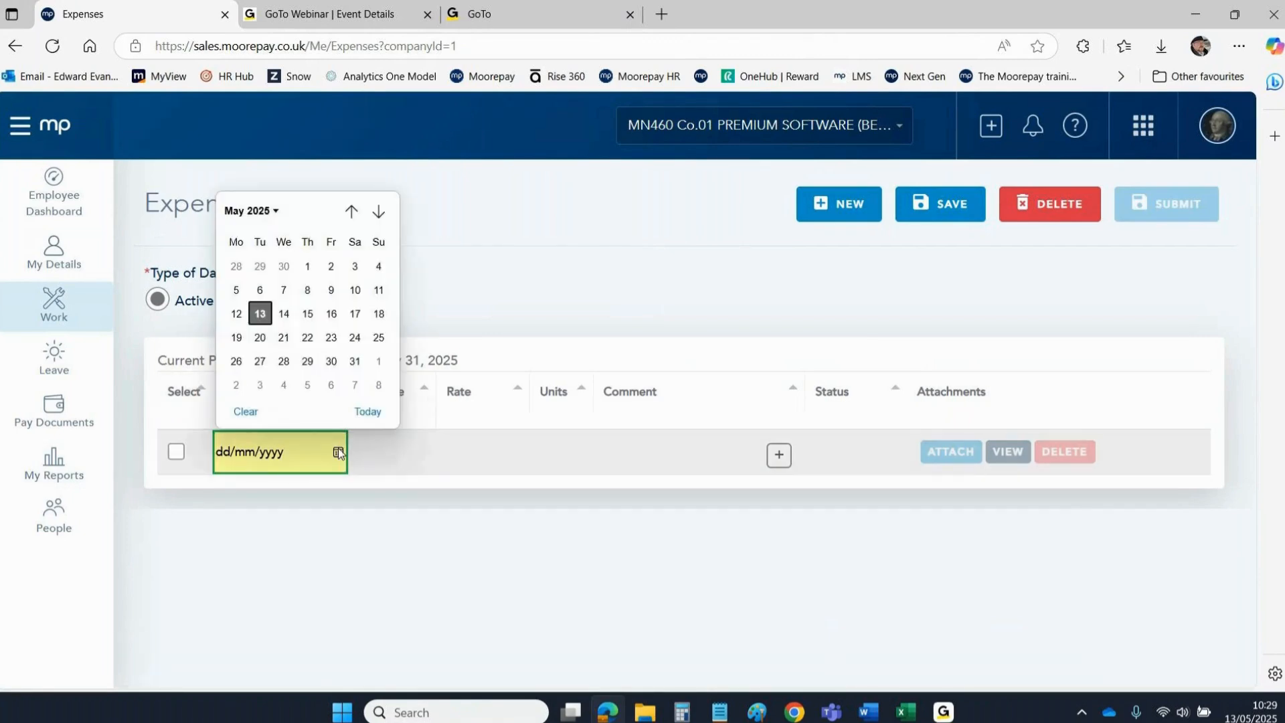
{"action": "left_click", "coordinate": [236, 294]}
{"action": "left_click", "coordinate": [390, 461]}
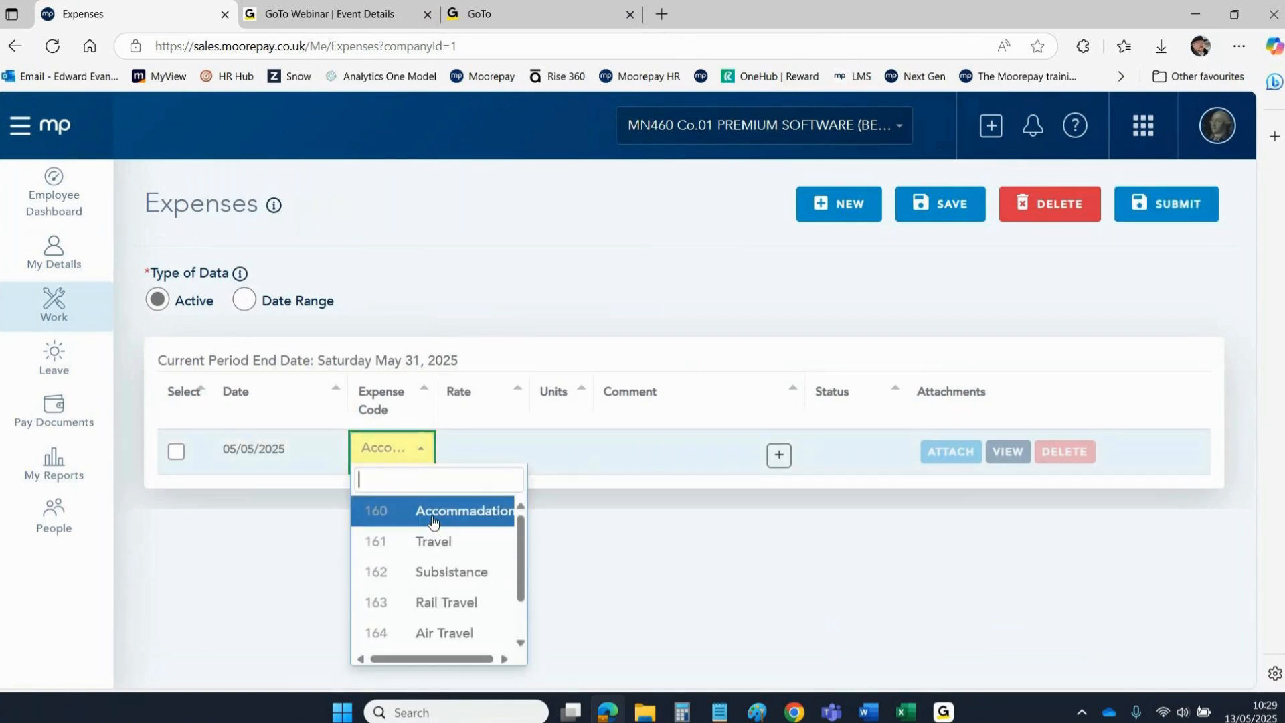
{"action": "scroll", "coordinate": [431, 542], "scroll_direction": "down", "scroll_amount": 1}
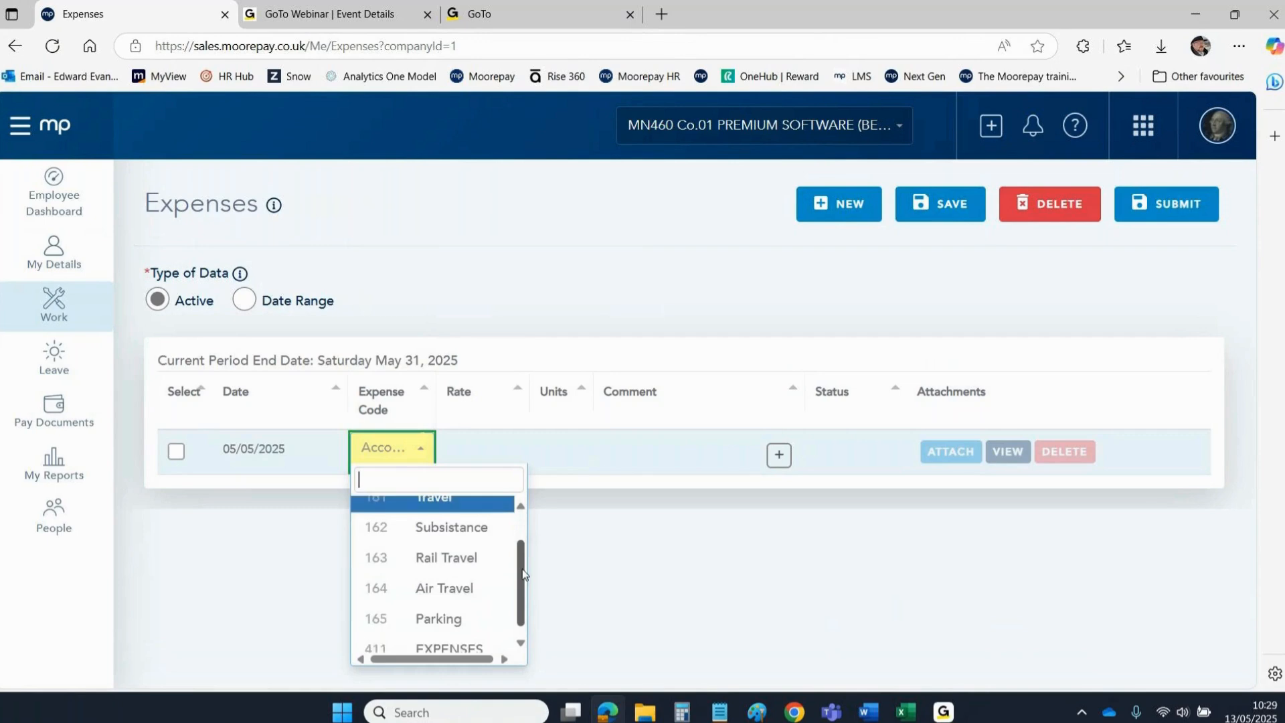
{"action": "left_click", "coordinate": [461, 607]}
Enter rate 1 and 20 units, then close the comment without any text.
{"action": "left_click", "coordinate": [480, 452]}
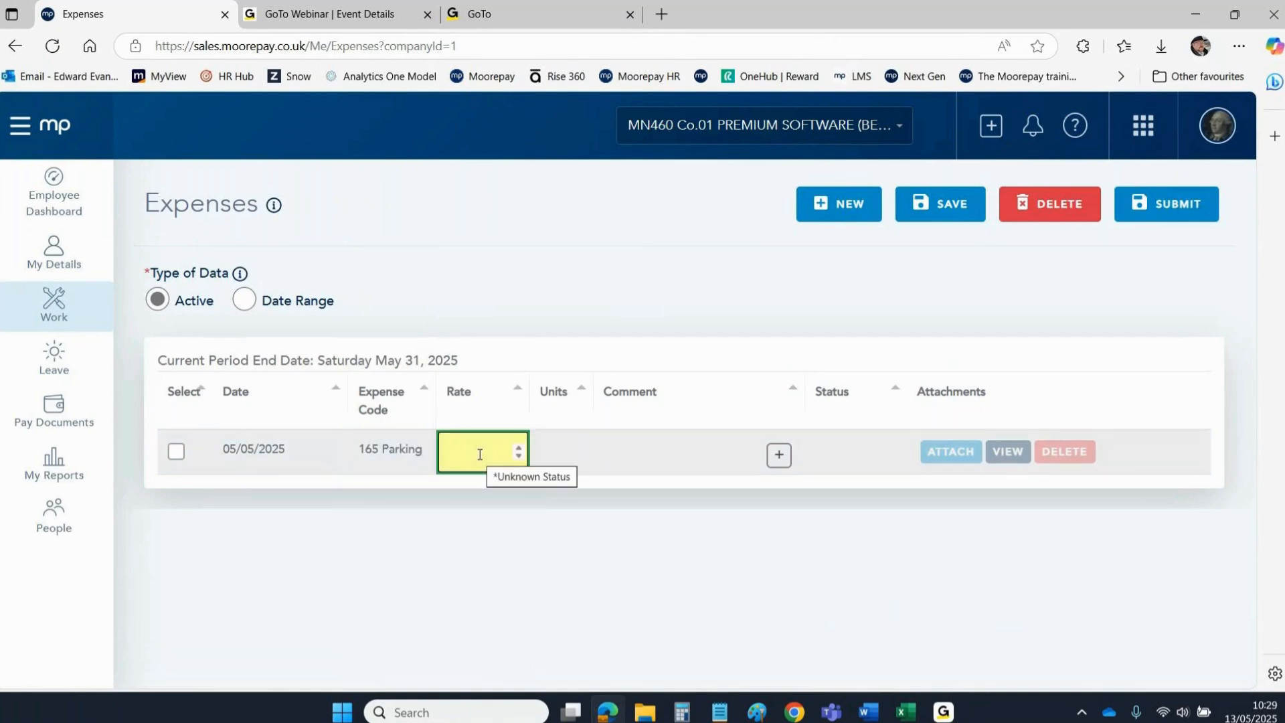
{"action": "type", "text": "1"}
{"action": "left_click", "coordinate": [556, 448]}
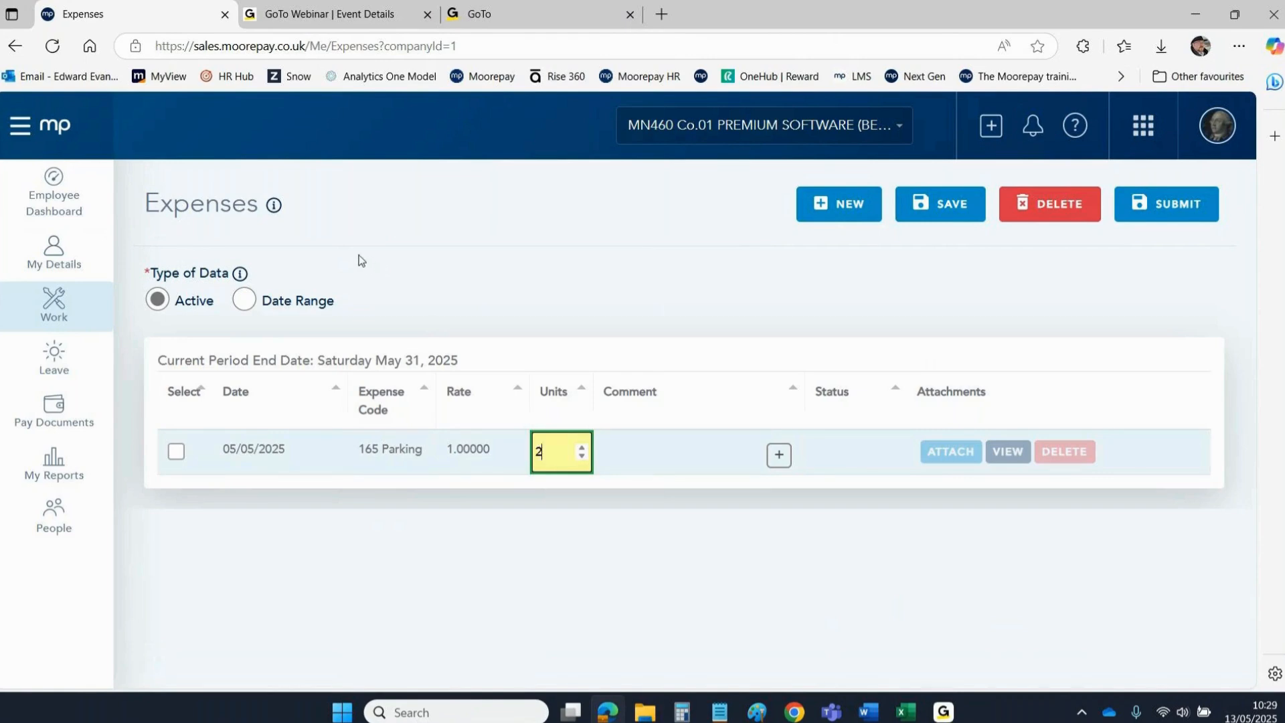
{"action": "left_click", "coordinate": [359, 173]}
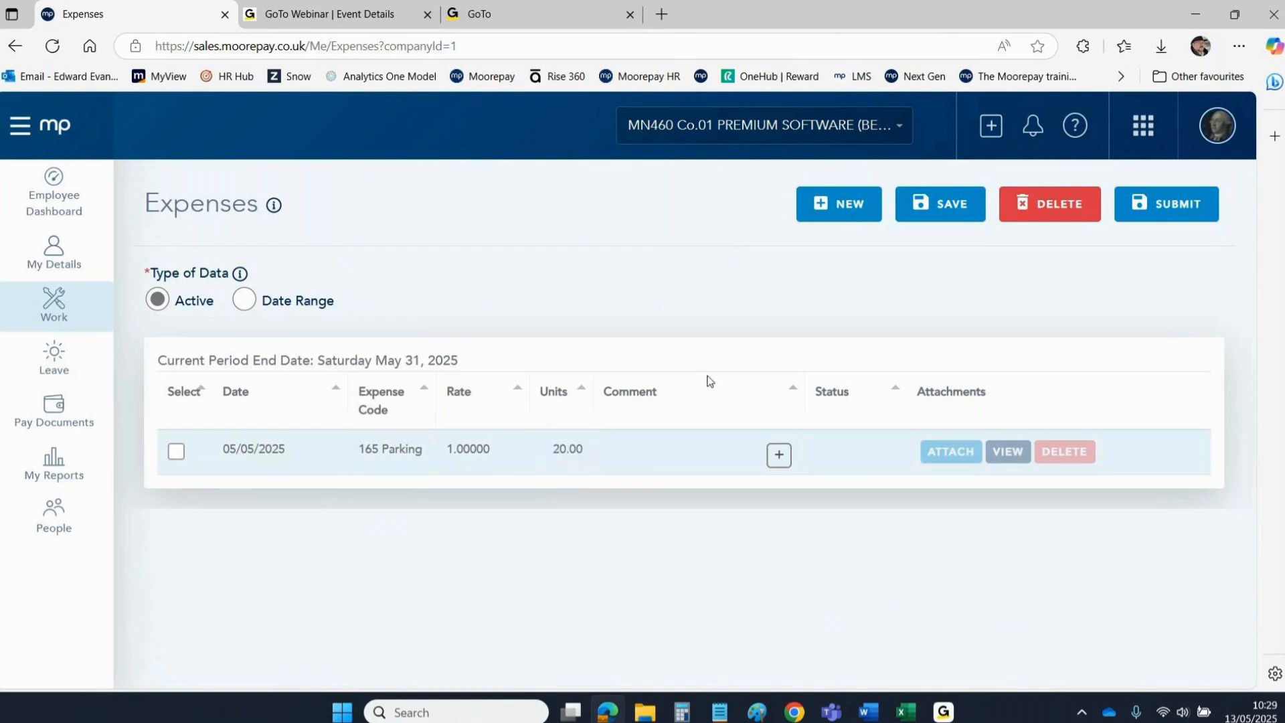
{"action": "left_click", "coordinate": [701, 453]}
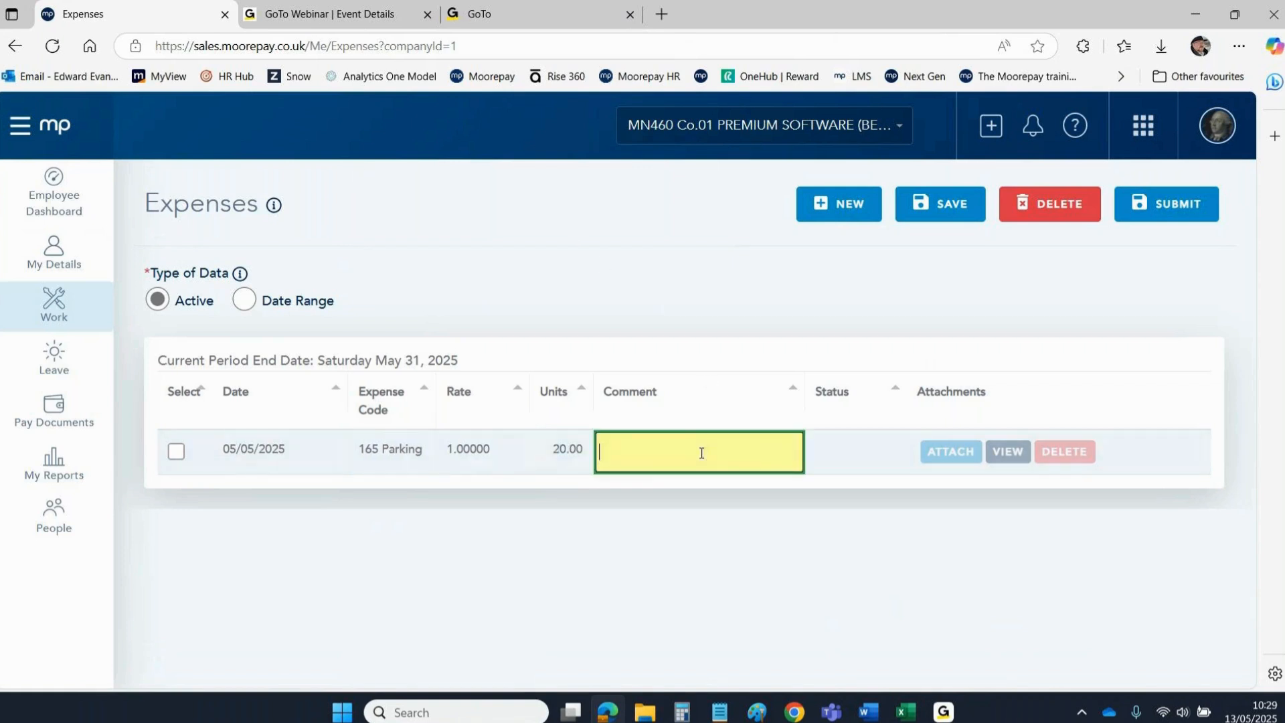
{"action": "left_click", "coordinate": [626, 241]}
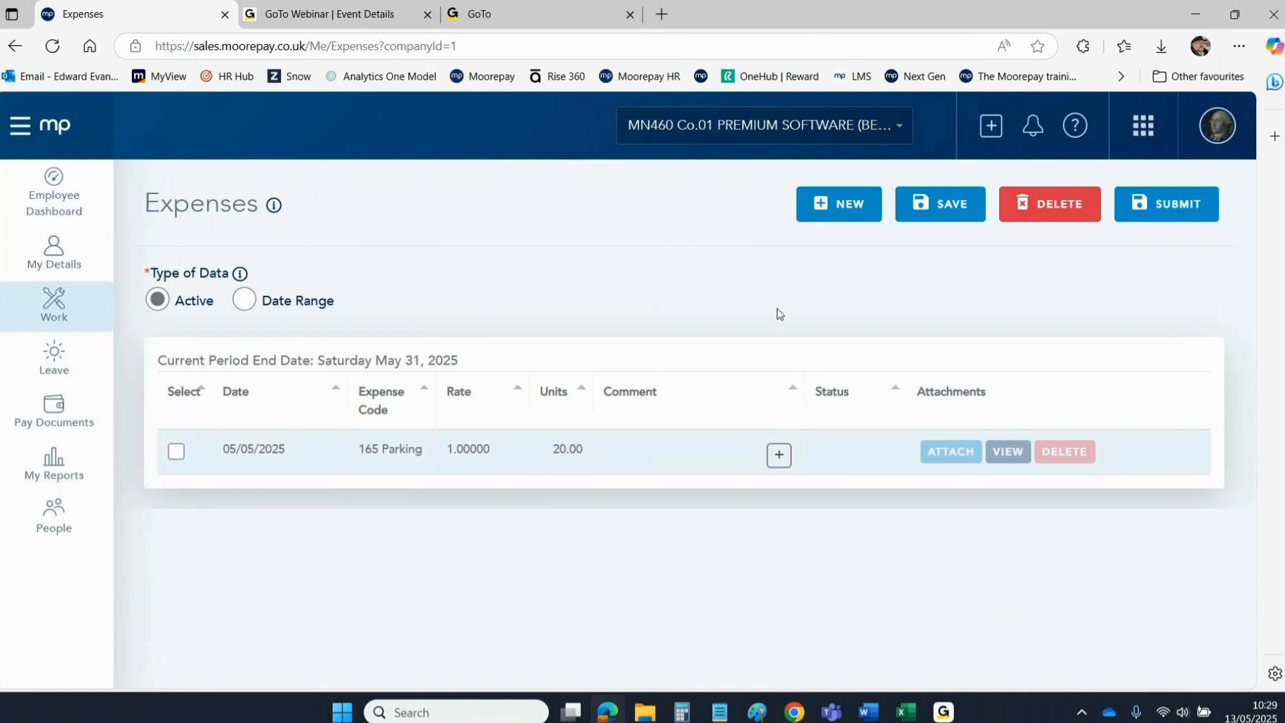
Save the 05/05/2025 165 Parking expense line of 20.00 units.
{"action": "left_click", "coordinate": [942, 201]}
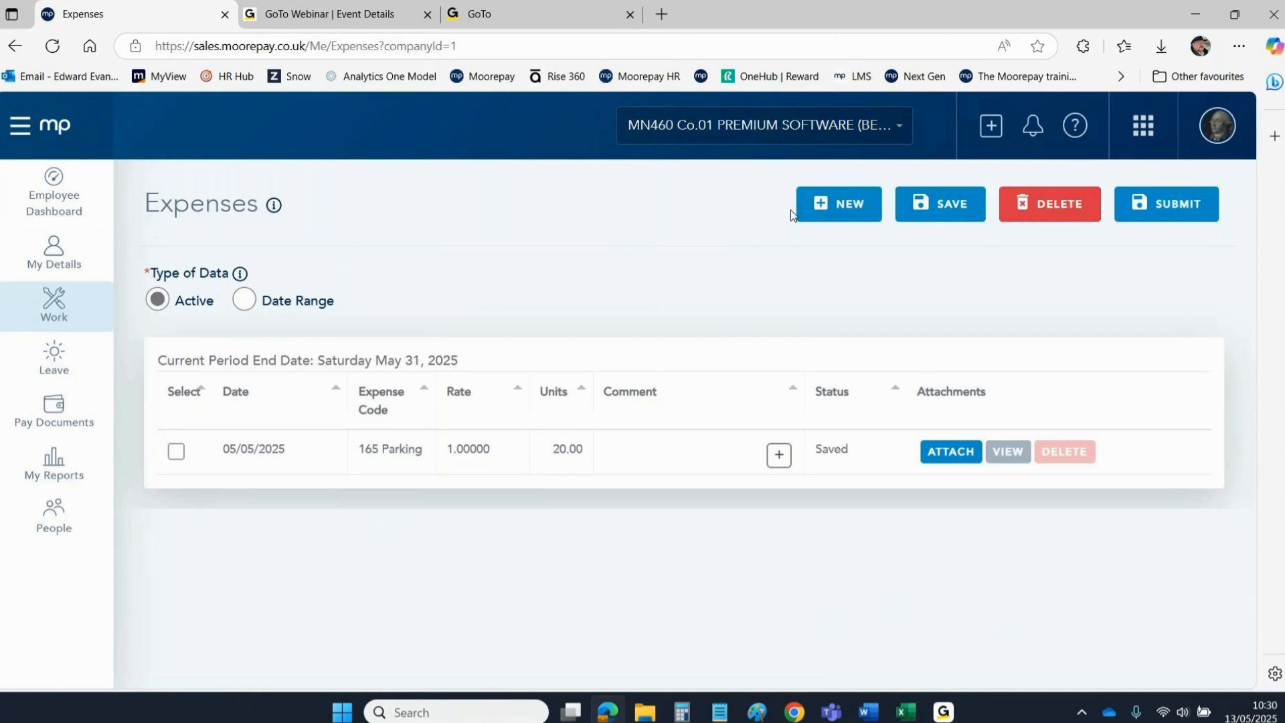
Add and save a 07/05/2025 163 Rail Travel line at rate 1 for 30 units.
{"action": "left_click", "coordinate": [846, 205]}
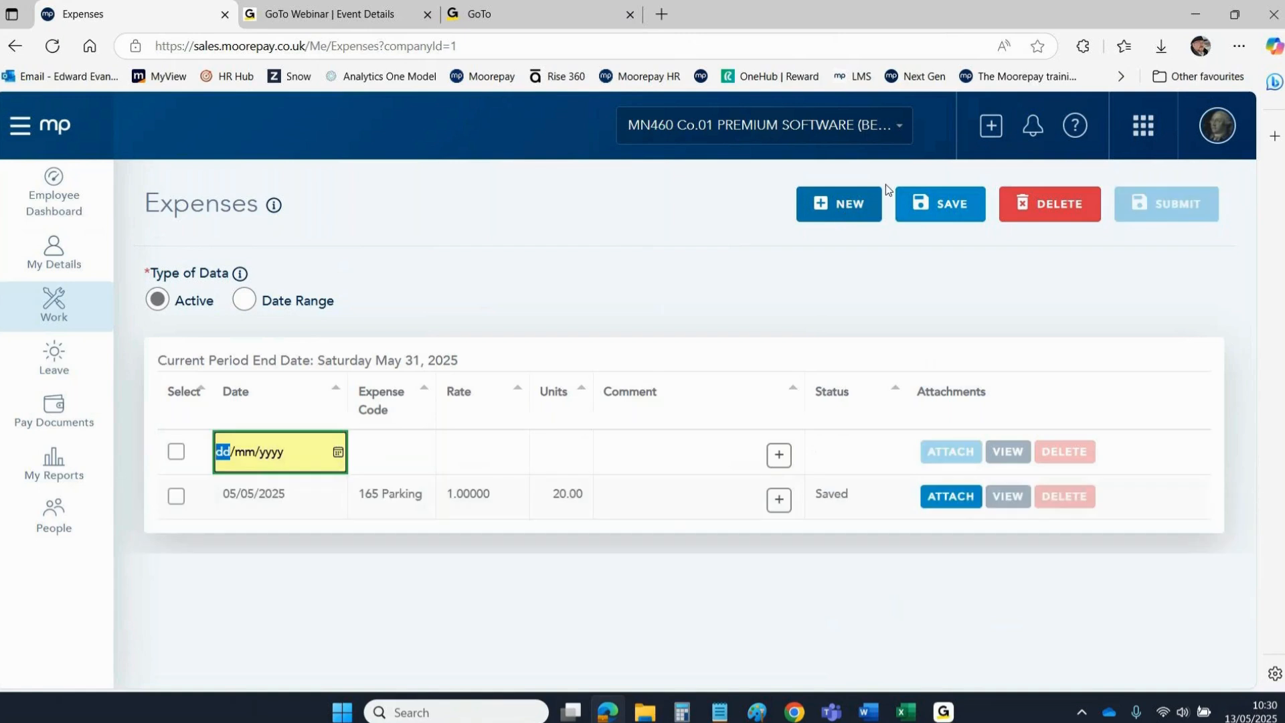
{"action": "left_click", "coordinate": [330, 453]}
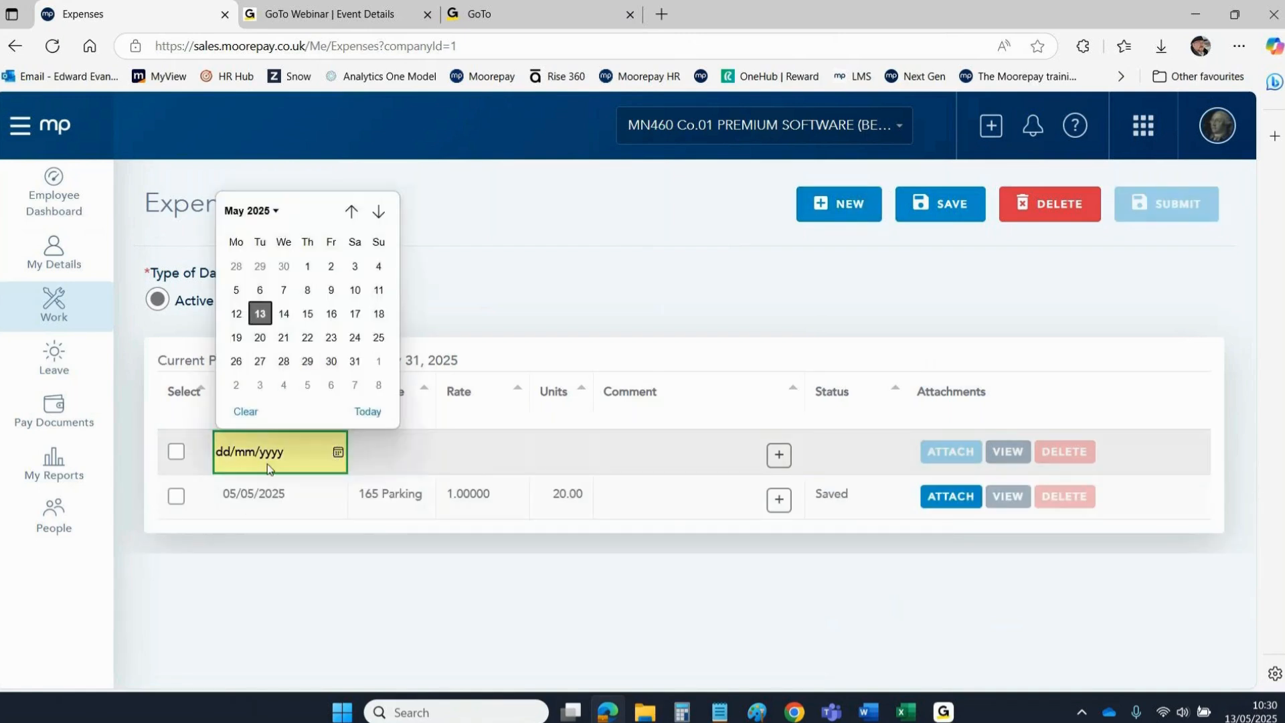
{"action": "left_click", "coordinate": [282, 292]}
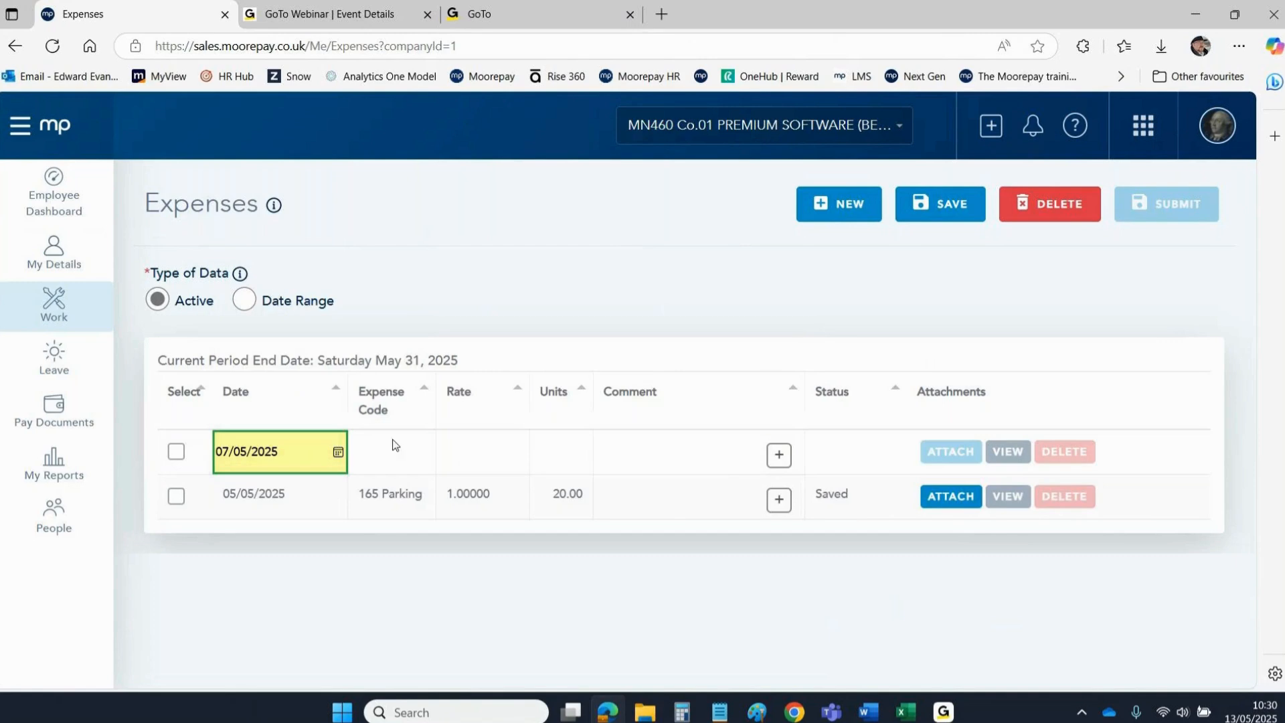
{"action": "left_click", "coordinate": [375, 462]}
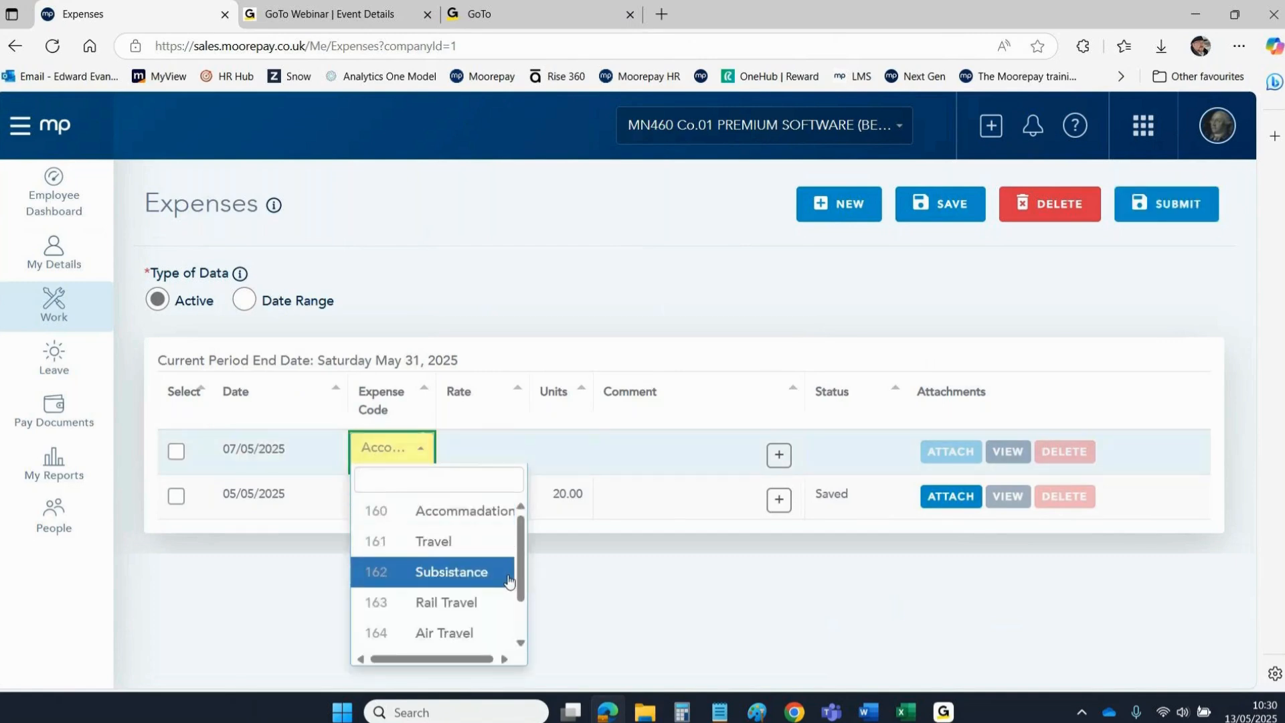
{"action": "left_click", "coordinate": [429, 599]}
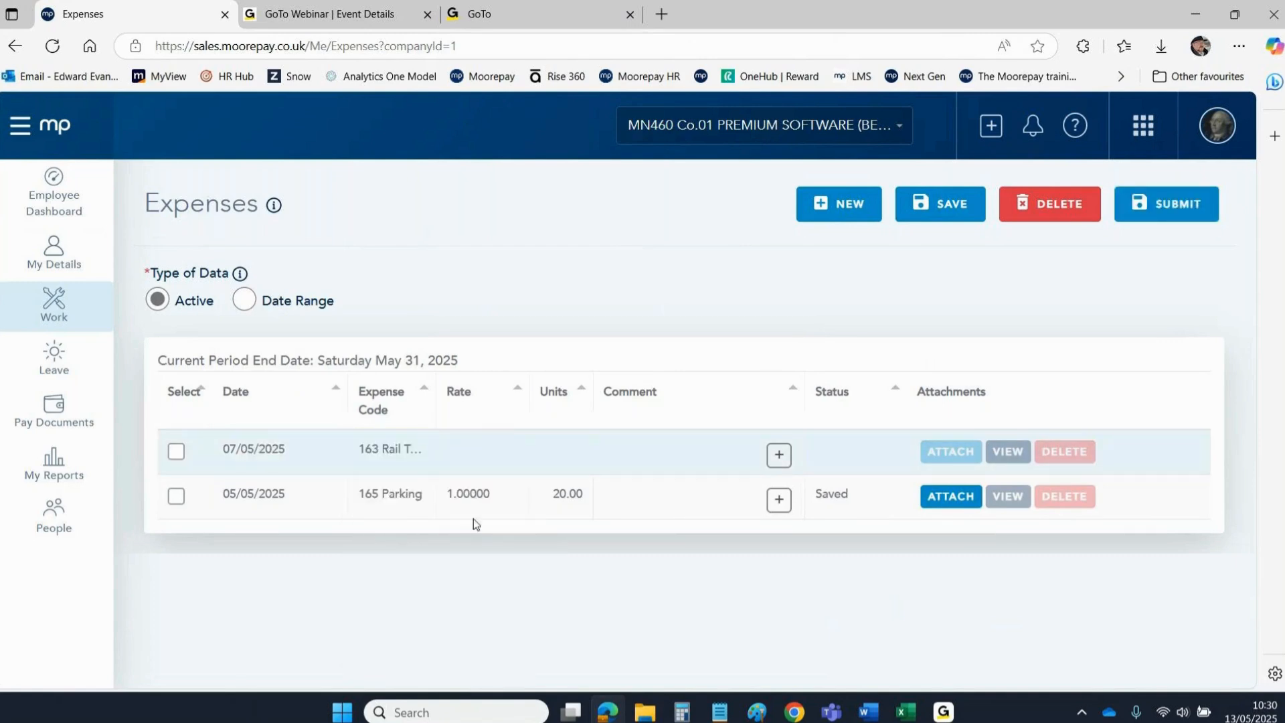
{"action": "left_click", "coordinate": [493, 451]}
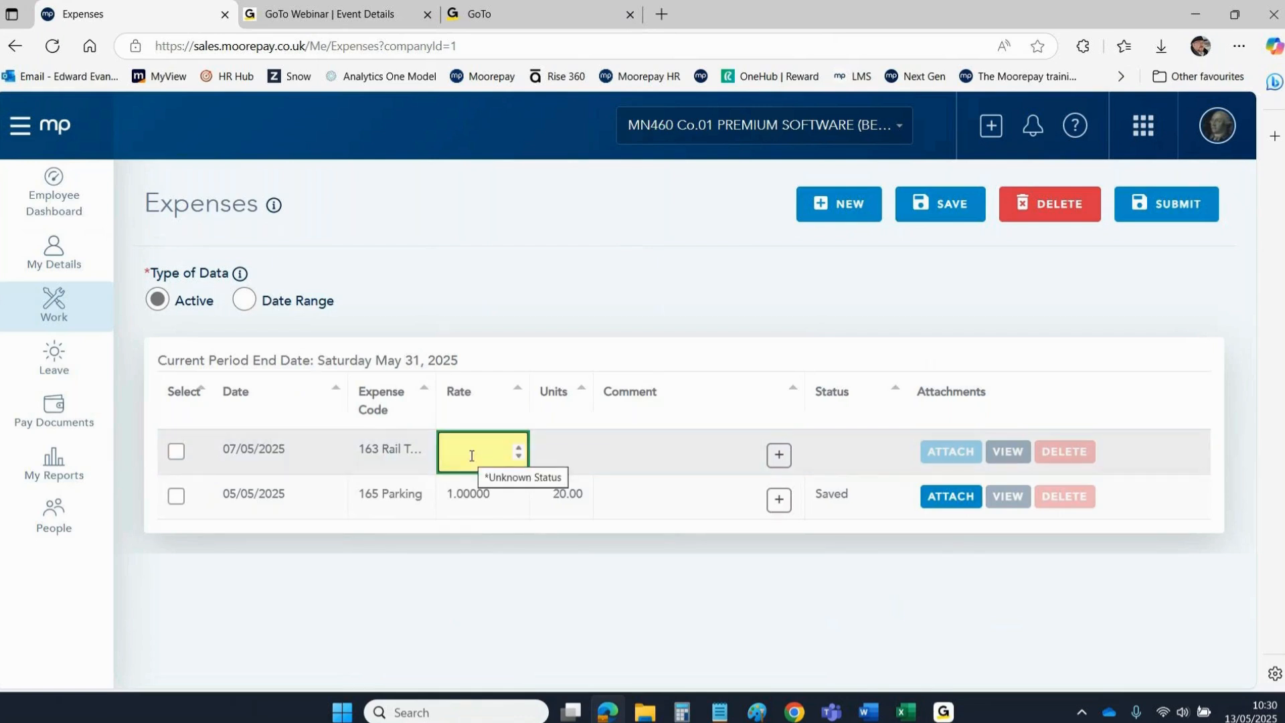
{"action": "type", "text": "1"}
{"action": "left_click", "coordinate": [574, 447]}
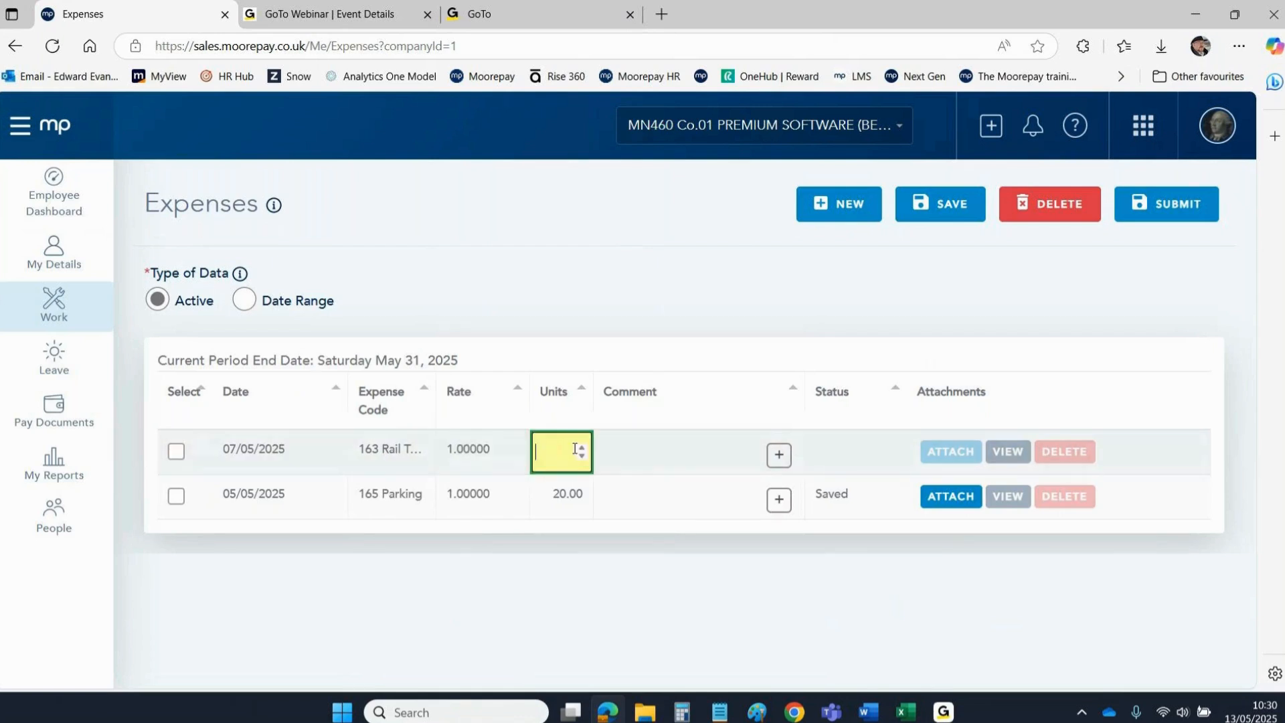
{"action": "type", "text": "30"}
{"action": "left_click", "coordinate": [489, 273]}
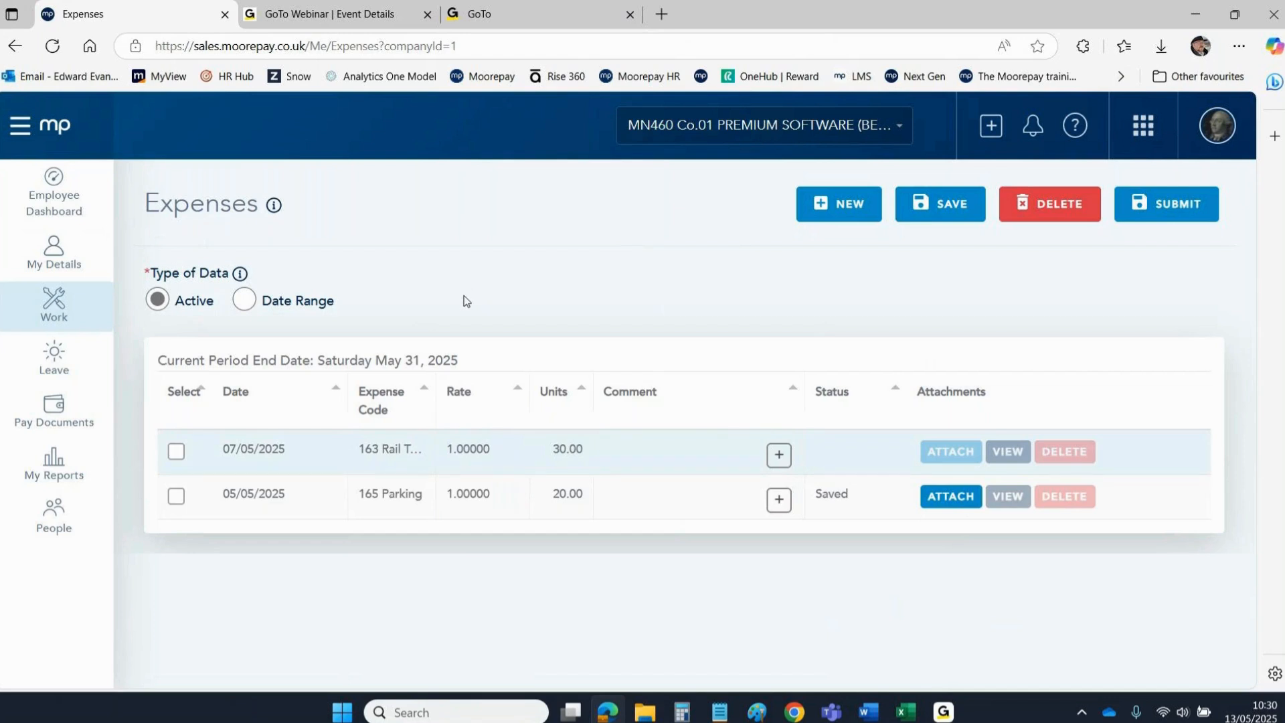
{"action": "left_click", "coordinate": [937, 204]}
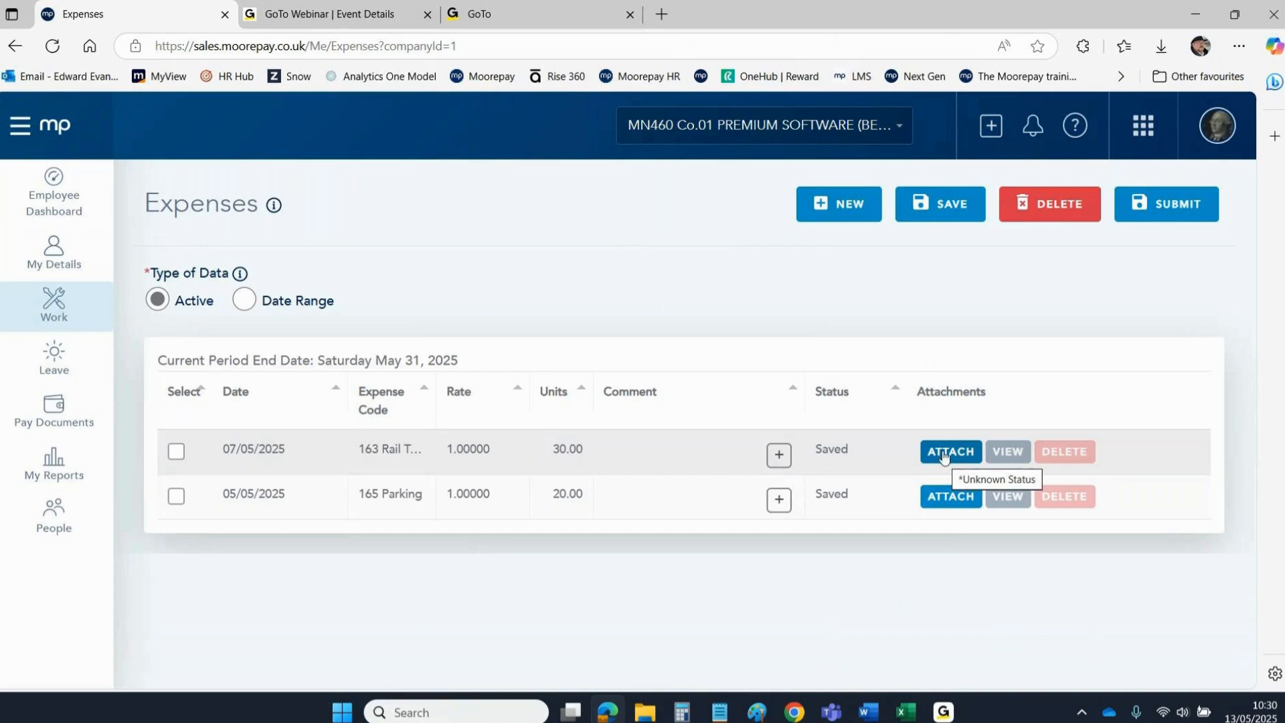
Attach Previews0923.pdf from the Desktop to the 07/05/2025 Rail Travel line.
{"action": "left_click", "coordinate": [944, 453]}
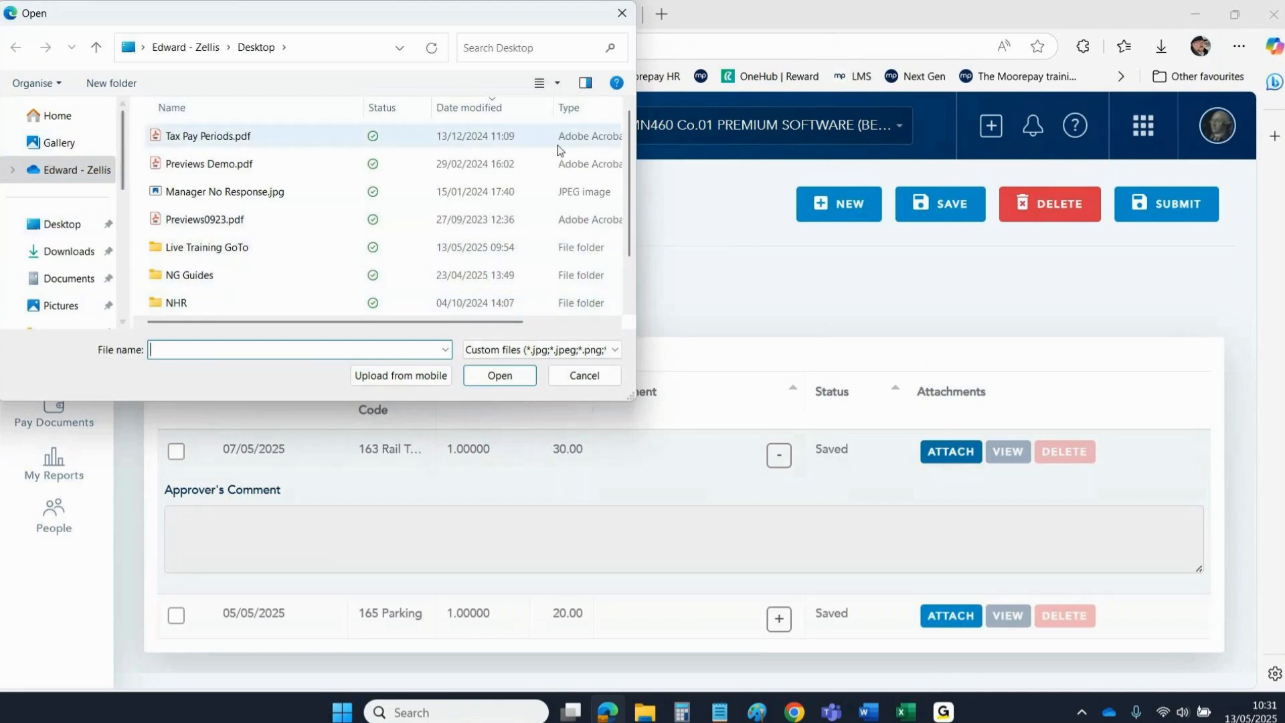
{"action": "mouse_move", "coordinate": [629, 144]}
{"action": "left_mouse_down"}
{"action": "mouse_move", "coordinate": [641, 264]}
{"action": "mouse_move", "coordinate": [637, 121]}
{"action": "left_mouse_up"}
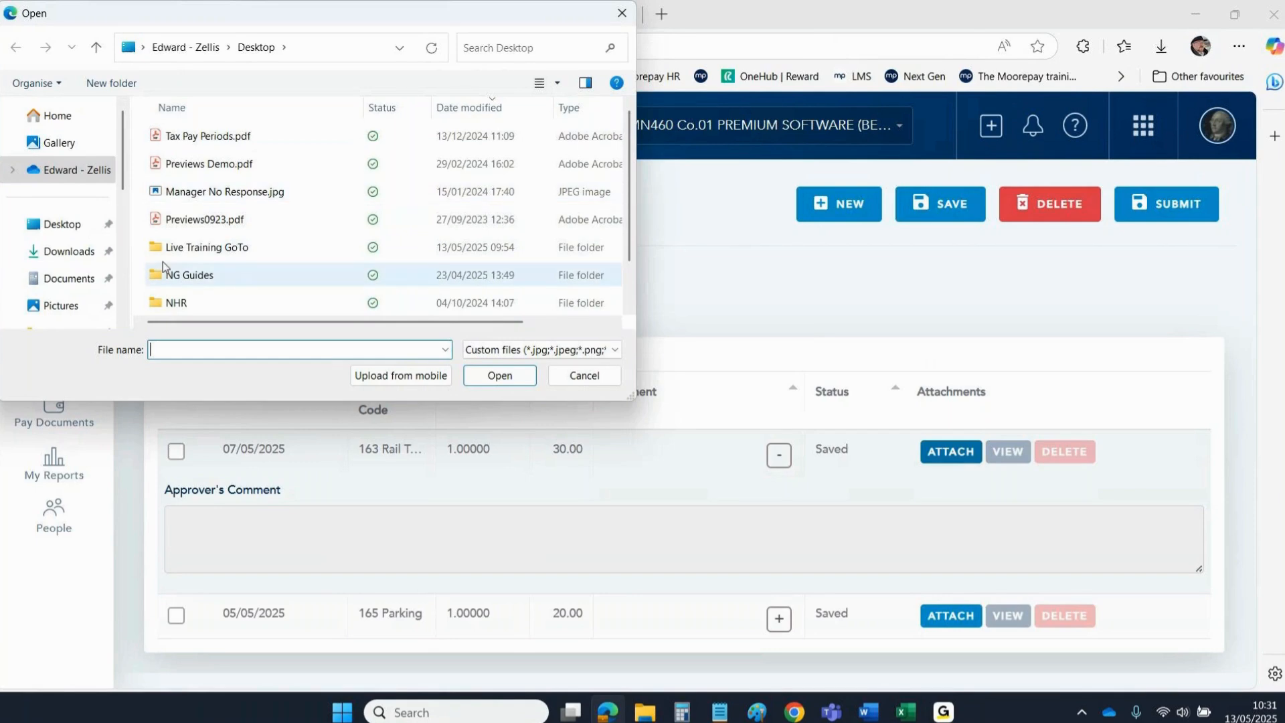
{"action": "left_click", "coordinate": [193, 227]}
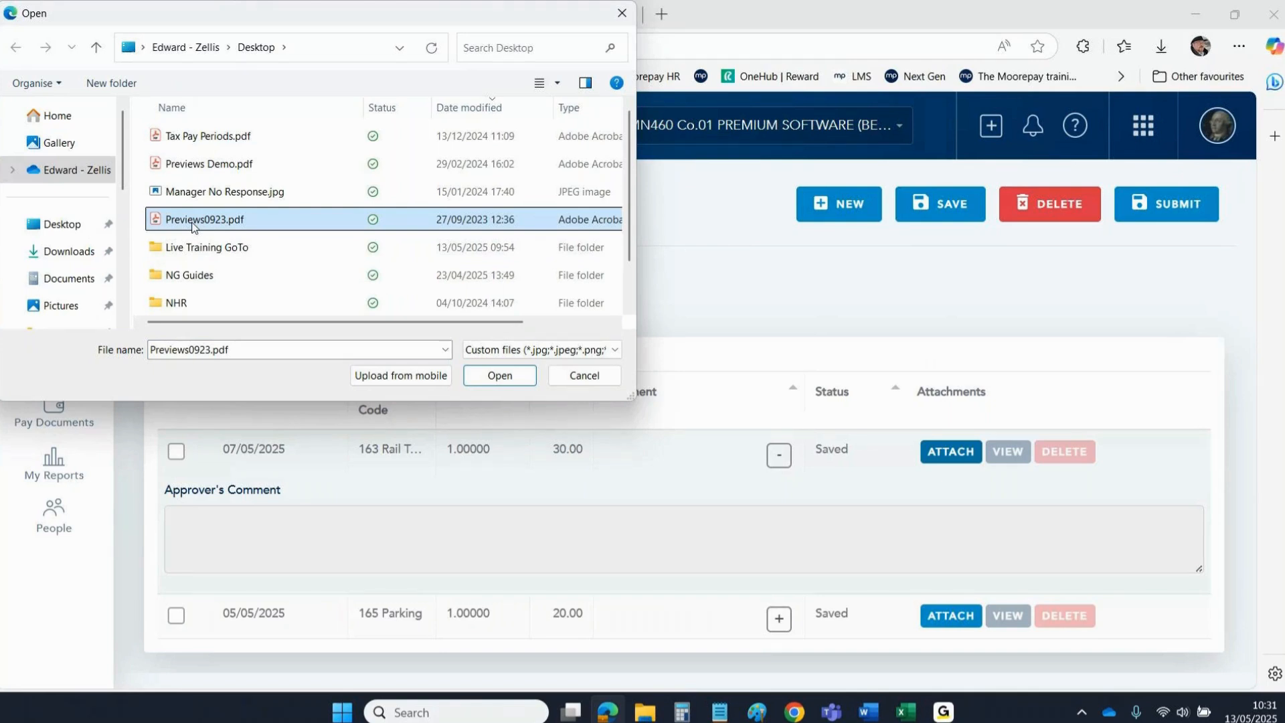
{"action": "left_click", "coordinate": [570, 378]}
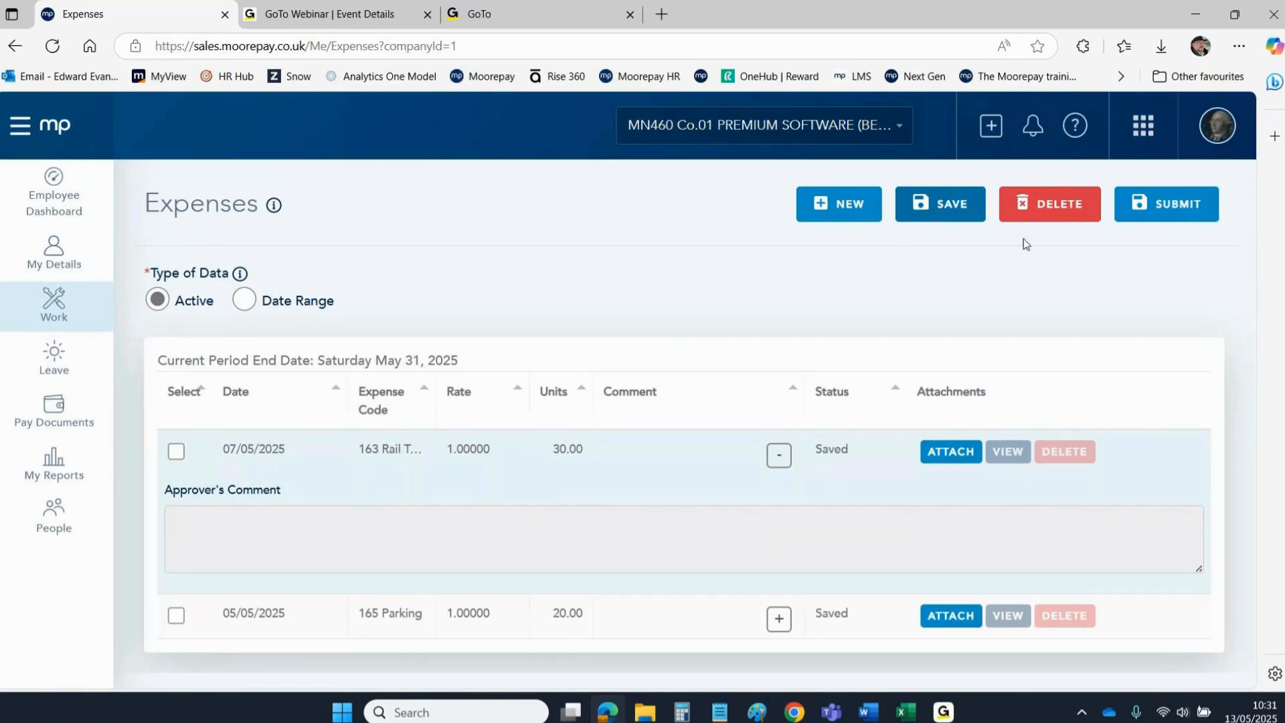
Submit the Rail Travel and Parking lines to the manager, then review the Rail Travel details.
{"action": "left_click", "coordinate": [1150, 214]}
{"action": "left_click_drag", "start_coordinate": [512, 344], "coordinate": [715, 418]}
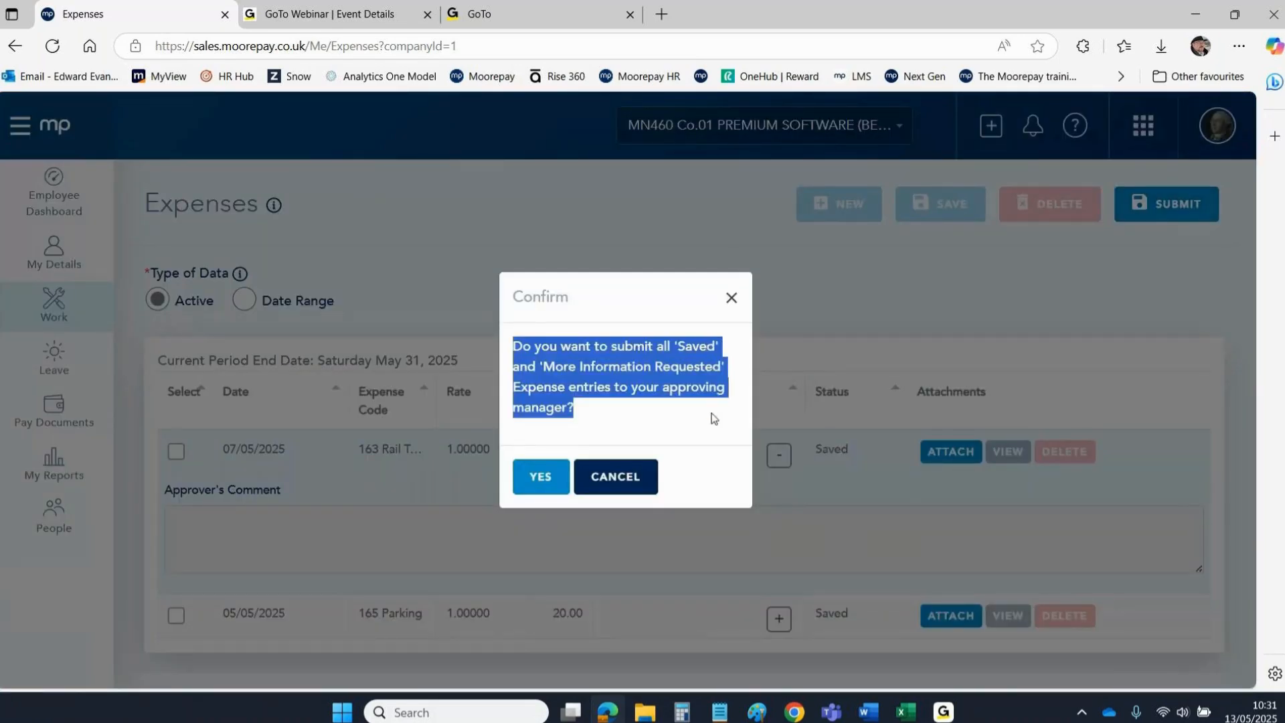
{"action": "left_click", "coordinate": [543, 477]}
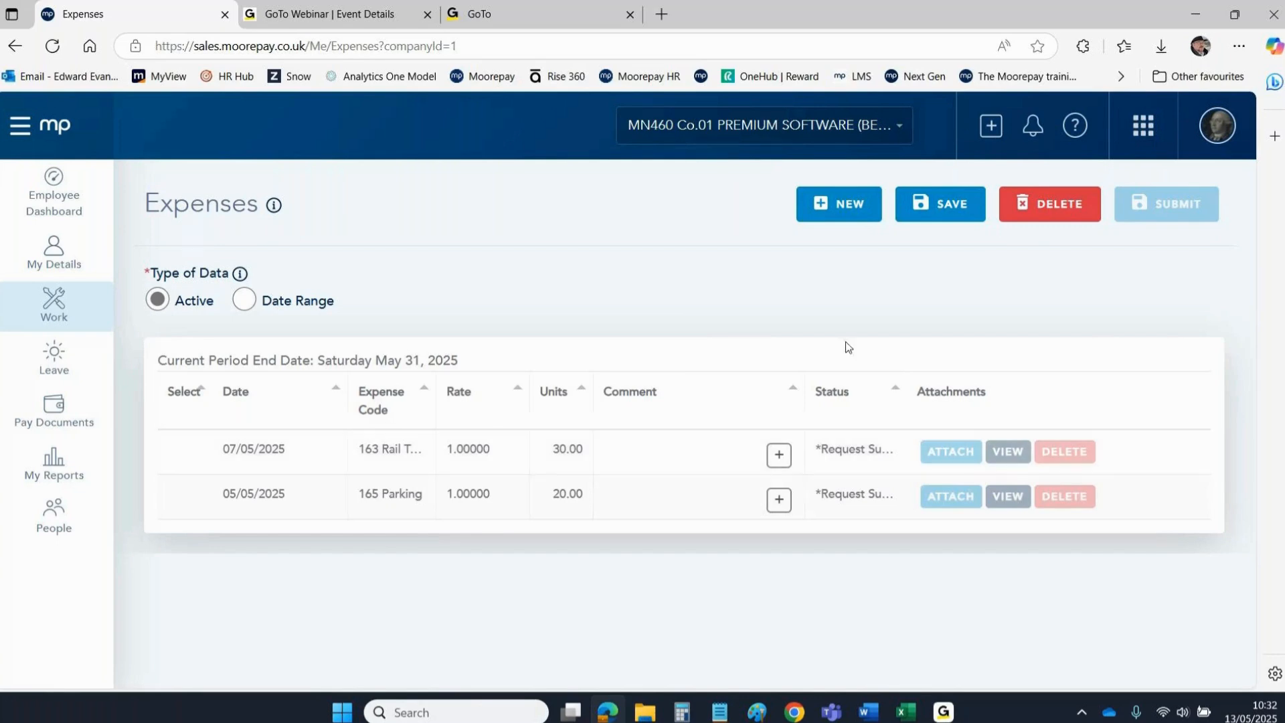
{"action": "left_click", "coordinate": [178, 459]}
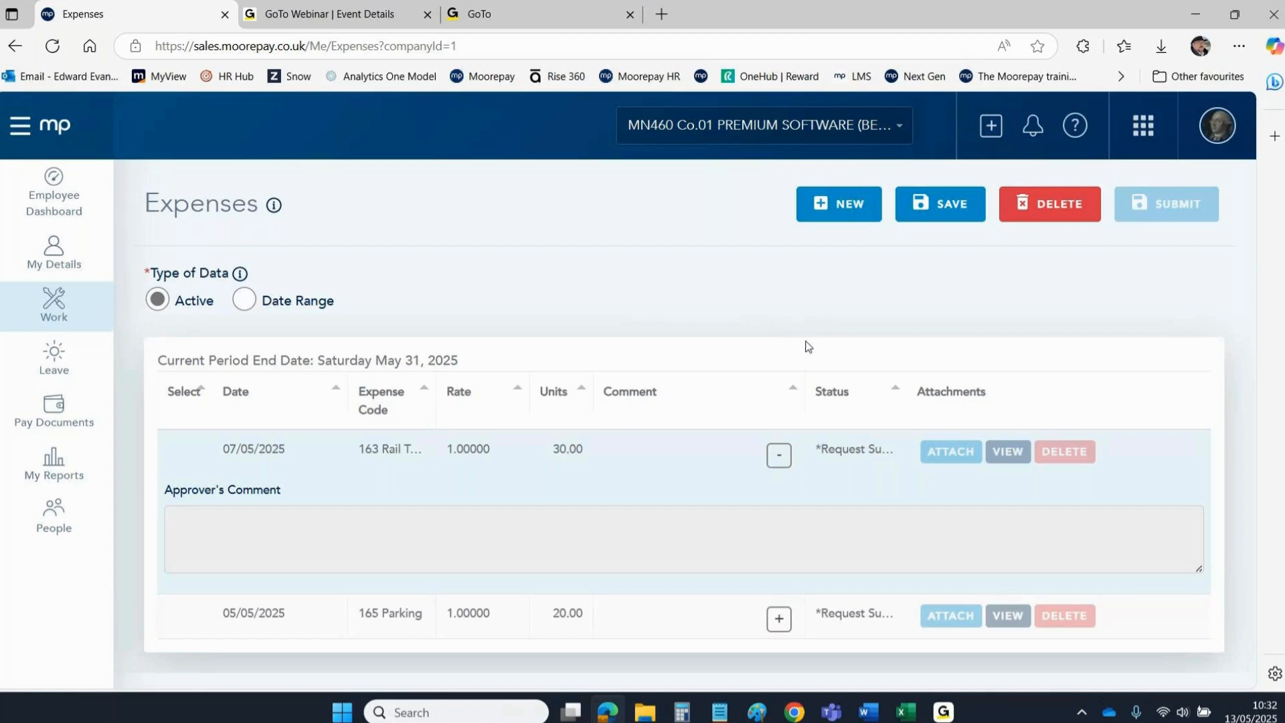
{"action": "left_click", "coordinate": [348, 482]}
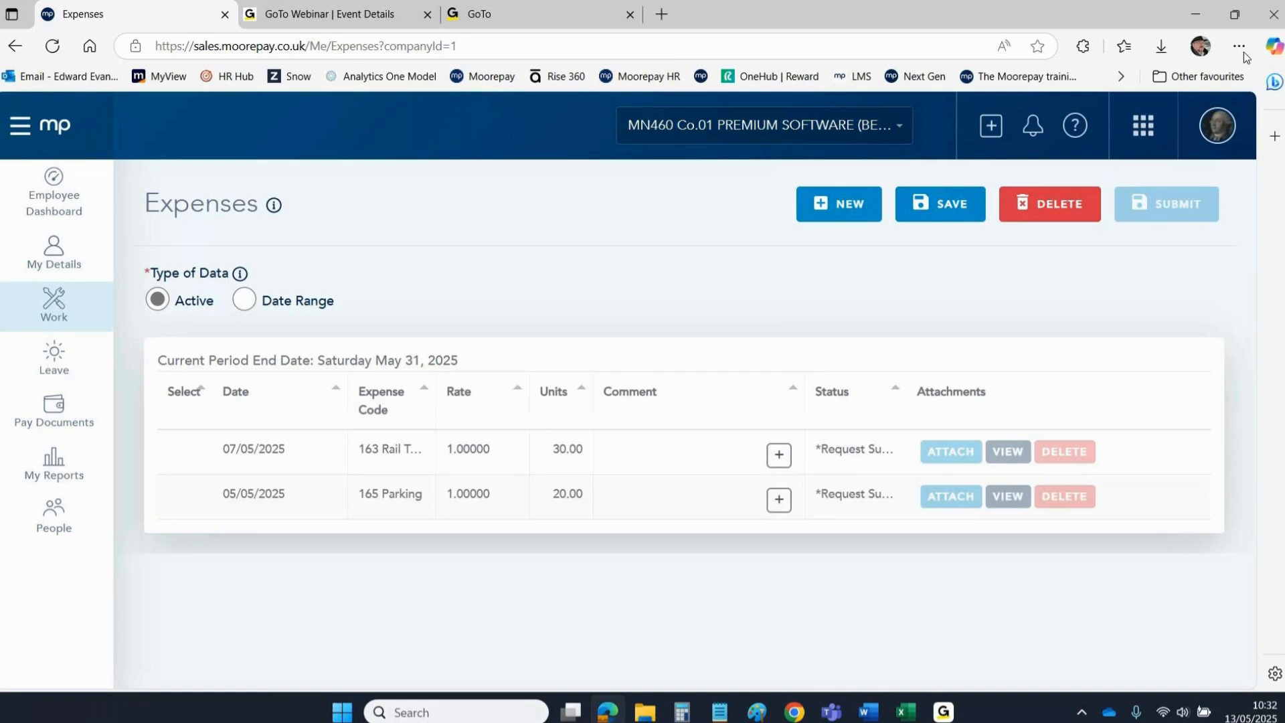
Log out of the employee account and return to the sign-in page.
{"action": "left_click", "coordinate": [1216, 126]}
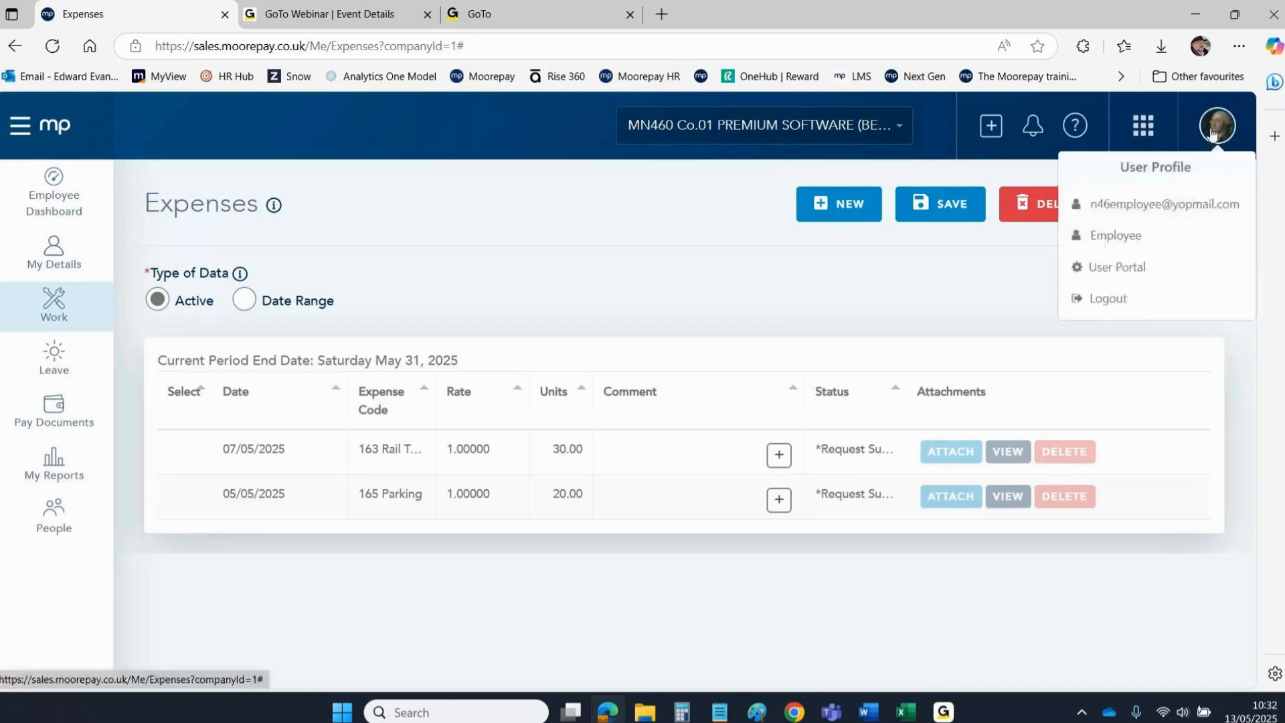
{"action": "left_click", "coordinate": [1111, 299]}
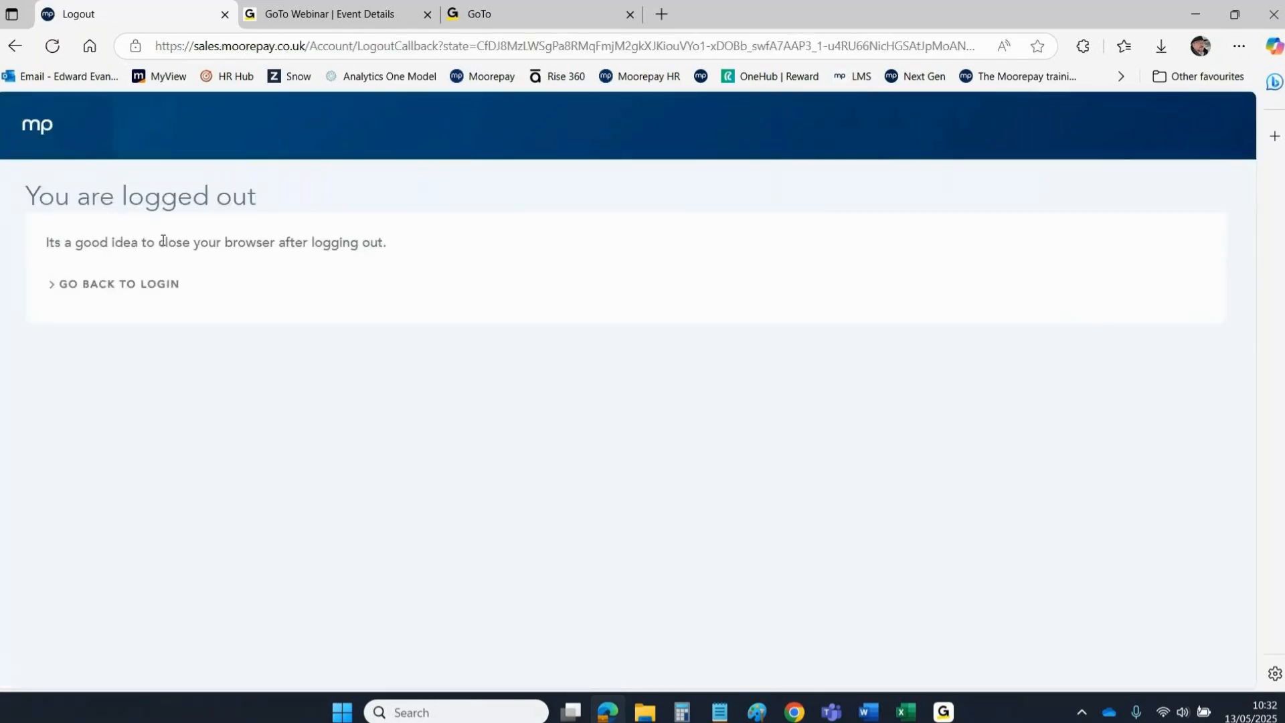
{"action": "left_click", "coordinate": [111, 288]}
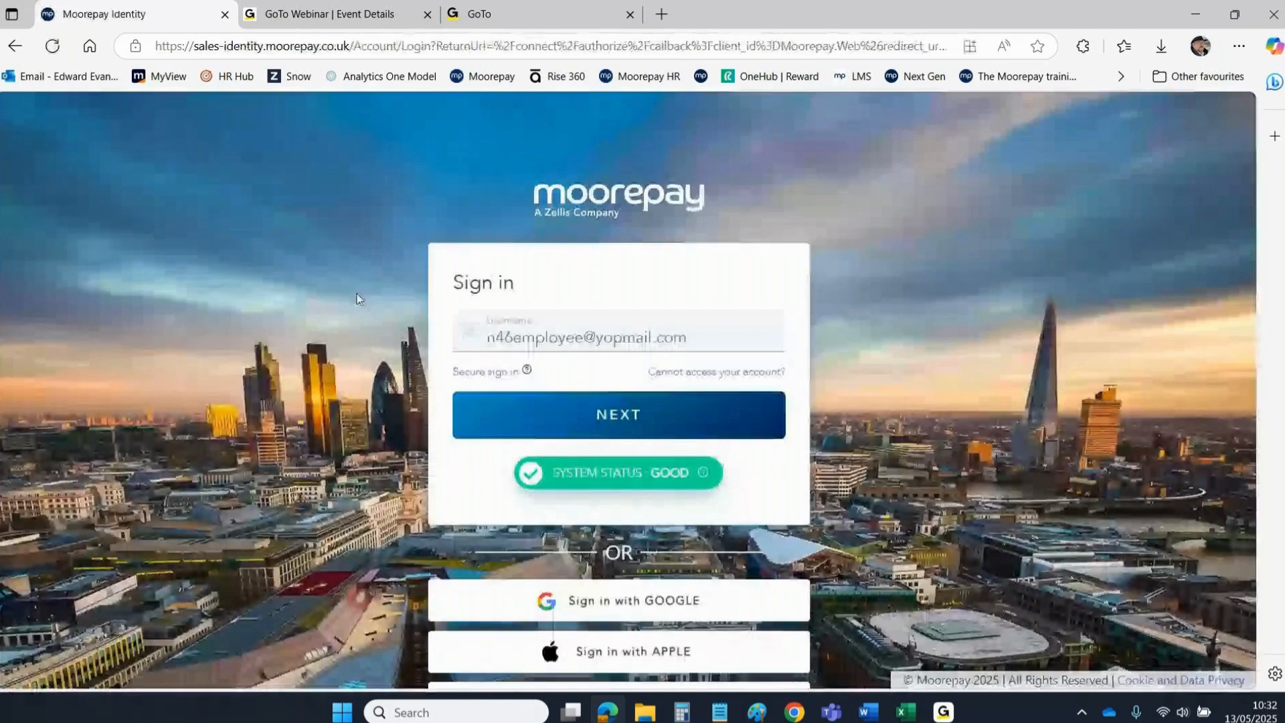
Sign in with the manager's username and the account password.
{"action": "left_click", "coordinate": [583, 329]}
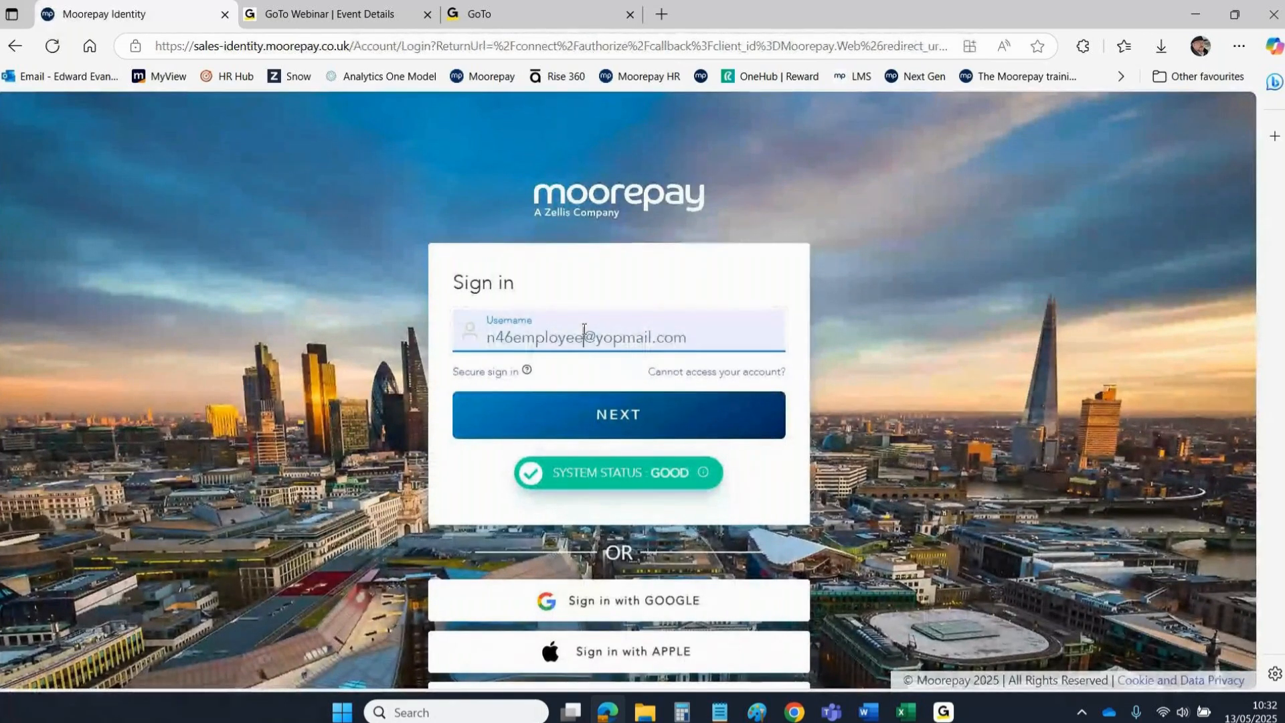
{"action": "key", "text": "BackSpace"}
{"action": "key", "text": "BackSpace"}
{"action": "key", "text": "BackSpace"}
{"action": "key", "text": "BackSpace"}
{"action": "key", "text": "BackSpace"}
{"action": "key", "text": "BackSpace"}
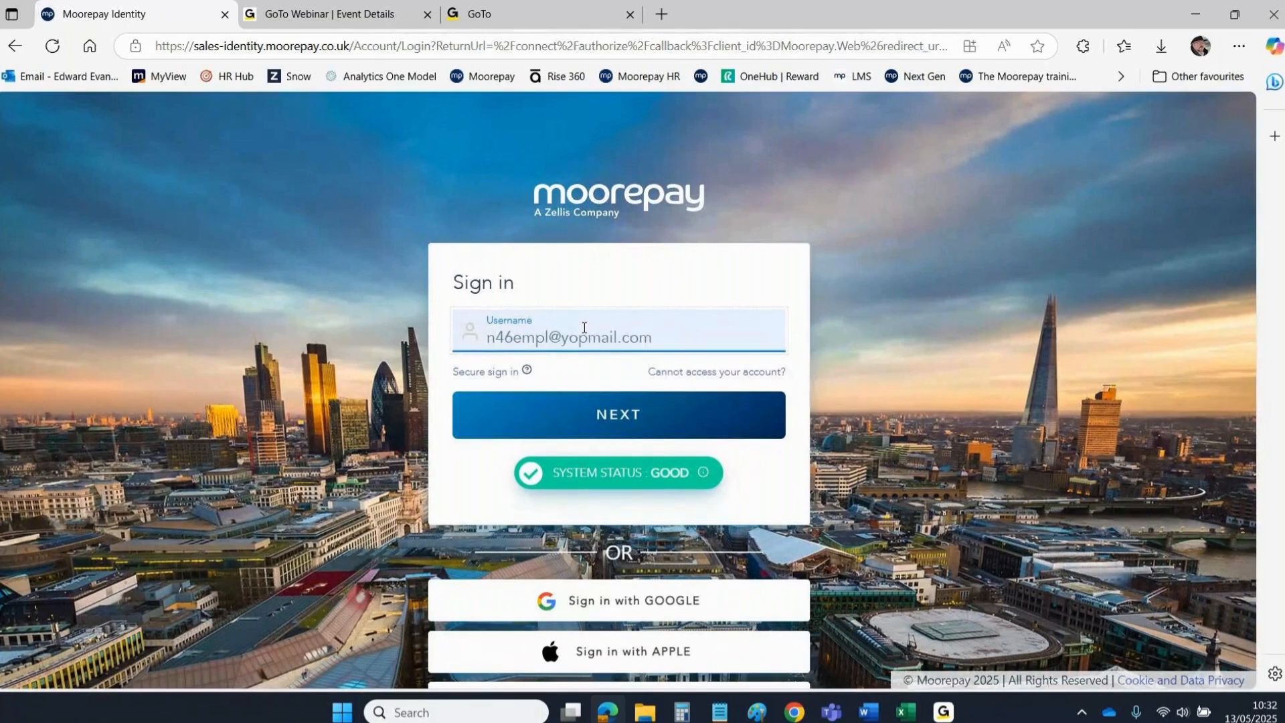
{"action": "key", "text": "BackSpace"}
{"action": "key", "text": "BackSpace"}
{"action": "type", "text": "manage"}
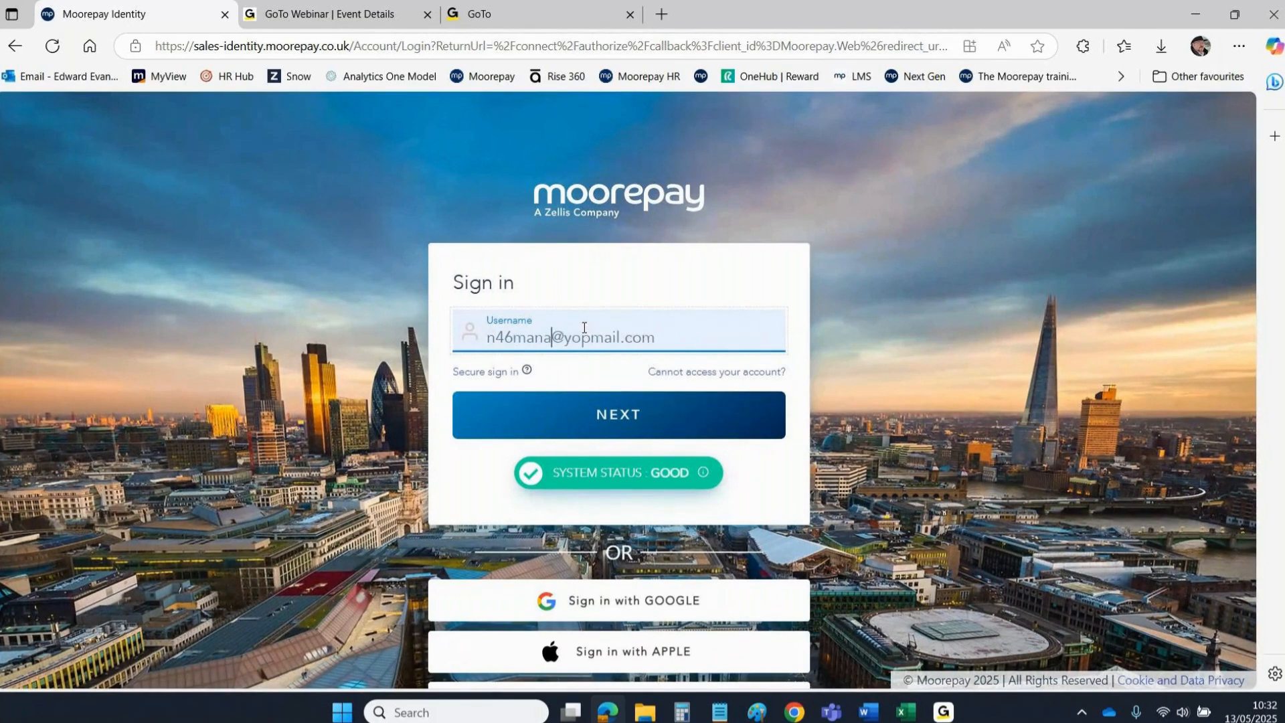
{"action": "type", "text": "r"}
{"action": "left_click", "coordinate": [597, 423]}
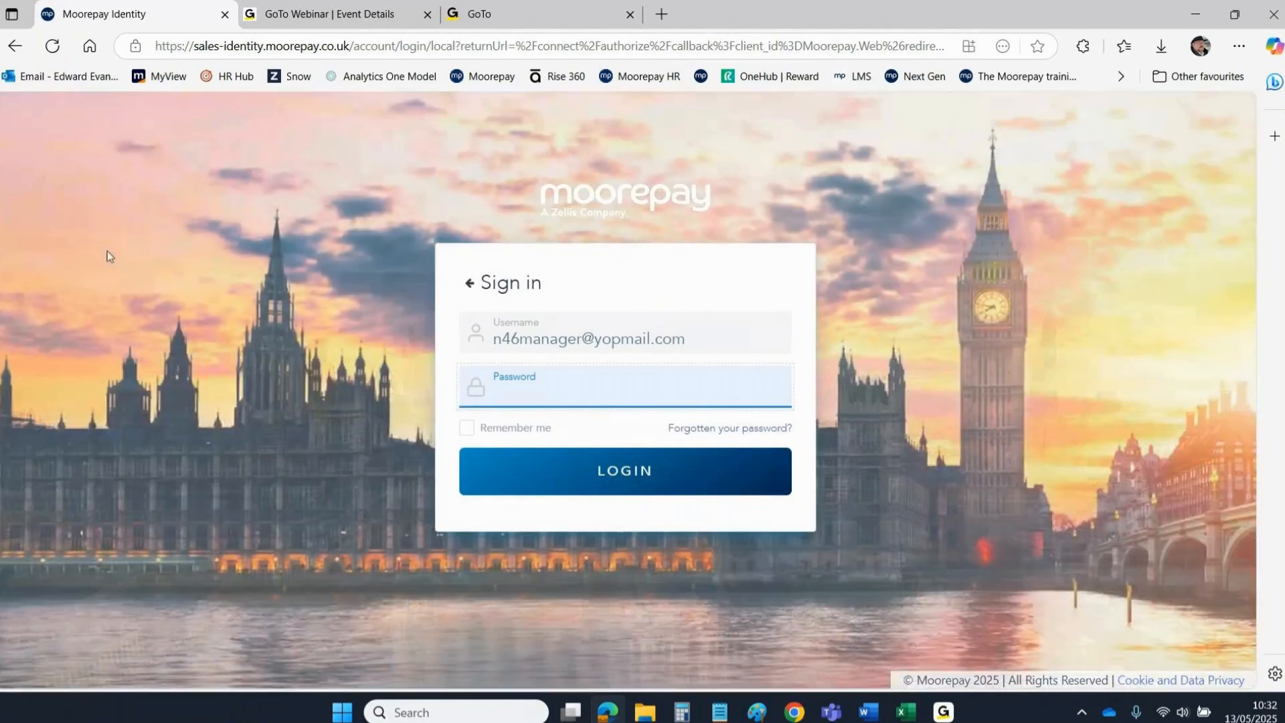
{"action": "type", "text": "••••••••••"}
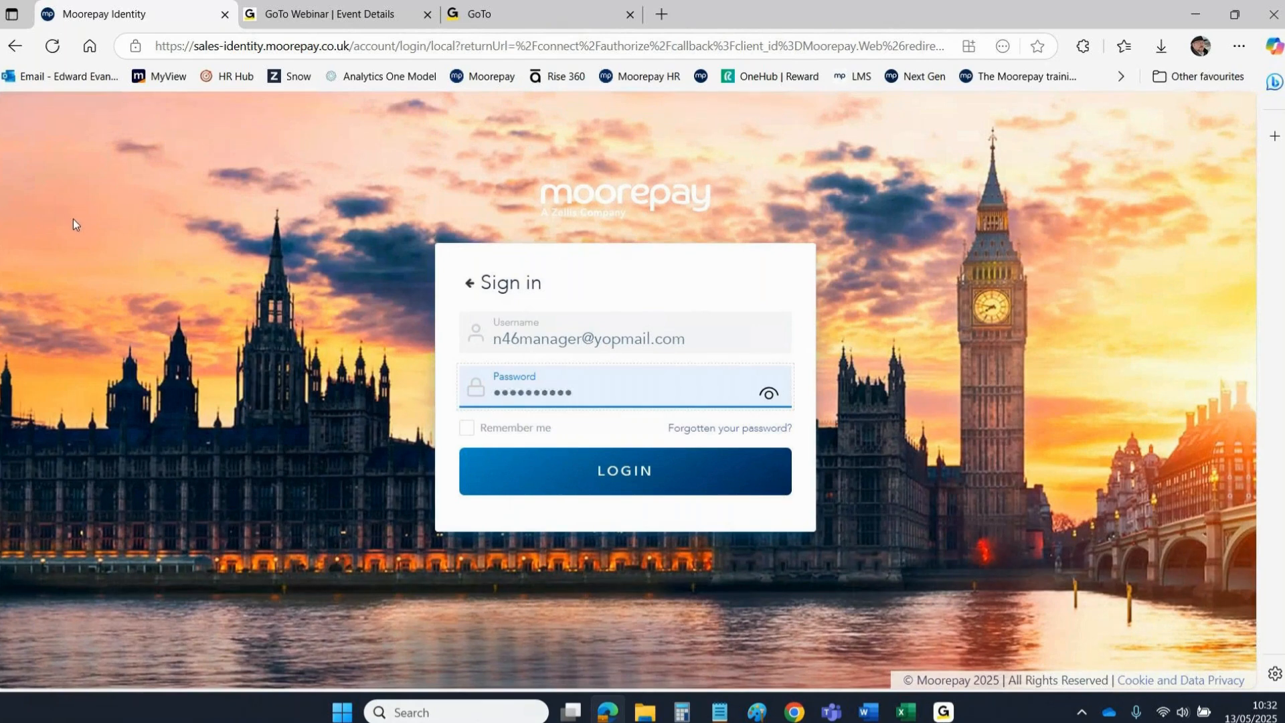
{"action": "left_click", "coordinate": [636, 471]}
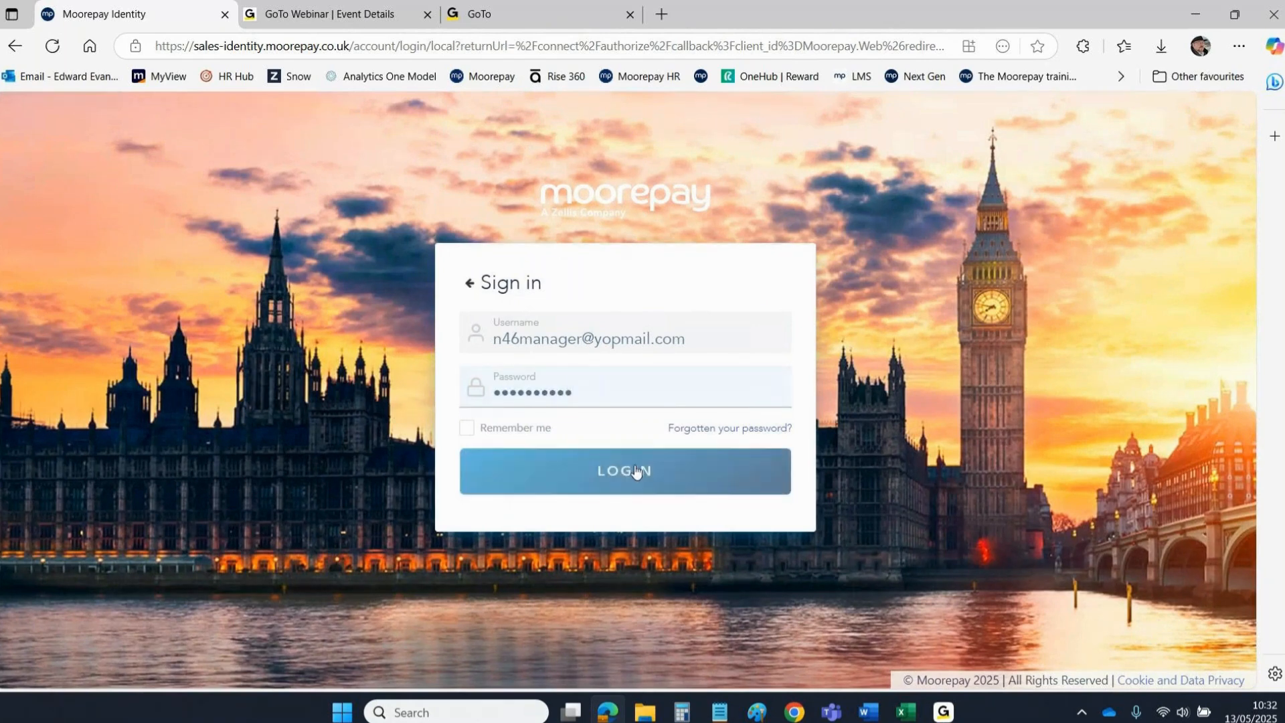
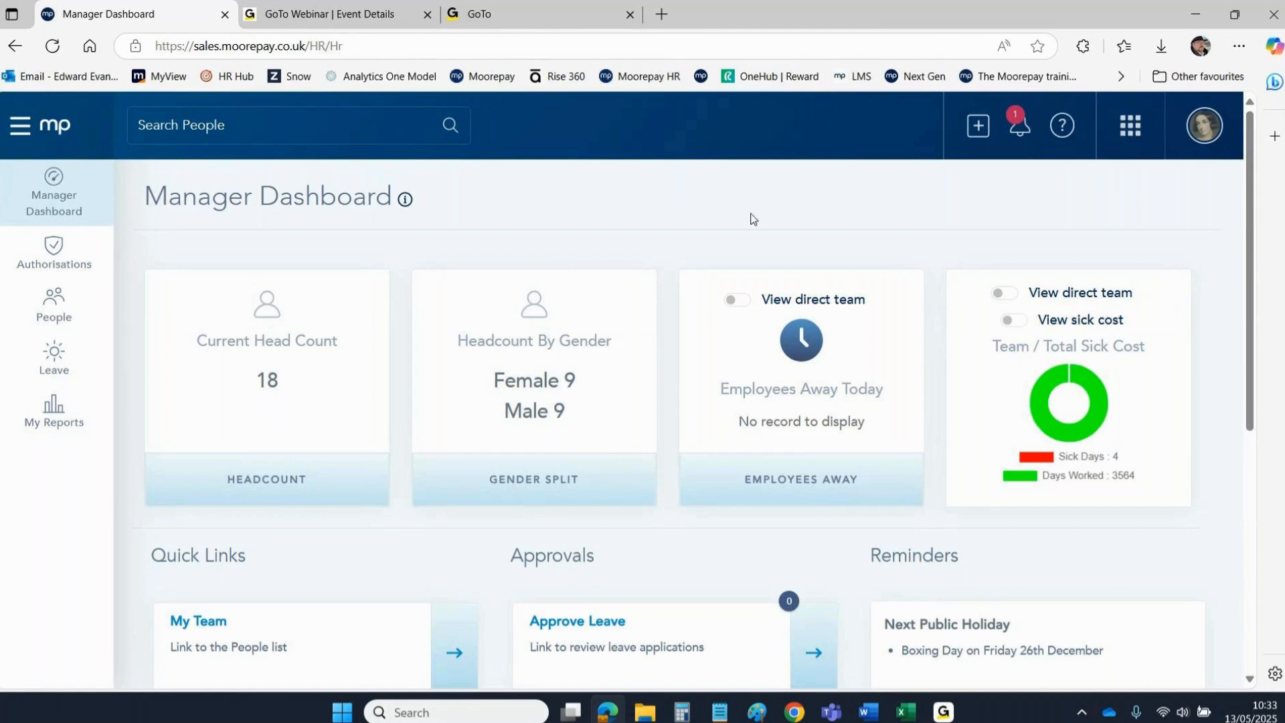
Check the notifications, then open Authorisations > Review Expenses - Manager listing claims 163 and 165.
{"action": "left_click", "coordinate": [1017, 127]}
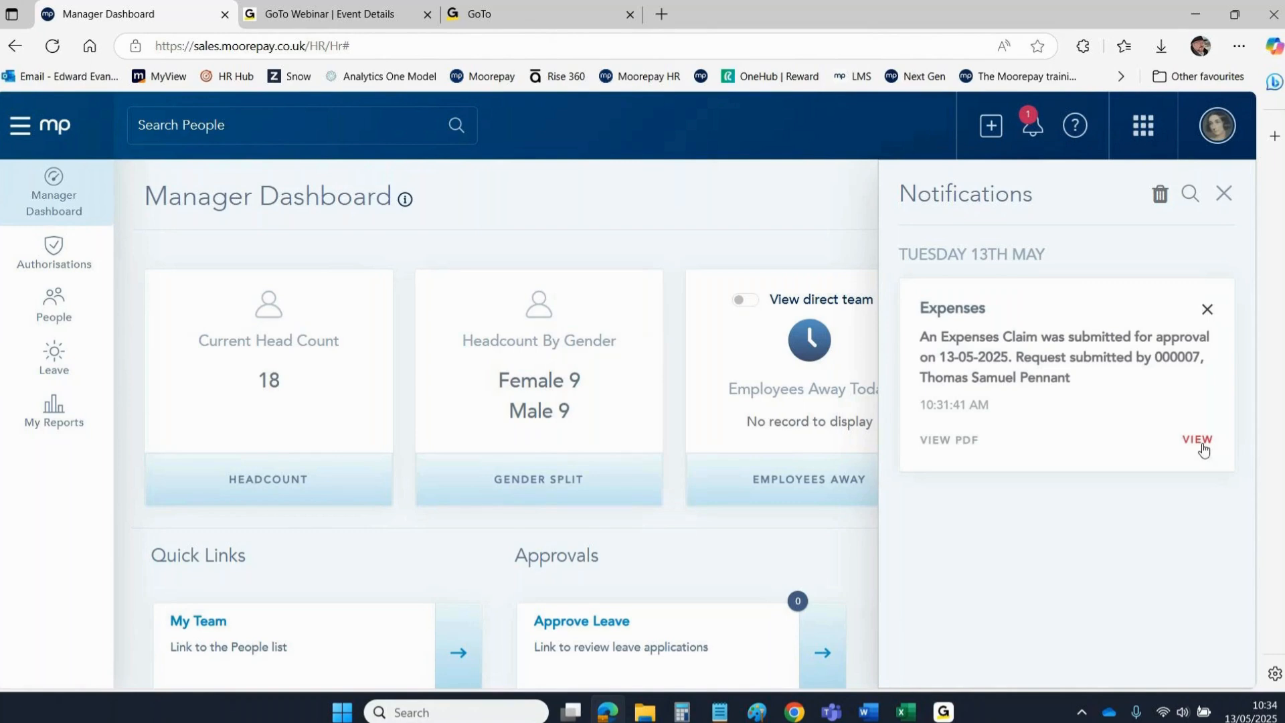
{"action": "left_click", "coordinate": [1225, 195]}
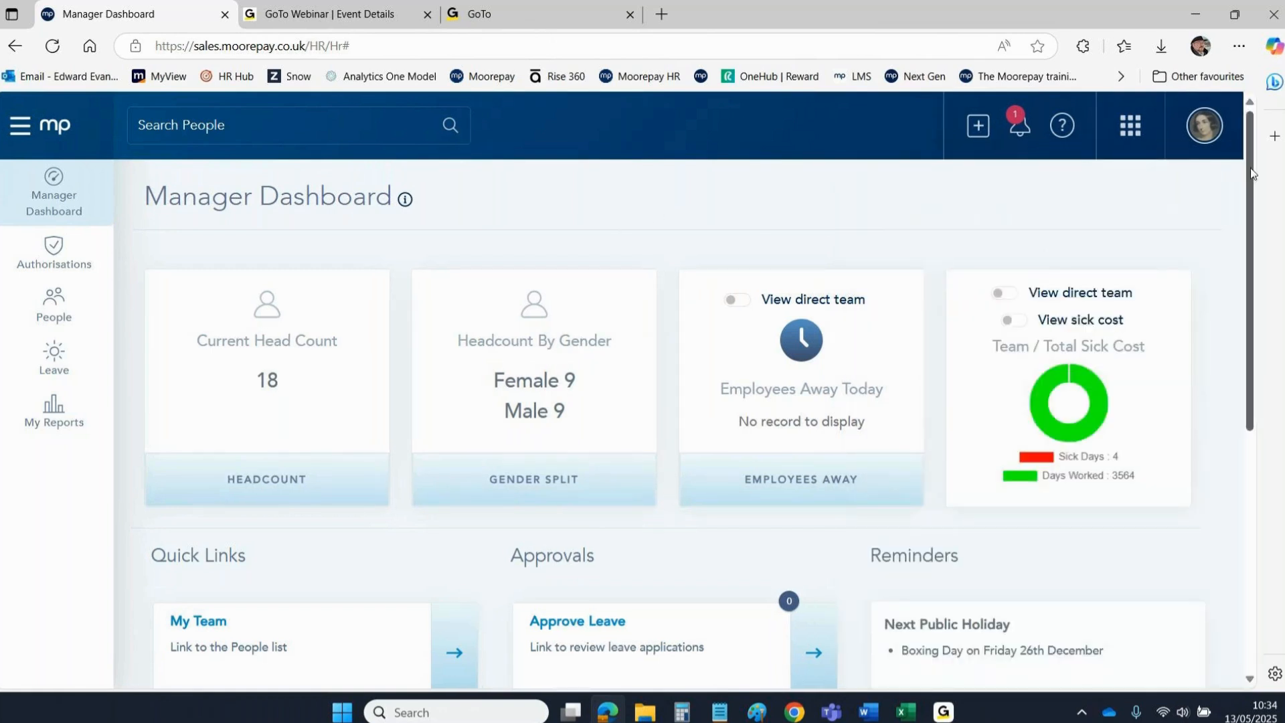
{"action": "left_click_drag", "start_coordinate": [1247, 156], "coordinate": [1245, 340]}
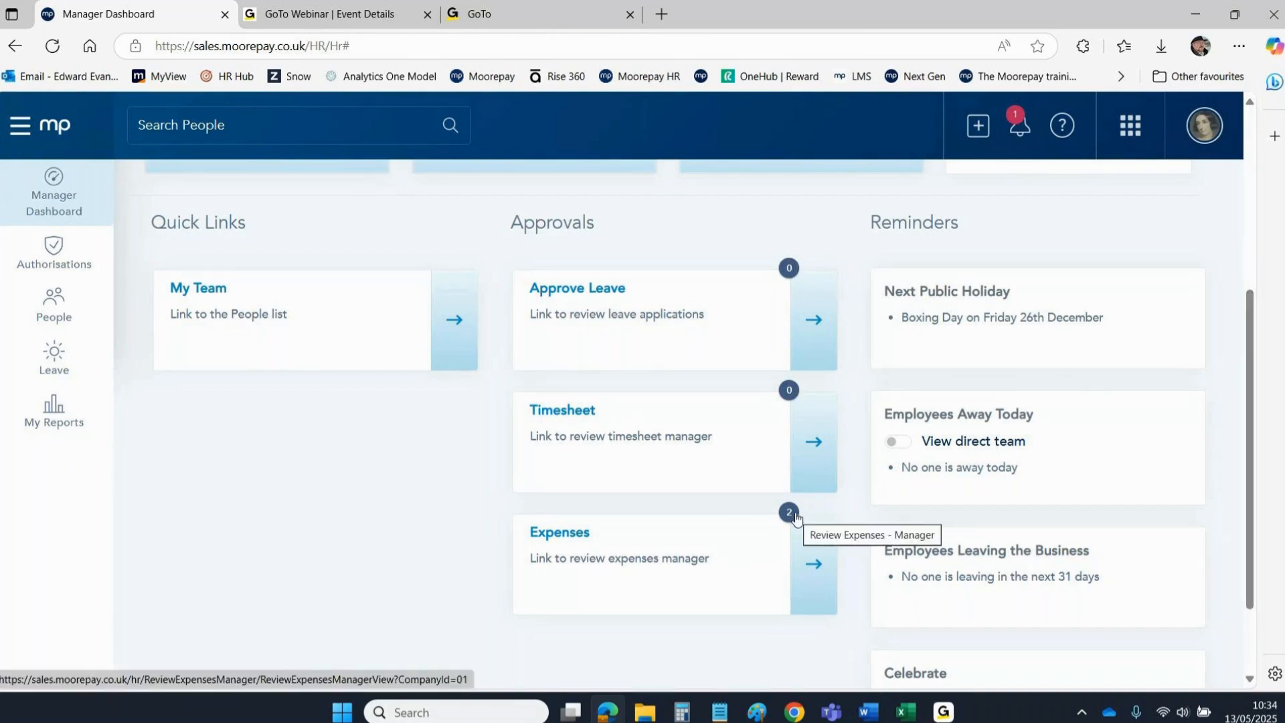
{"action": "left_click", "coordinate": [62, 260]}
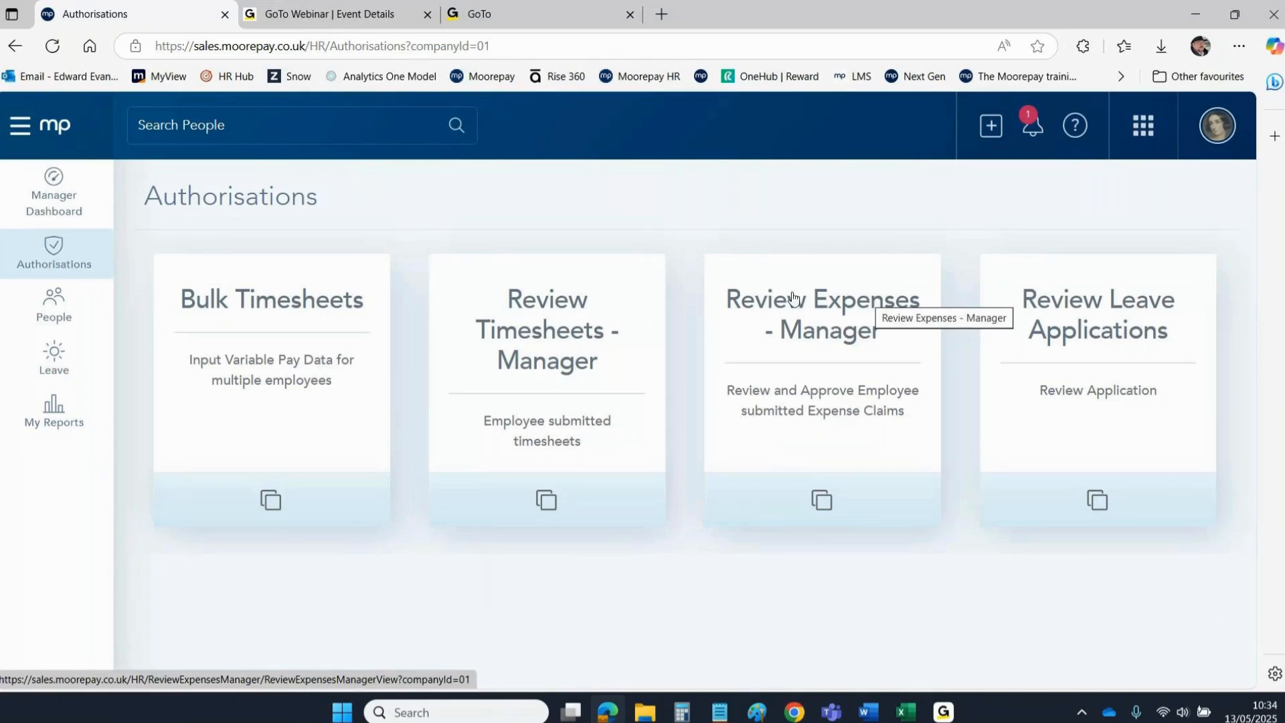
{"action": "left_click", "coordinate": [779, 309]}
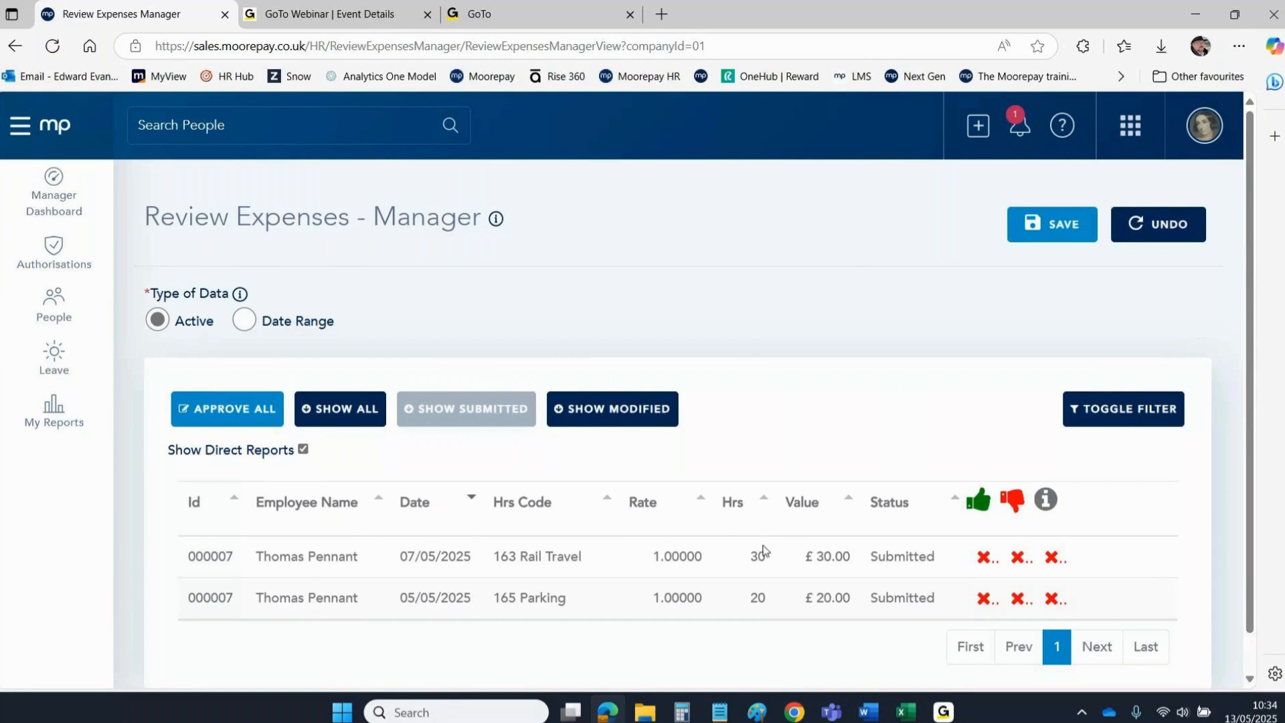
Inspect the Rail Travel claim's details and sort the claims by Employee Name.
{"action": "left_click", "coordinate": [480, 559]}
{"action": "scroll", "coordinate": [461, 553], "scroll_direction": "down", "scroll_amount": 5}
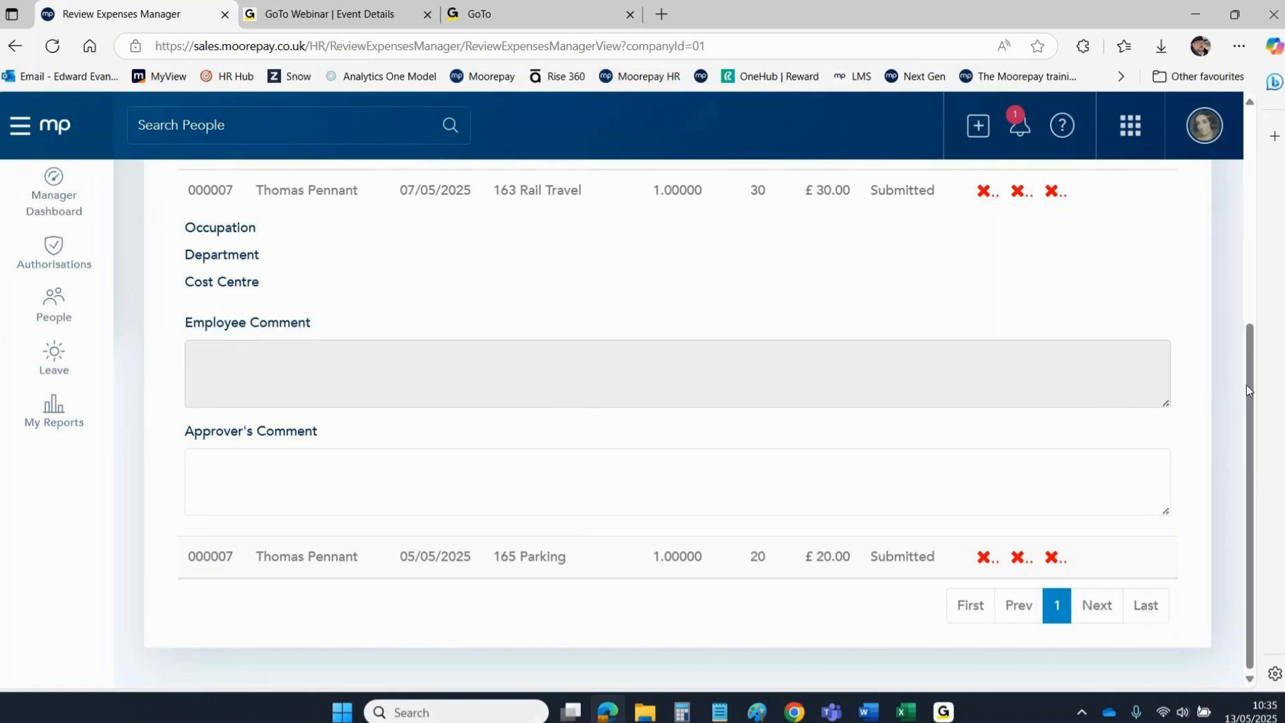
{"action": "left_click_drag", "start_coordinate": [1246, 384], "coordinate": [1248, 218]}
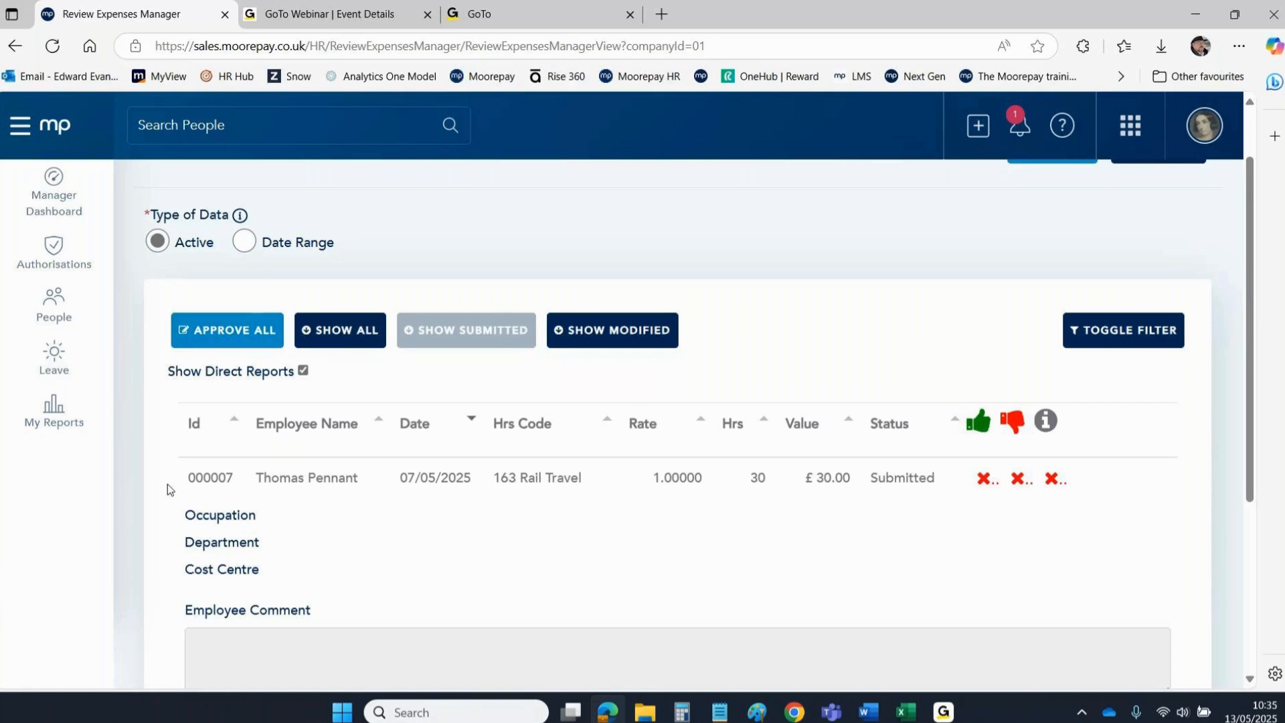
{"action": "left_click", "coordinate": [303, 418]}
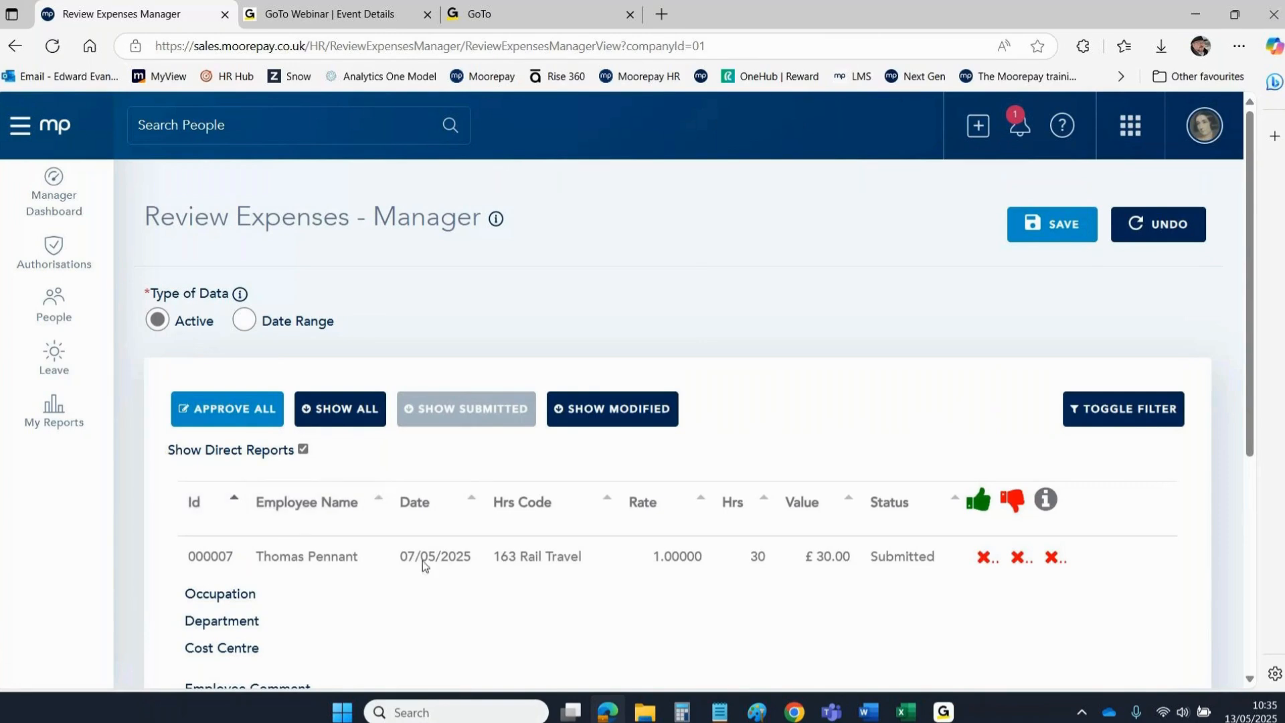
{"action": "left_click", "coordinate": [467, 555]}
{"action": "scroll", "coordinate": [467, 554], "scroll_direction": "down", "scroll_amount": 1}
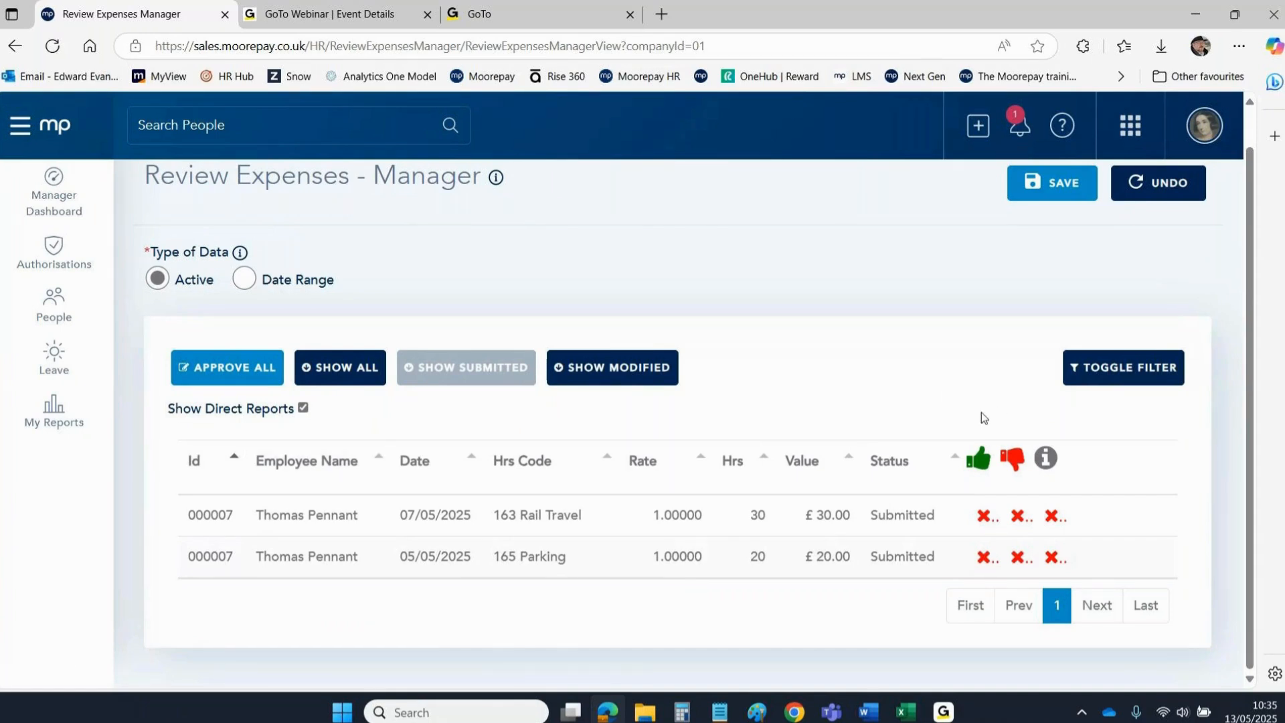
{"action": "scroll", "coordinate": [445, 404], "scroll_direction": "up", "scroll_amount": 1}
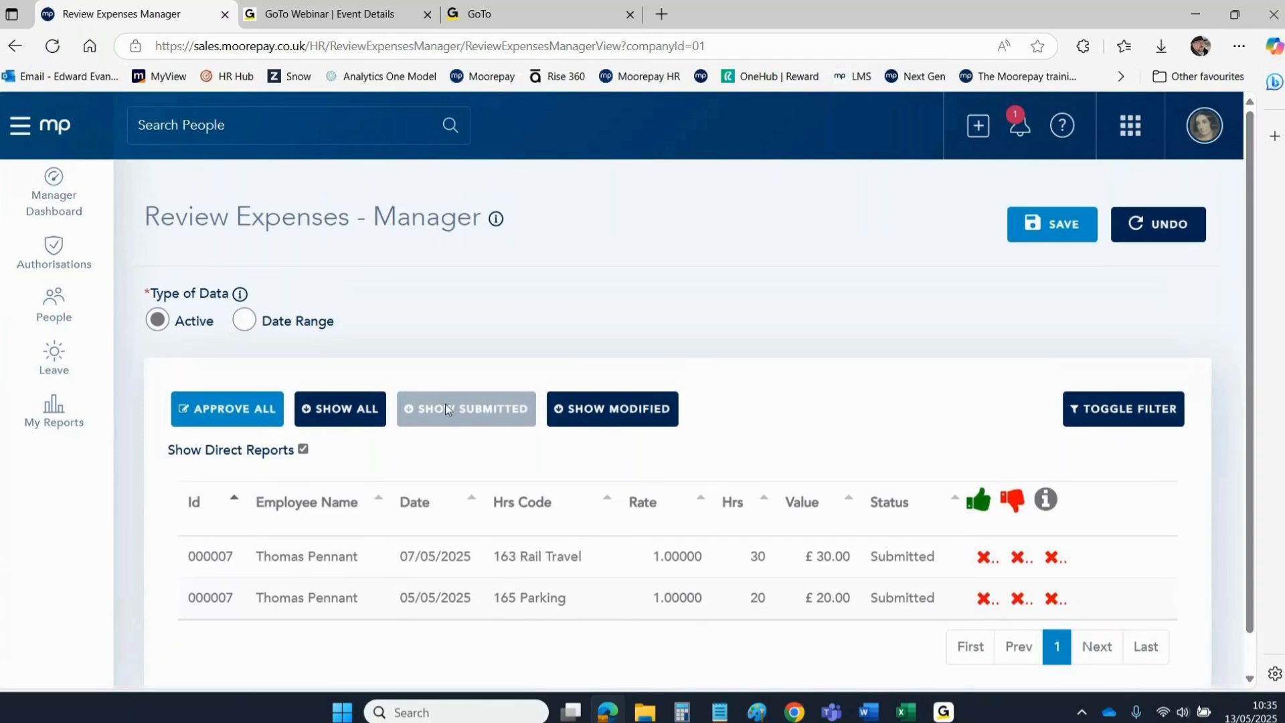
Switch the list through Show All and Show Submitted to Show Modified, which is empty.
{"action": "left_click", "coordinate": [353, 411]}
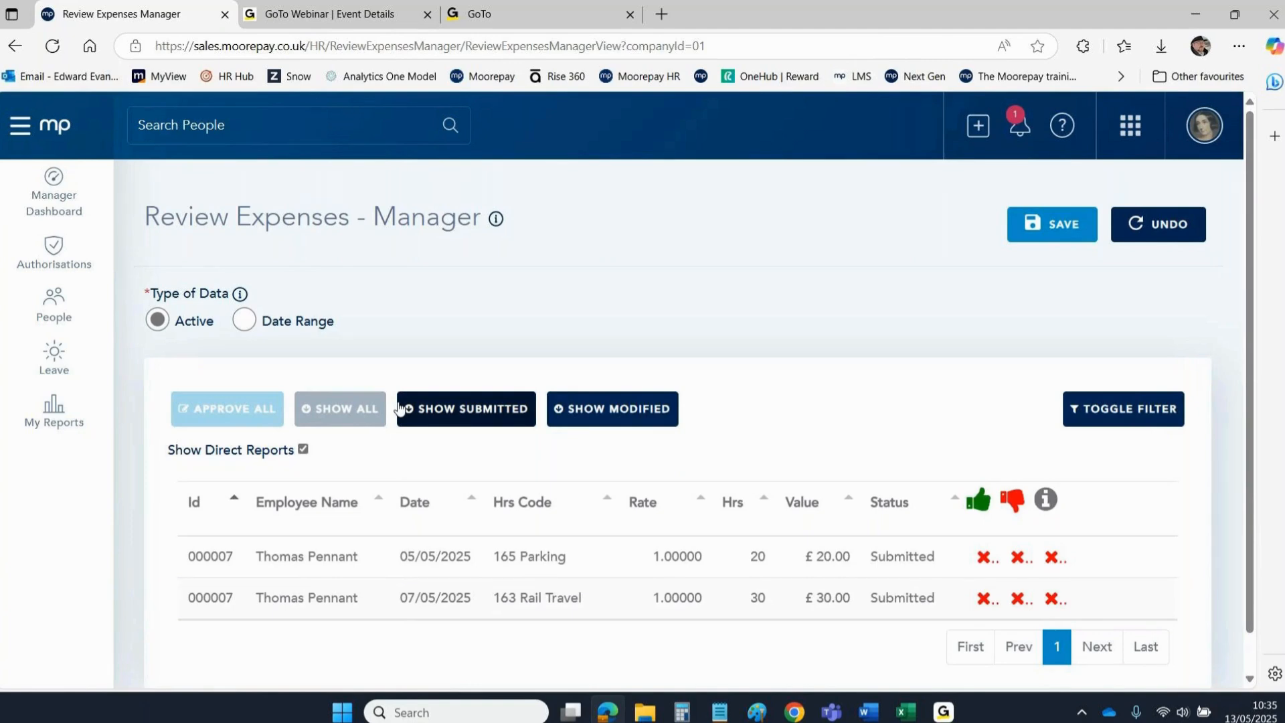
{"action": "left_click", "coordinate": [469, 407]}
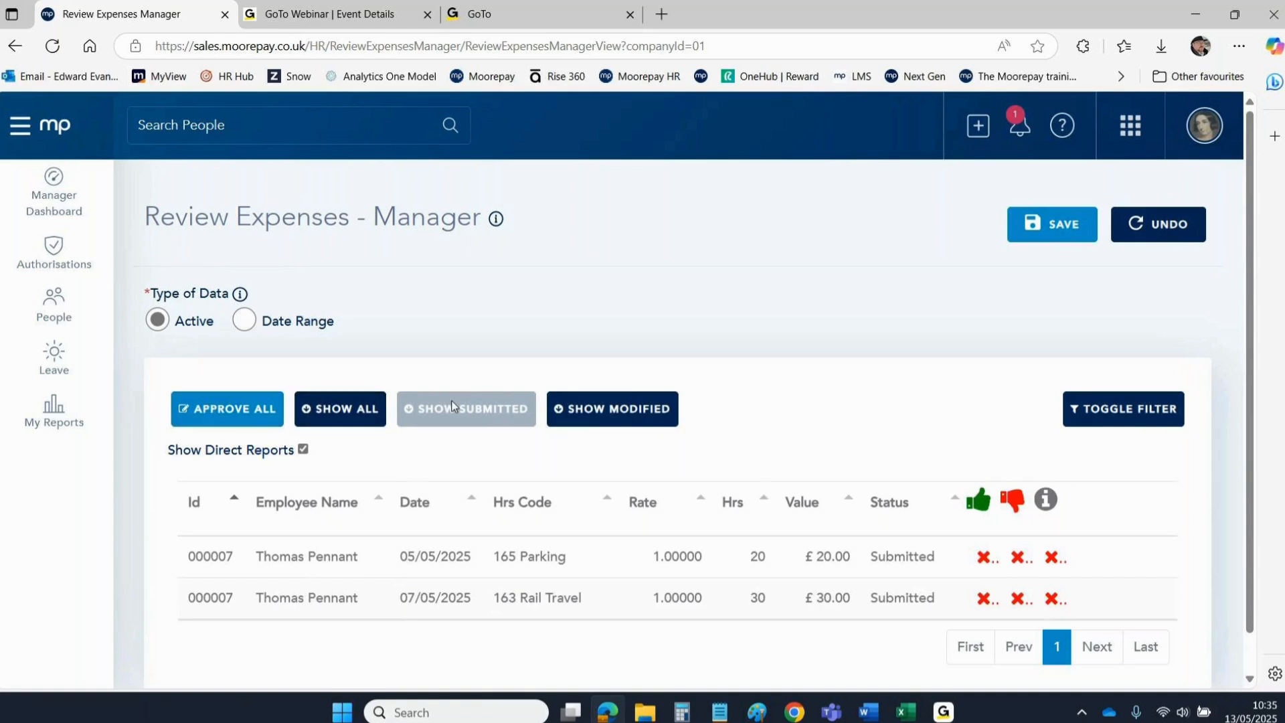
{"action": "left_click", "coordinate": [636, 418]}
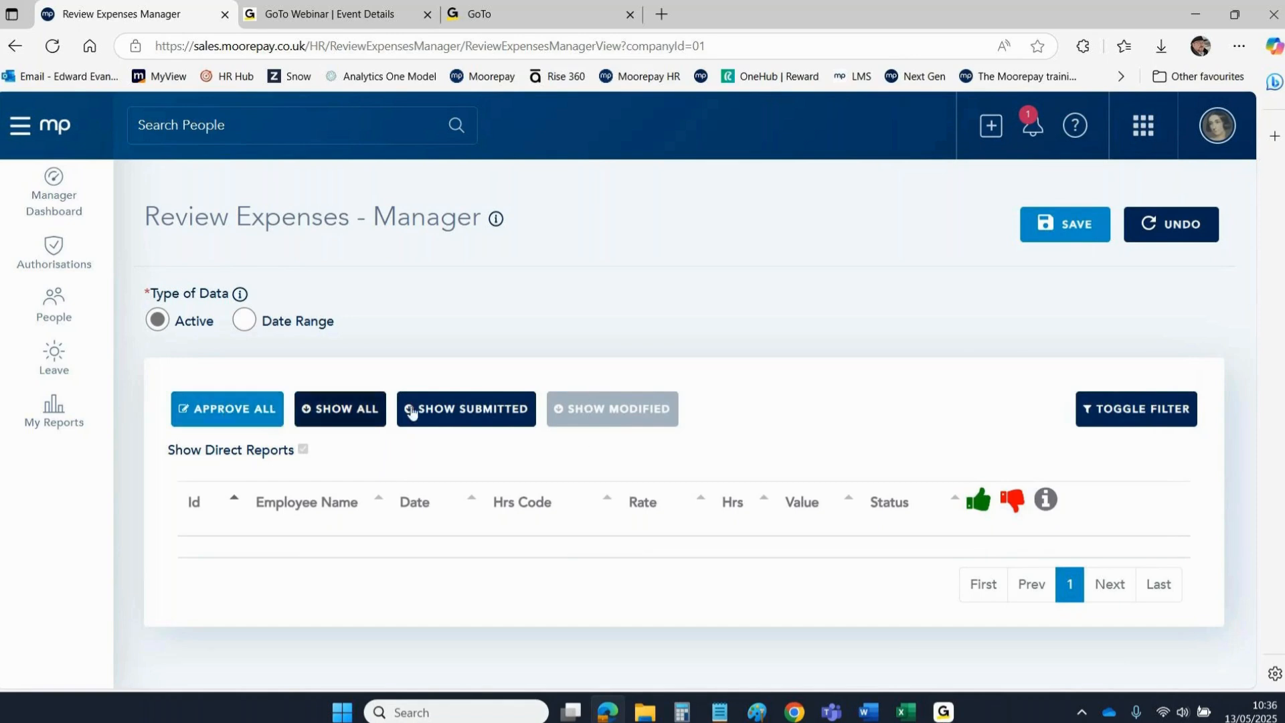
Return to submitted claims, listing 165 Parking £20.00 and 163 Rail Travel £30.00 under Active.
{"action": "left_click", "coordinate": [432, 410]}
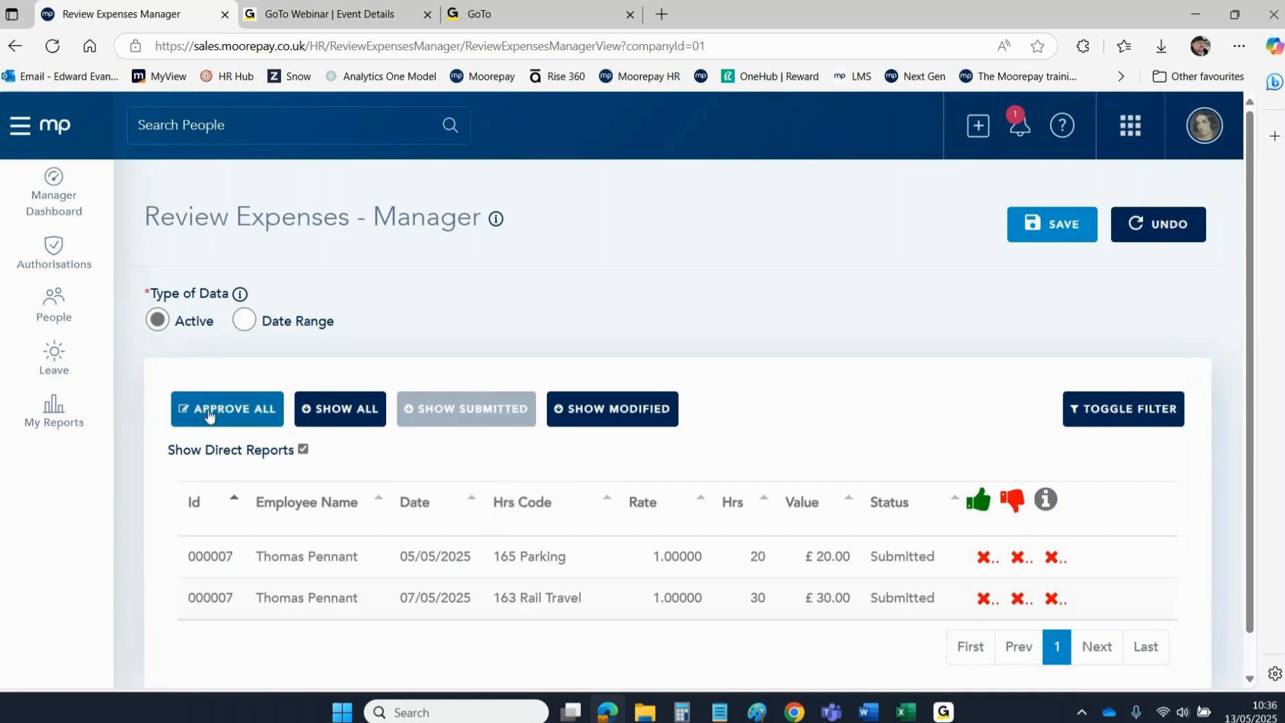
{"action": "left_click", "coordinate": [1118, 414]}
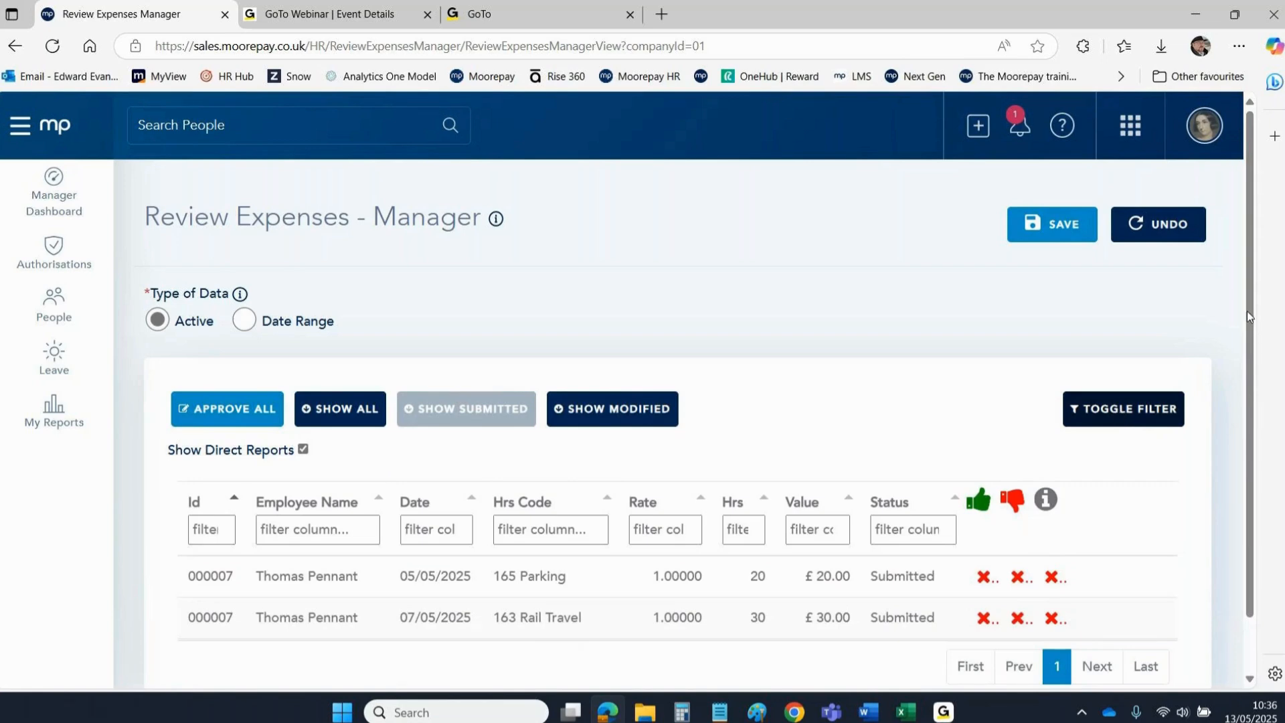
{"action": "left_click_drag", "start_coordinate": [1249, 316], "coordinate": [1248, 379]}
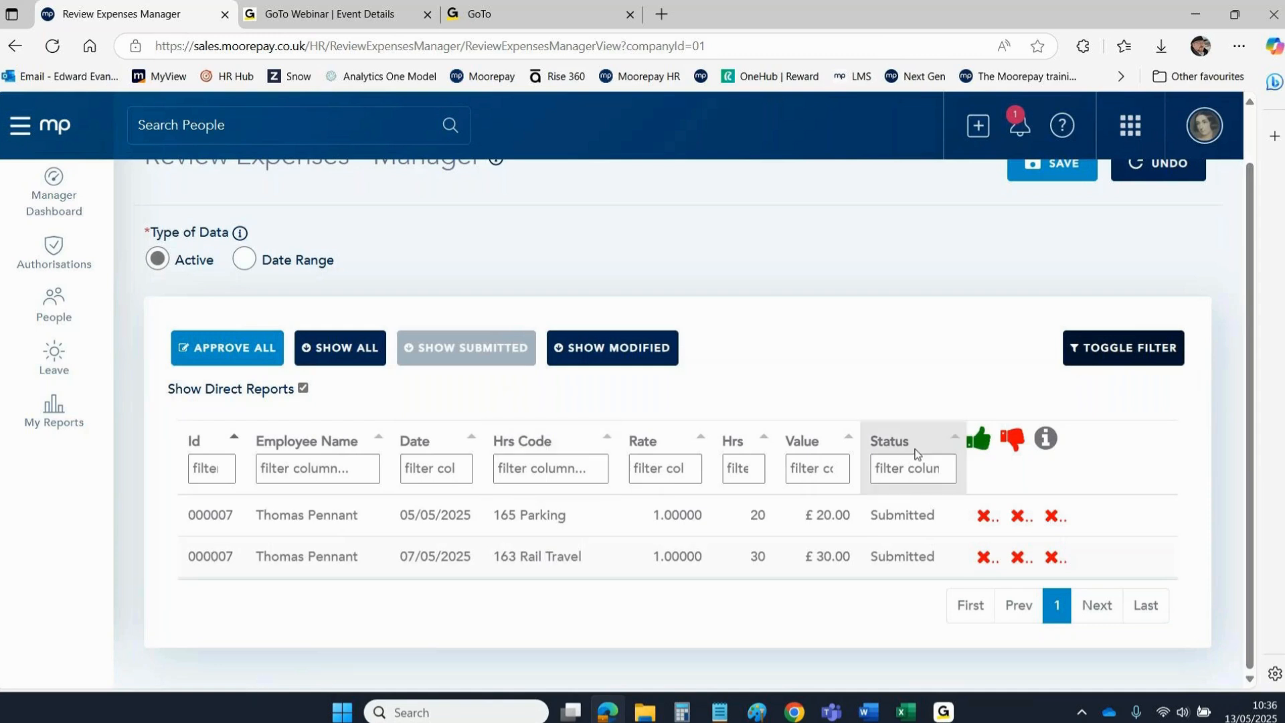
{"action": "left_click", "coordinate": [1087, 353]}
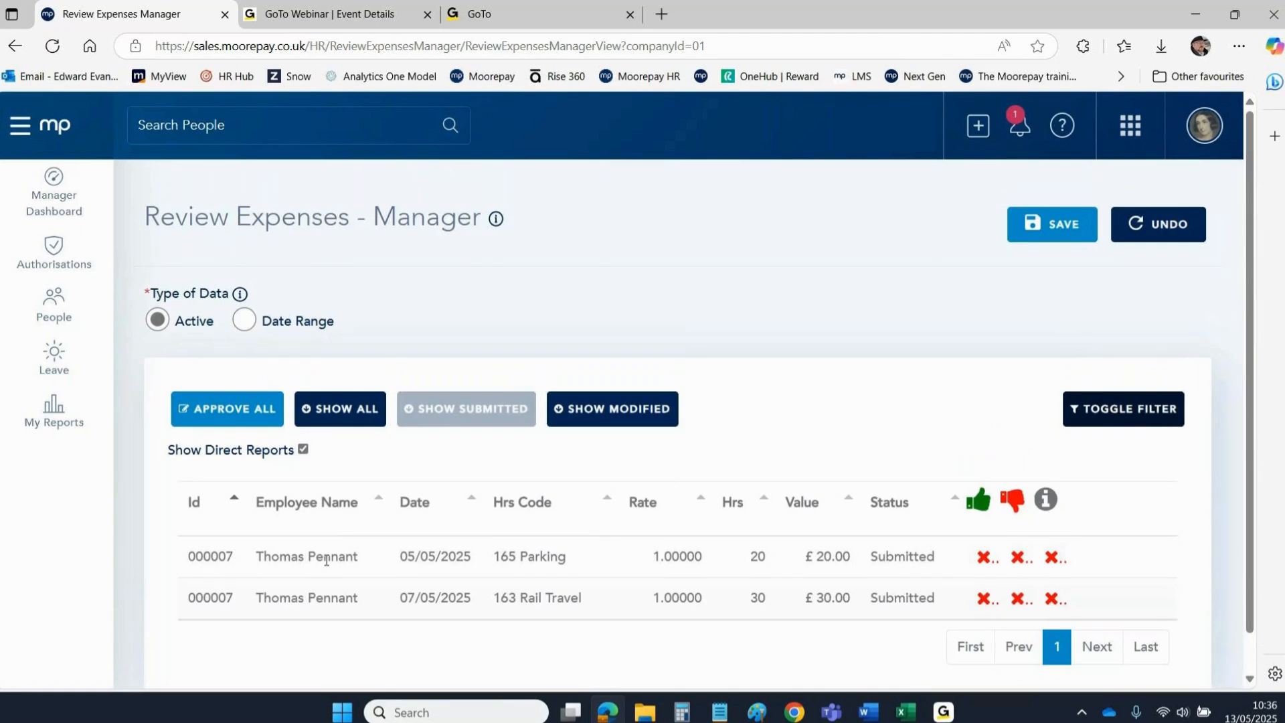
{"action": "left_click", "coordinate": [242, 321]}
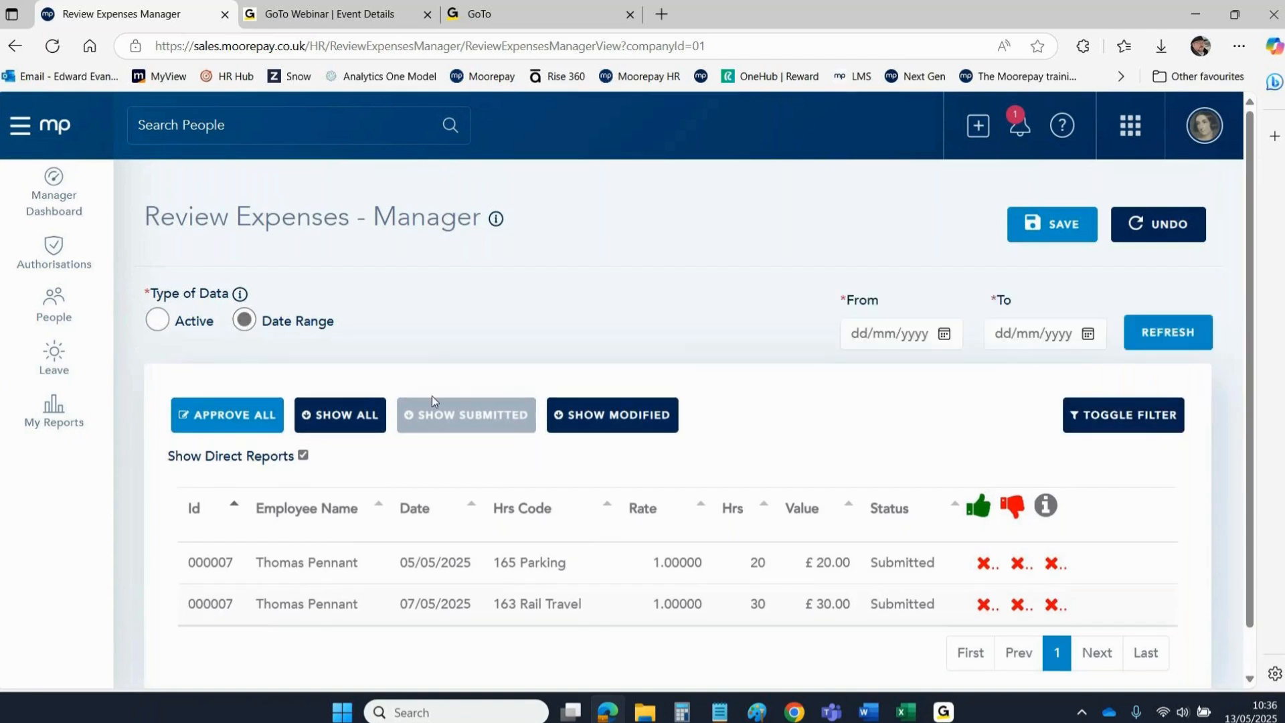
{"action": "left_click", "coordinate": [159, 323]}
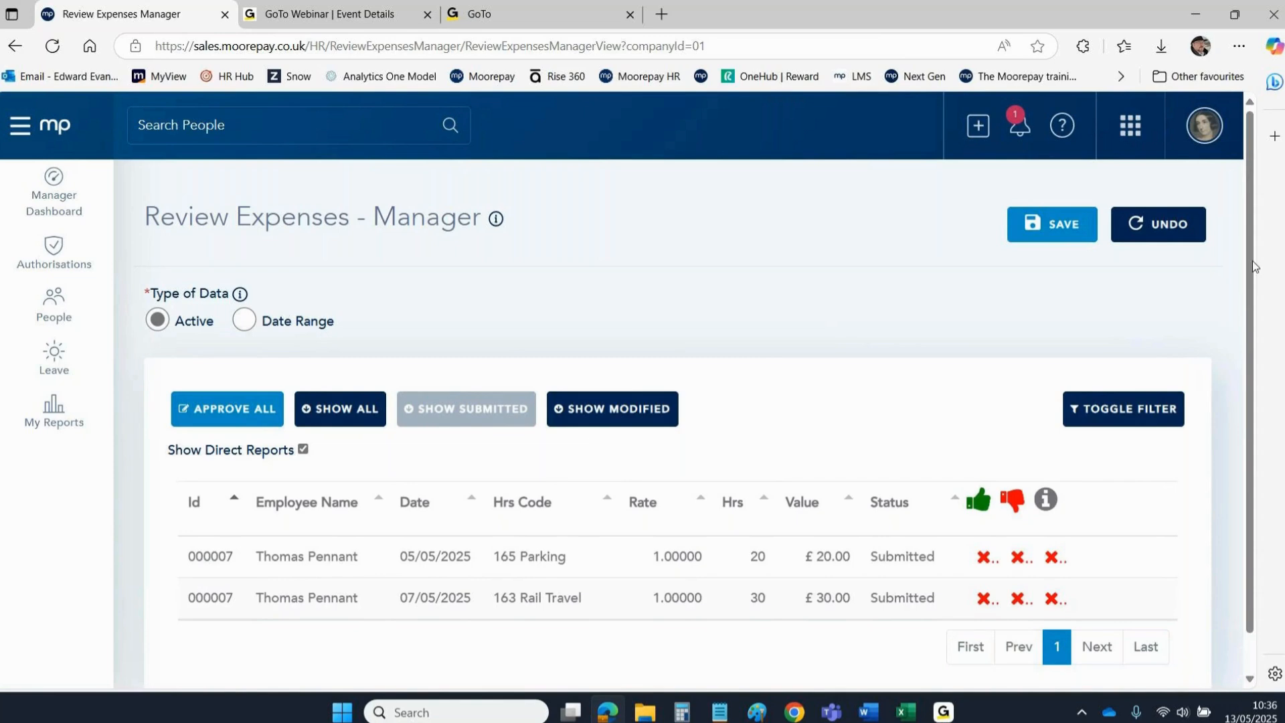
{"action": "scroll", "coordinate": [1254, 266], "scroll_direction": "down", "scroll_amount": 2}
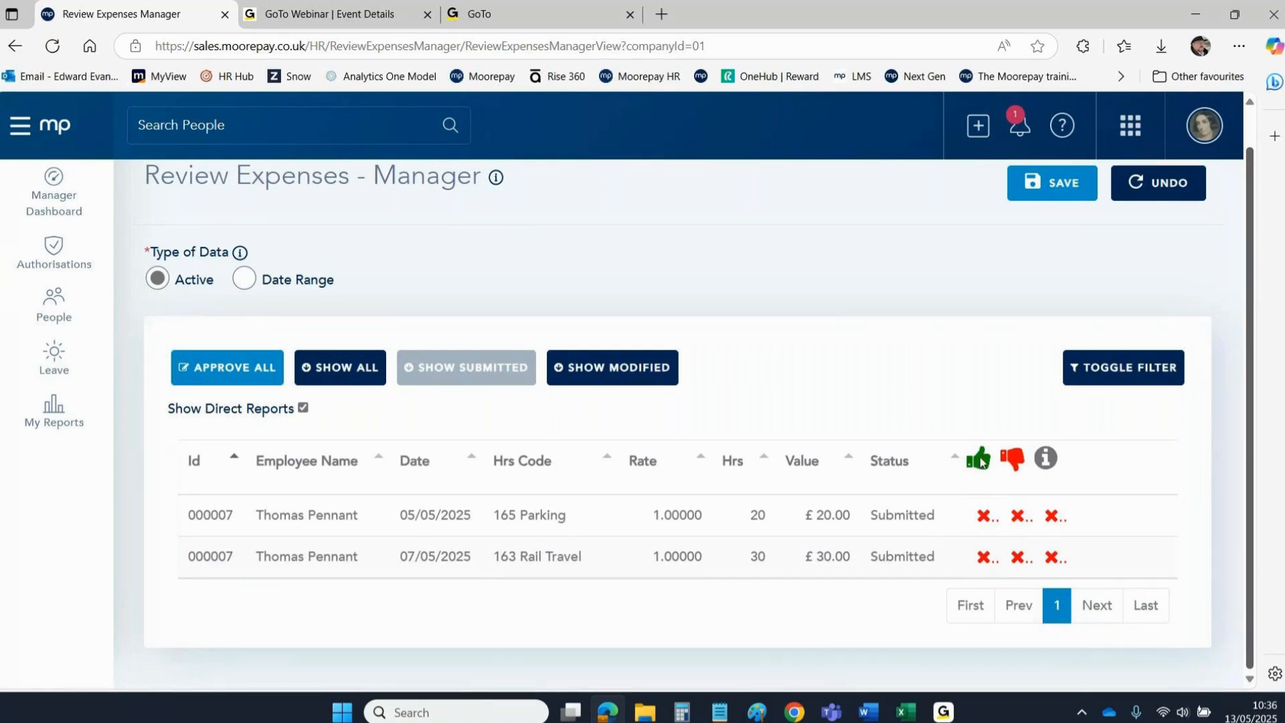
Try the approve, reject and needs-information options on both the Parking and Rail Travel claims.
{"action": "left_click", "coordinate": [984, 517]}
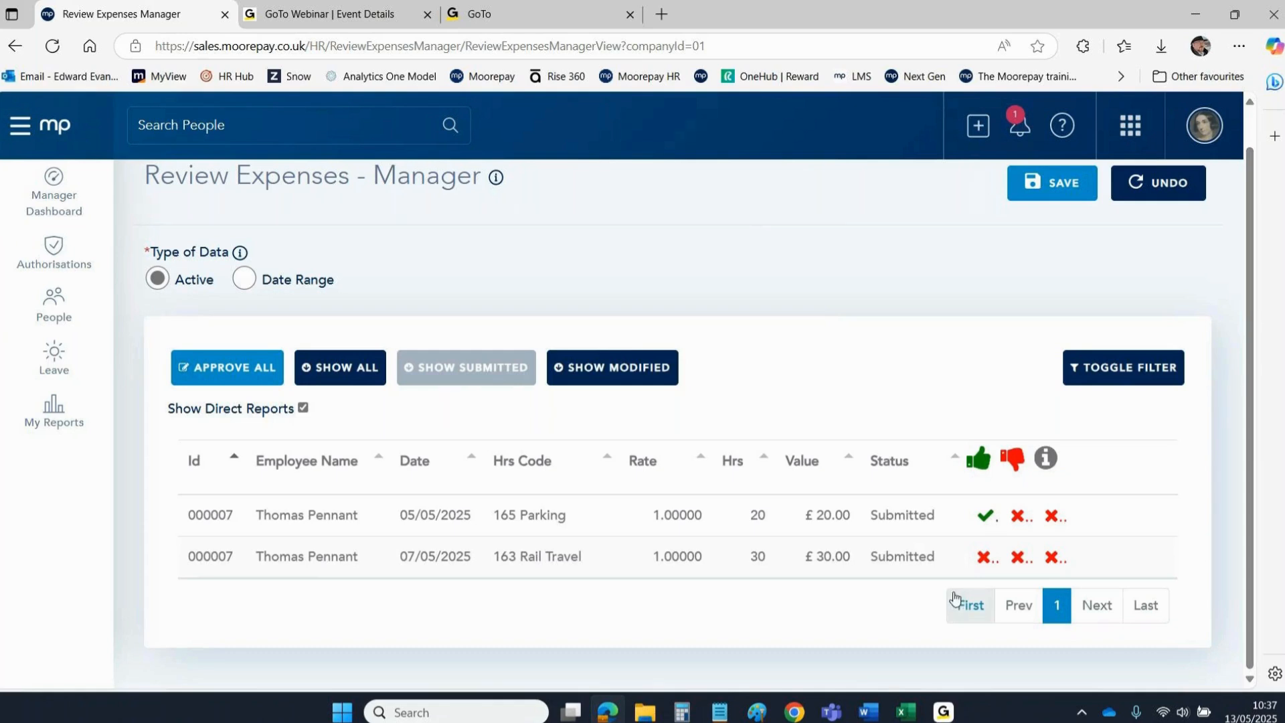
{"action": "left_click", "coordinate": [985, 557]}
{"action": "left_click", "coordinate": [1018, 517]}
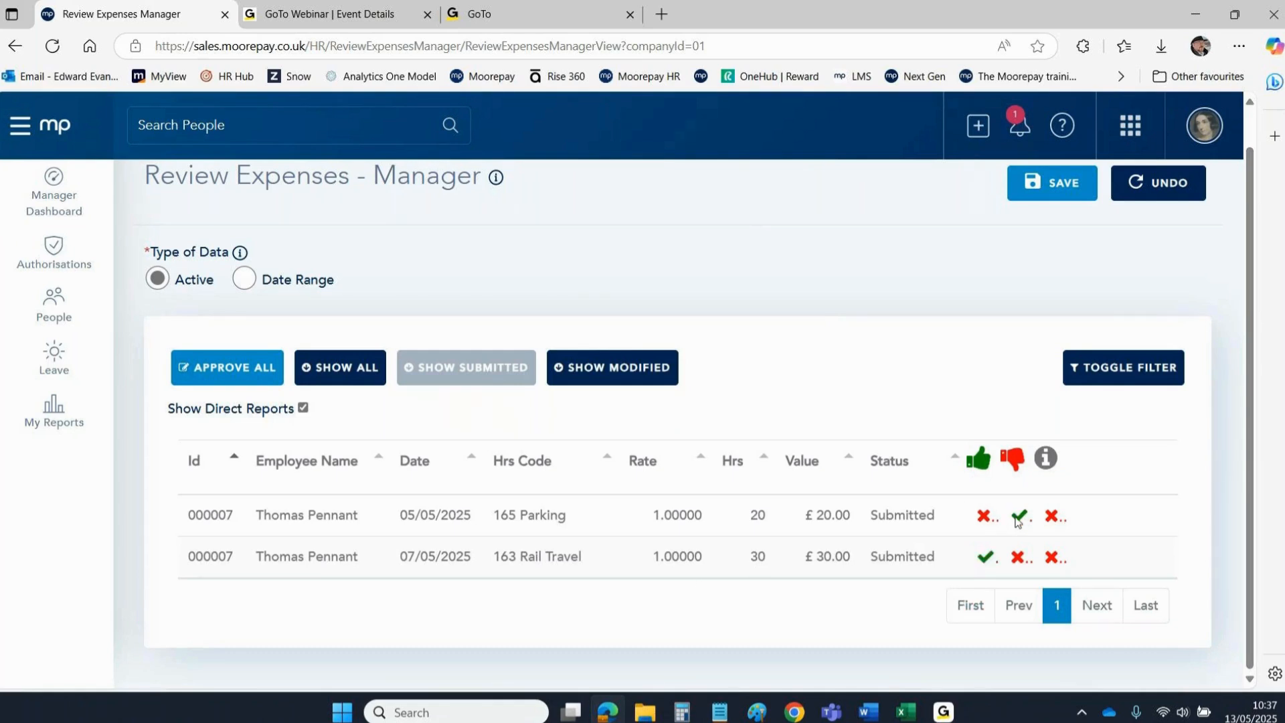
{"action": "left_click", "coordinate": [1020, 557]}
{"action": "left_click", "coordinate": [1054, 515]}
{"action": "left_click", "coordinate": [1054, 557]}
Look at the Parking claim's details and its Approver's Comment field.
{"action": "left_click", "coordinate": [506, 511]}
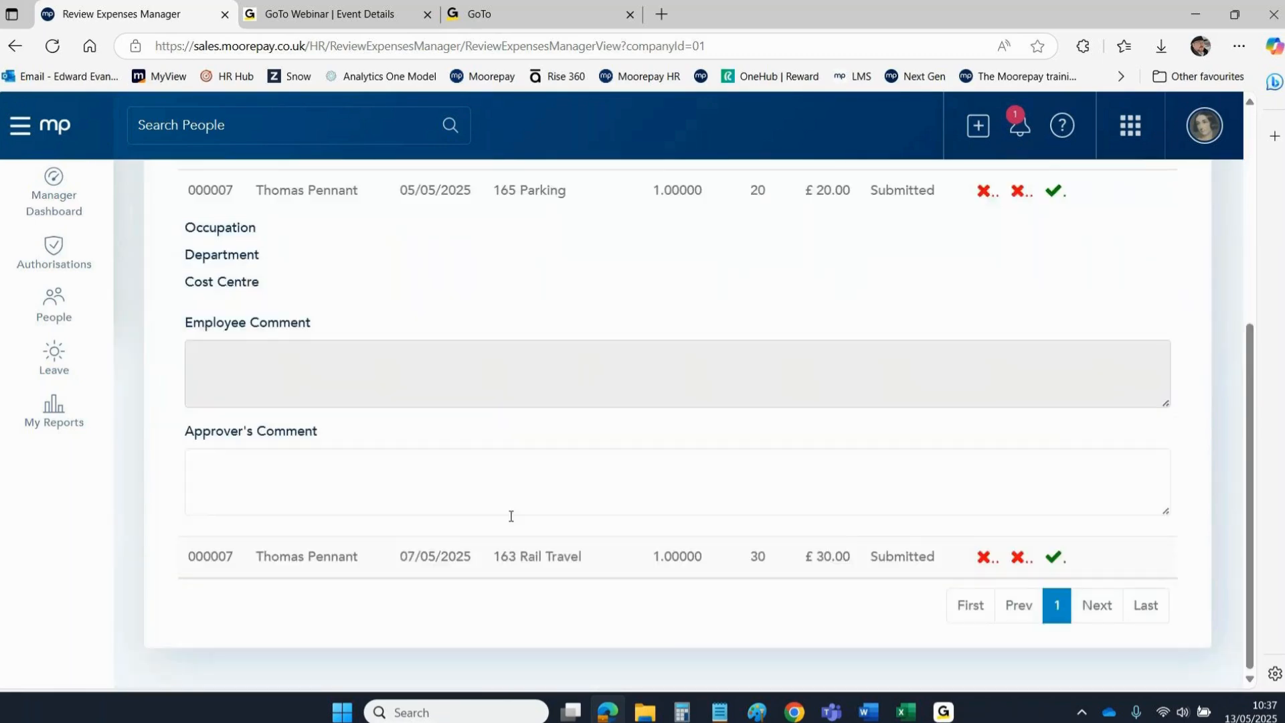
{"action": "left_click_drag", "start_coordinate": [186, 432], "coordinate": [319, 440]}
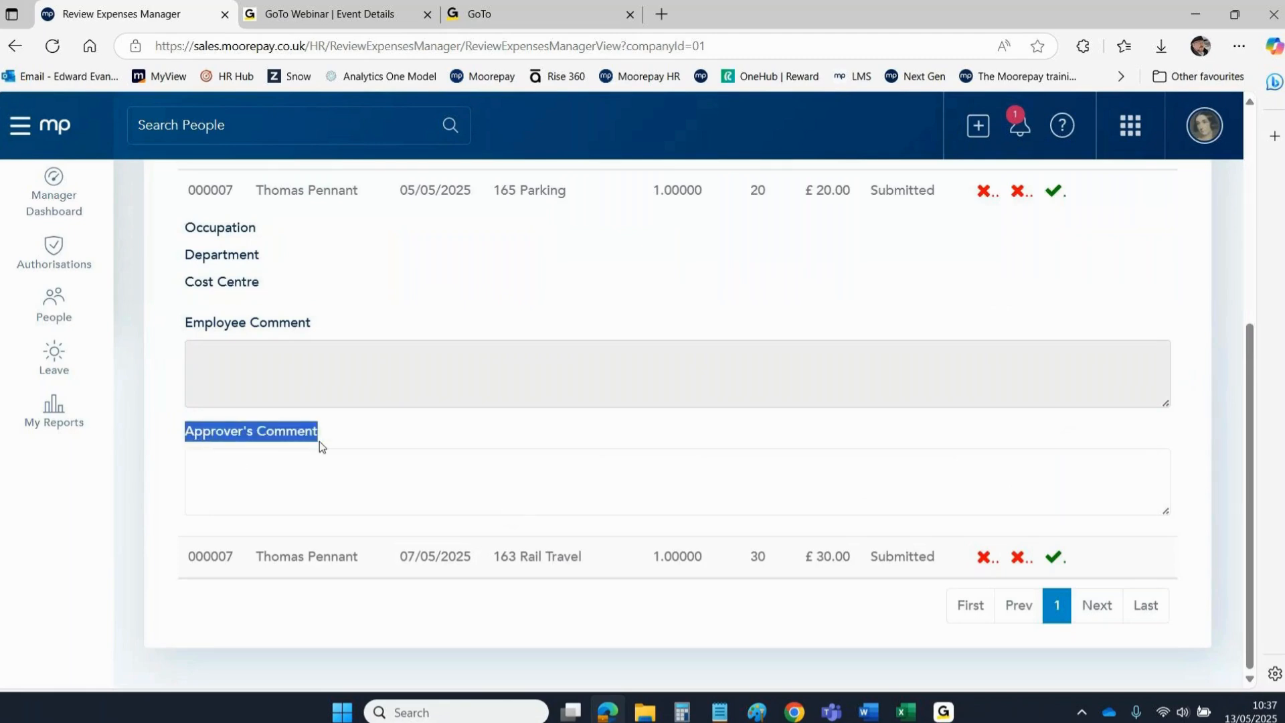
{"action": "left_click", "coordinate": [270, 477]}
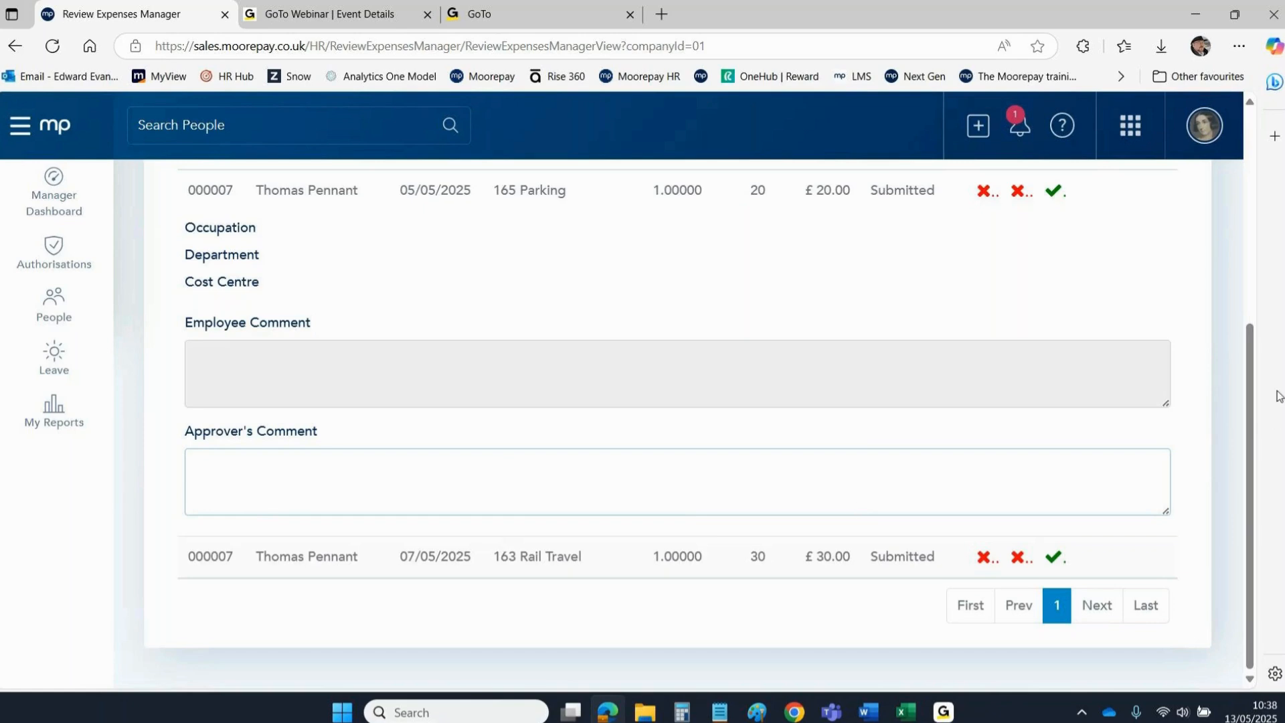
{"action": "left_click_drag", "start_coordinate": [1260, 388], "coordinate": [1257, 263]}
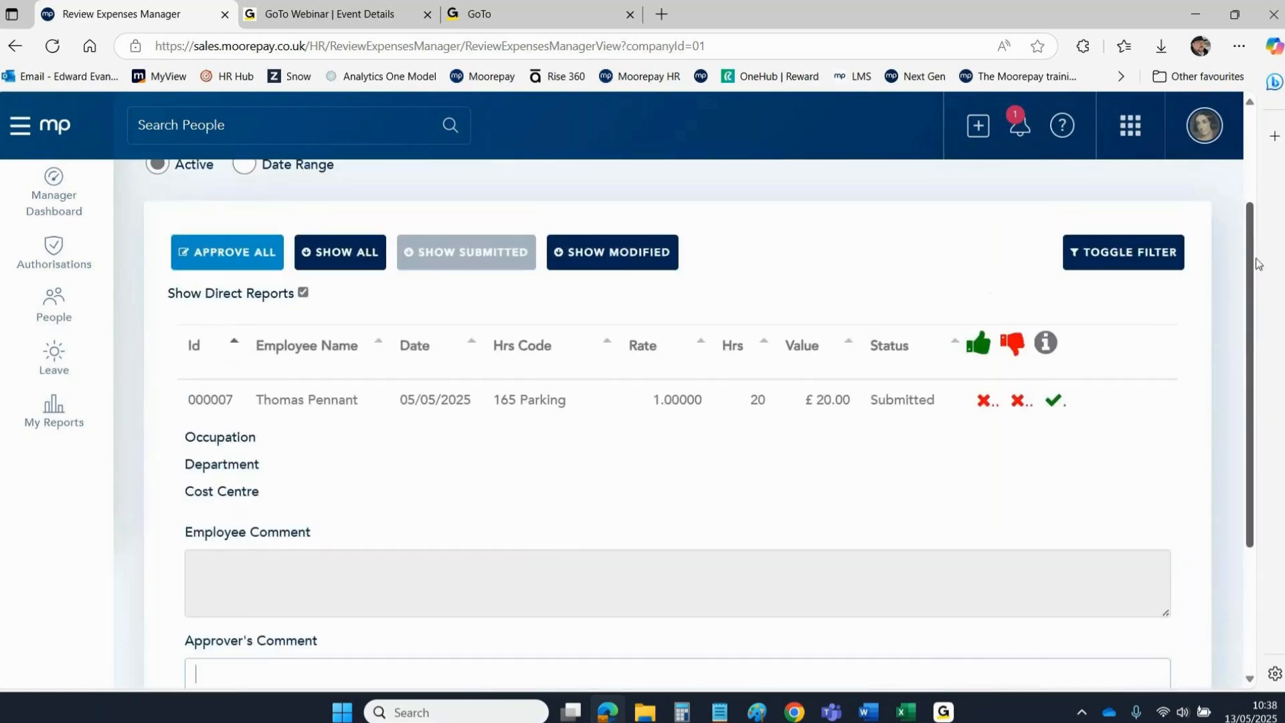
{"action": "left_click", "coordinate": [448, 402]}
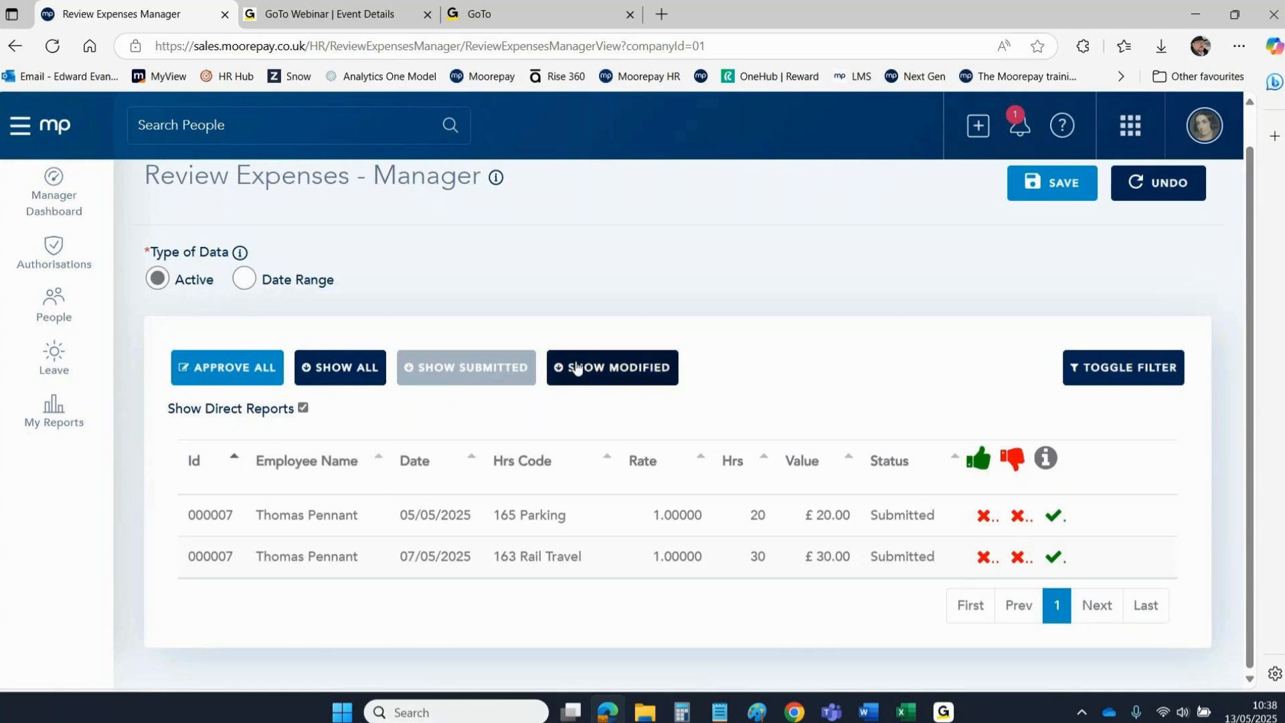
Approve both the £20 Parking and £30 Rail Travel claims and save.
{"action": "left_click", "coordinate": [982, 519]}
{"action": "left_click", "coordinate": [986, 560]}
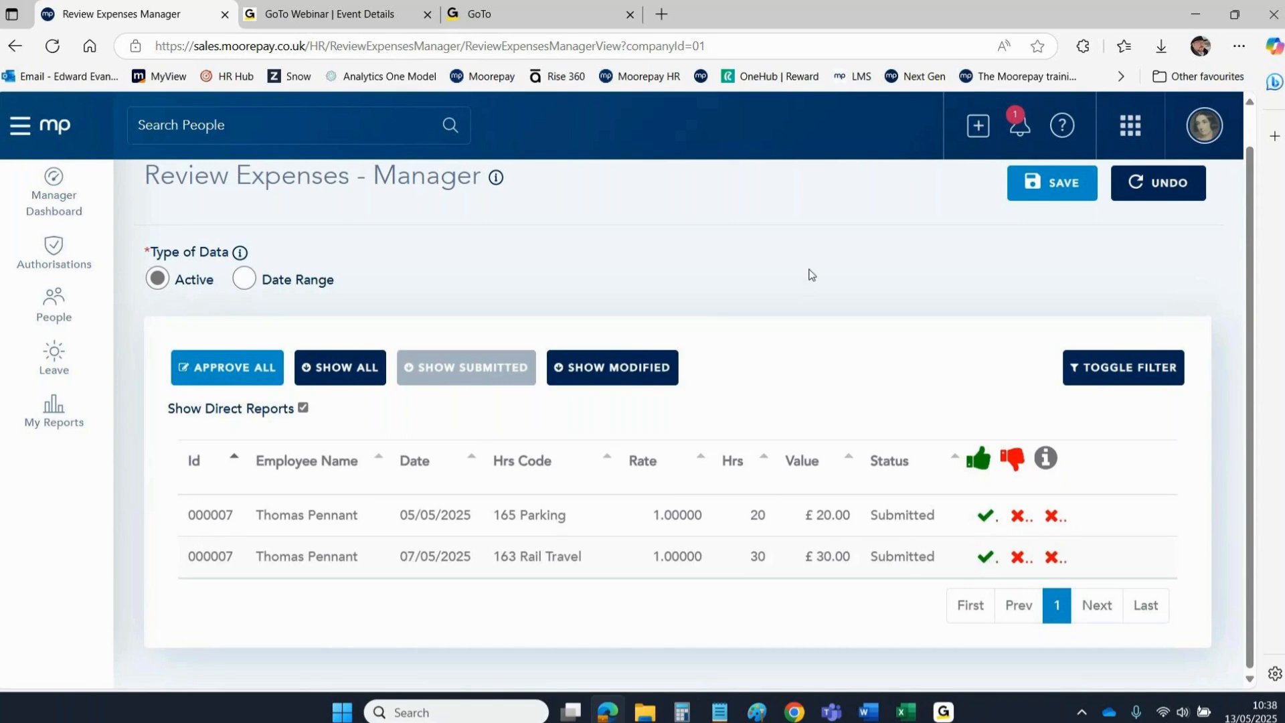
{"action": "left_click", "coordinate": [1050, 186]}
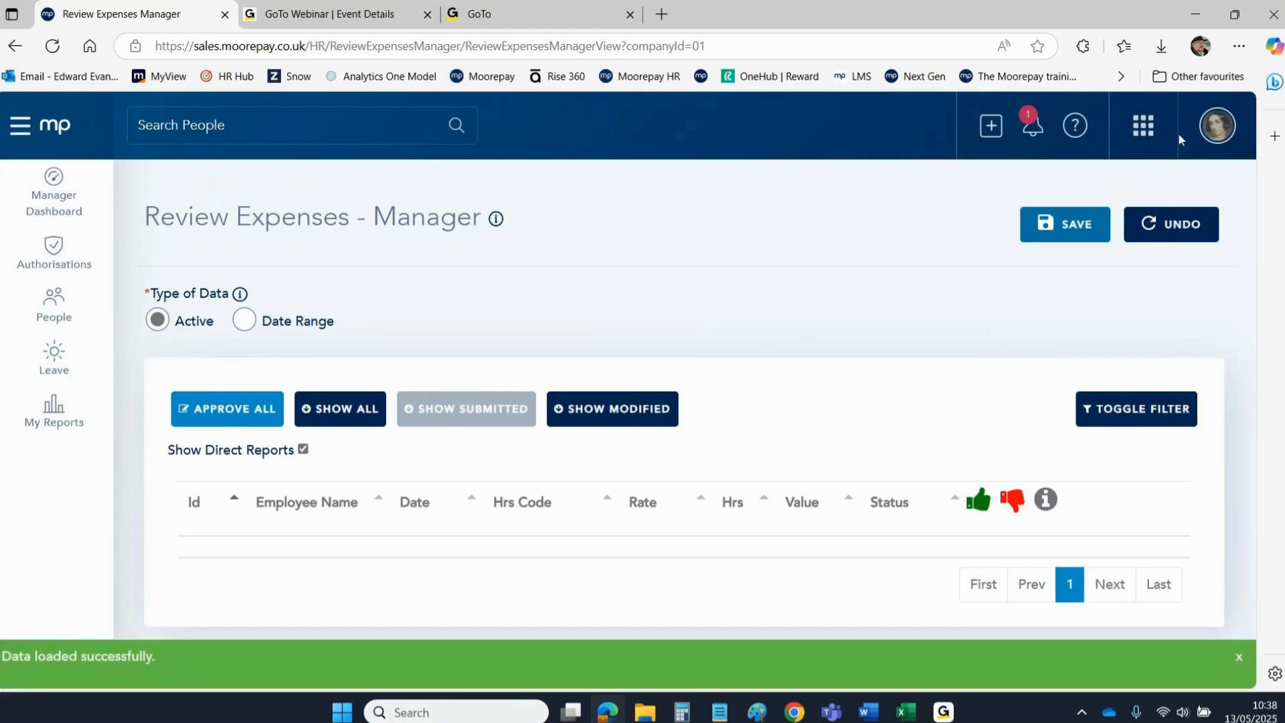
Log out of the manager account and sign back in with the administrator username.
{"action": "left_click", "coordinate": [1217, 126]}
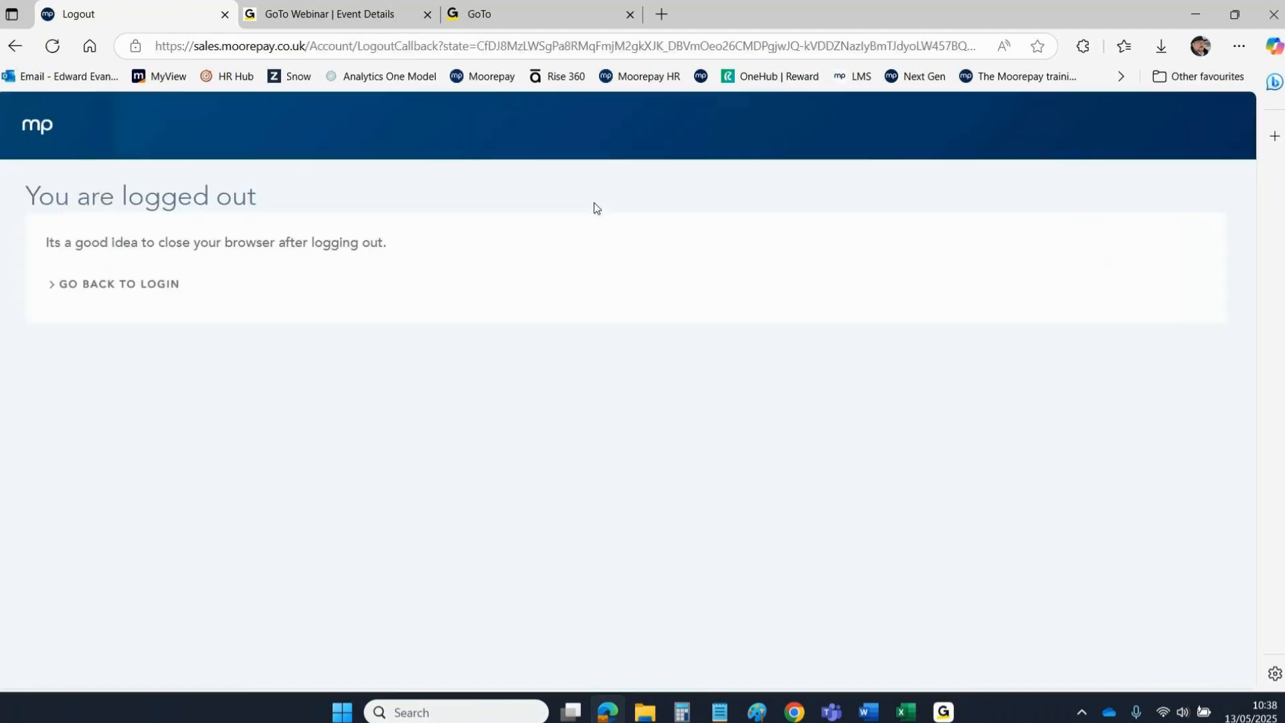
{"action": "left_click", "coordinate": [87, 286]}
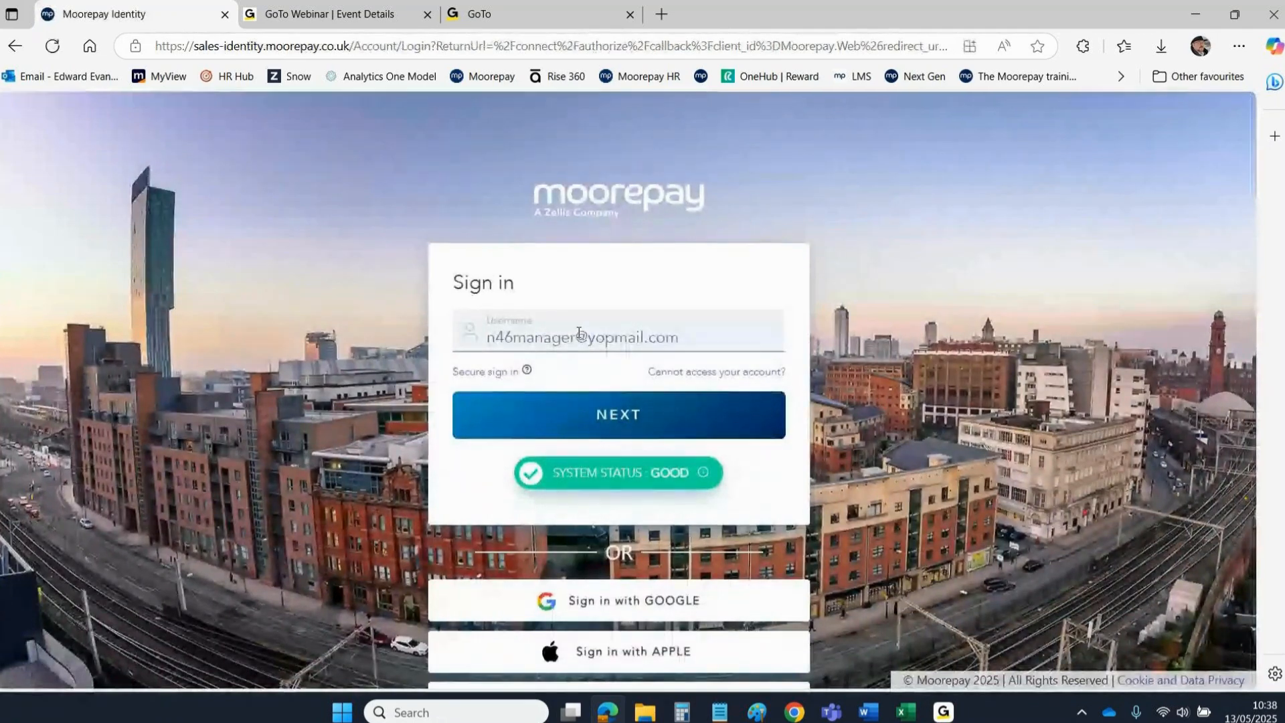
{"action": "left_click", "coordinate": [579, 334]}
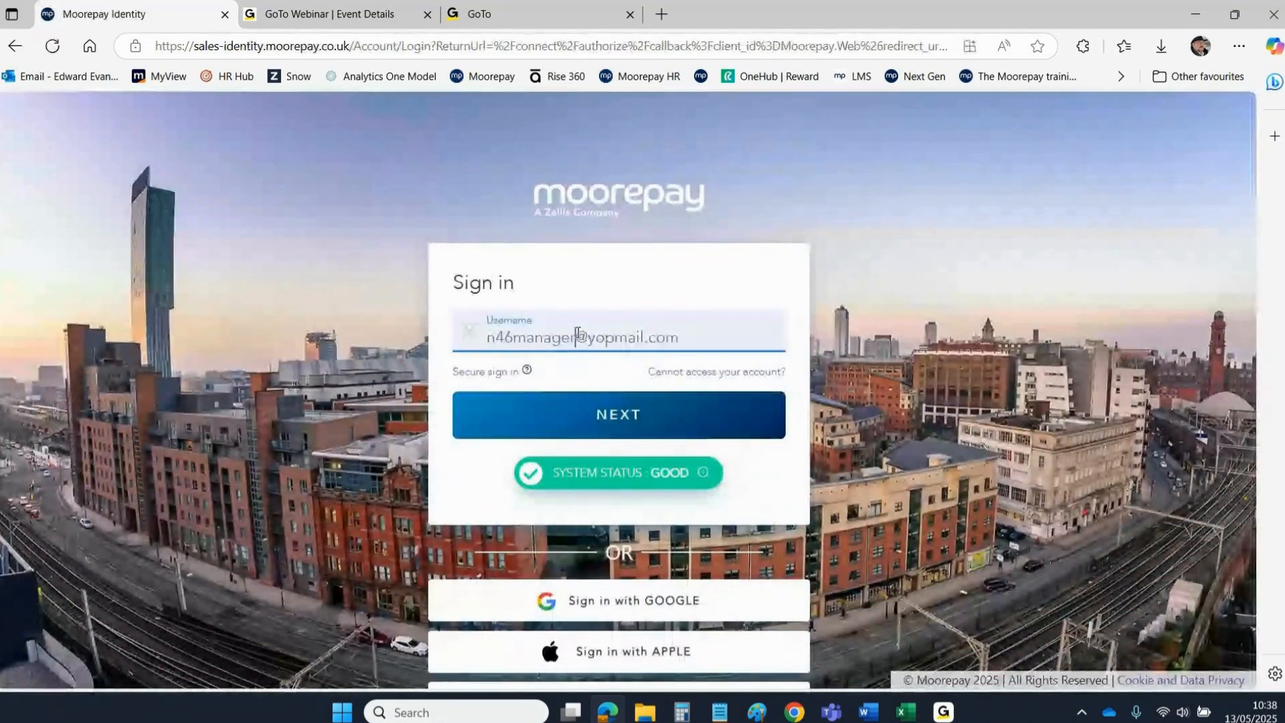
{"action": "key", "text": "BackSpace"}
{"action": "key", "text": "BackSpace"}
{"action": "key", "text": "BackSpace"}
{"action": "key", "text": "BackSpace"}
{"action": "key", "text": "BackSpace"}
{"action": "key", "text": "BackSpace"}
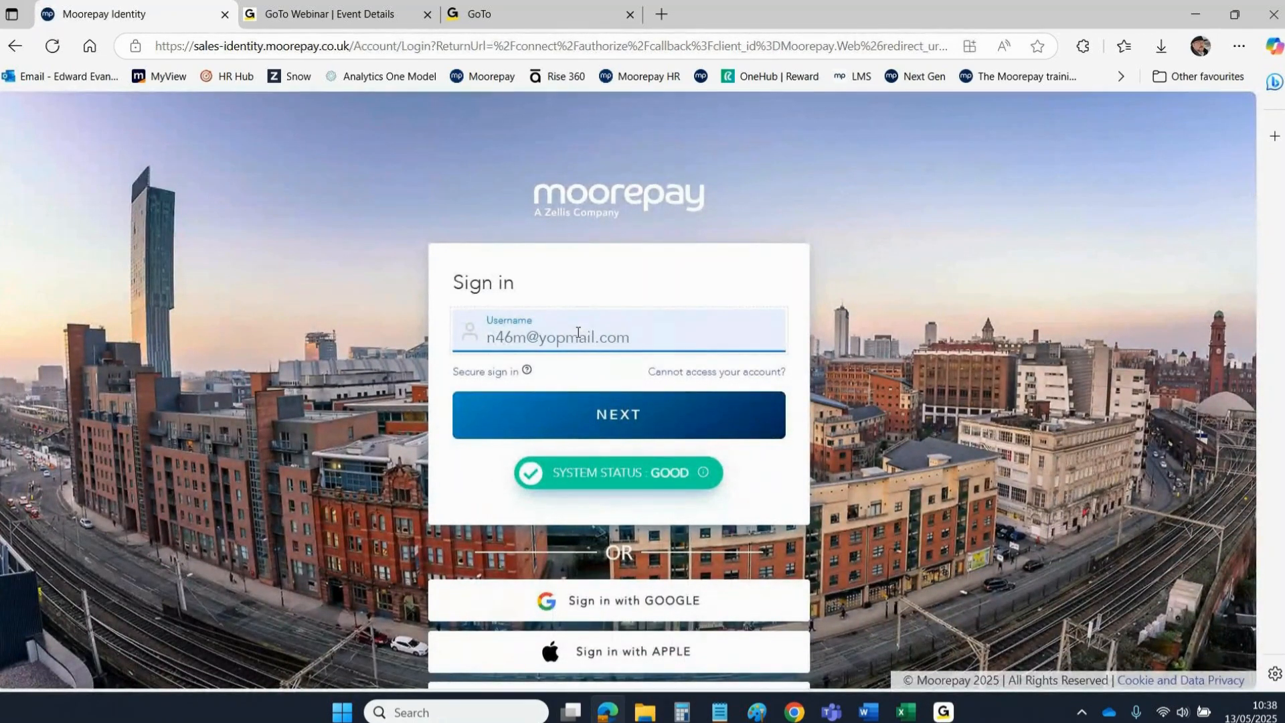
{"action": "key", "text": "BackSpace"}
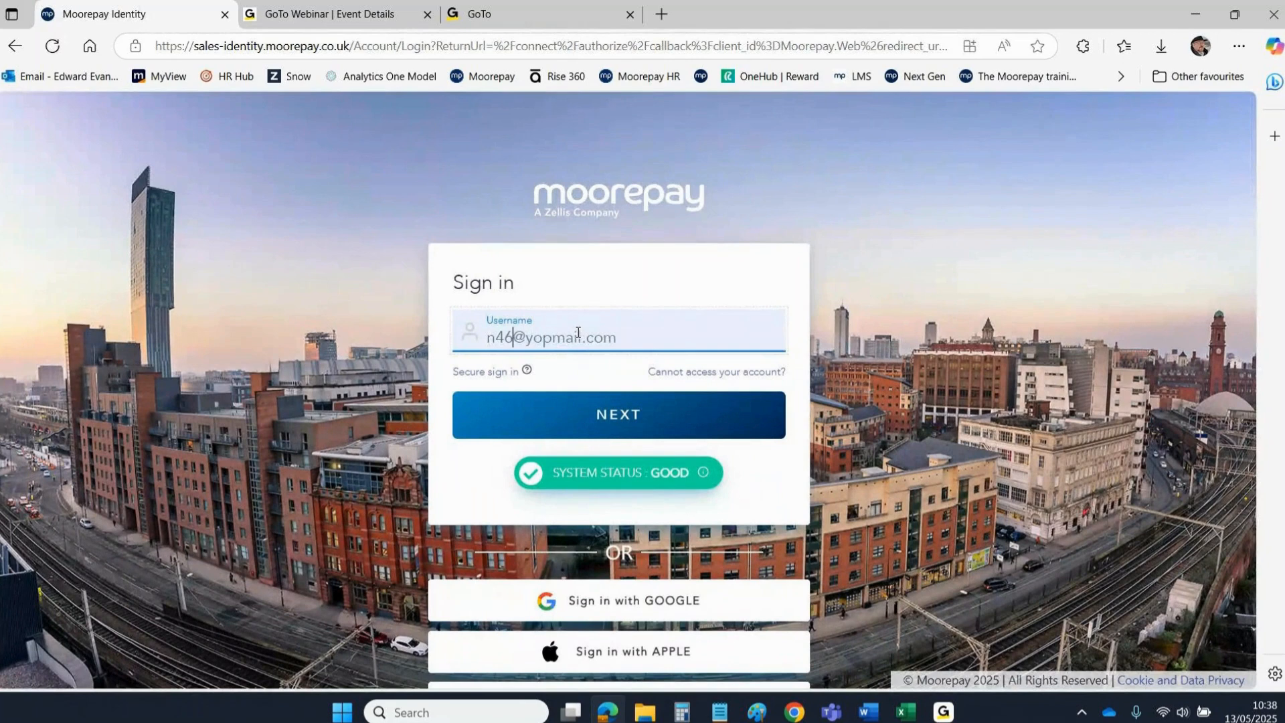
{"action": "type", "text": "admin"}
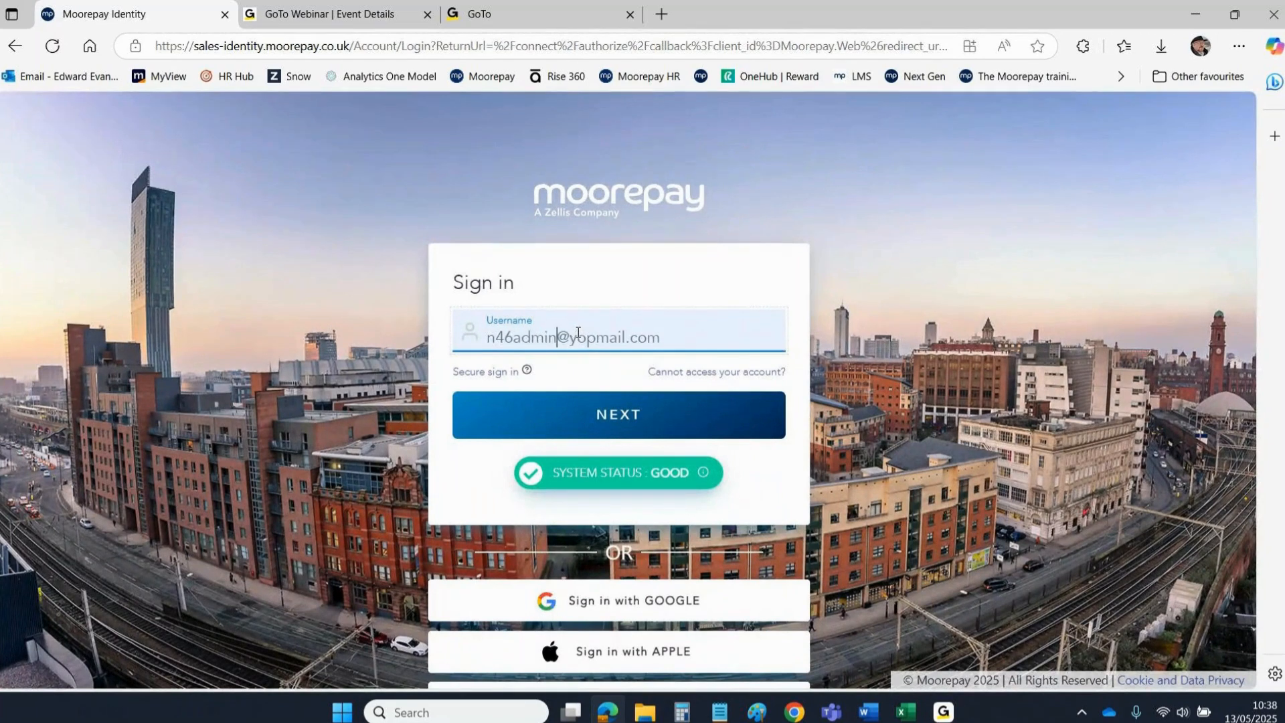
{"action": "left_click", "coordinate": [535, 411]}
{"action": "left_click", "coordinate": [610, 462]}
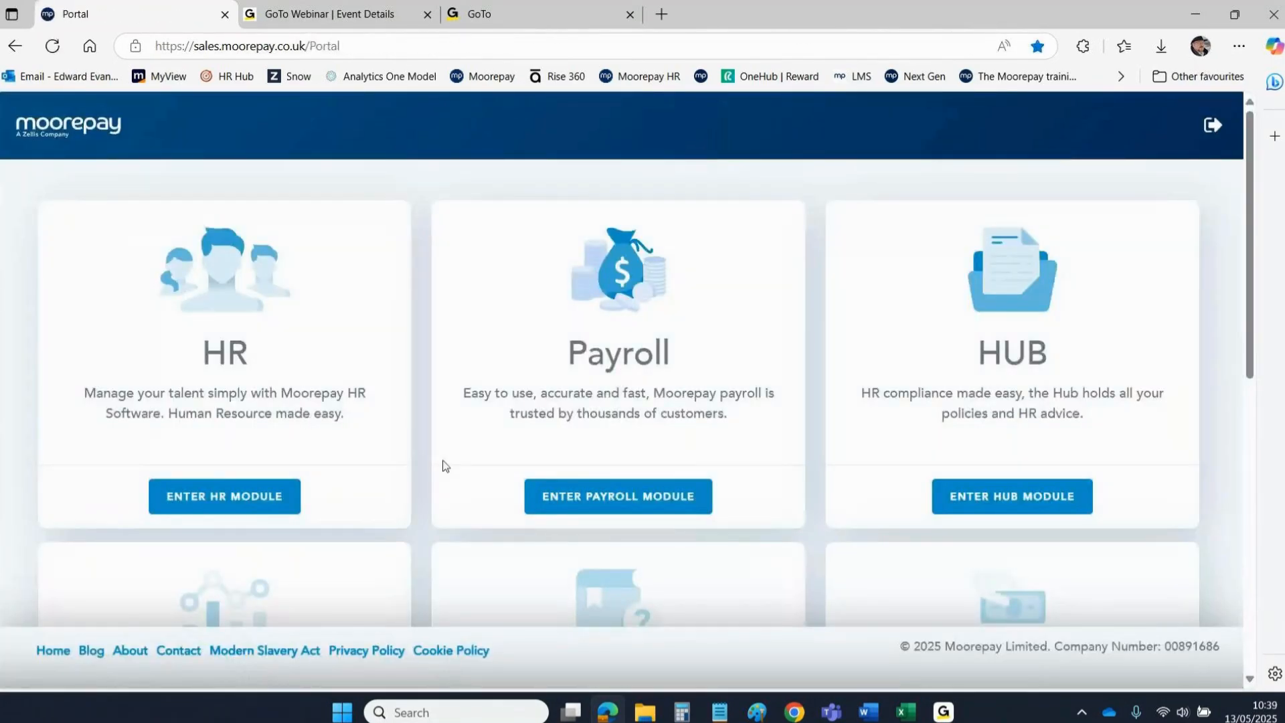
Enter the Payroll module, briefly visit HR, and return to the Payroll Dashboard for period 02.
{"action": "left_click", "coordinate": [572, 496]}
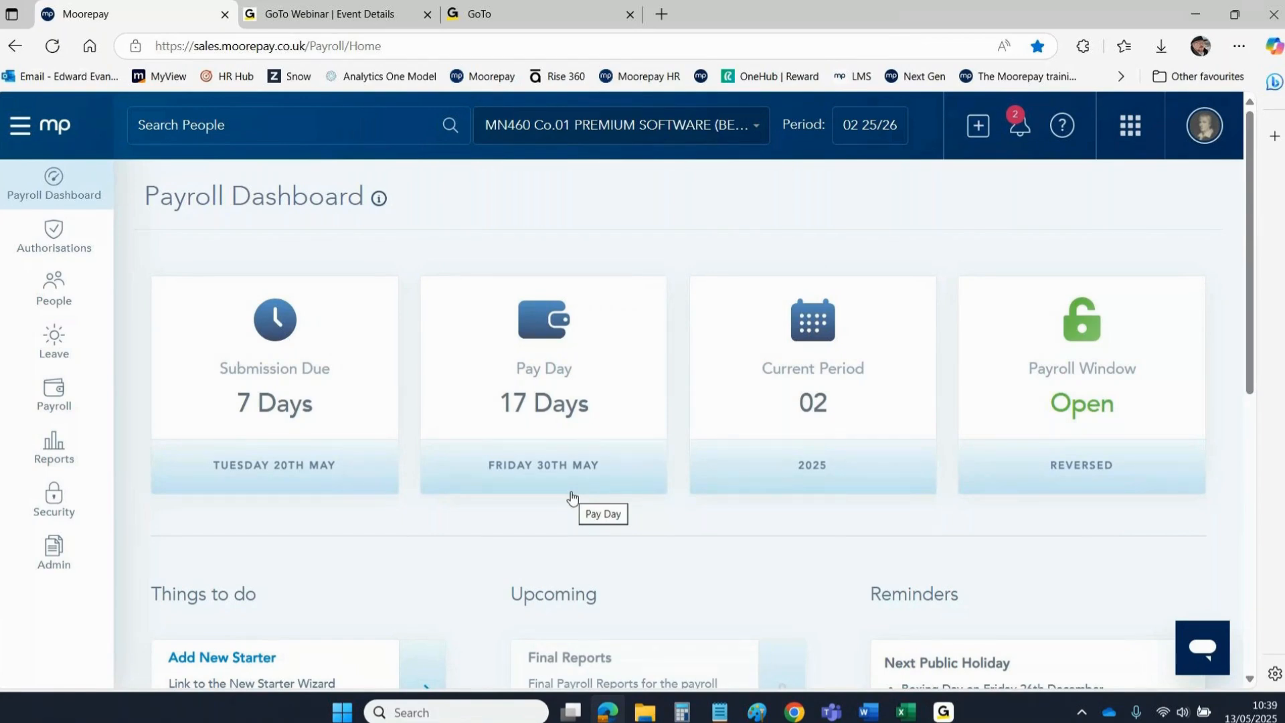
{"action": "left_click", "coordinate": [1121, 133]}
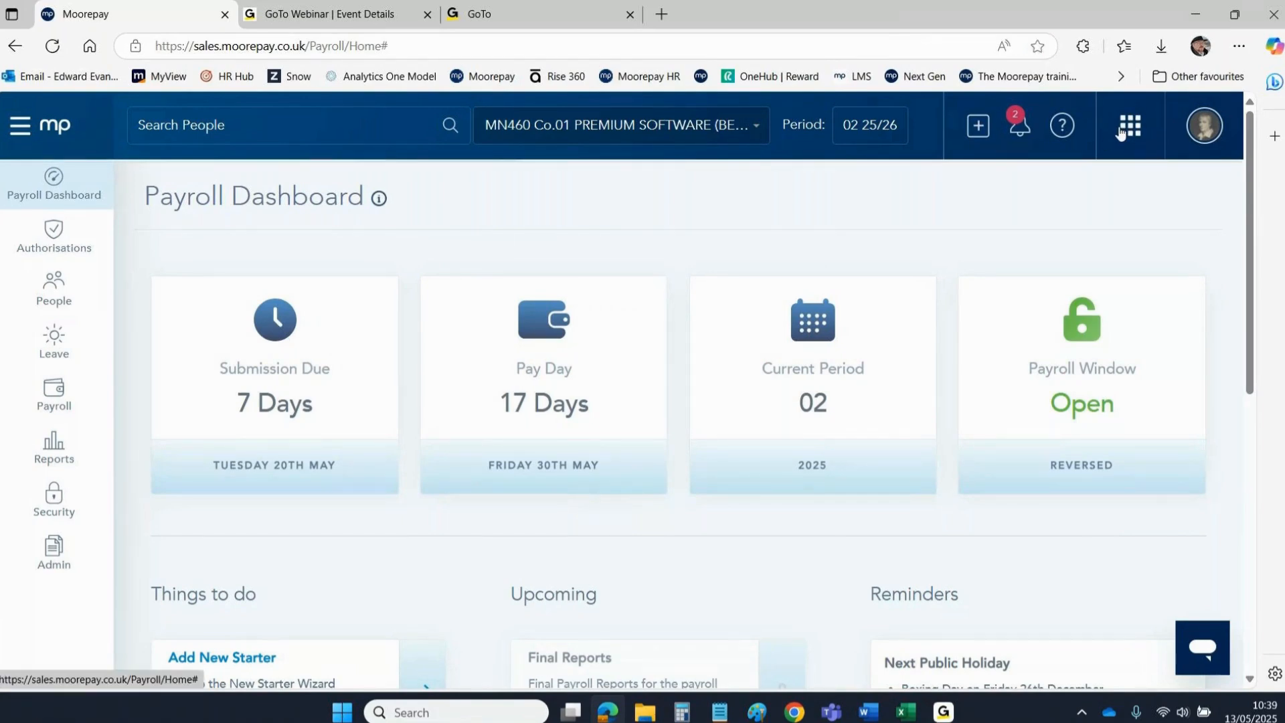
{"action": "left_click", "coordinate": [284, 225]}
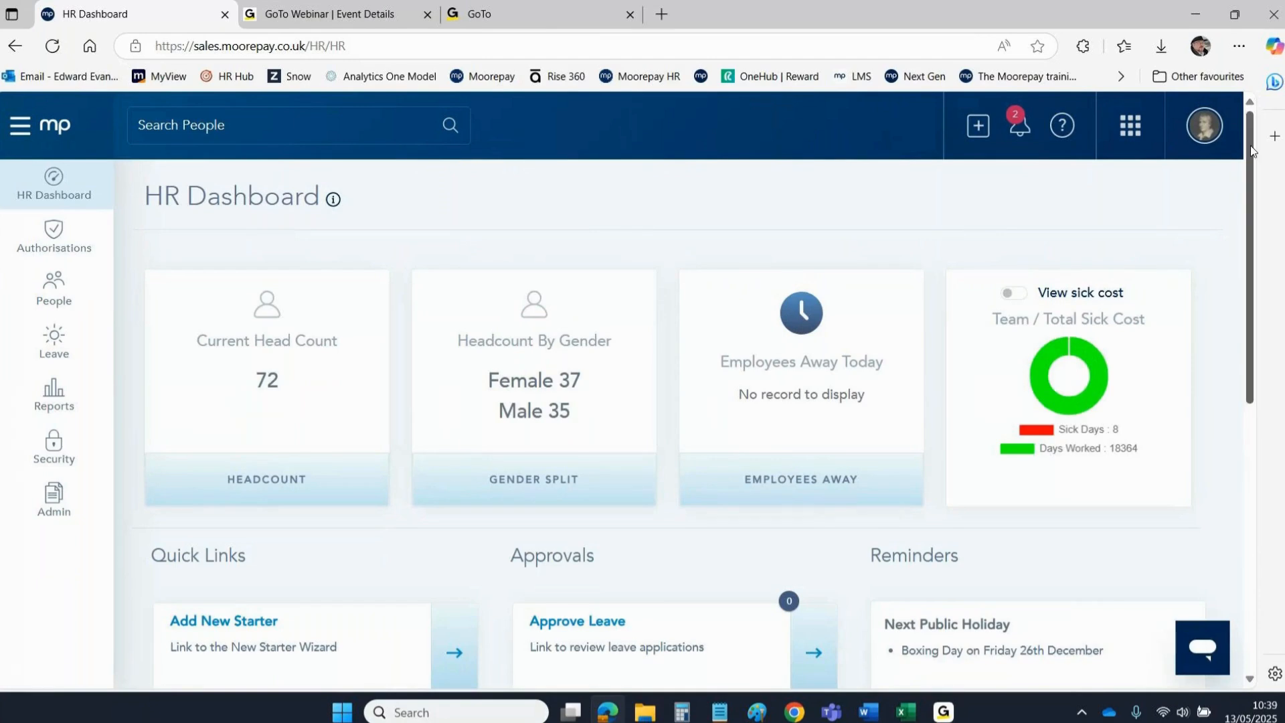
{"action": "scroll", "coordinate": [1247, 159], "scroll_direction": "down", "scroll_amount": 3}
{"action": "scroll", "coordinate": [1239, 185], "scroll_direction": "down", "scroll_amount": 5}
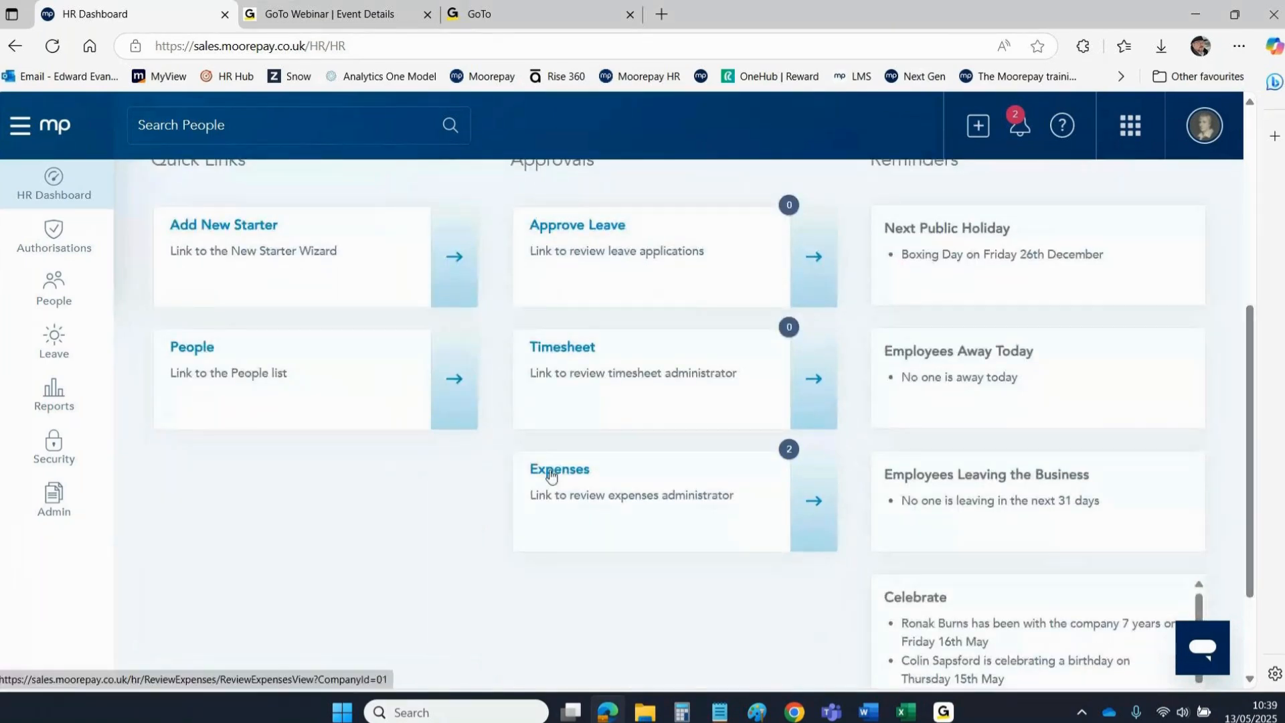
{"action": "left_click", "coordinate": [1130, 125]}
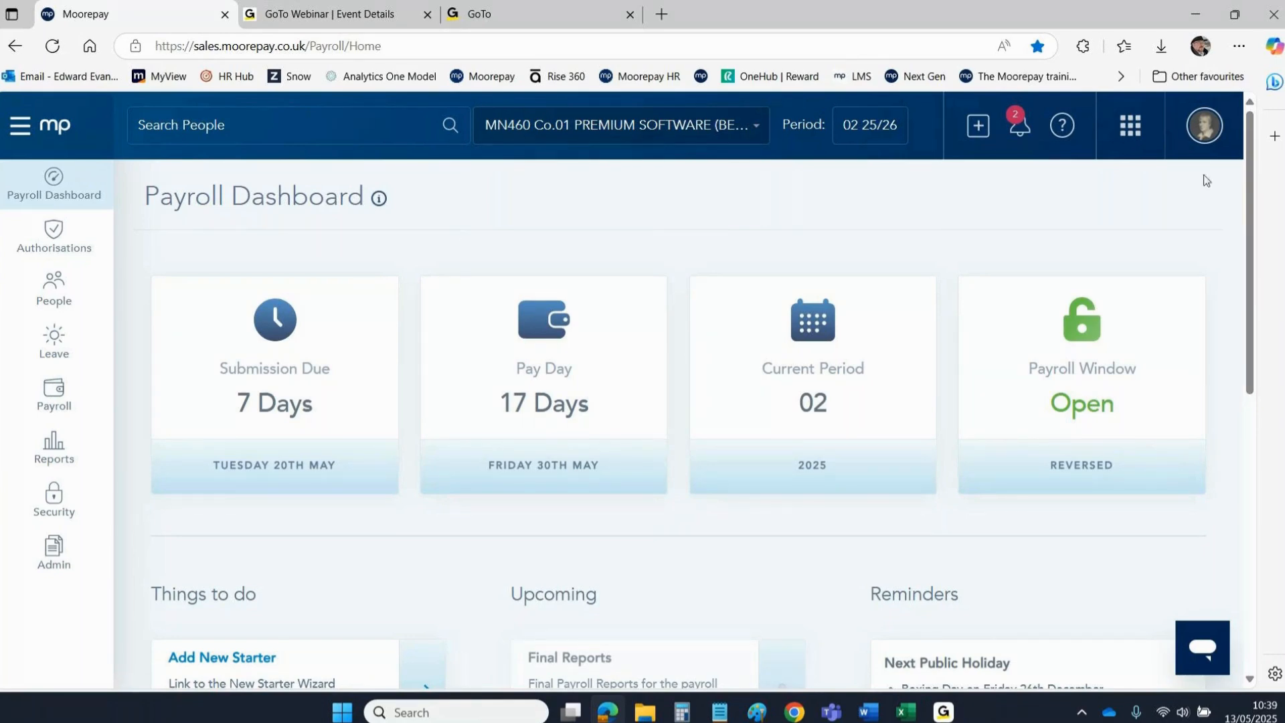
{"action": "left_click_drag", "start_coordinate": [1249, 187], "coordinate": [1249, 367]}
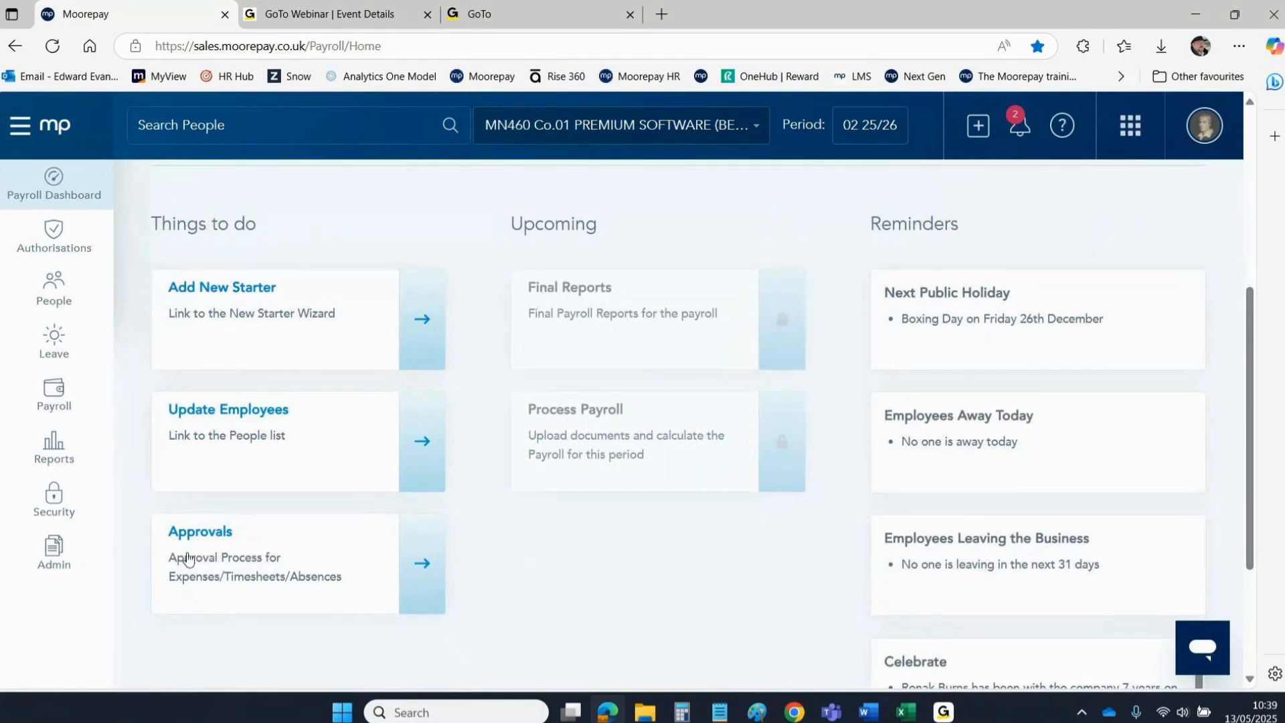
Dismiss both Expenses notification cards so the unread count clears.
{"action": "left_click_drag", "start_coordinate": [1252, 300], "coordinate": [1251, 124]}
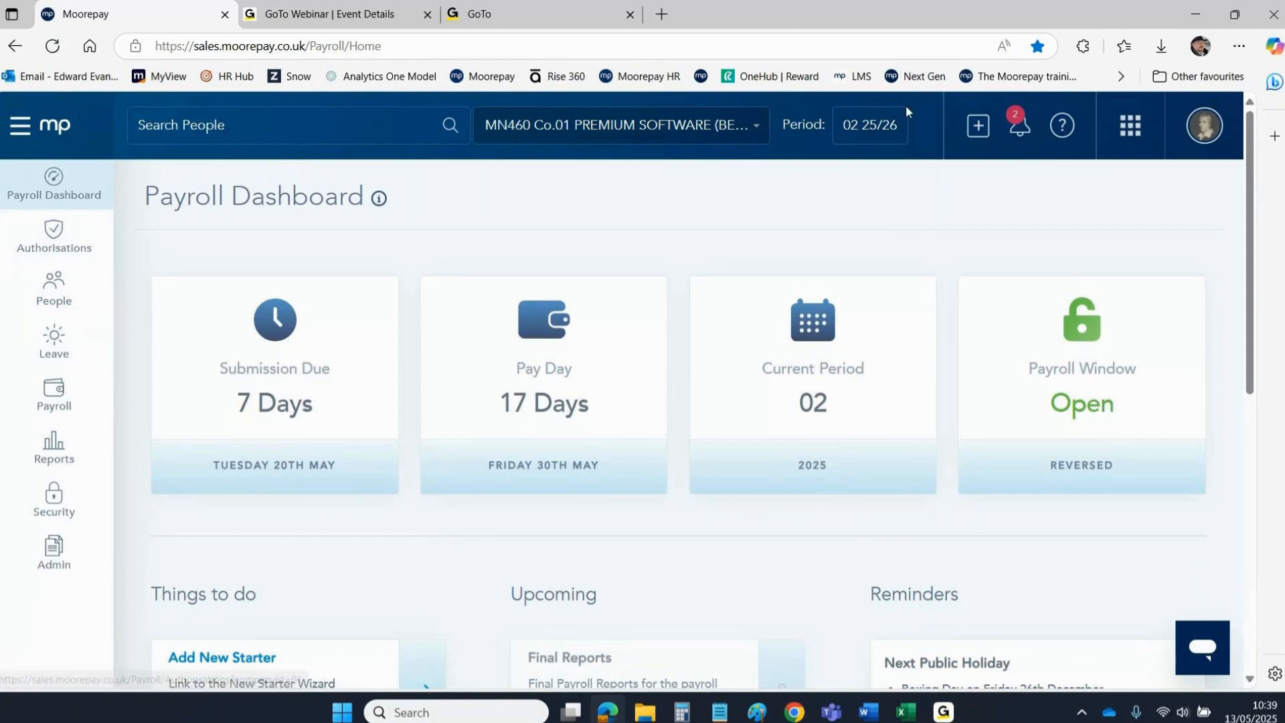
{"action": "left_click", "coordinate": [1020, 125]}
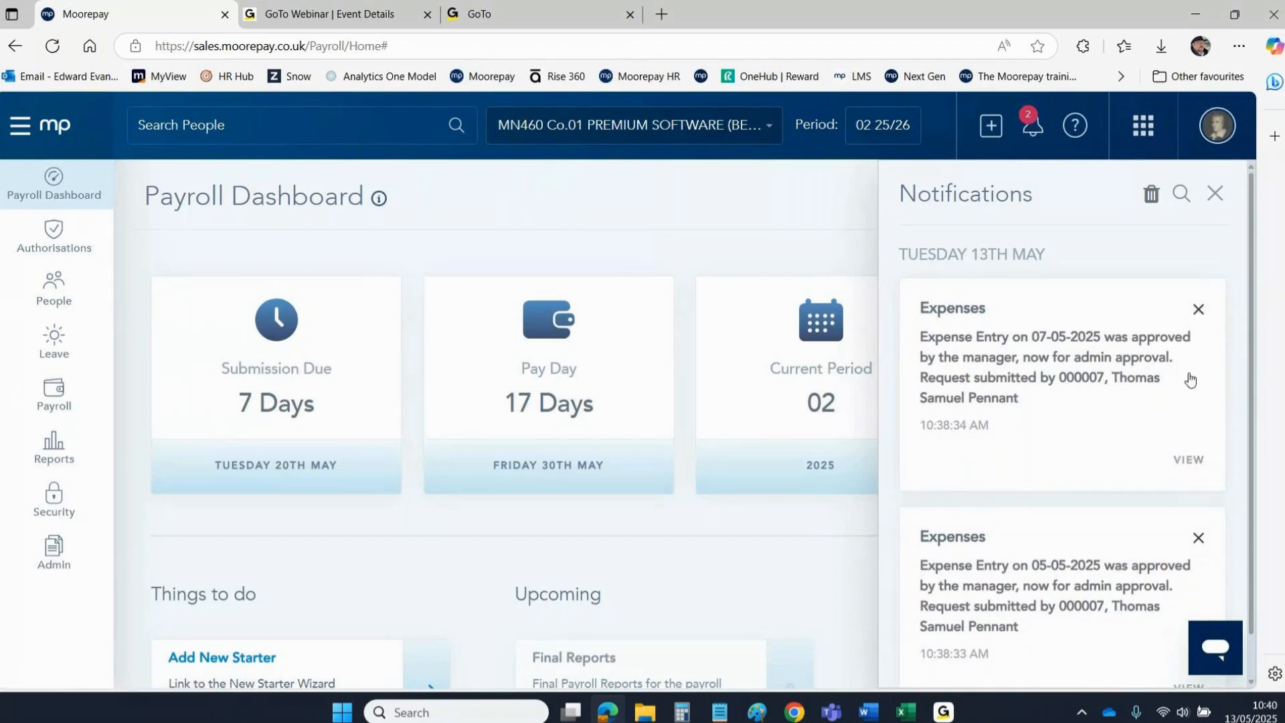
{"action": "left_click", "coordinate": [1200, 308]}
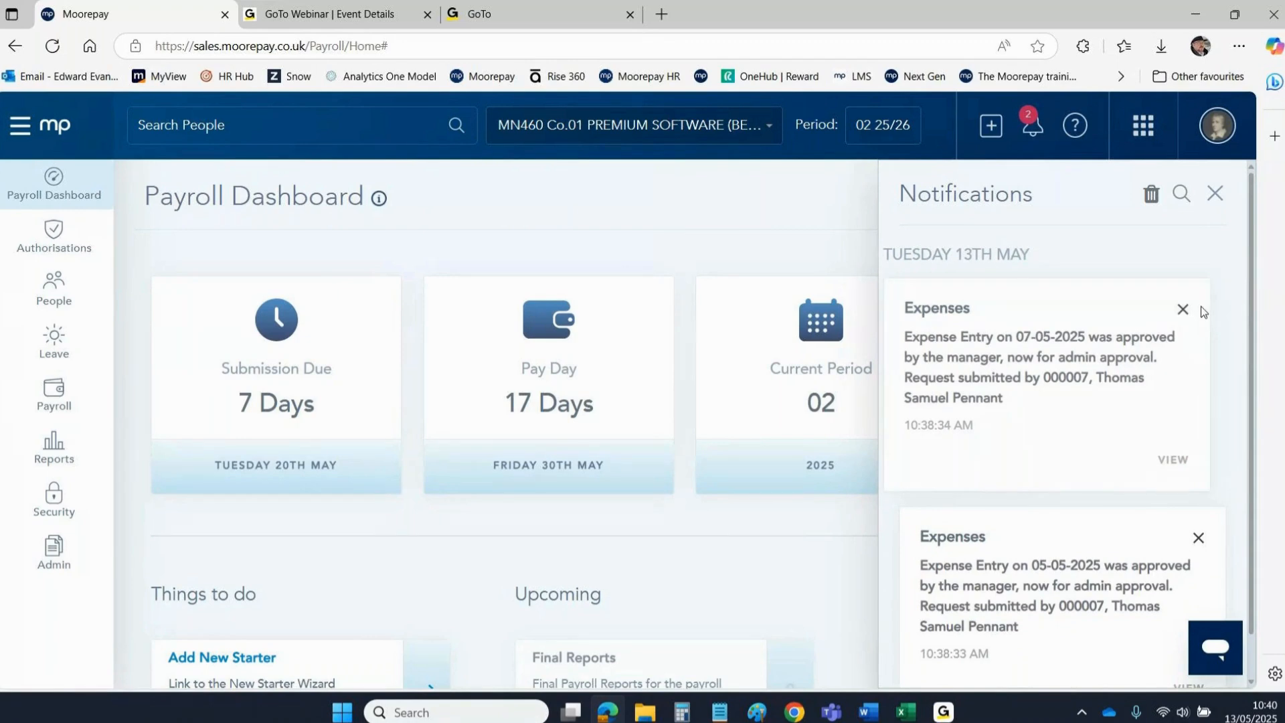
{"action": "left_click", "coordinate": [1207, 308]}
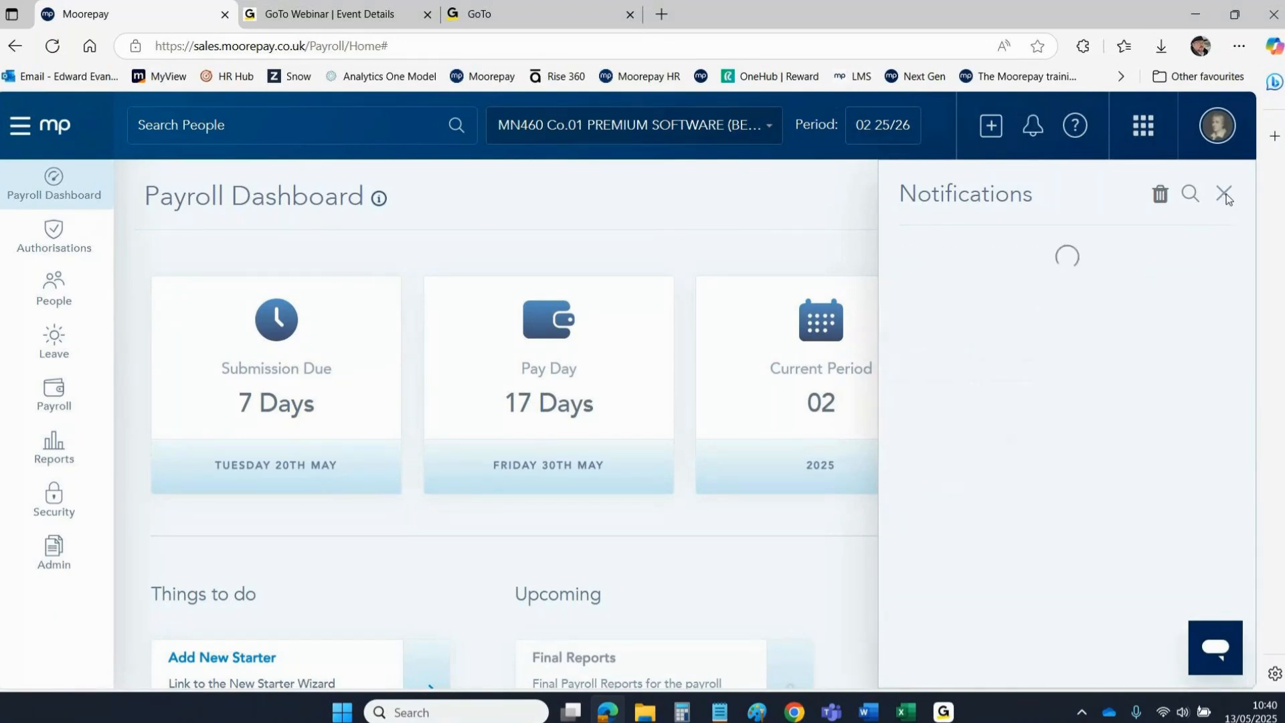
{"action": "left_click", "coordinate": [1224, 193]}
Open Authorisations > Review Expenses - Administrator showing 163 Rail Travel and 165 Parking.
{"action": "left_click", "coordinate": [62, 244]}
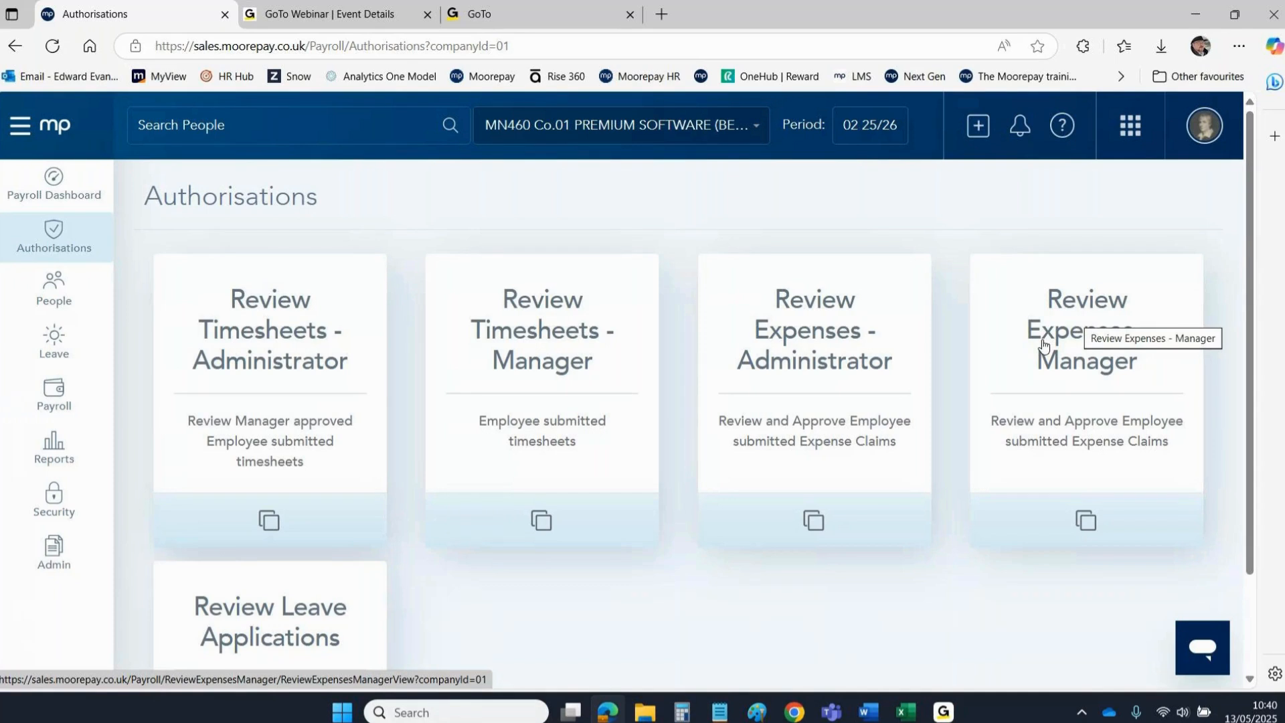
{"action": "left_click", "coordinate": [820, 360]}
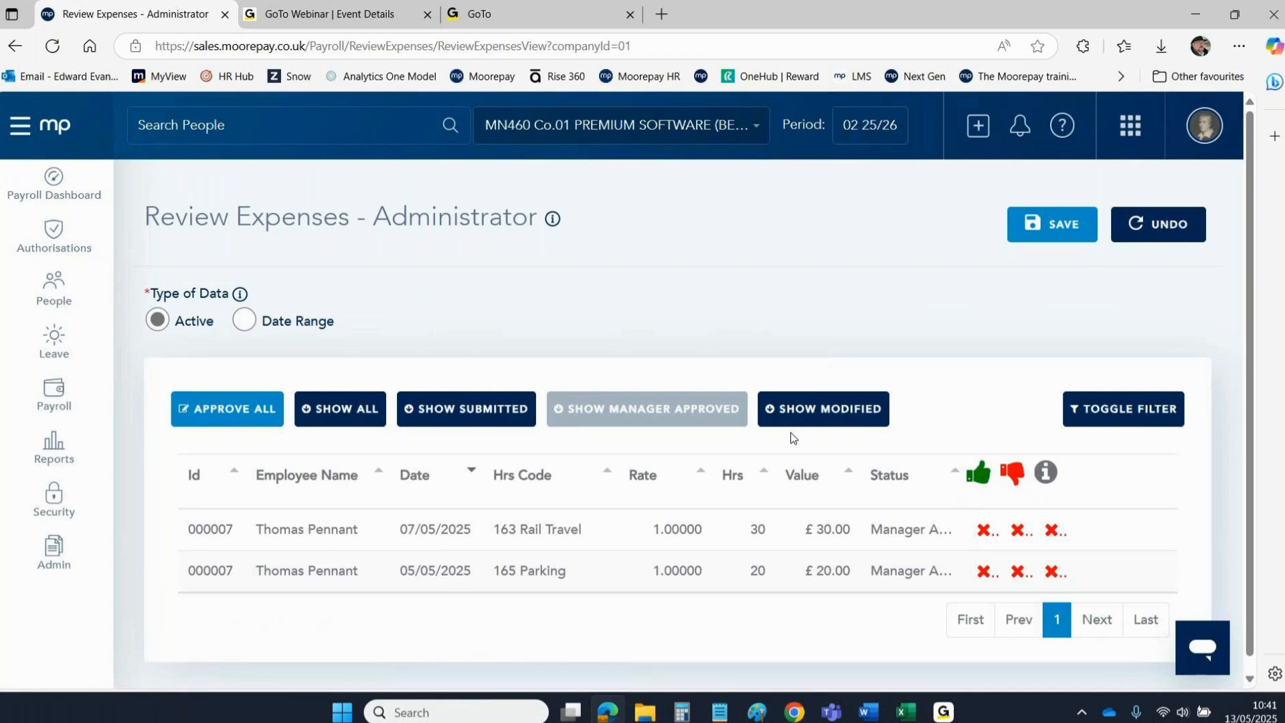
Toggle the column filters and set the list to show manager-approved expenses.
{"action": "left_click", "coordinate": [1106, 420]}
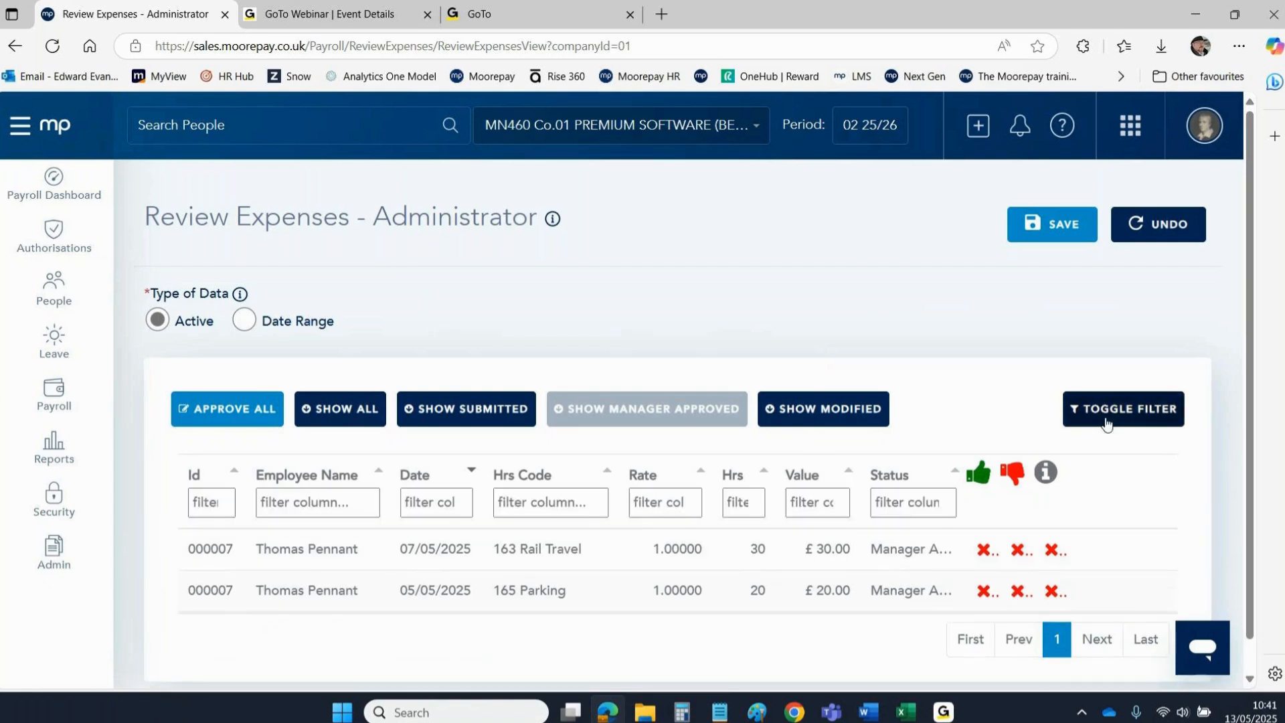
{"action": "left_click", "coordinate": [1107, 421]}
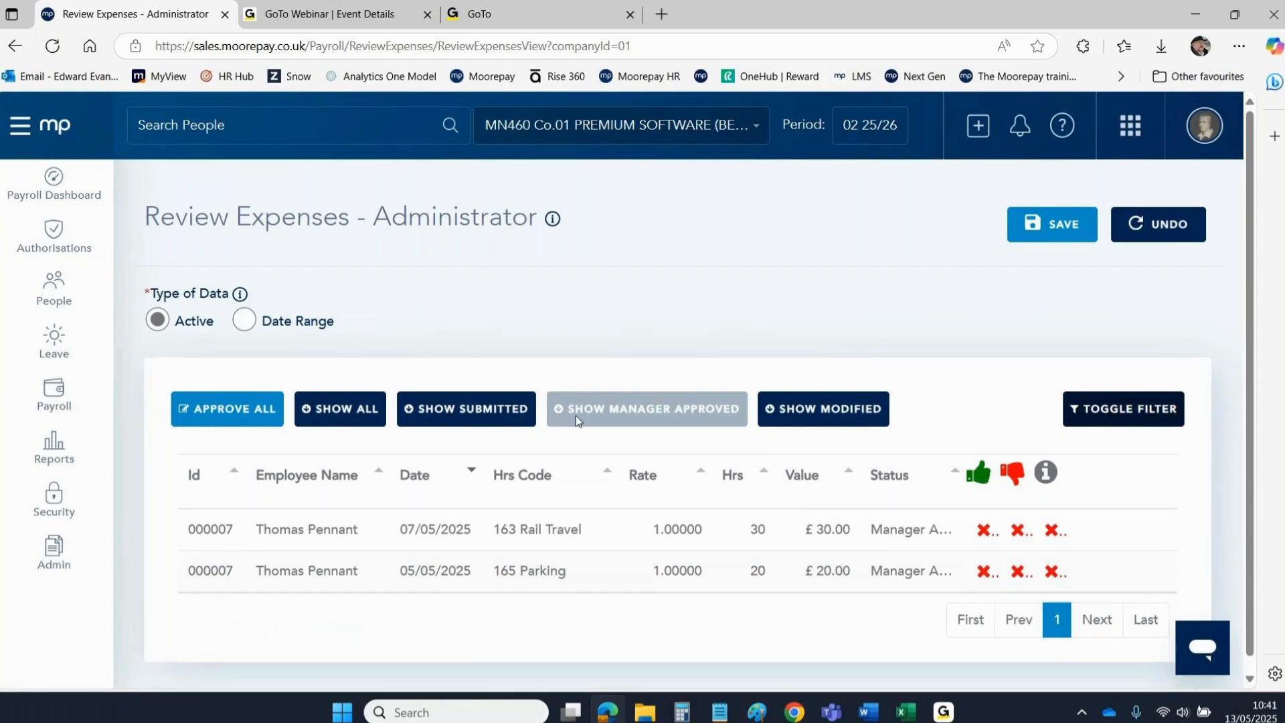
{"action": "left_click", "coordinate": [444, 412]}
{"action": "left_click", "coordinate": [332, 411]}
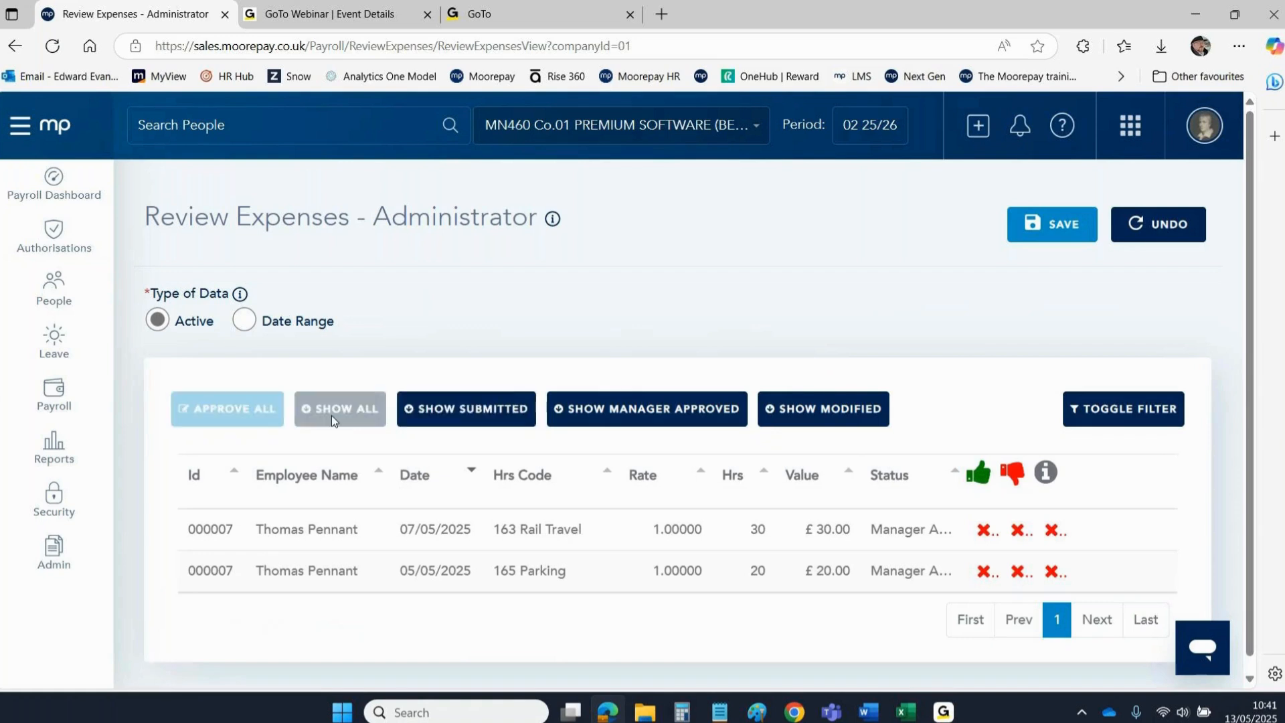
{"action": "left_click", "coordinate": [588, 406]}
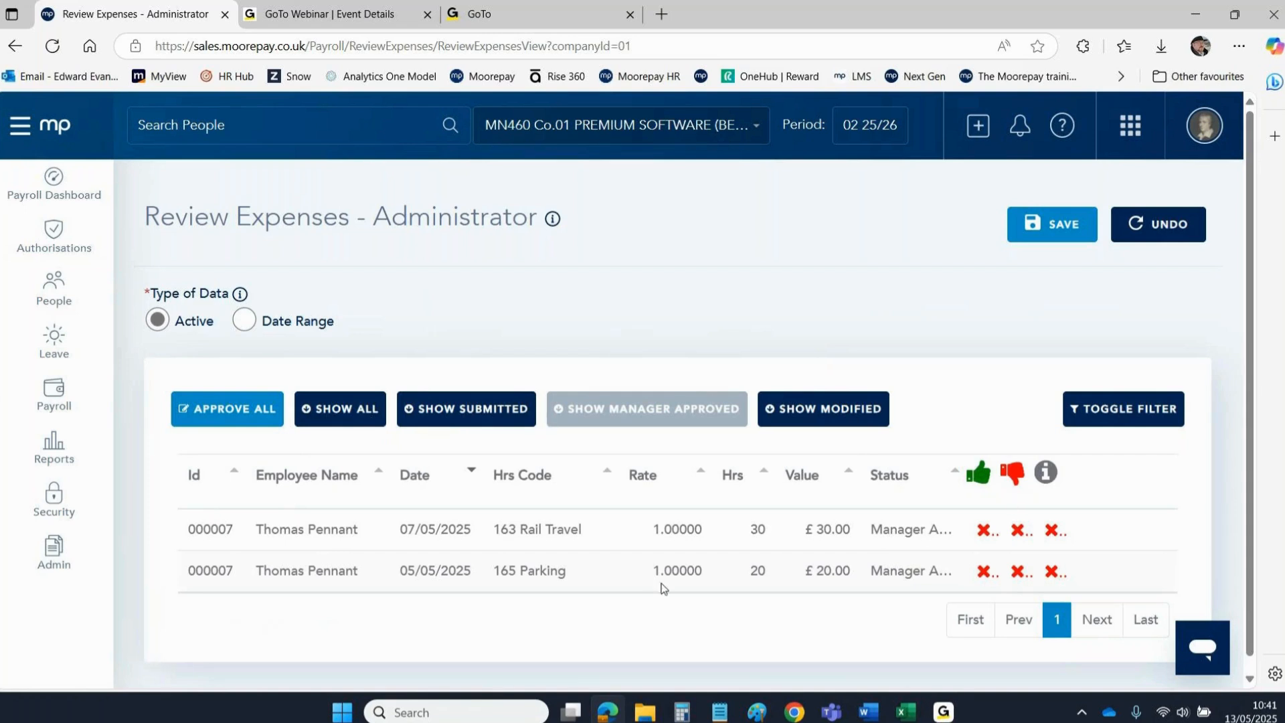
Approve the £30 Rail Travel and £20 Parking claims and save.
{"action": "left_click", "coordinate": [982, 530]}
{"action": "left_click", "coordinate": [984, 571]}
{"action": "left_click", "coordinate": [1050, 234]}
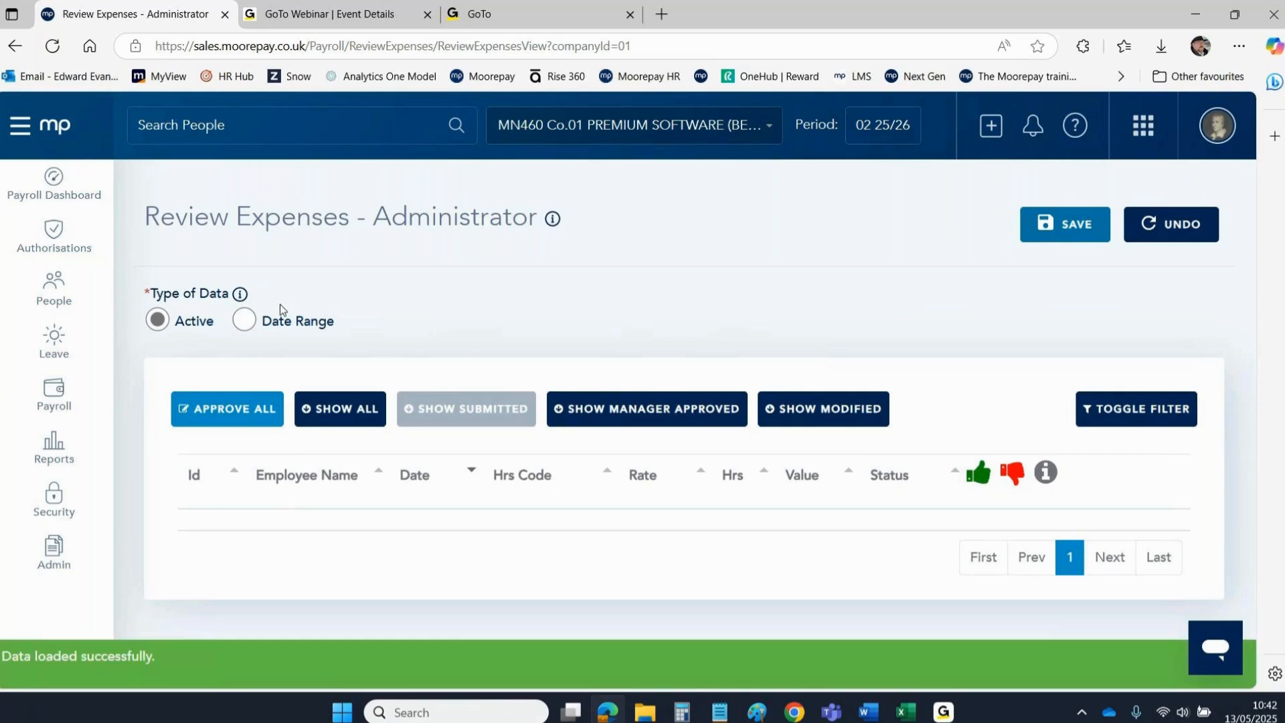
Import the approved self-service transactions into payroll for Premium Software, pay period 2025/02.
{"action": "left_click", "coordinate": [54, 139]}
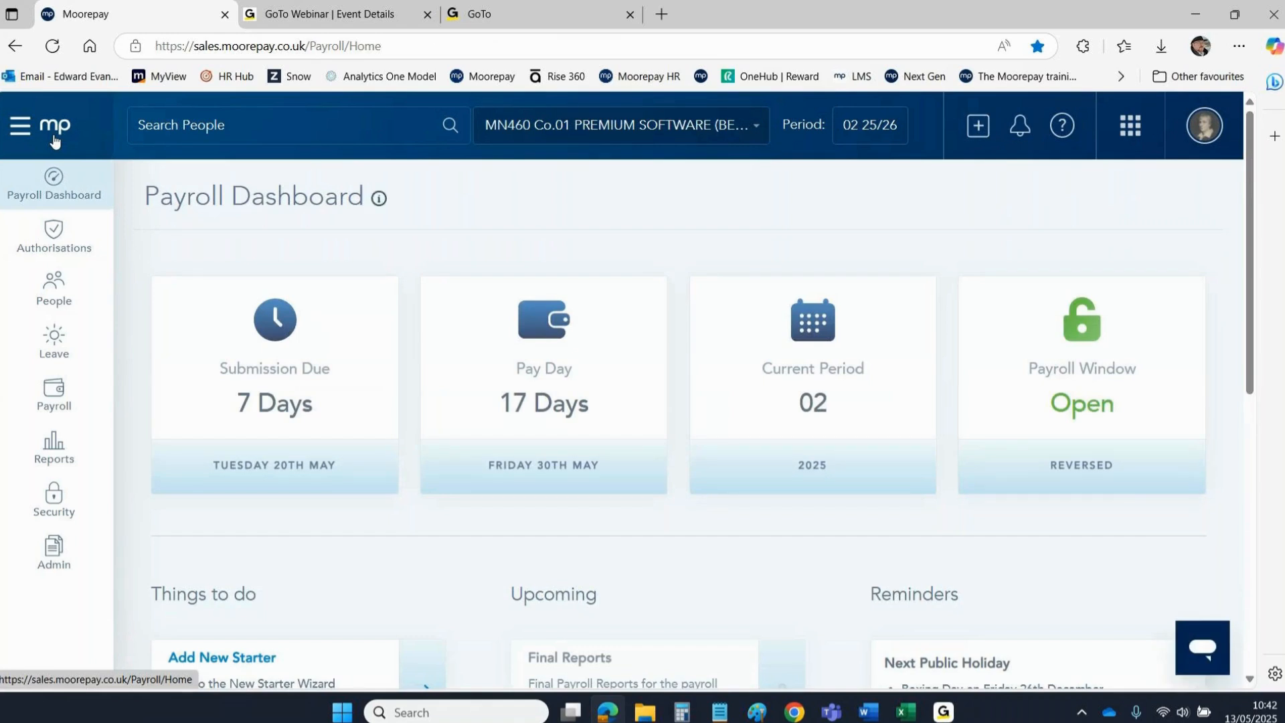
{"action": "left_click", "coordinate": [47, 397]}
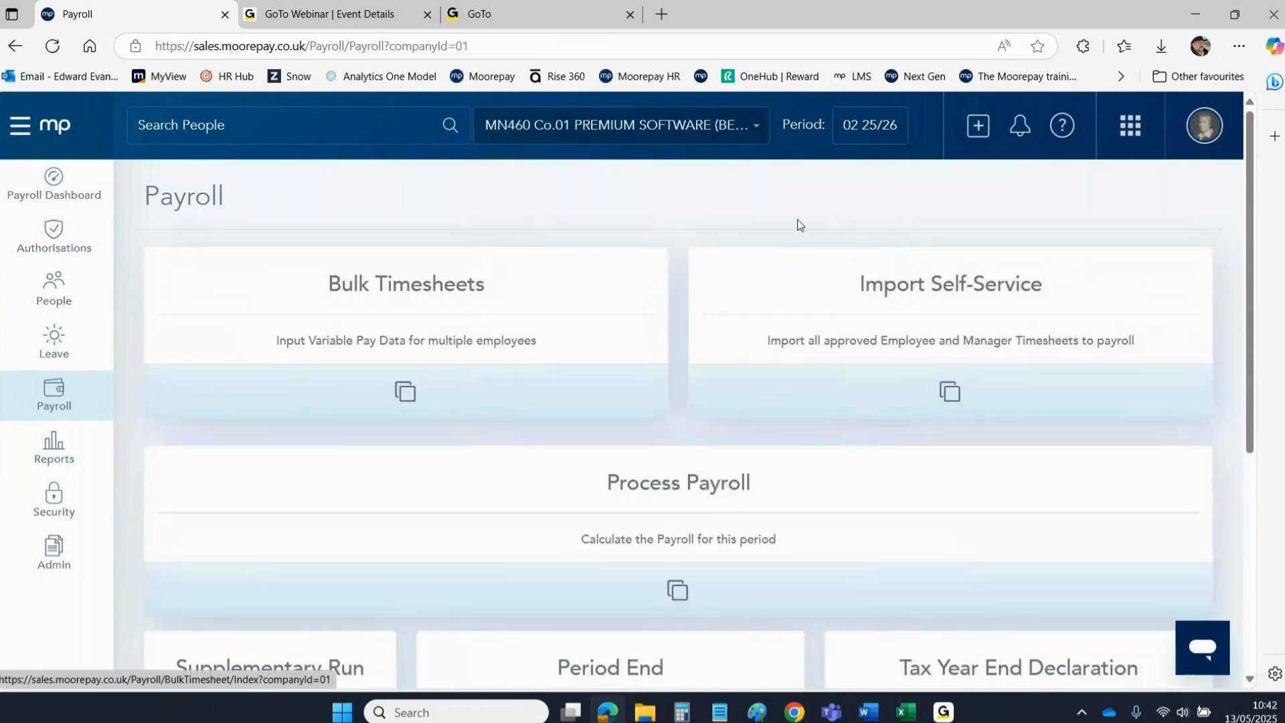
{"action": "left_click", "coordinate": [899, 287]}
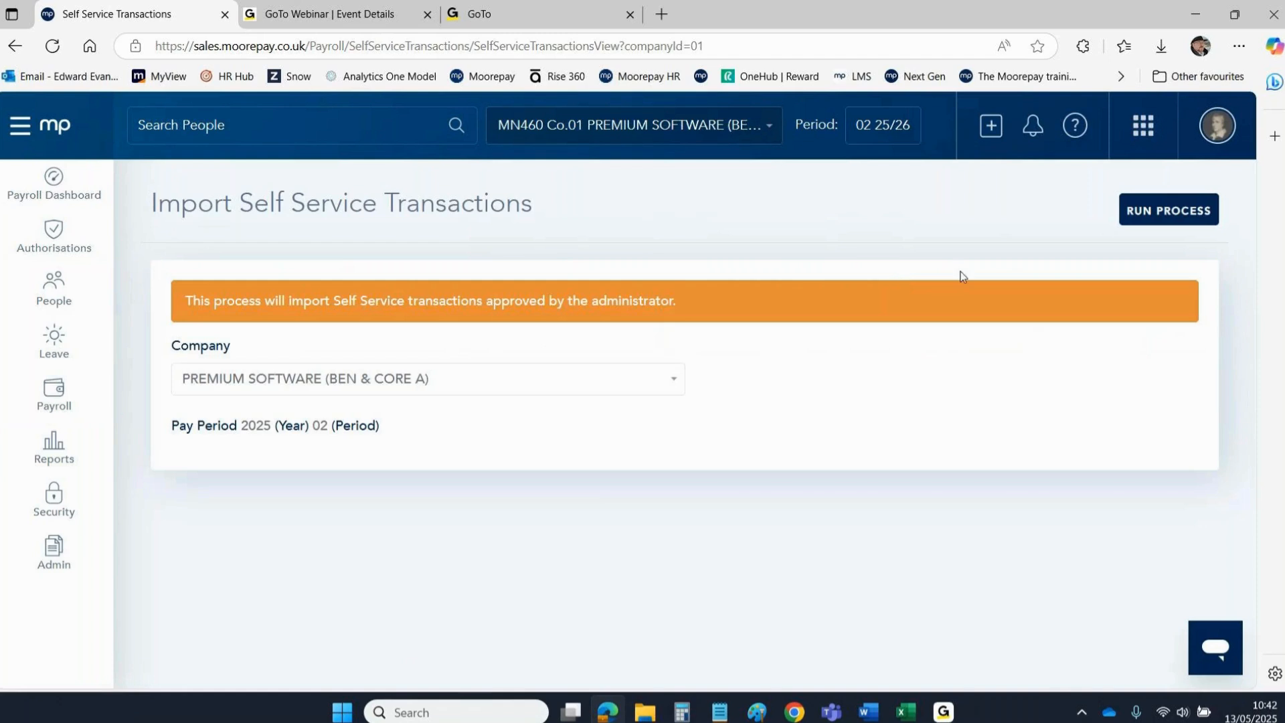
{"action": "left_click", "coordinate": [1142, 214]}
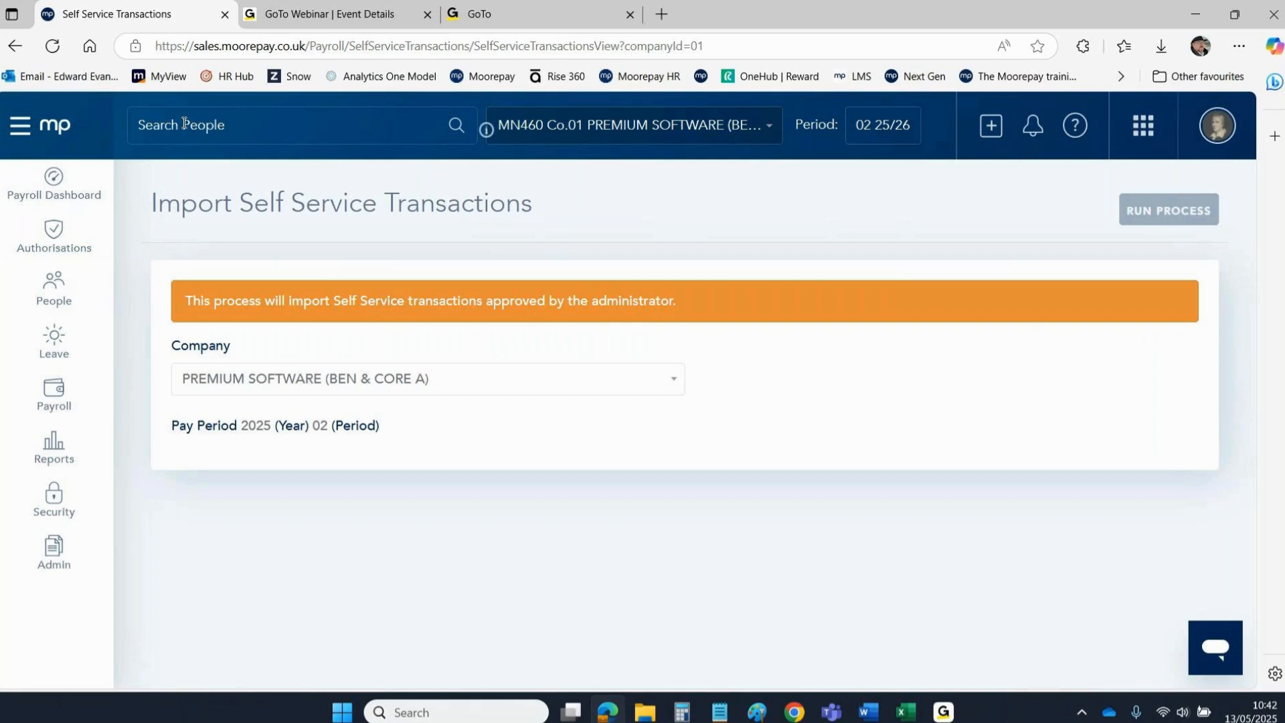
Find the employee in Search People and open their Variable Pay list under Pay and Deductions.
{"action": "type", "text": "thomas"}
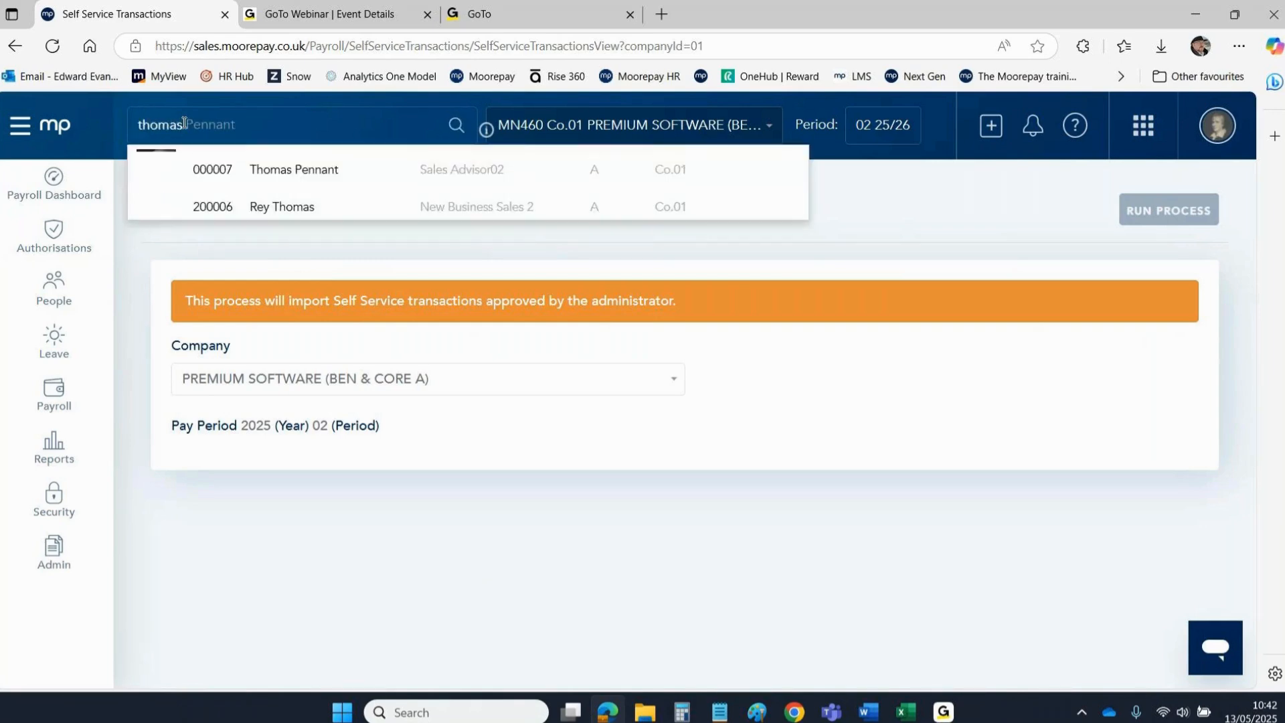
{"action": "left_click", "coordinate": [281, 165]}
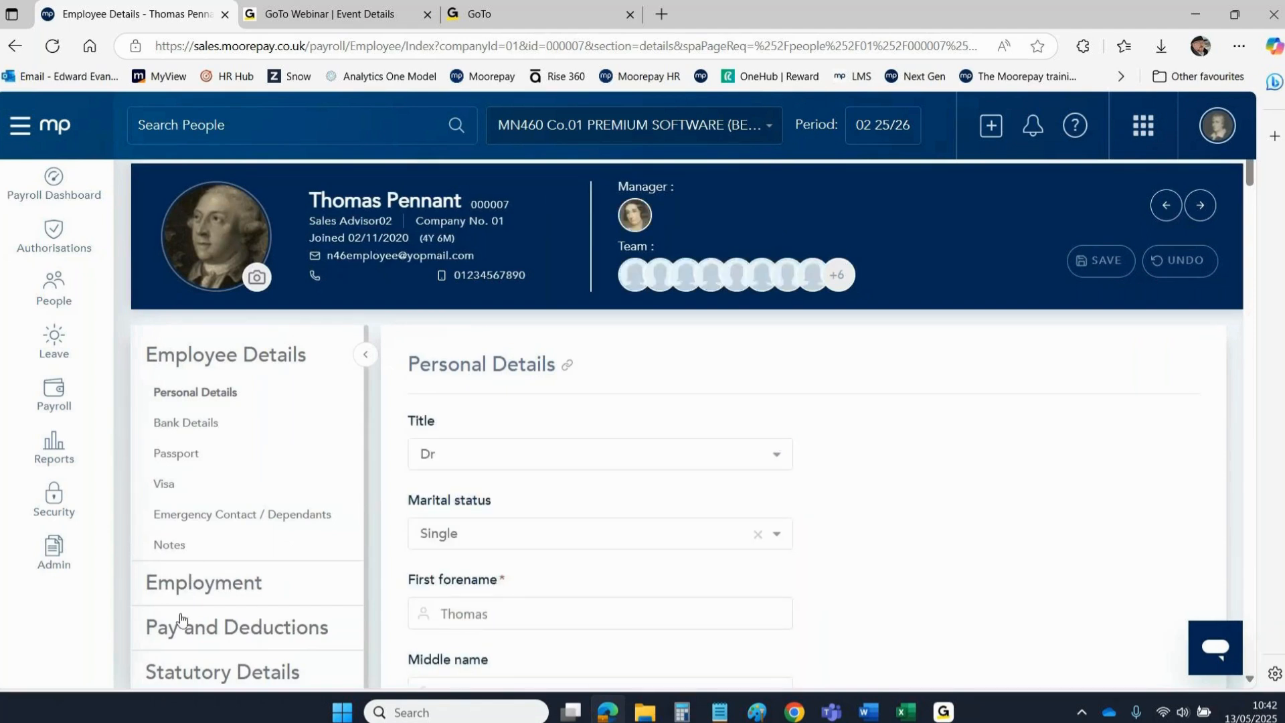
{"action": "left_click", "coordinate": [172, 636]}
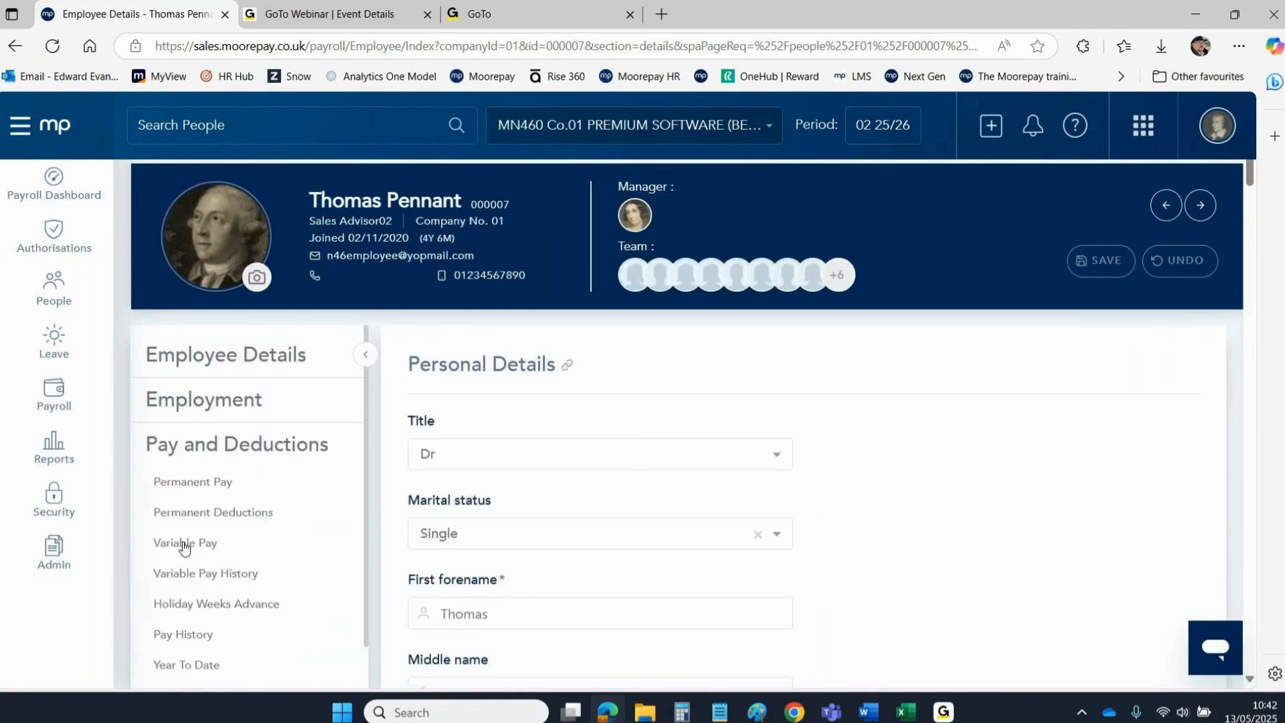
{"action": "left_click", "coordinate": [185, 543]}
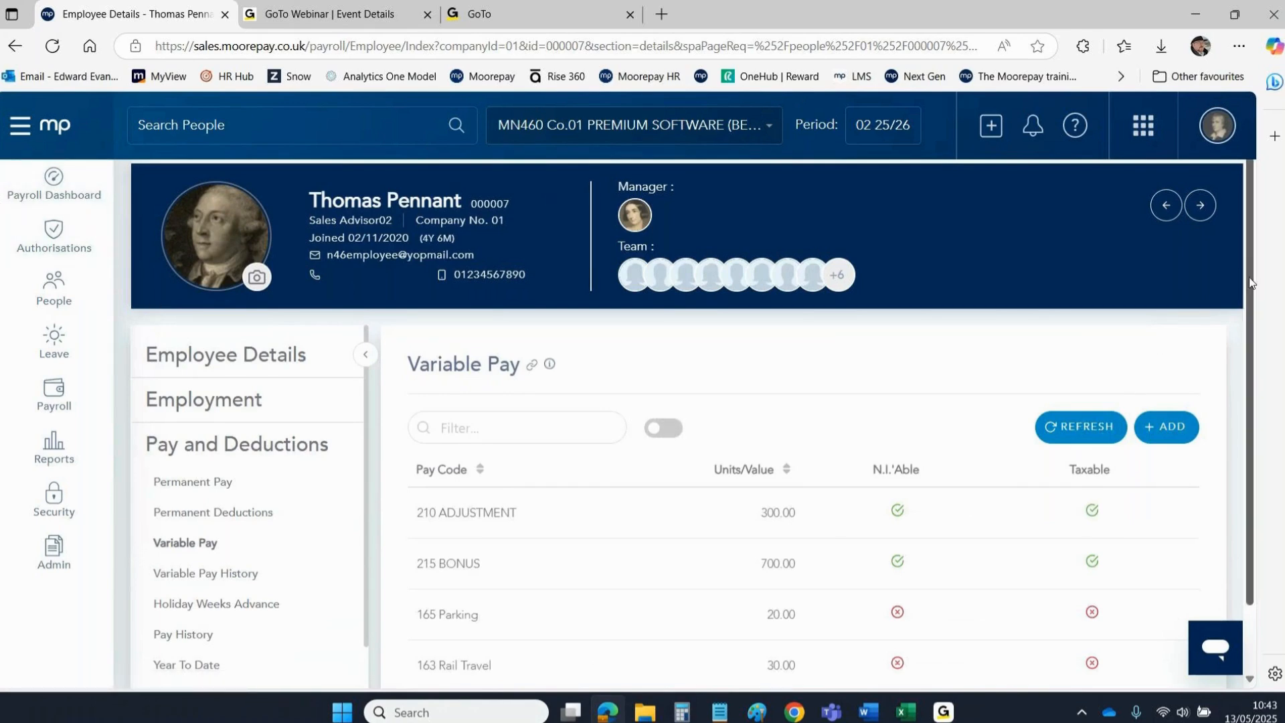
{"action": "scroll", "coordinate": [1240, 365], "scroll_direction": "down", "scroll_amount": 1}
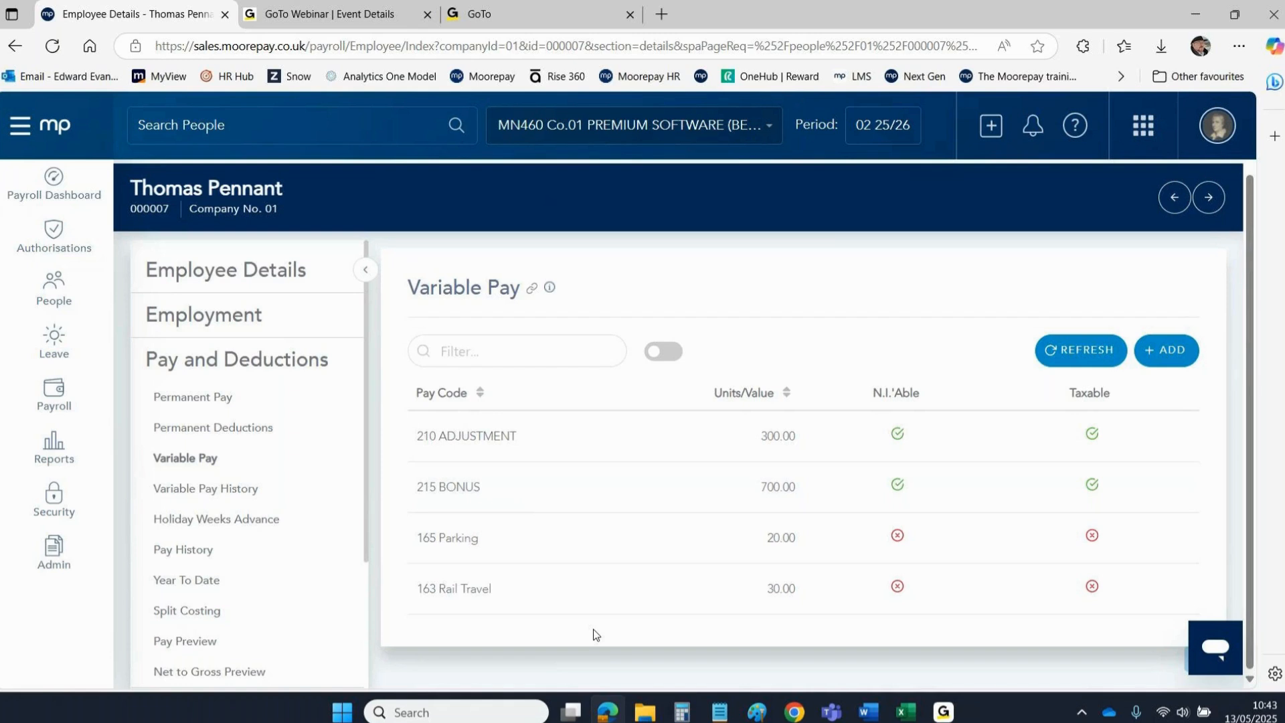
Inspect the 165 Parking 20.00 entry and close it without changes.
{"action": "left_click", "coordinate": [777, 555]}
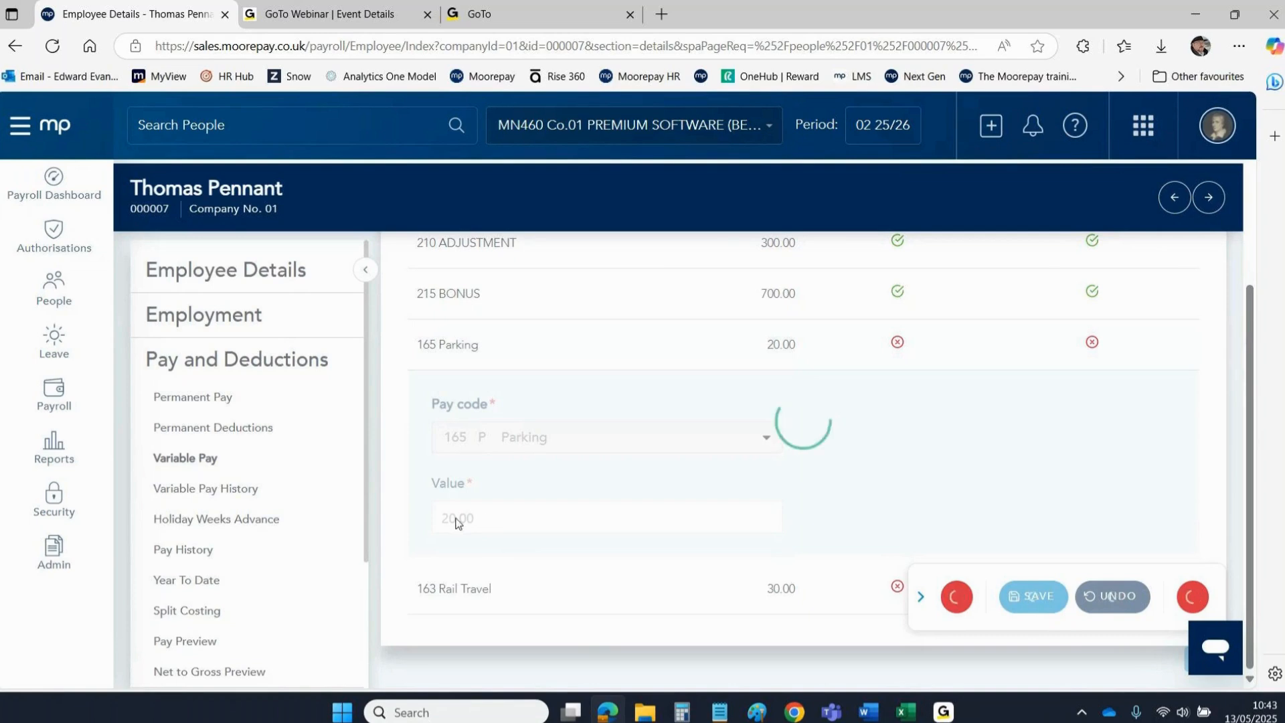
{"action": "left_click", "coordinate": [545, 509]}
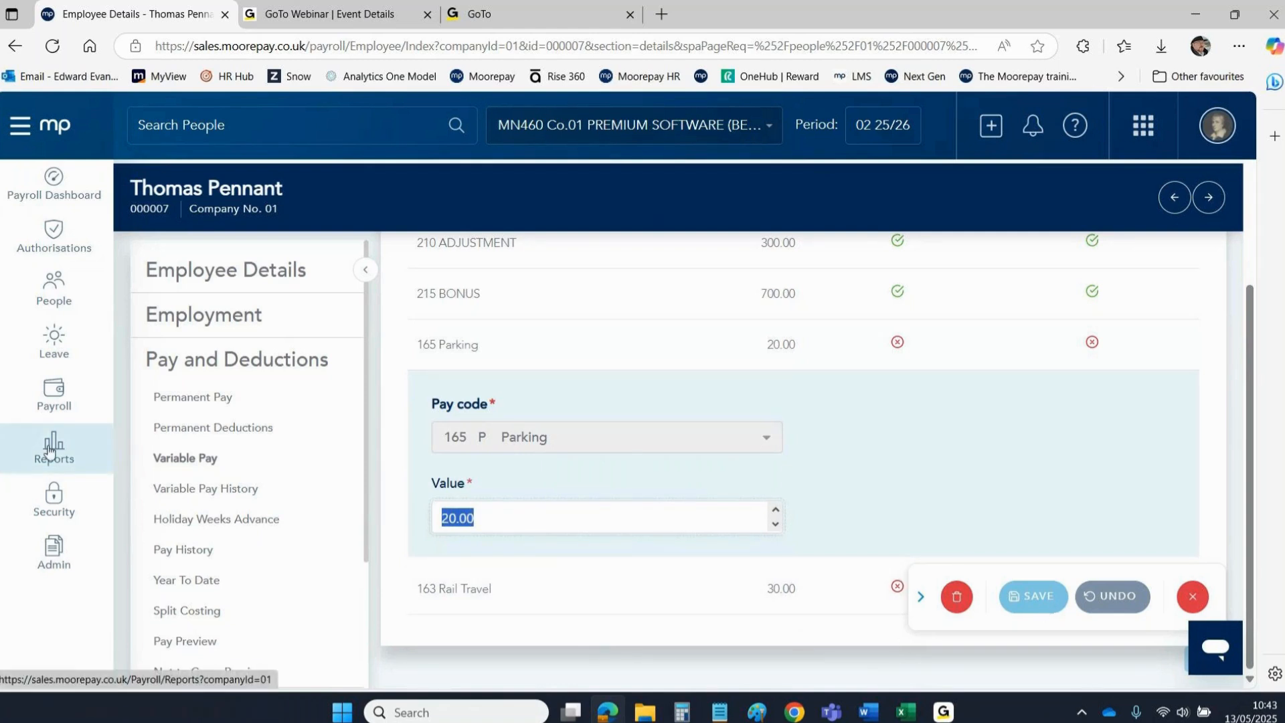
{"action": "left_click", "coordinate": [1195, 599]}
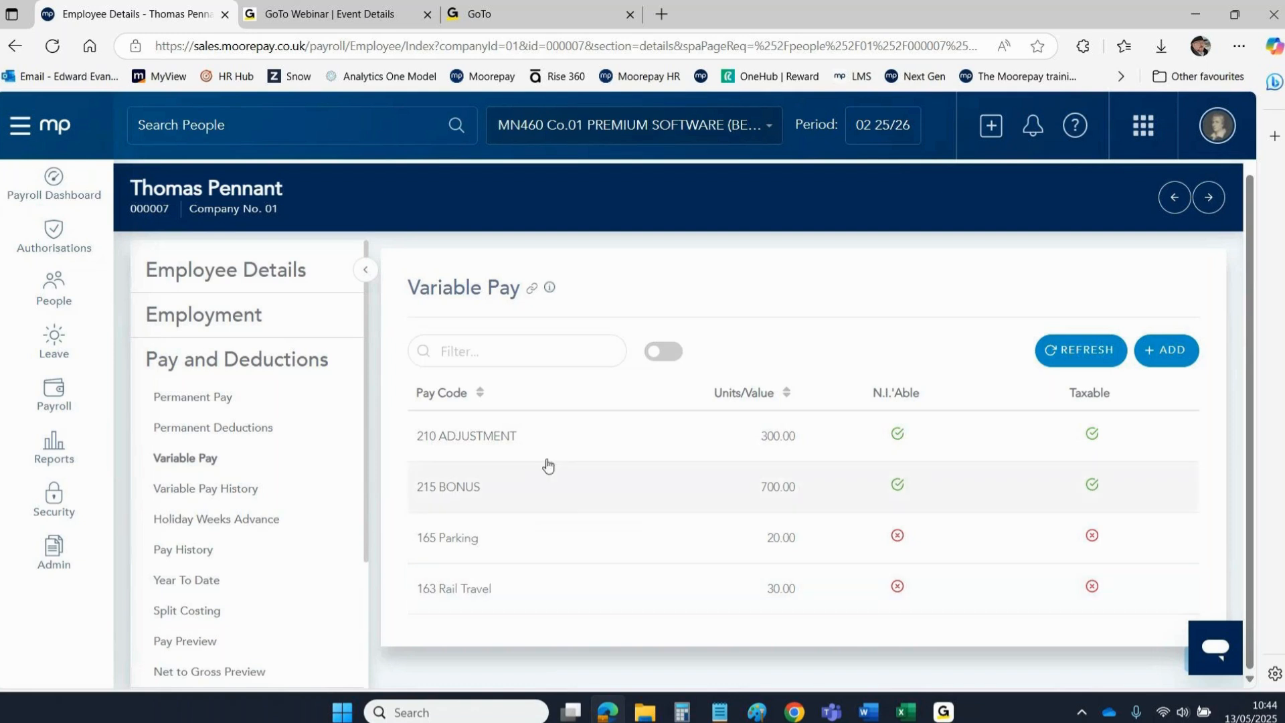
{"action": "left_click_drag", "start_coordinate": [1250, 211], "coordinate": [1249, 138]}
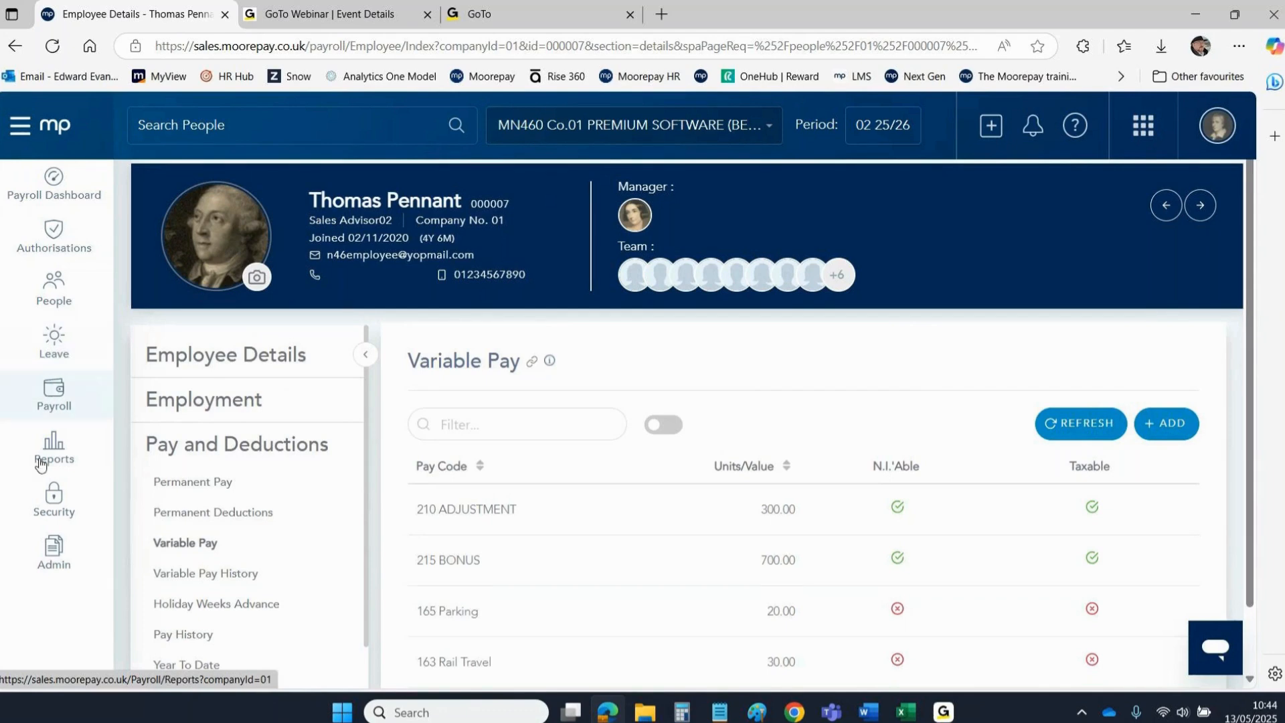
Go to Admin Screens and open Bulk Timesheet Templates under the Payroll settings.
{"action": "left_click", "coordinate": [54, 549]}
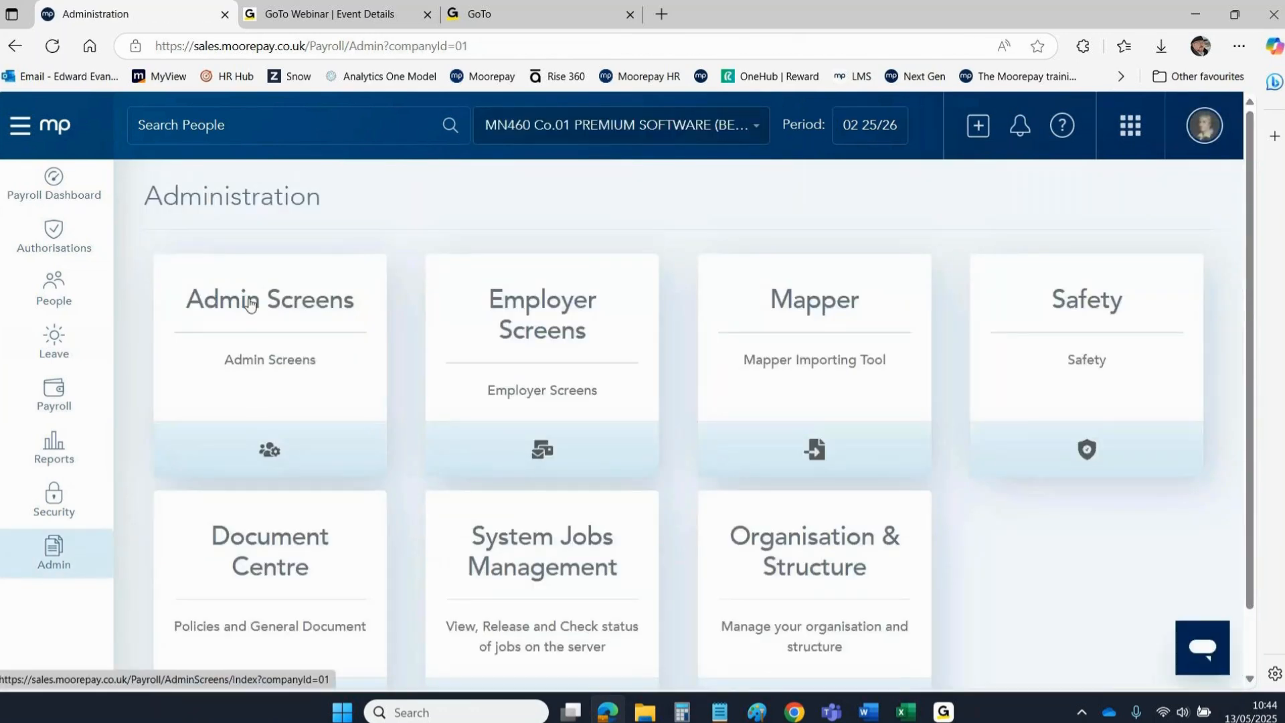
{"action": "left_click", "coordinate": [54, 449]}
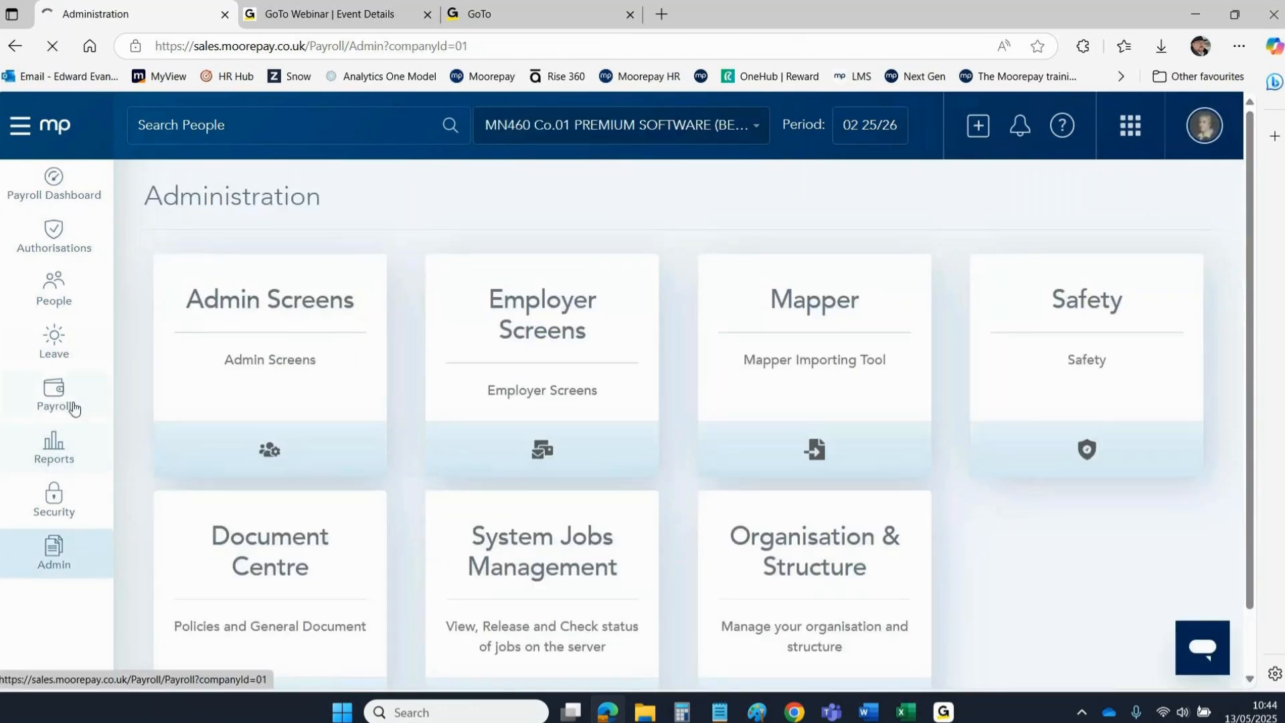
{"action": "left_click", "coordinate": [170, 395]}
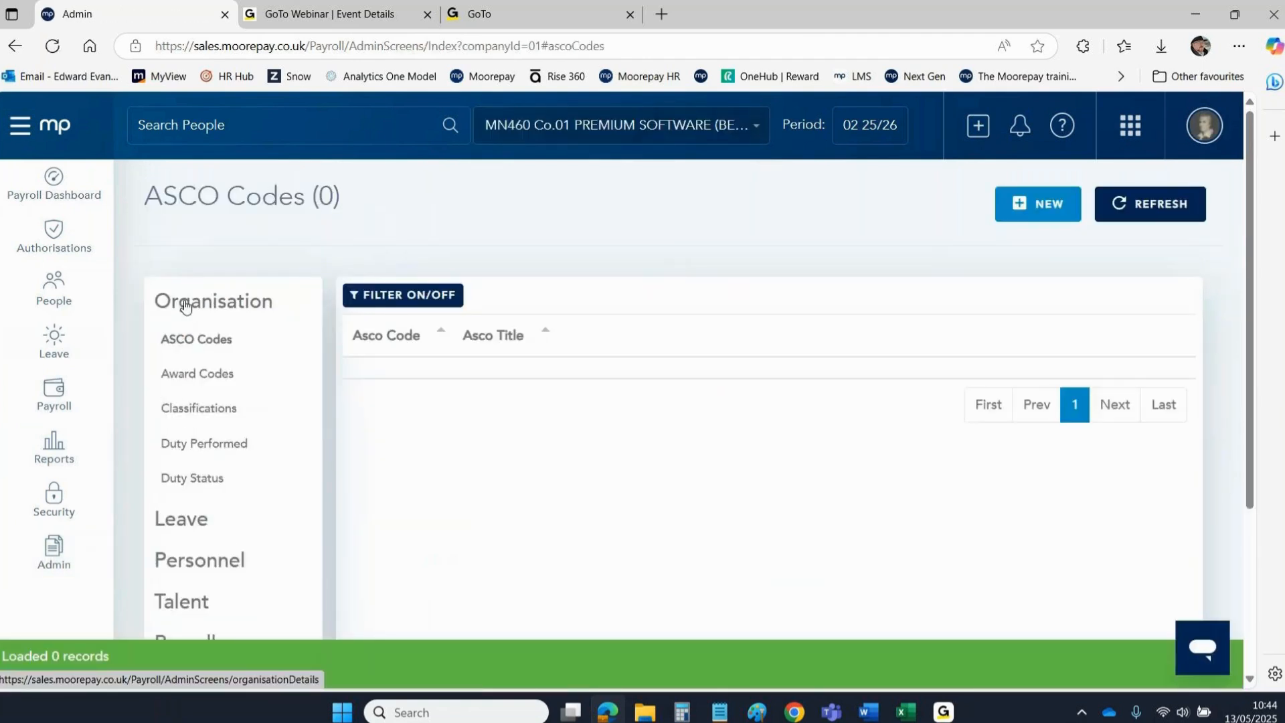
{"action": "left_click", "coordinate": [186, 304]}
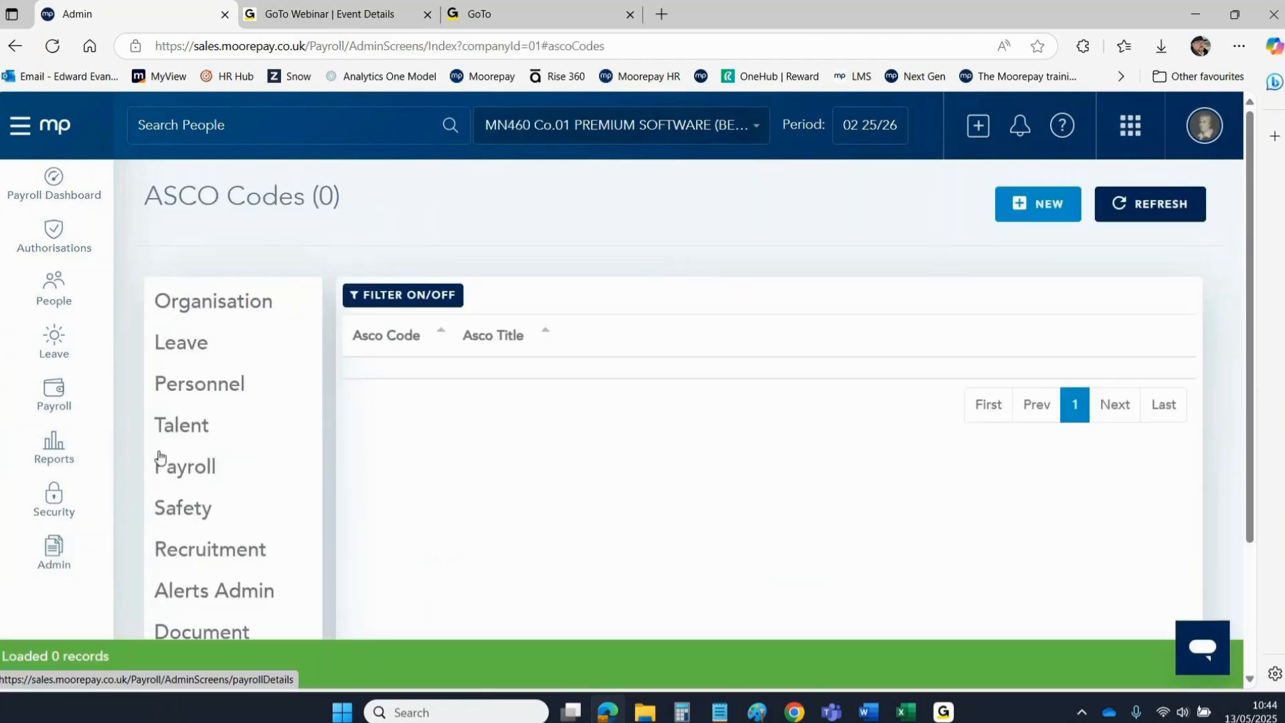
{"action": "left_click", "coordinate": [181, 479]}
{"action": "left_click", "coordinate": [173, 643]}
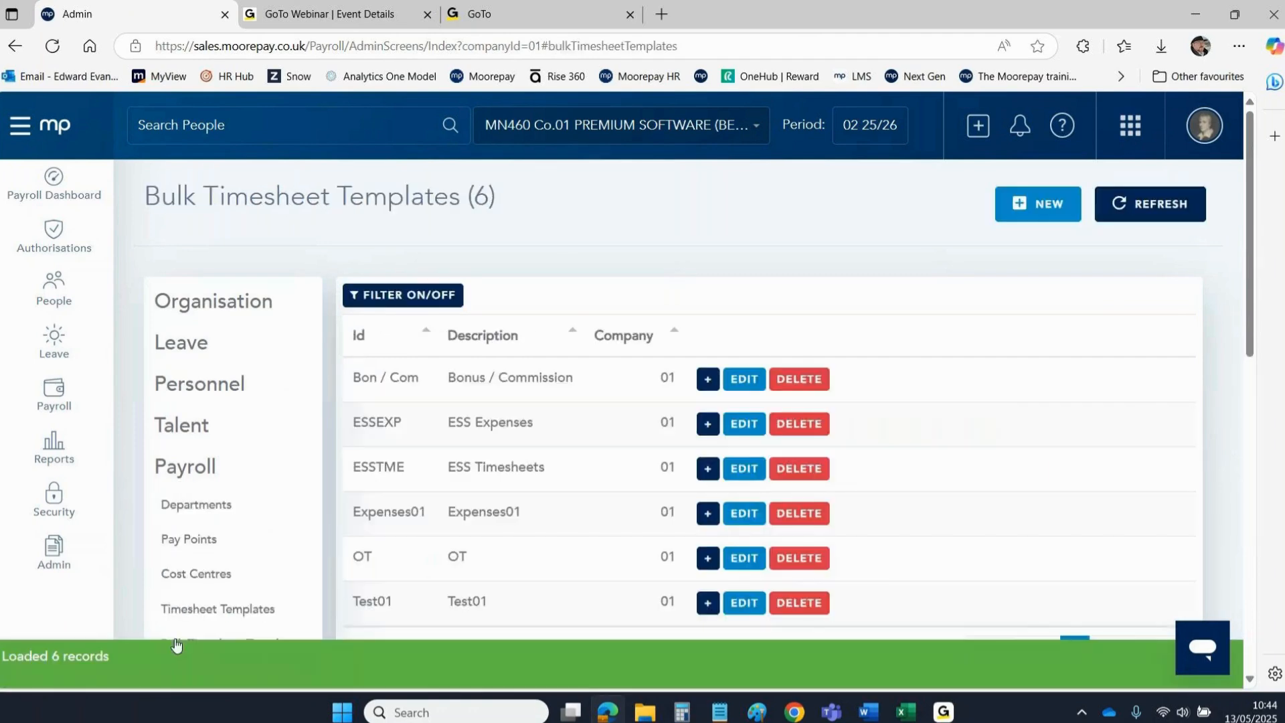
Edit the Expenses01 bulk template, leaving its template type as Expenses.
{"action": "left_click", "coordinate": [744, 514]}
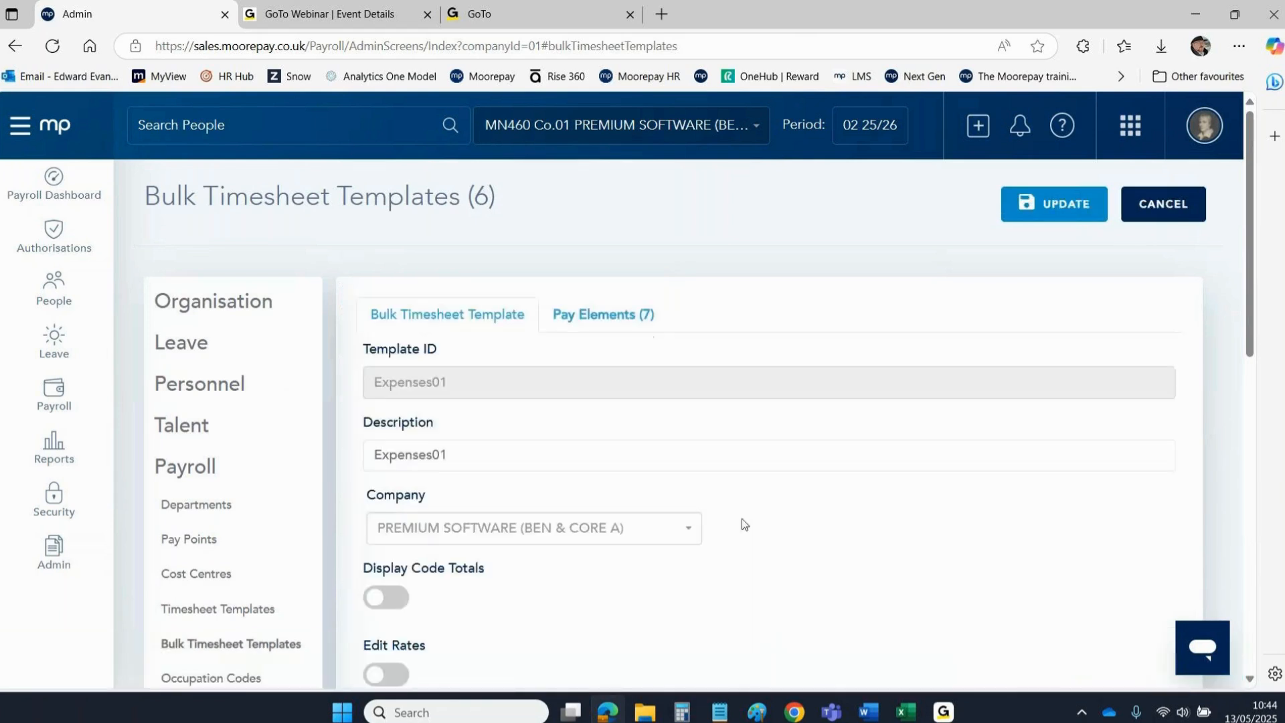
{"action": "left_click_drag", "start_coordinate": [1251, 267], "coordinate": [1244, 462]}
{"action": "left_click", "coordinate": [398, 358]}
{"action": "left_click", "coordinate": [398, 358]}
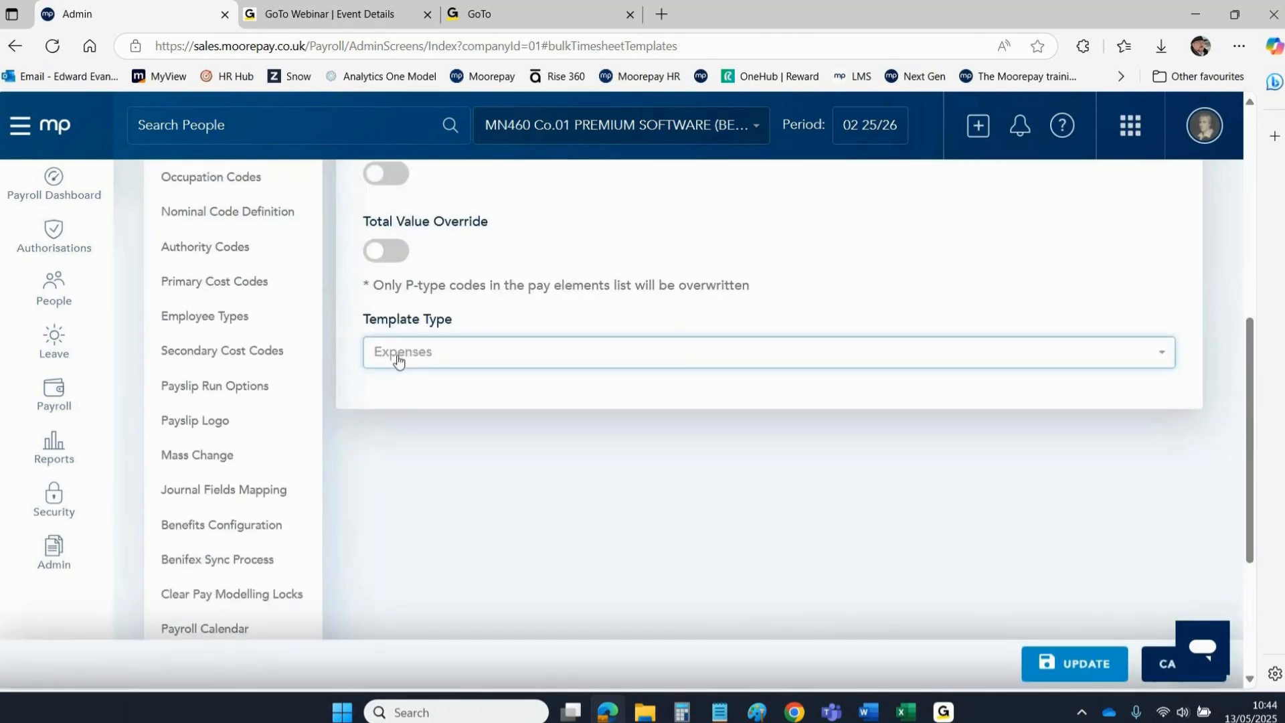
{"action": "left_click_drag", "start_coordinate": [1248, 390], "coordinate": [1230, 178]}
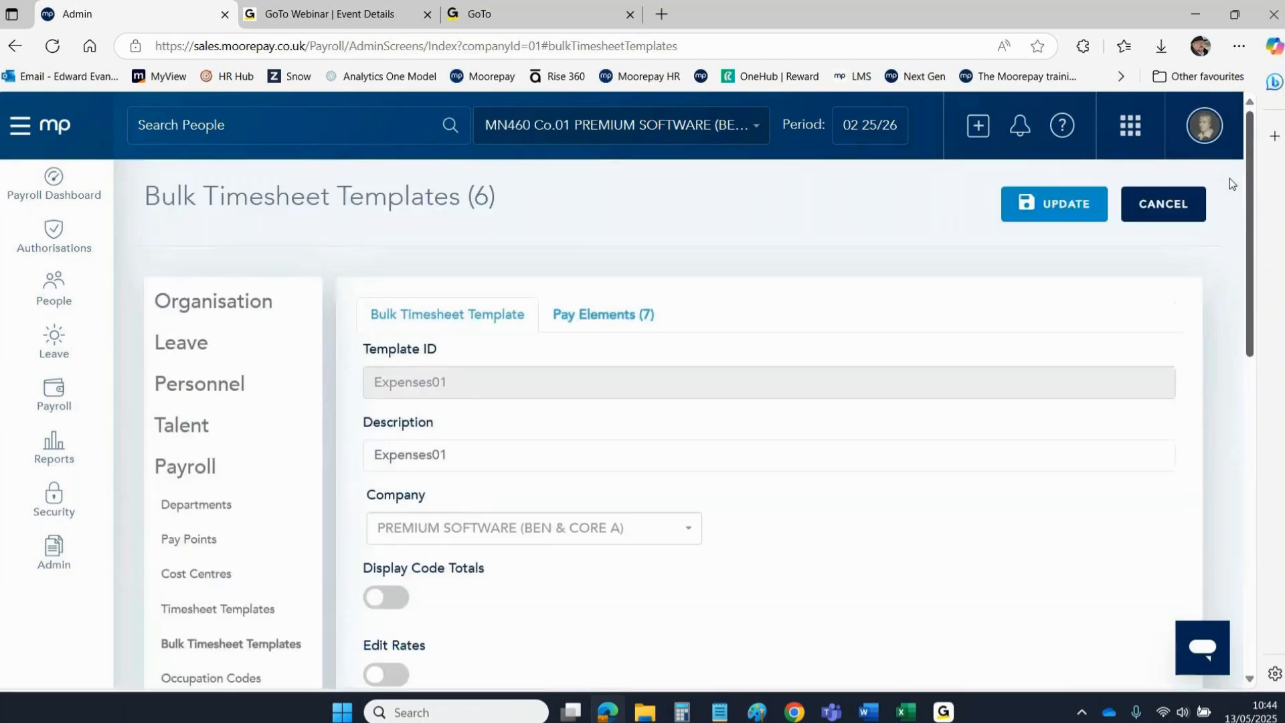
Open the Expenses01 timesheet template and view its Expenses fields and Timesheet fields tabs.
{"action": "left_click", "coordinate": [178, 610]}
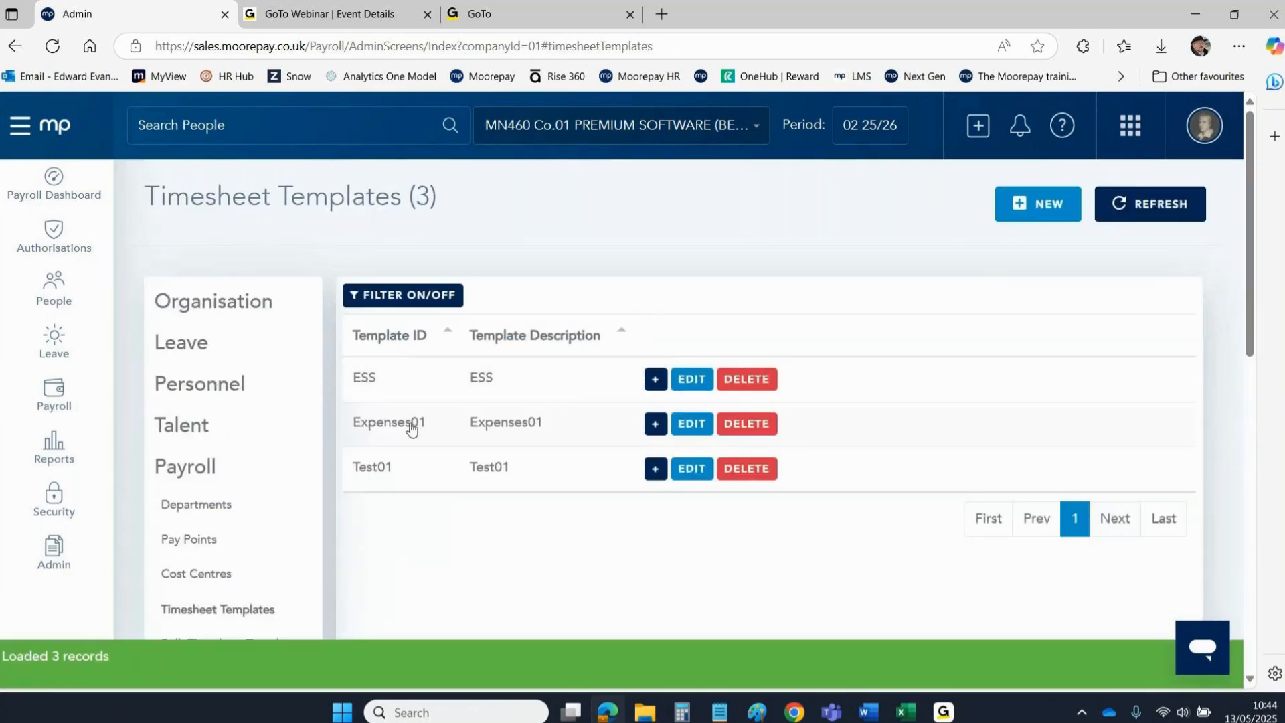
{"action": "left_click", "coordinate": [684, 425]}
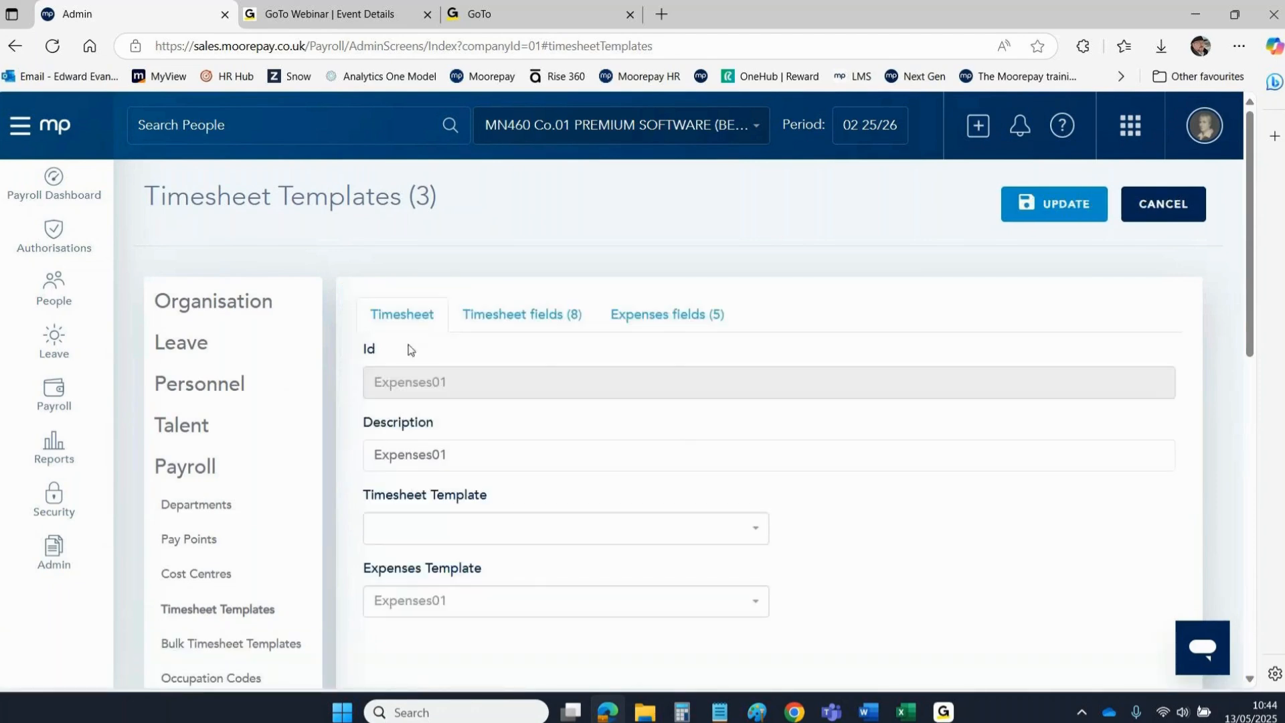
{"action": "left_click", "coordinate": [678, 318]}
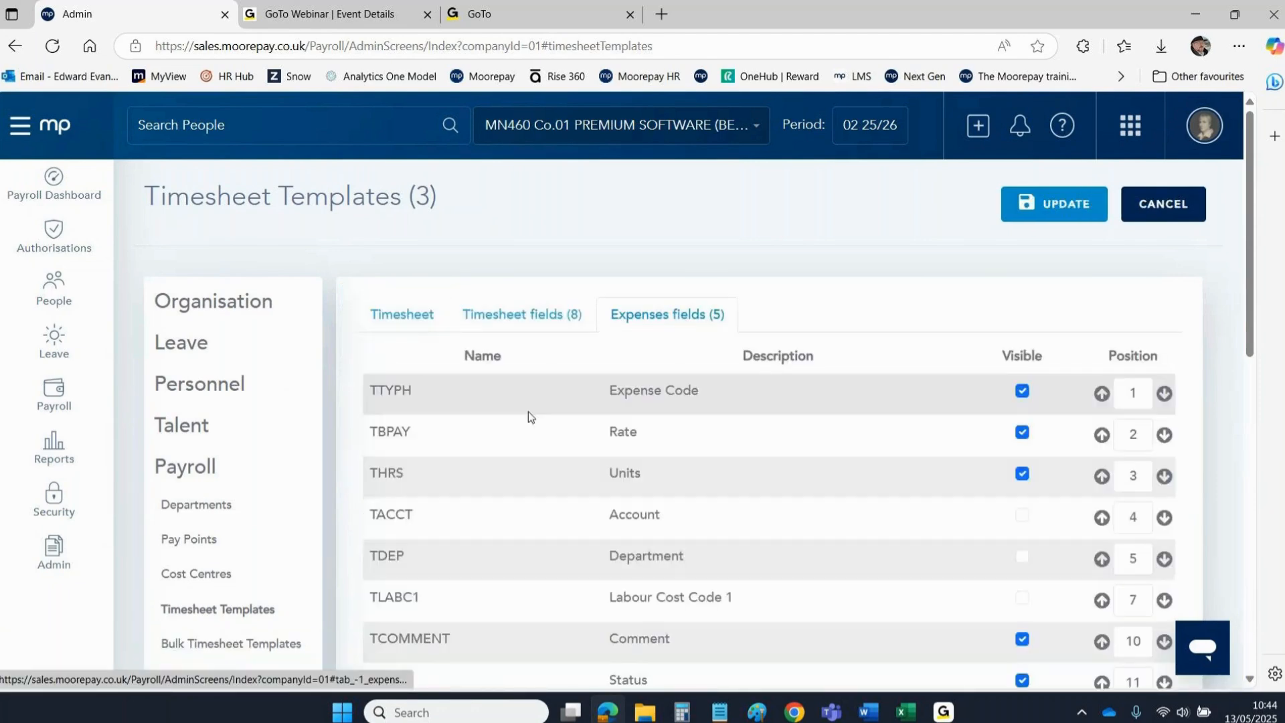
{"action": "left_click", "coordinate": [475, 317]}
{"action": "left_click", "coordinate": [410, 315]}
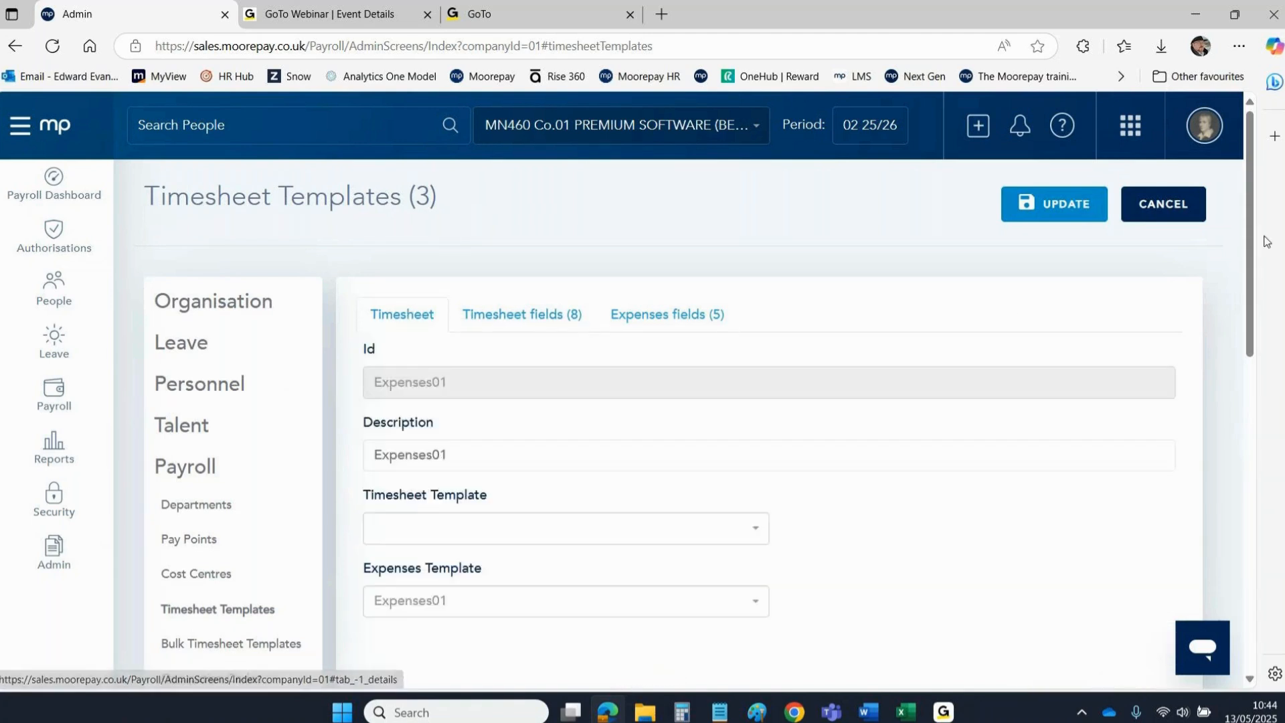
Leave the template's timesheet selection empty and return to the Payroll Dashboard.
{"action": "scroll", "coordinate": [410, 402], "scroll_direction": "down", "scroll_amount": 5}
{"action": "left_click", "coordinate": [405, 209]}
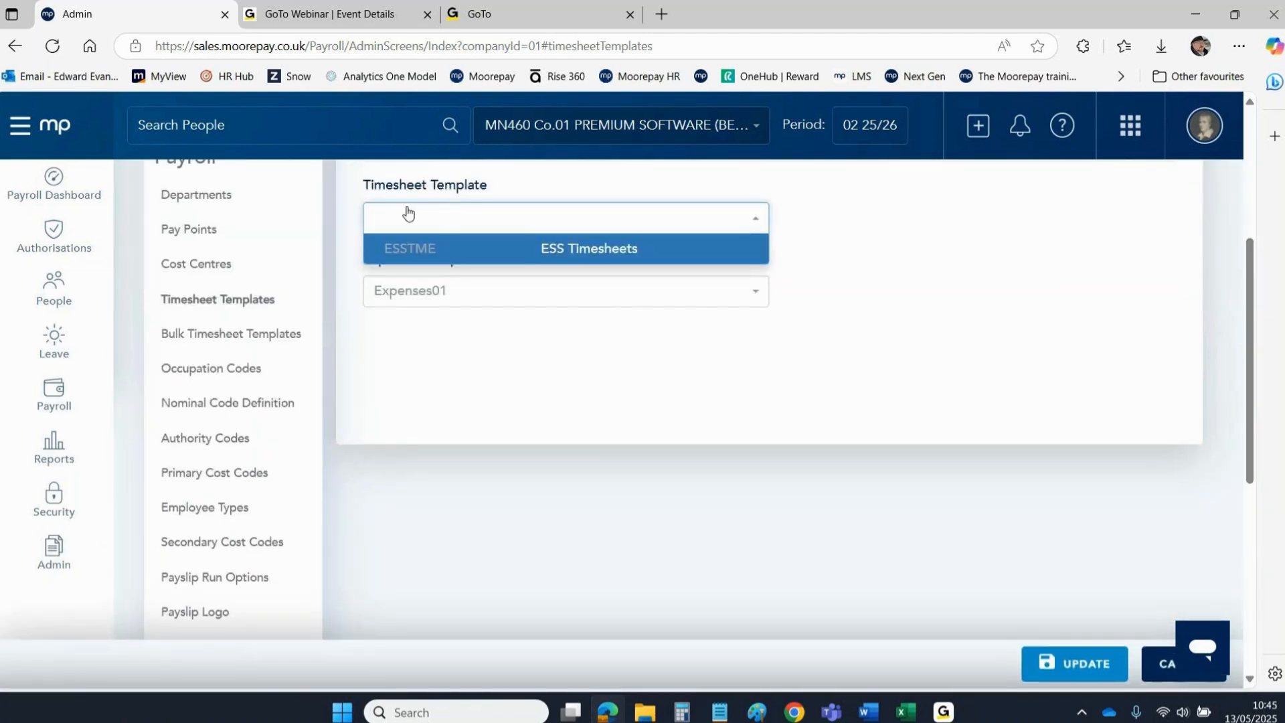
{"action": "left_click", "coordinate": [405, 208]}
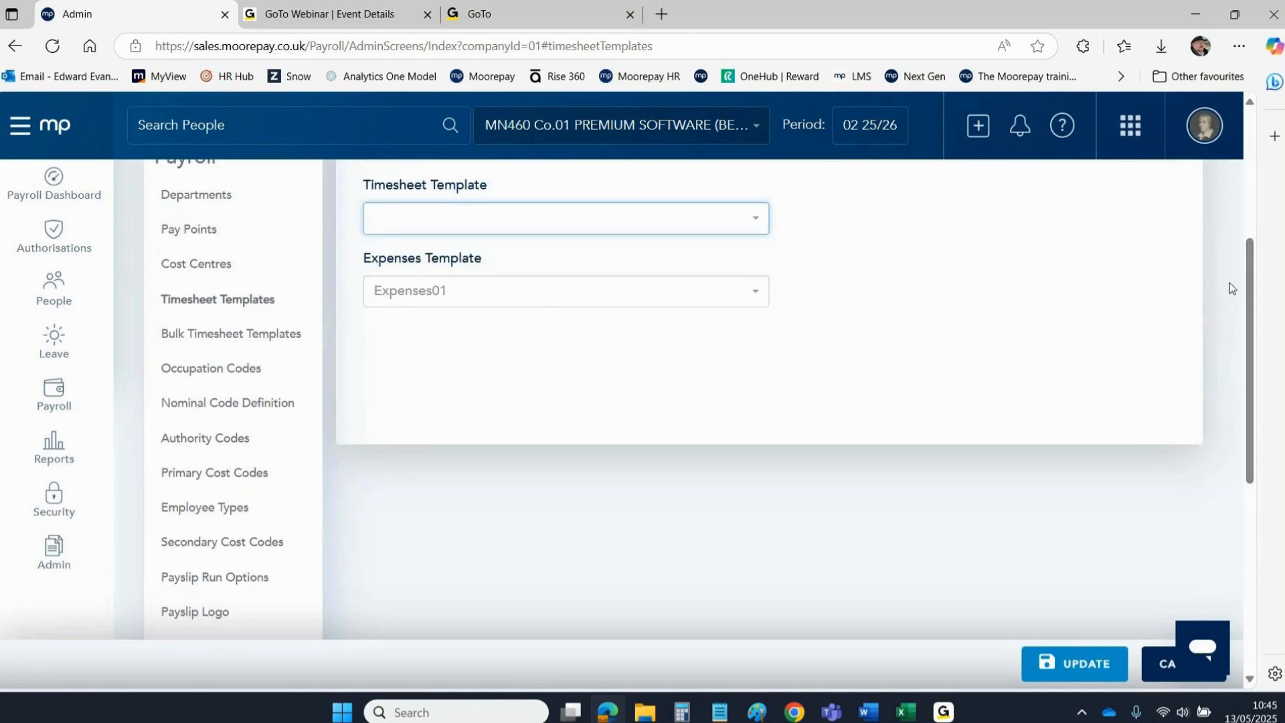
{"action": "left_click_drag", "start_coordinate": [1248, 248], "coordinate": [1248, 120]}
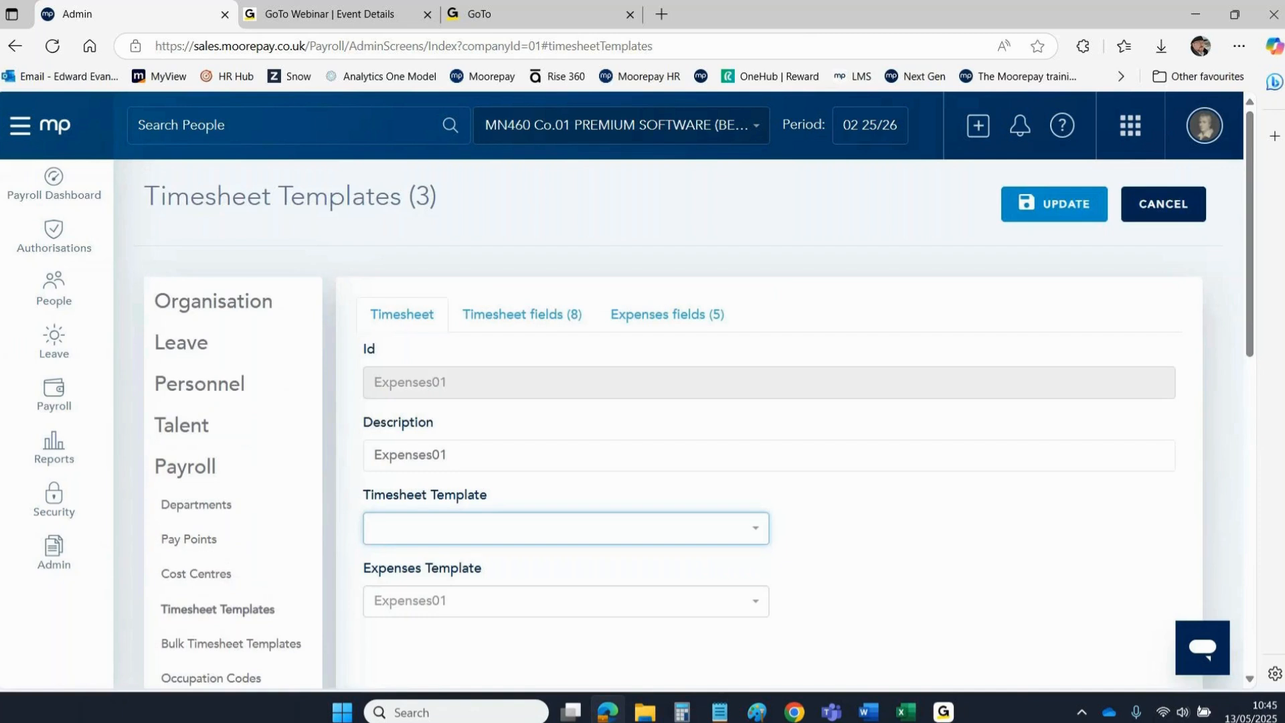
{"action": "left_click", "coordinate": [61, 137]}
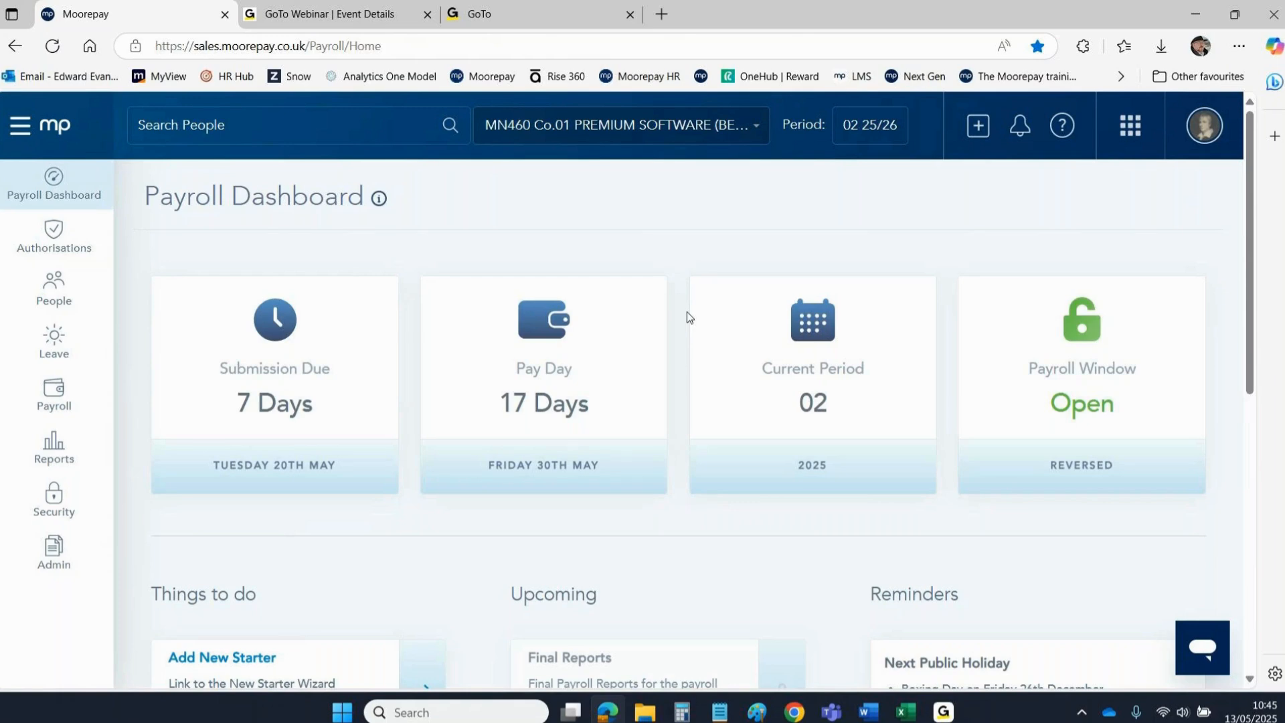
{"action": "left_click", "coordinate": [944, 711]}
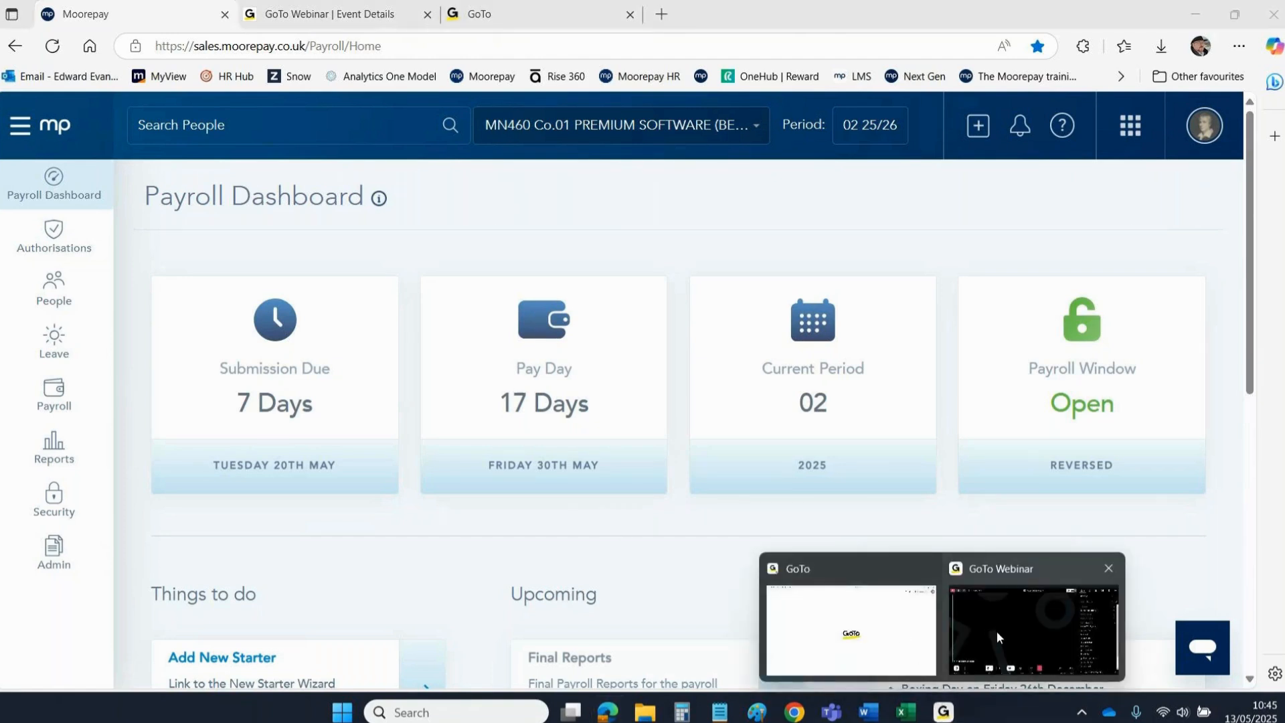